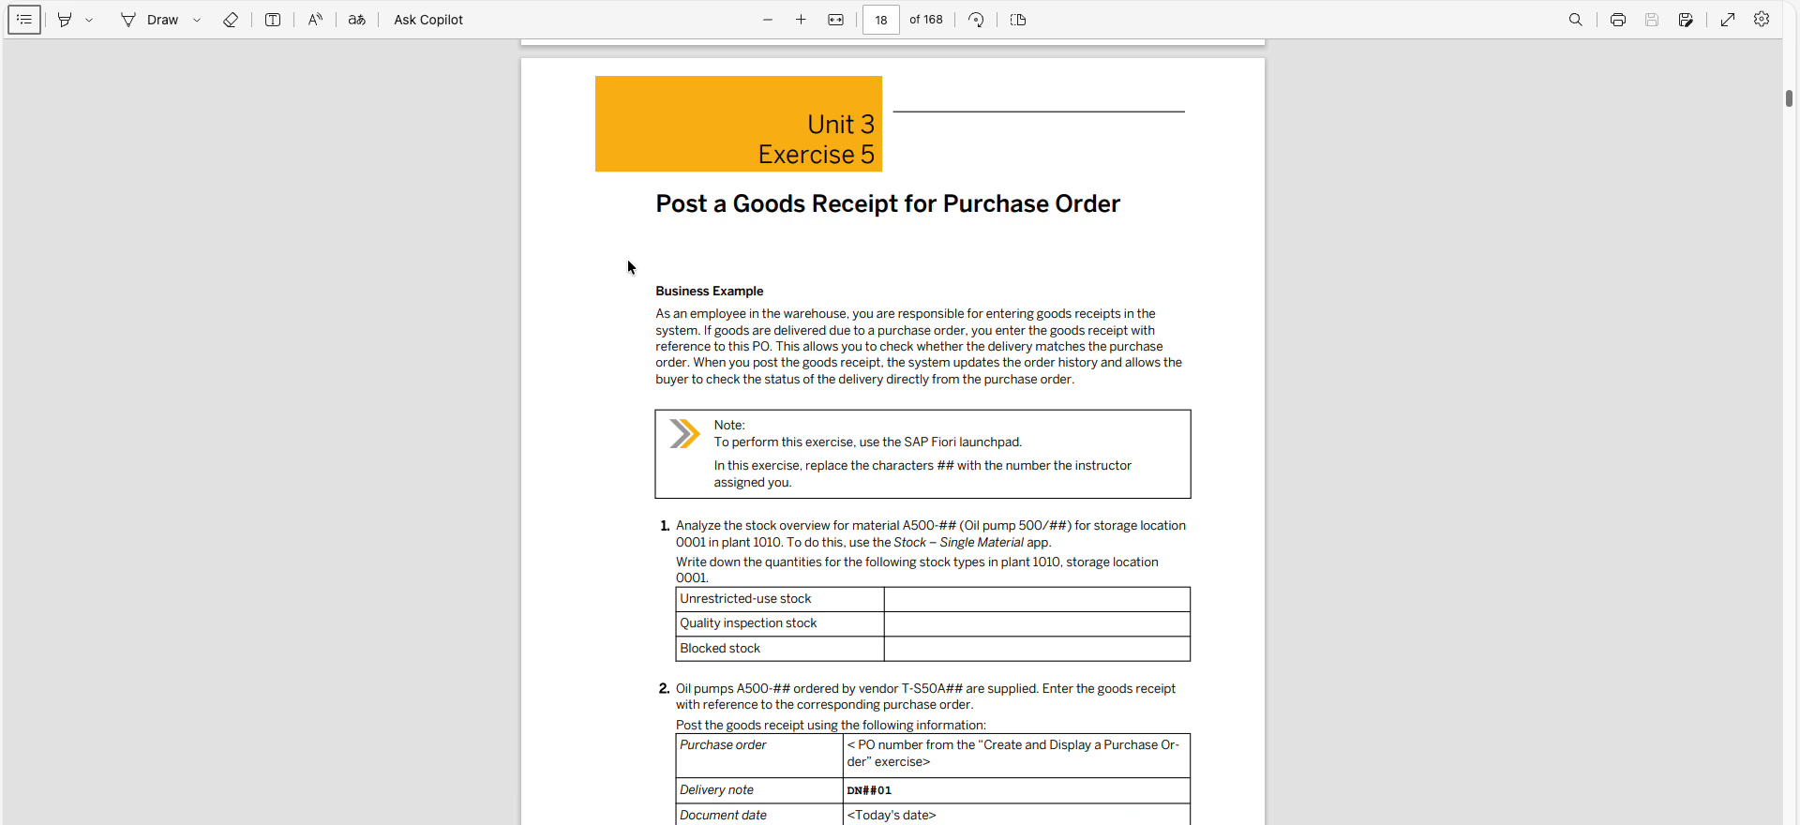
Look over the "Create and Display a Purchase Order" solution, the start of Exercise 5 and the document's table of contents
scroll(1024, 281, "up", 15)
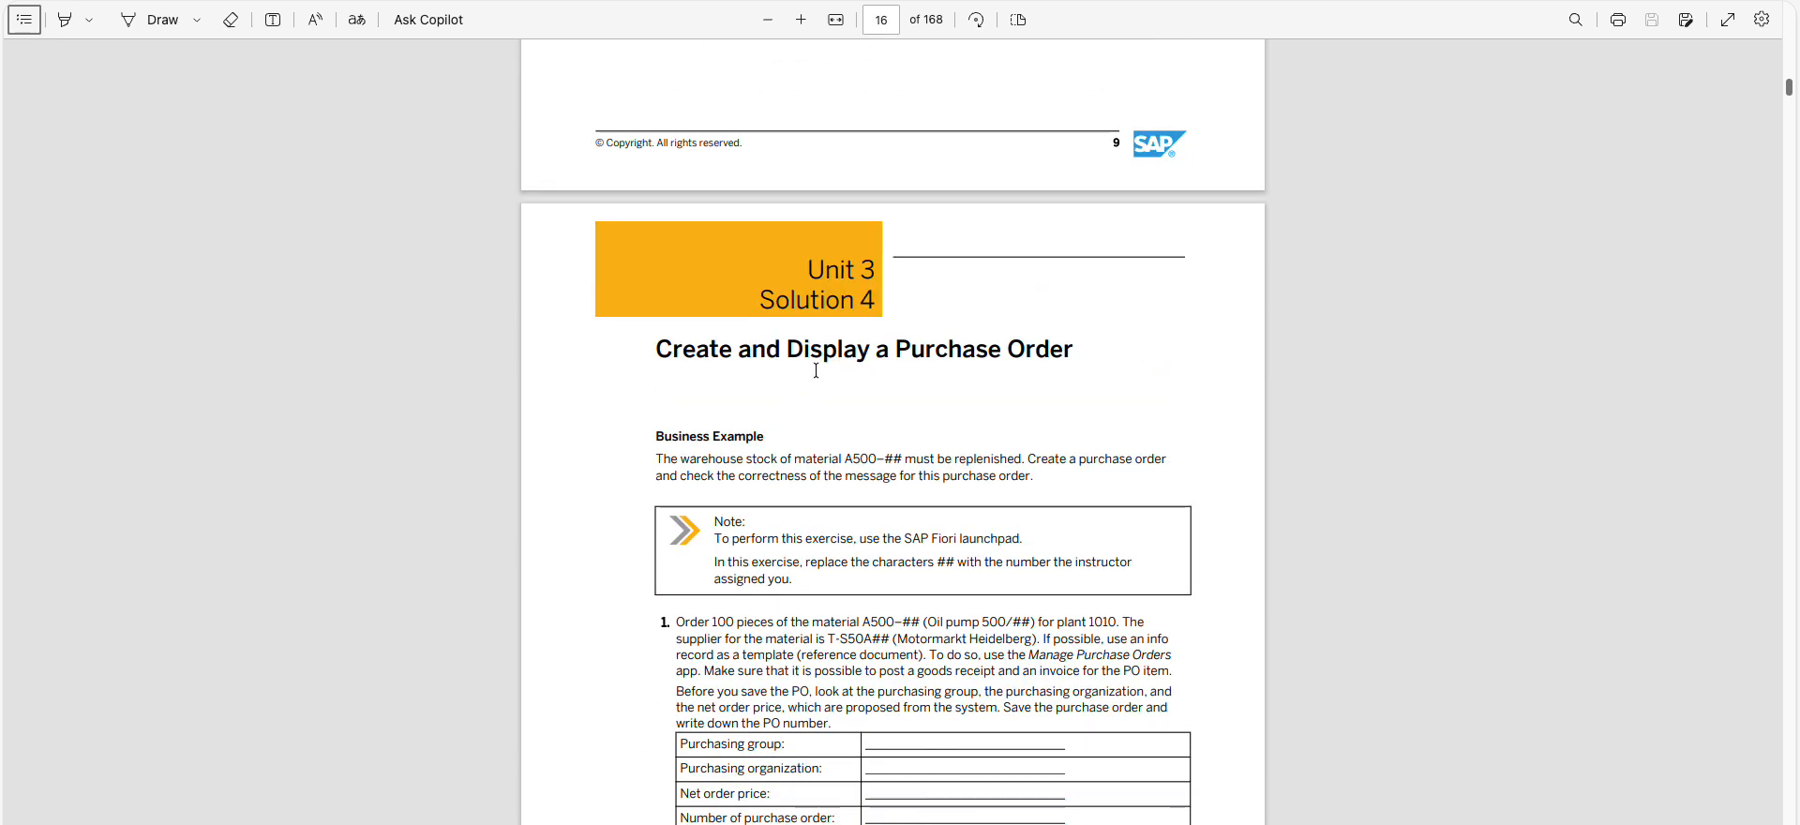
scroll(816, 370, "down", 7)
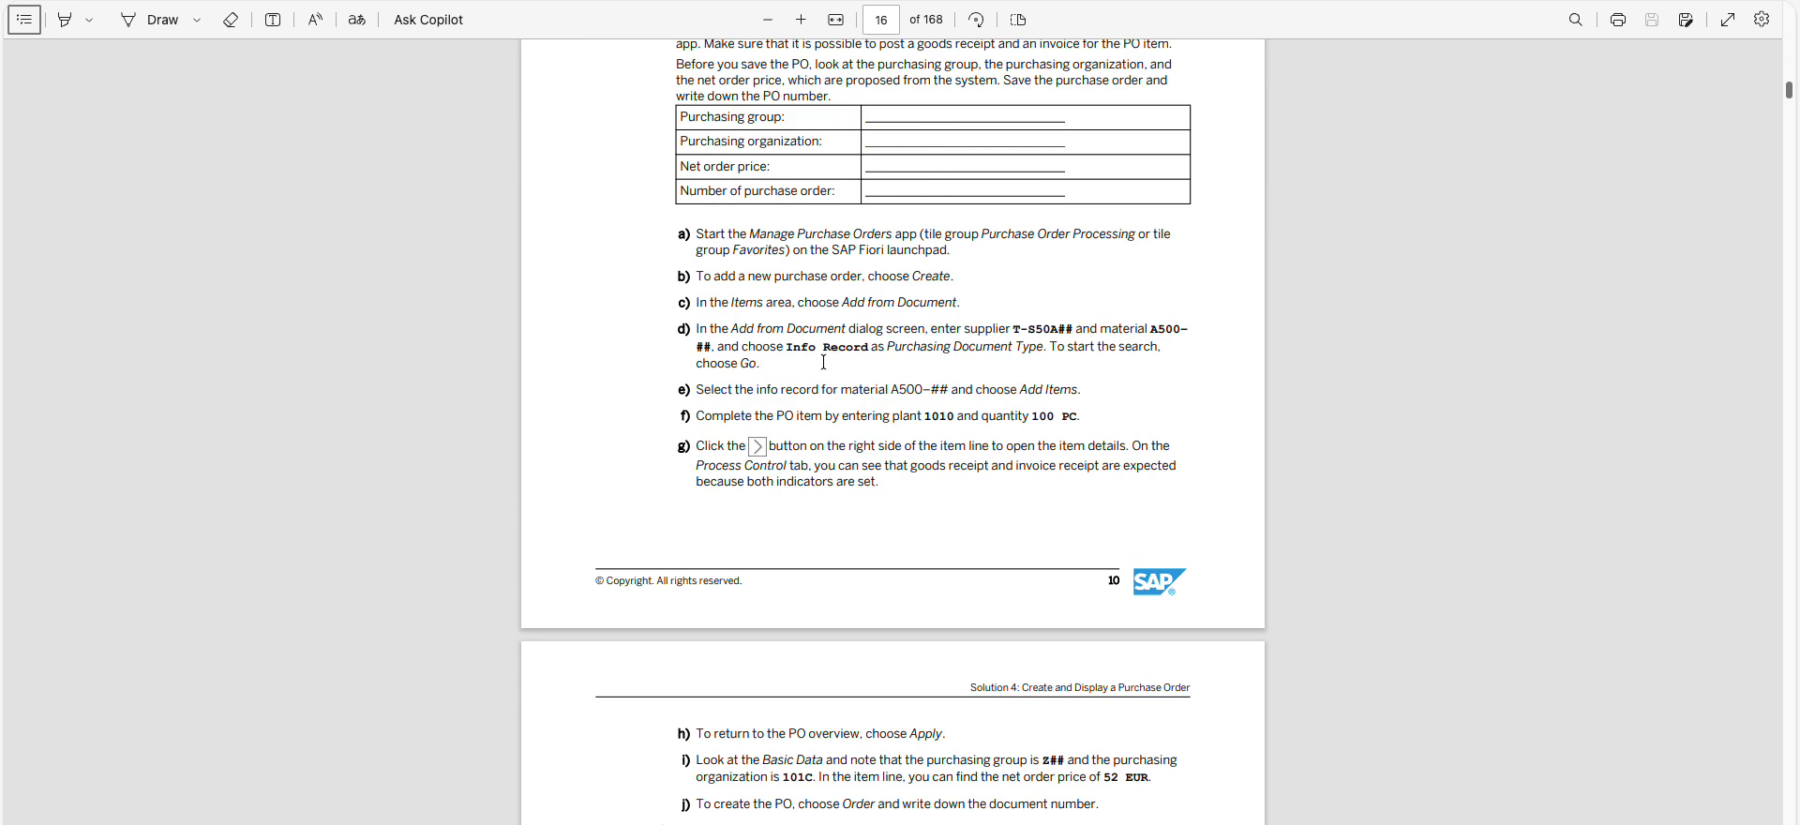
scroll(823, 362, "down", 8)
scroll(823, 361, "down", 11)
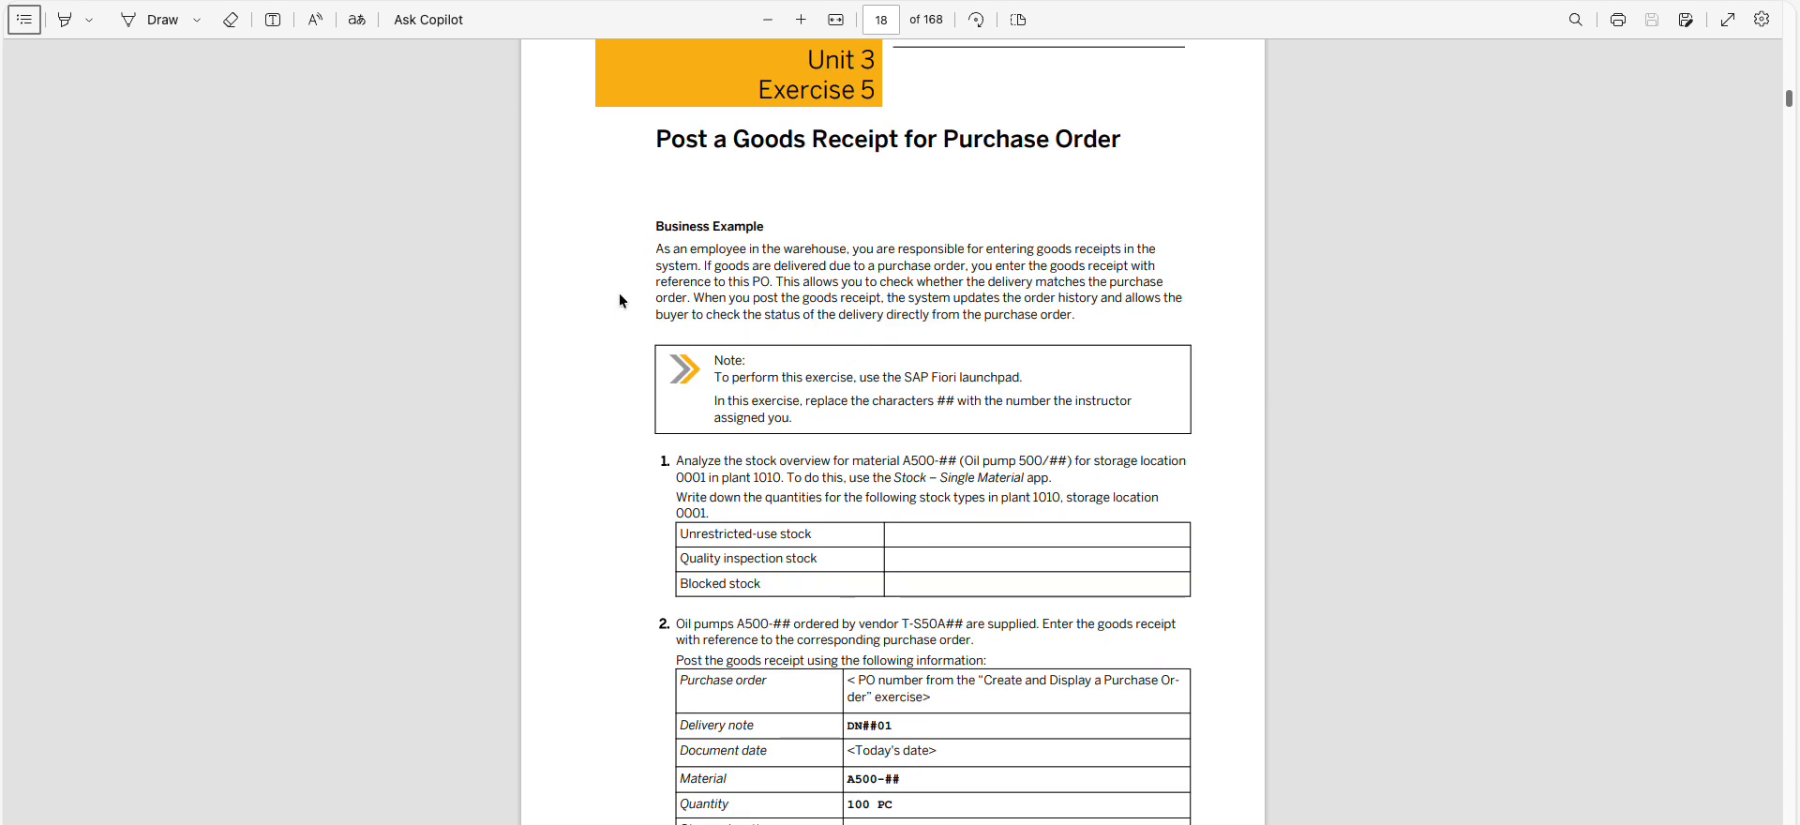
scroll(619, 294, "up", 1)
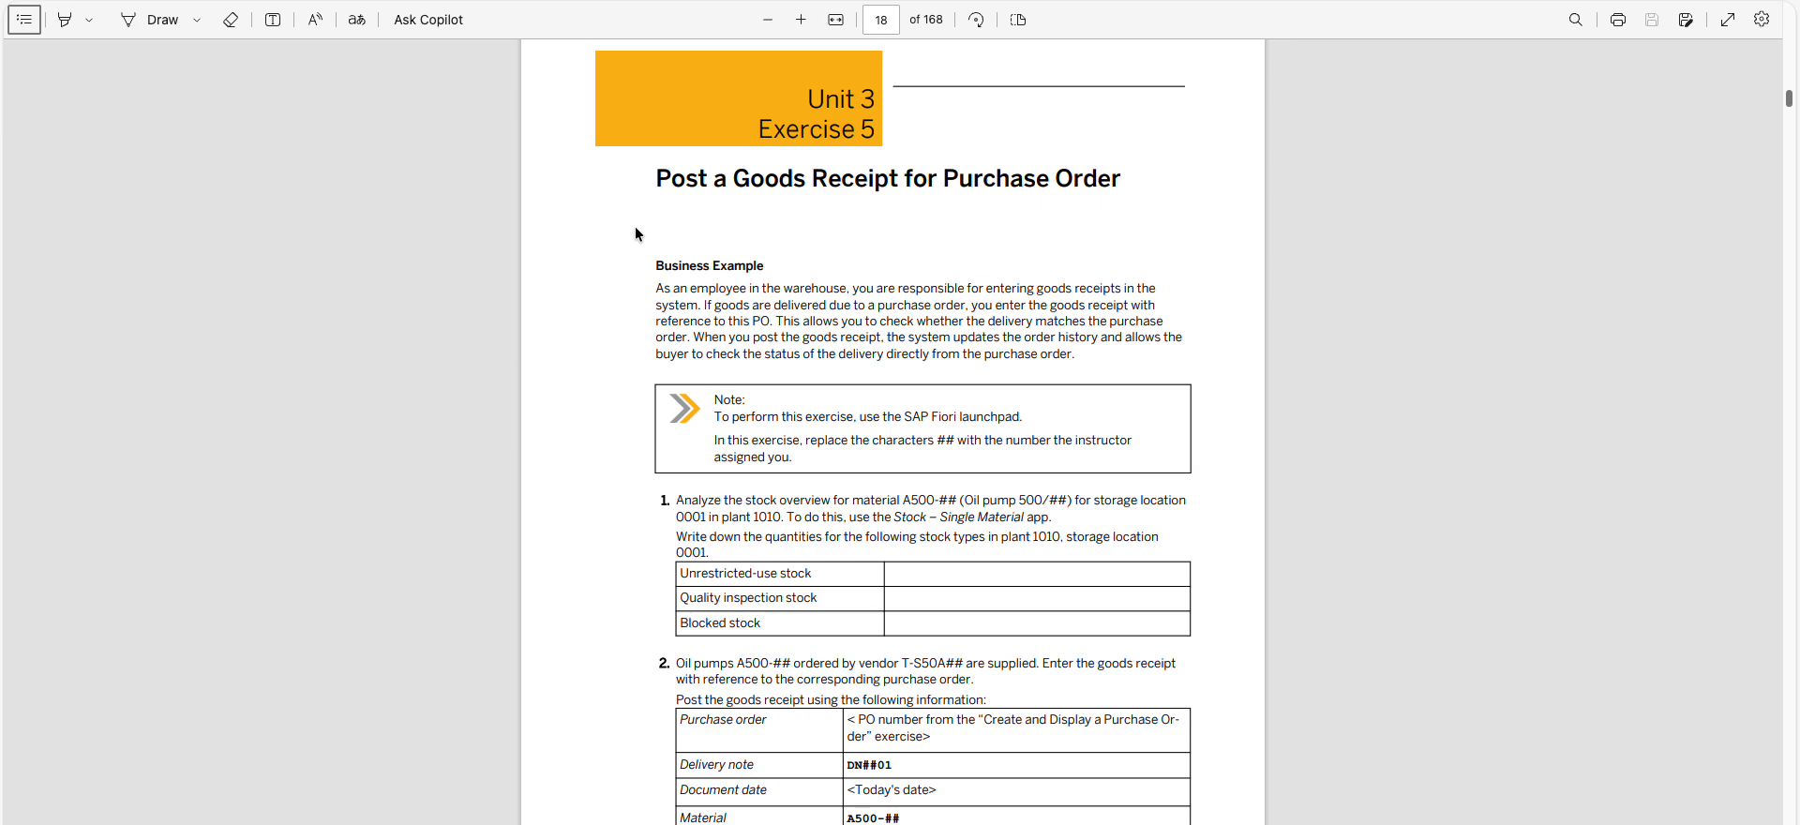
left_click(25, 19)
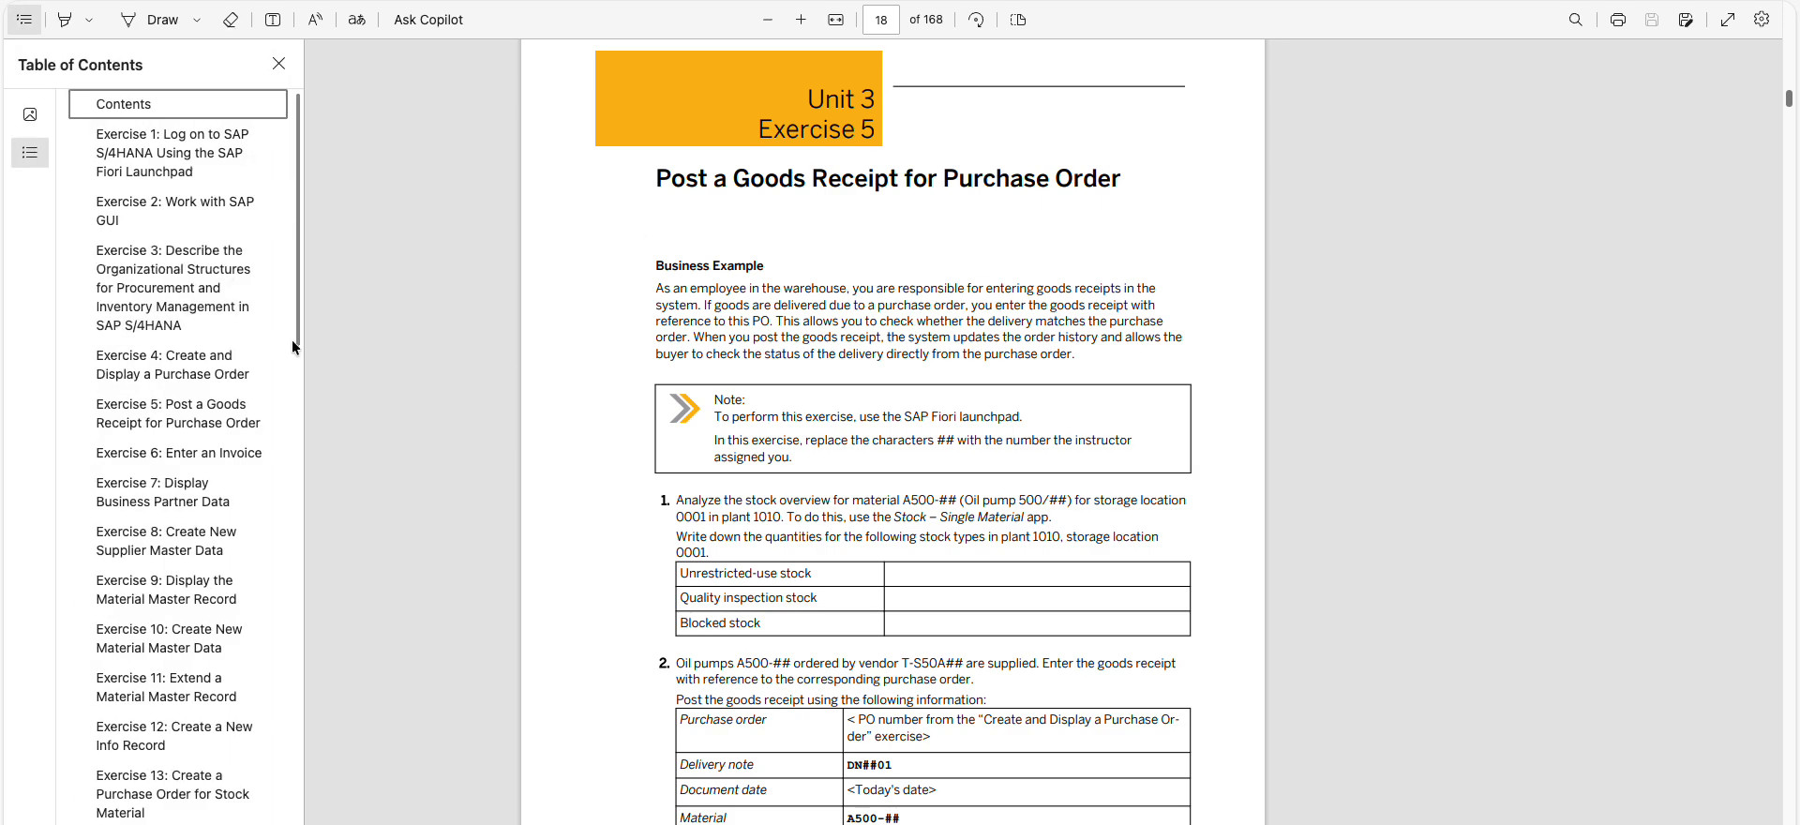
mouse_move(296, 333)
left_mouse_down()
mouse_move(313, 342)
mouse_move(304, 328)
left_mouse_up()
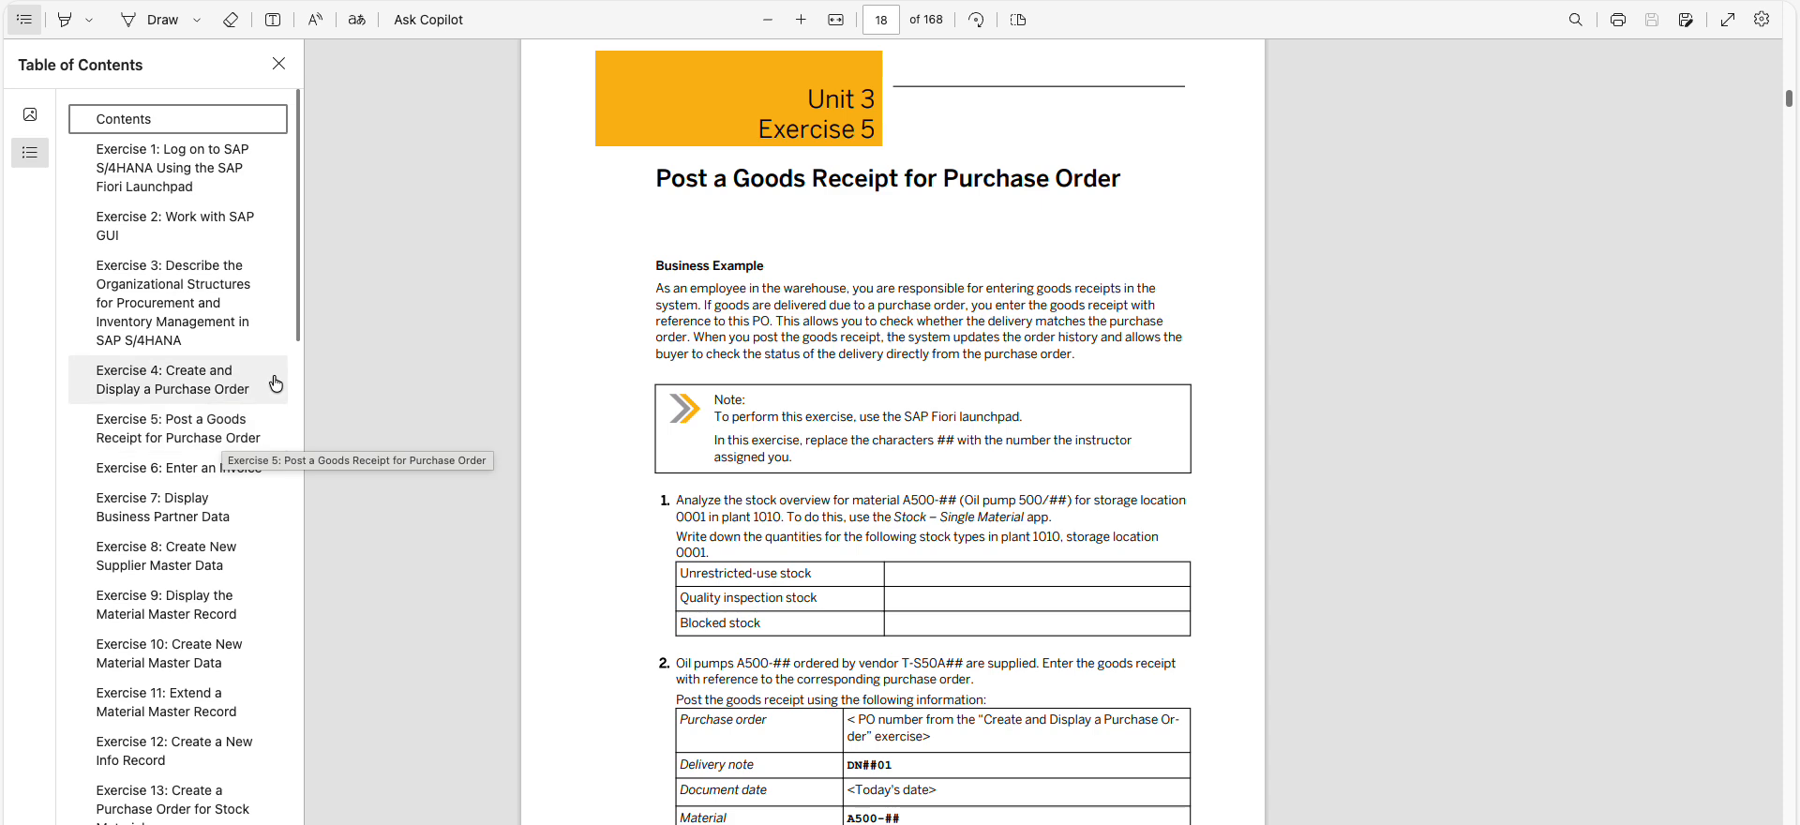
left_click_drag(298, 335, 341, 249)
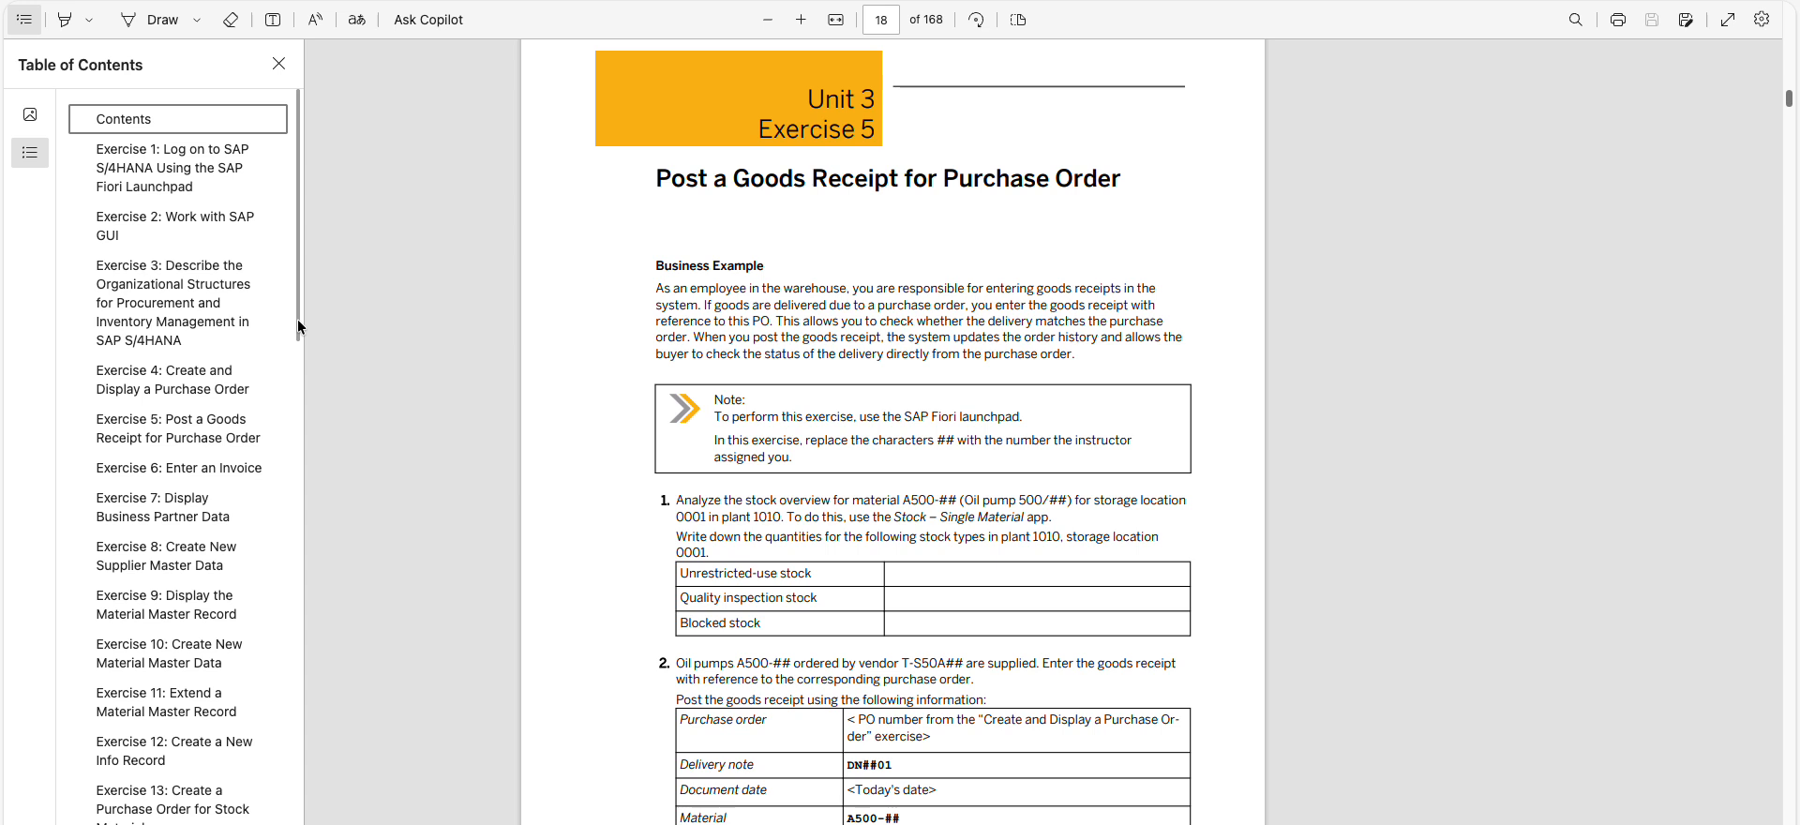
left_click(497, 320)
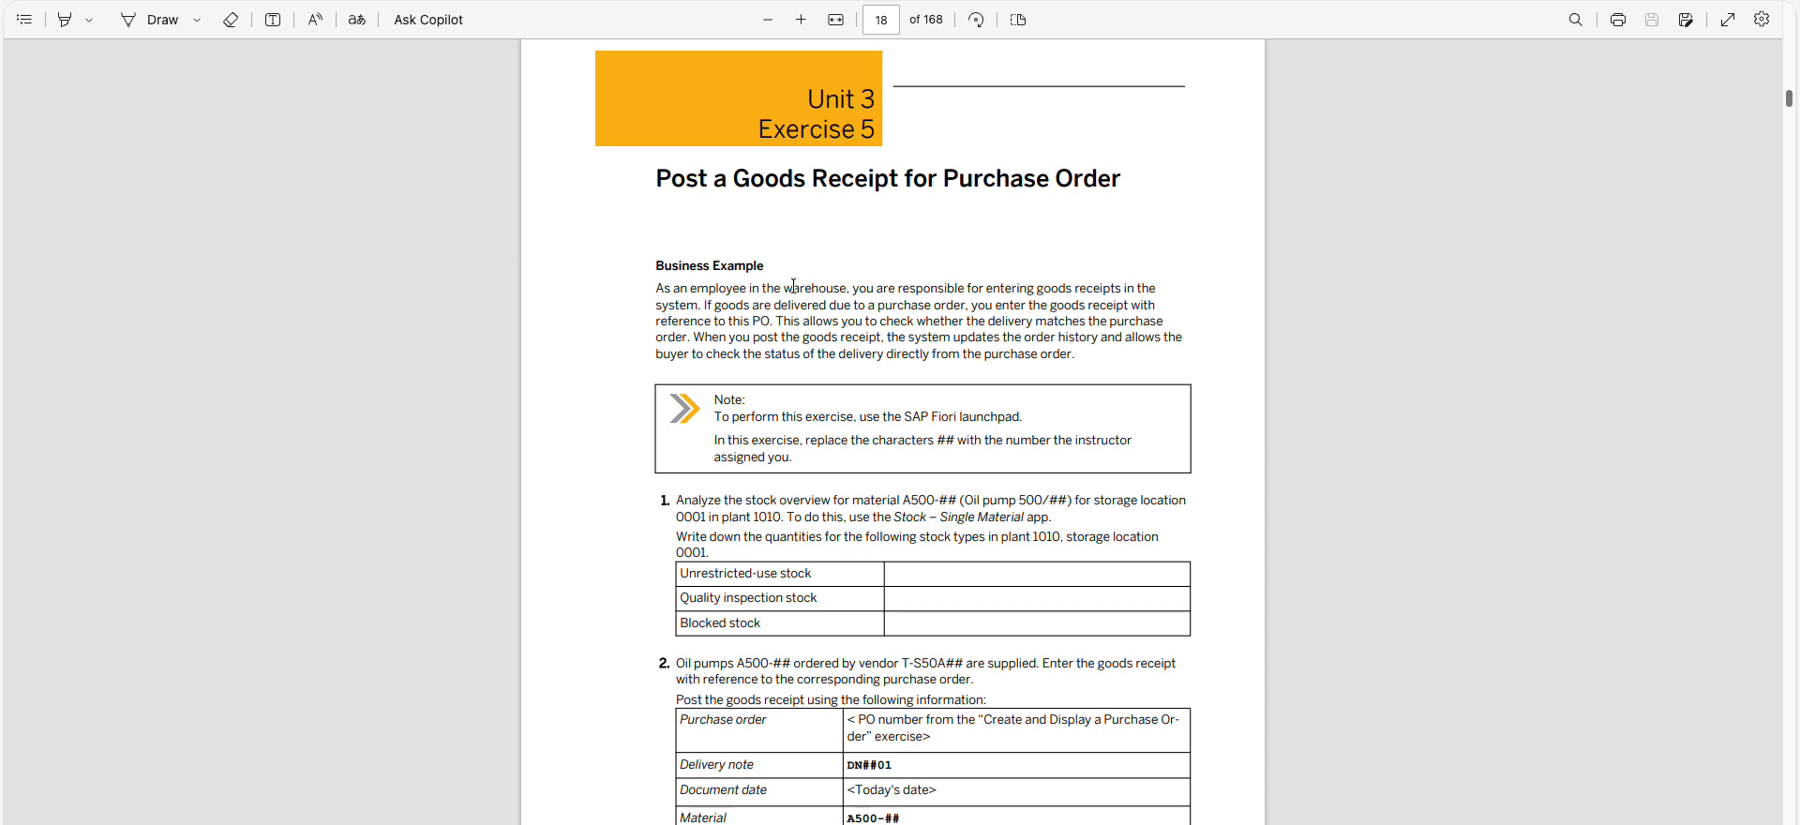
Read the business example and task 1 of Exercise 5, noting the Stock – Single Material app it requires
left_click_drag(793, 285, 1023, 355)
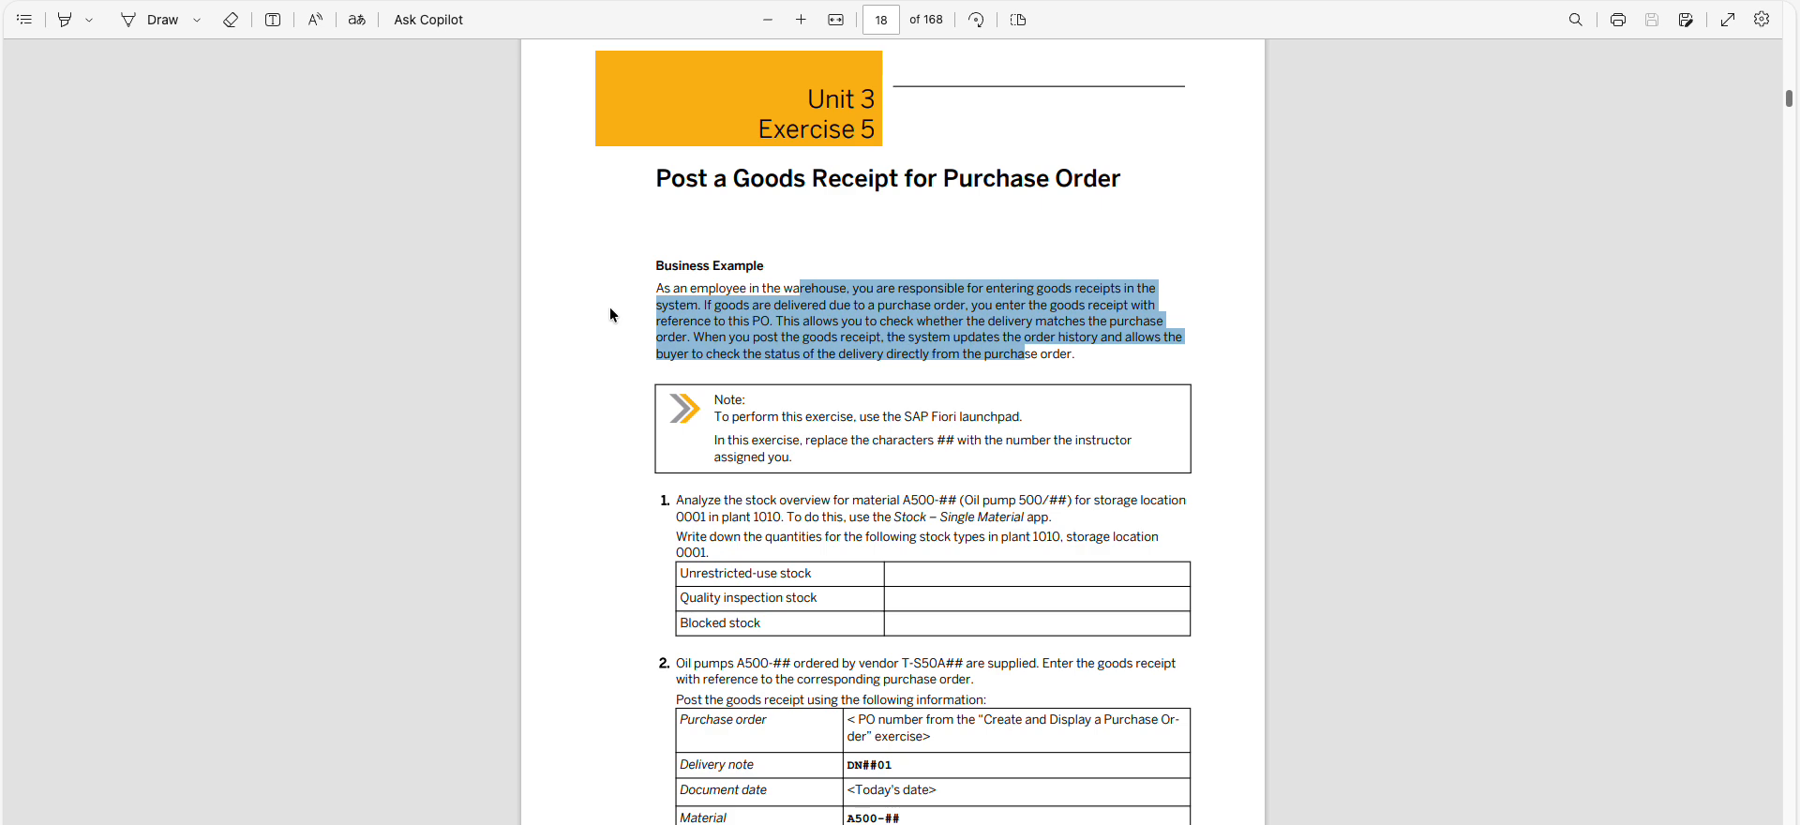
double_click(673, 354)
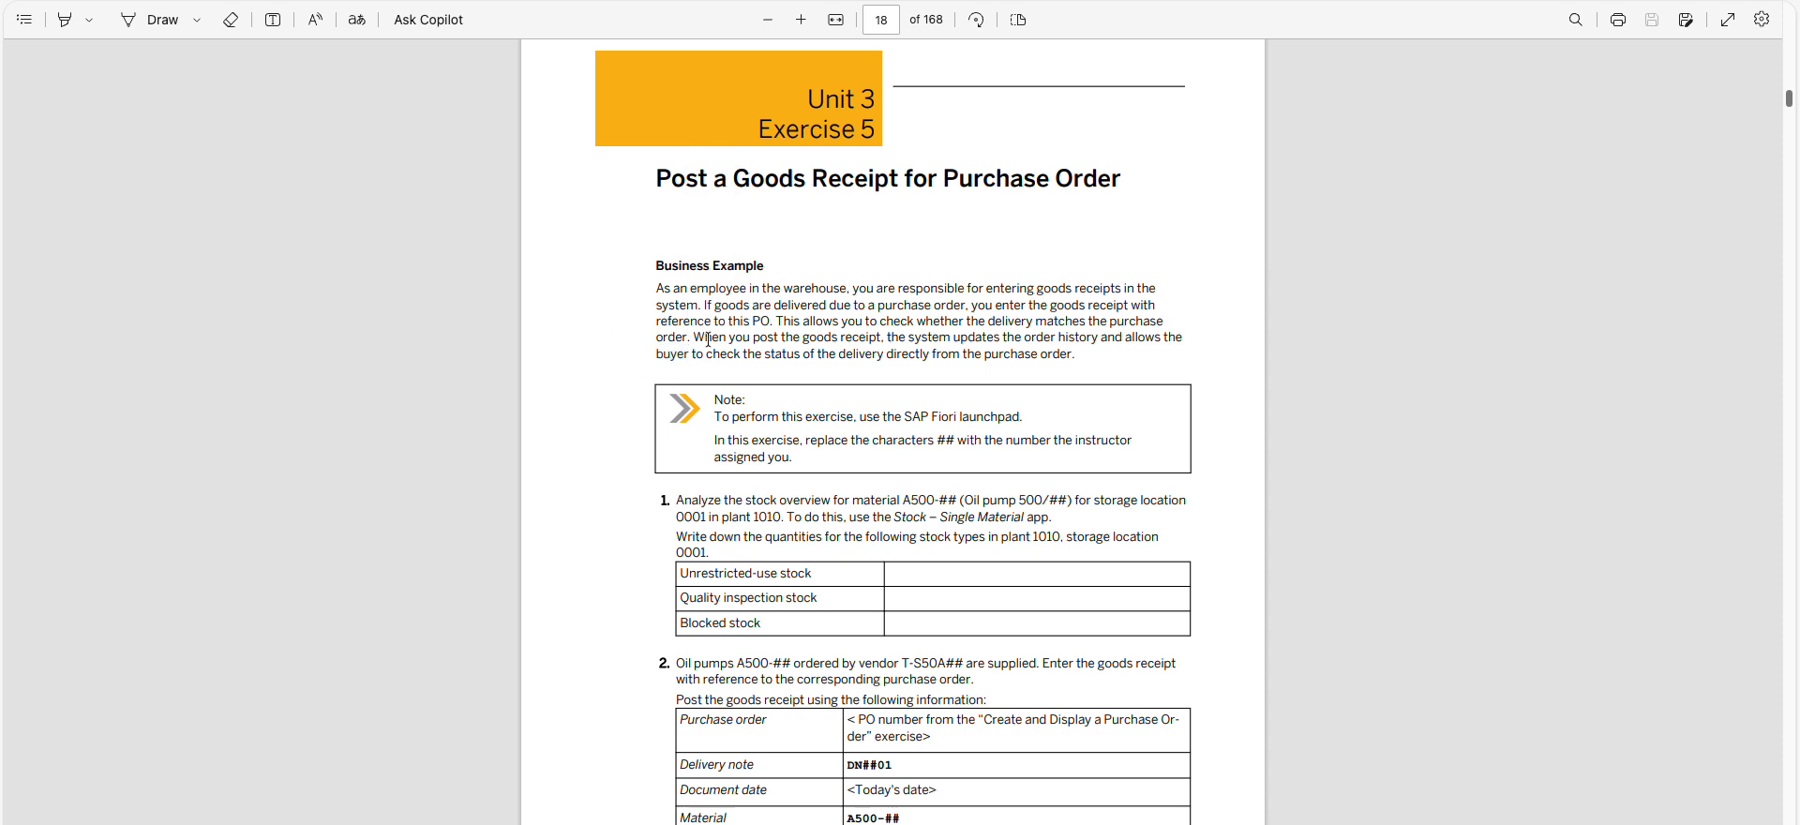
left_click_drag(695, 337, 1099, 363)
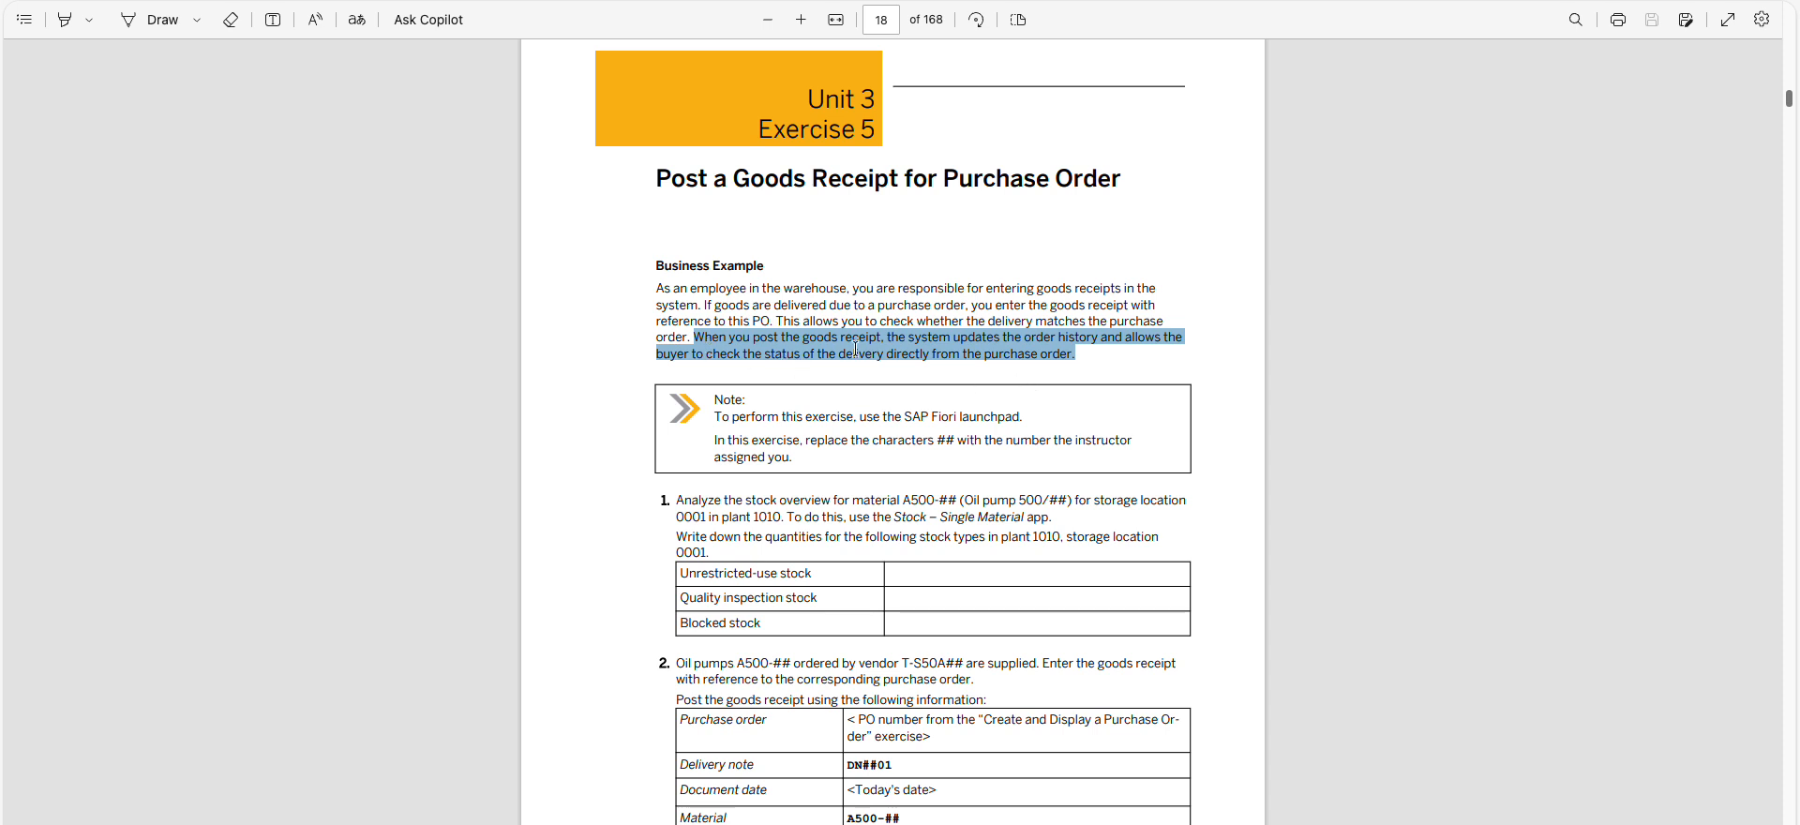
scroll(854, 349, "down", 2)
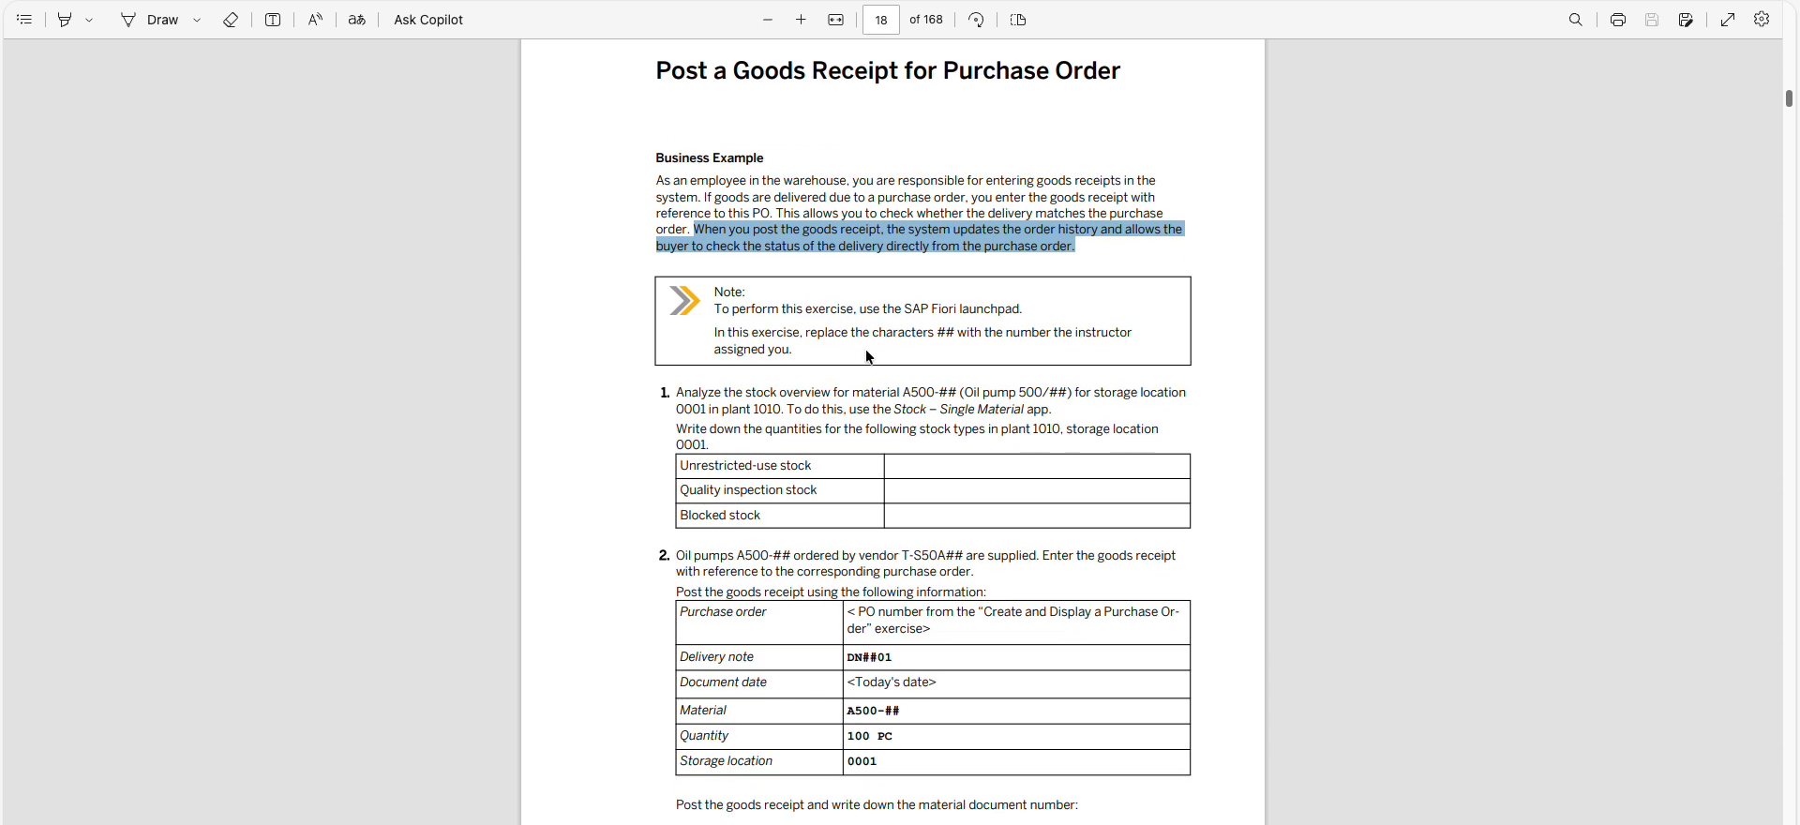
left_click_drag(677, 391, 711, 444)
left_click(907, 401)
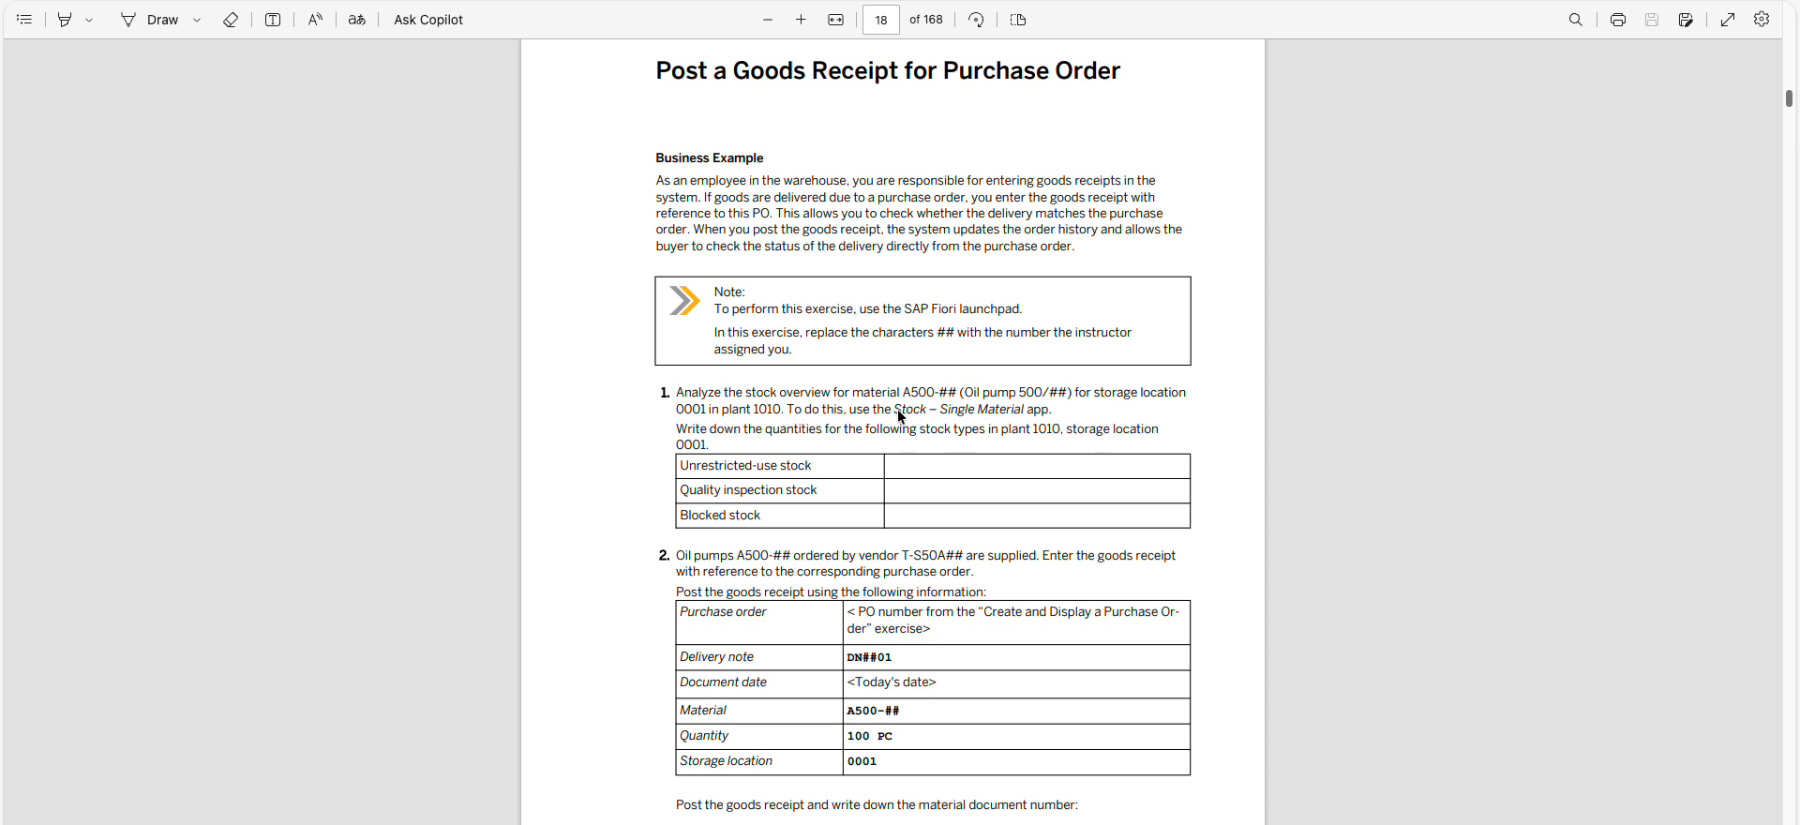
left_click_drag(894, 410, 1049, 414)
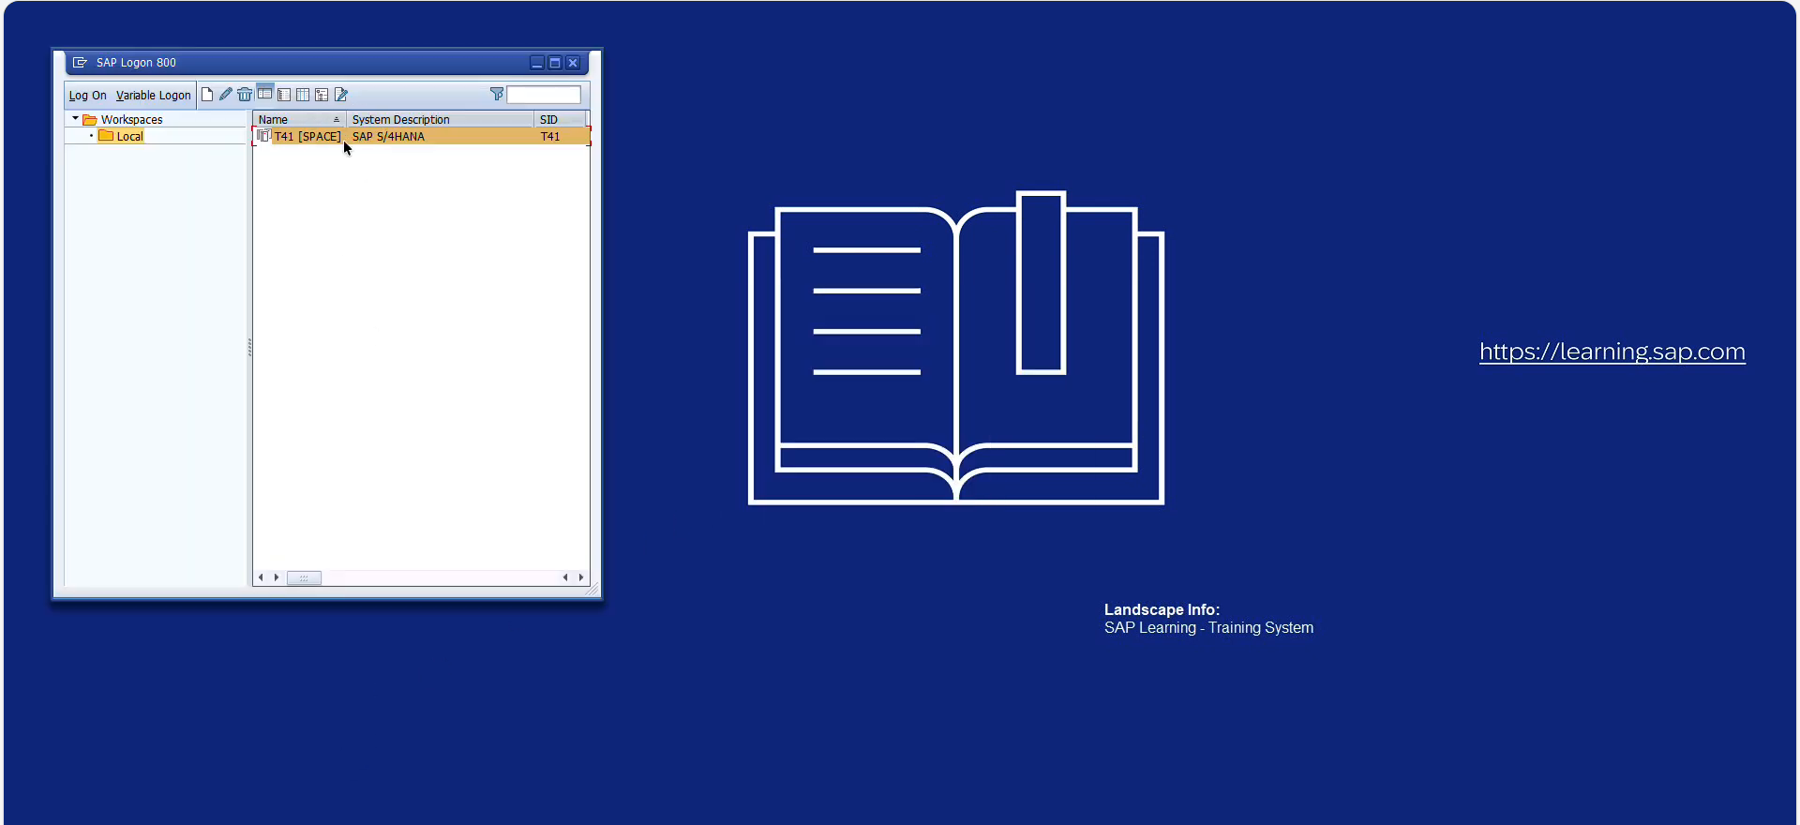
Log on to the T41 [SPACE] system from SAP Logon with the training user ID and password, and dismiss the system messages
double_click(343, 139)
left_click(175, 193)
type("S4")
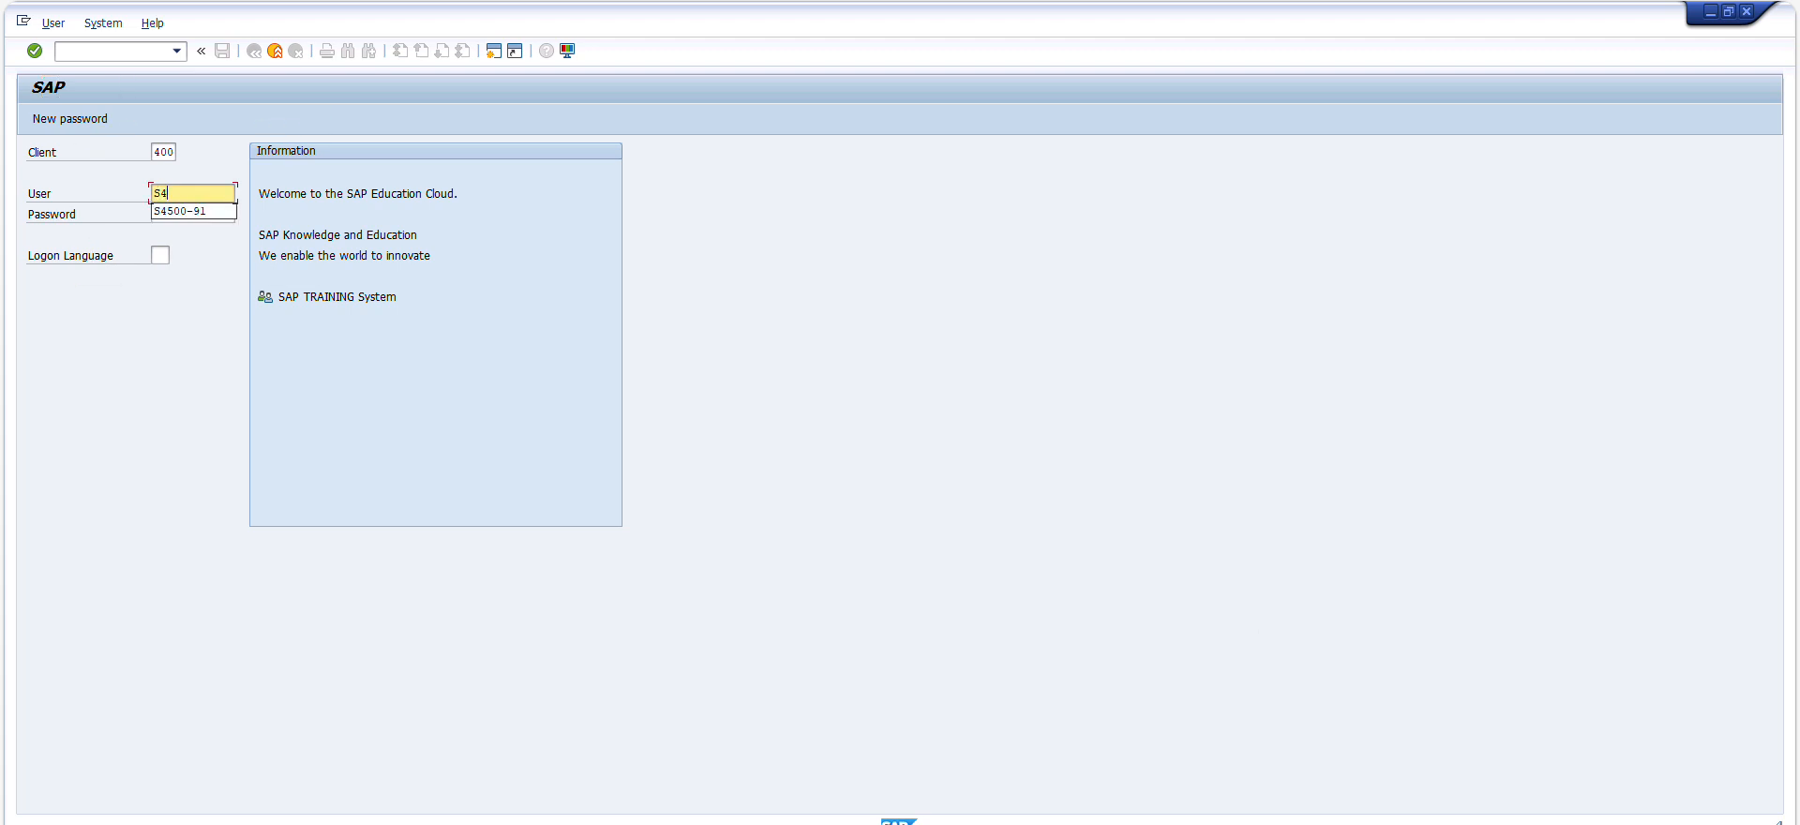
key("Down")
key("Return")
key("Tab")
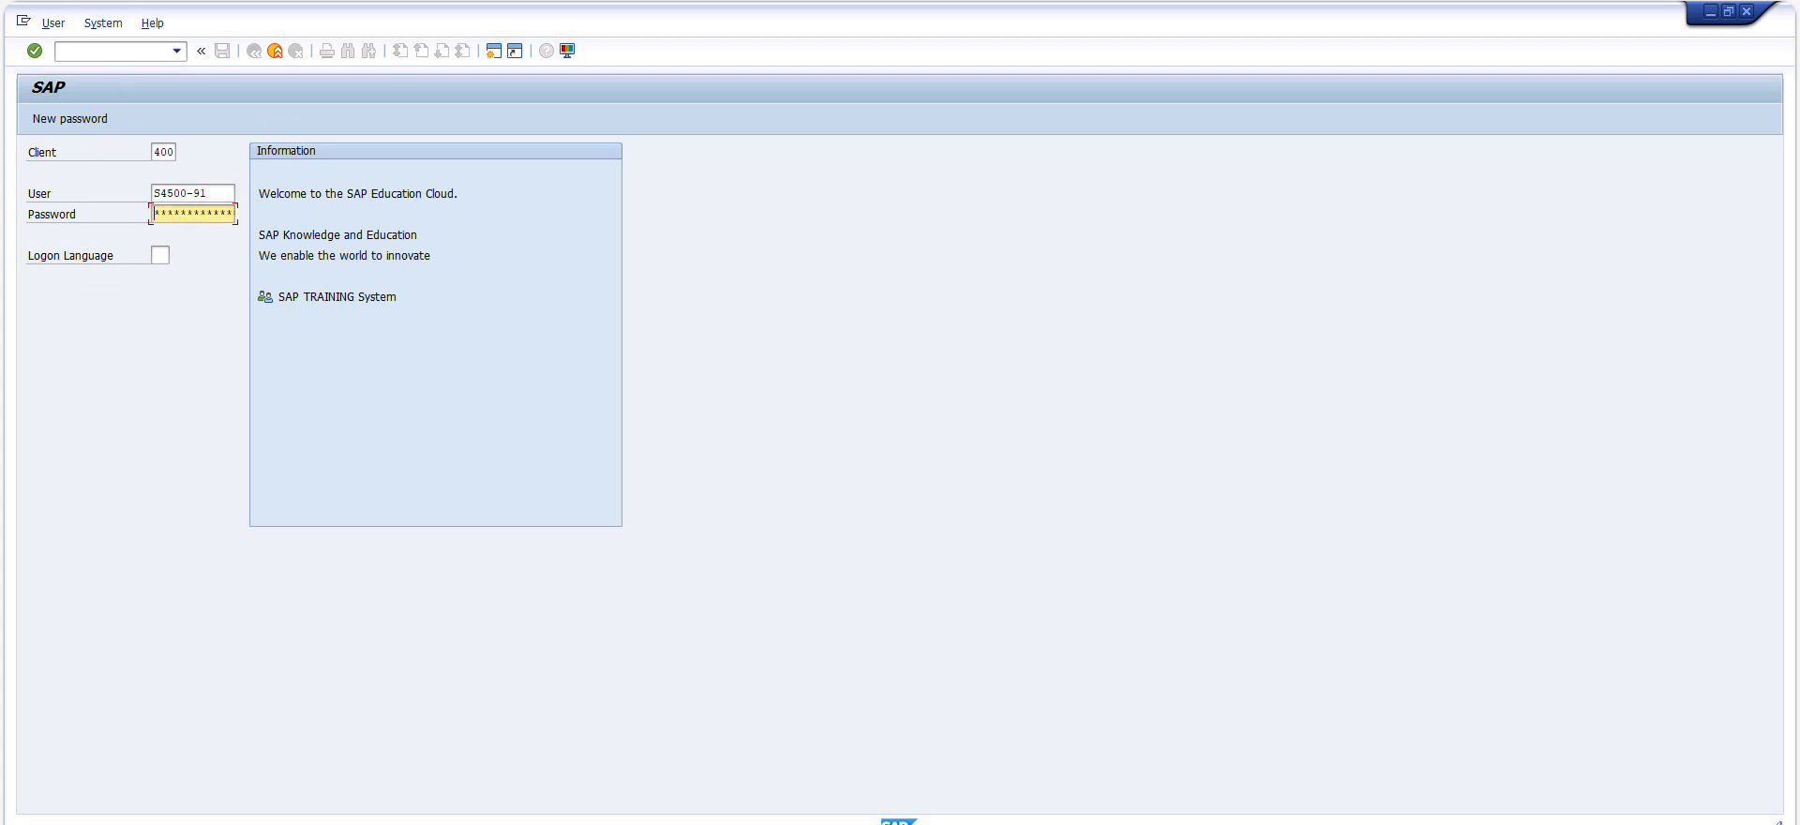
key("Return")
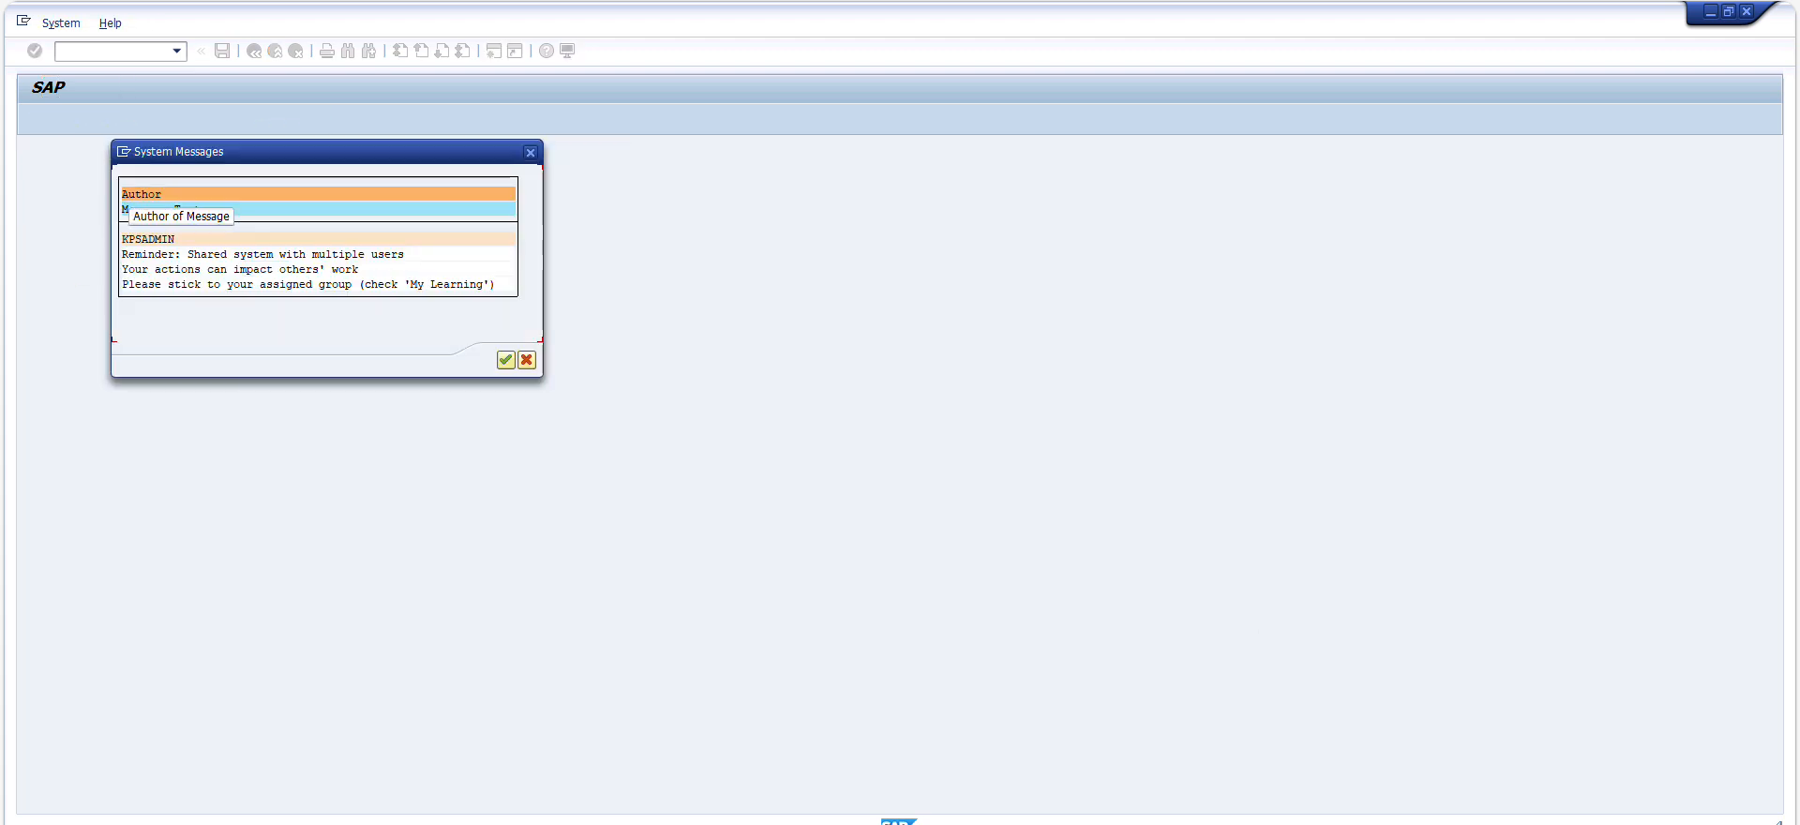
key("Return")
Open the SAP Fiori launchpad from SAP GUI and log on with the training user ID and password
double_click(159, 185)
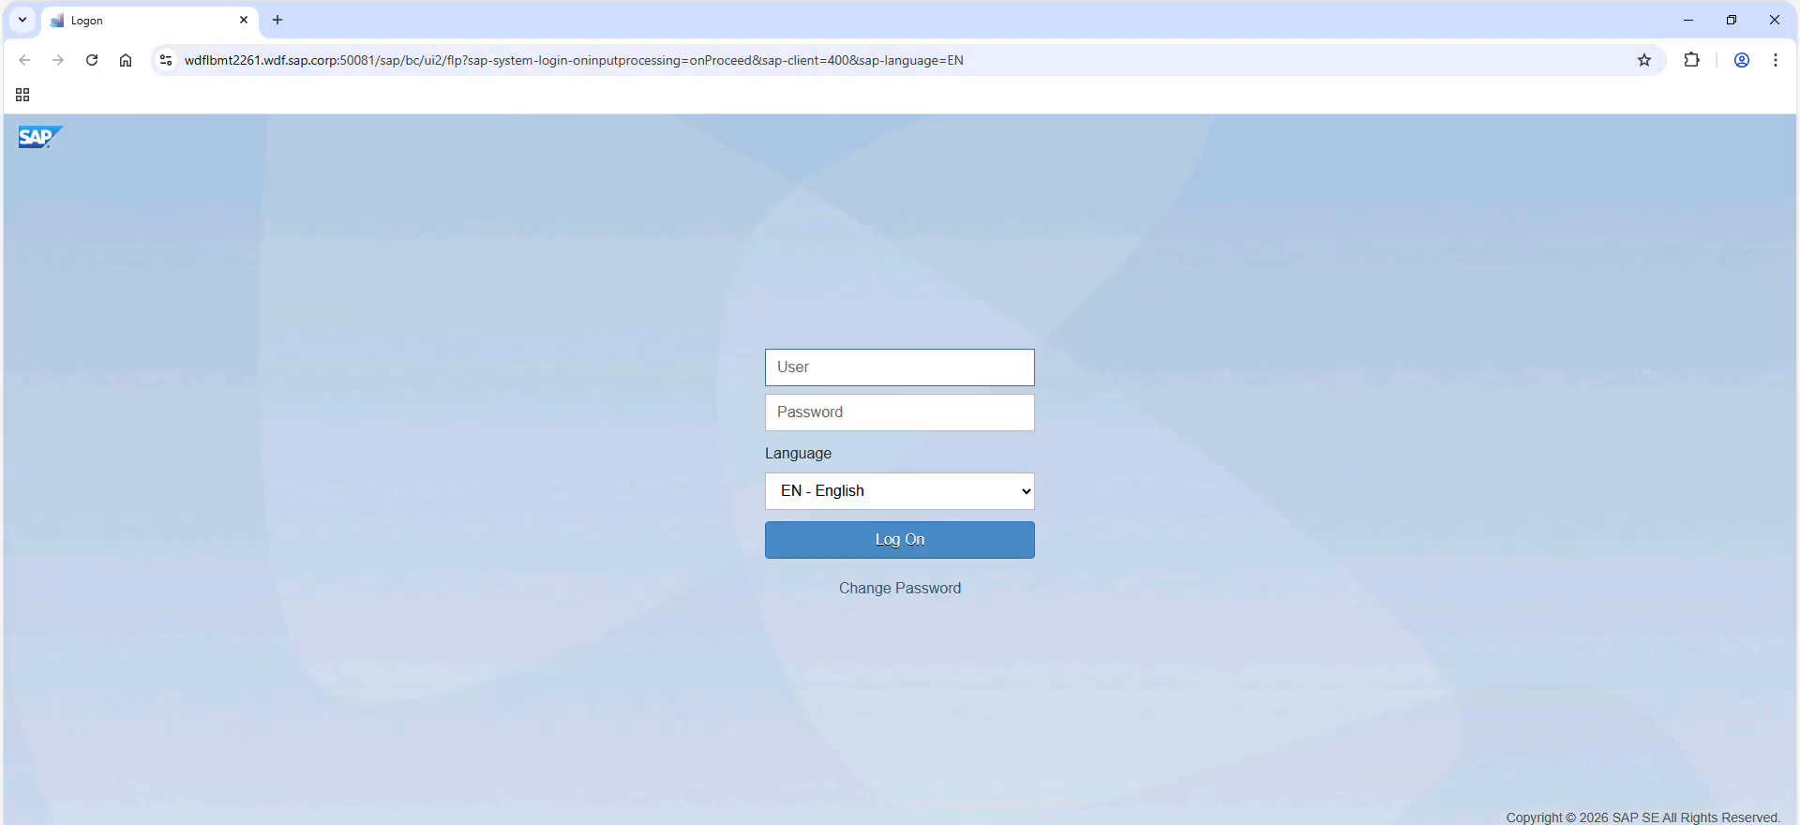
type("S4500")
type("´-")
type("-91")
key("Tab")
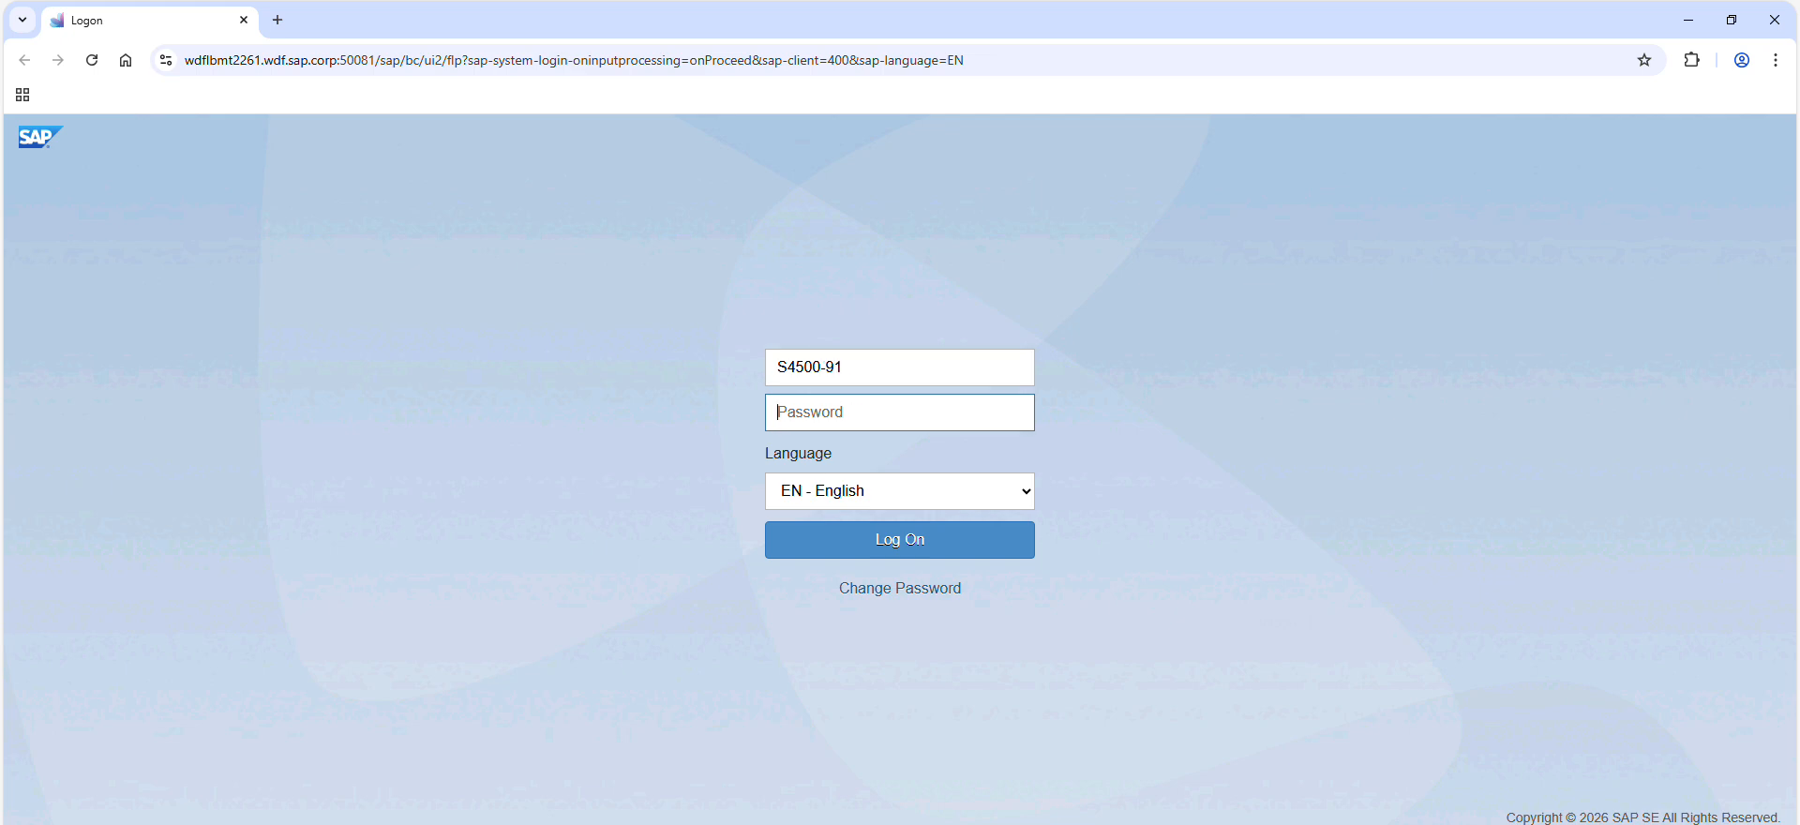
type("********")
key("Return")
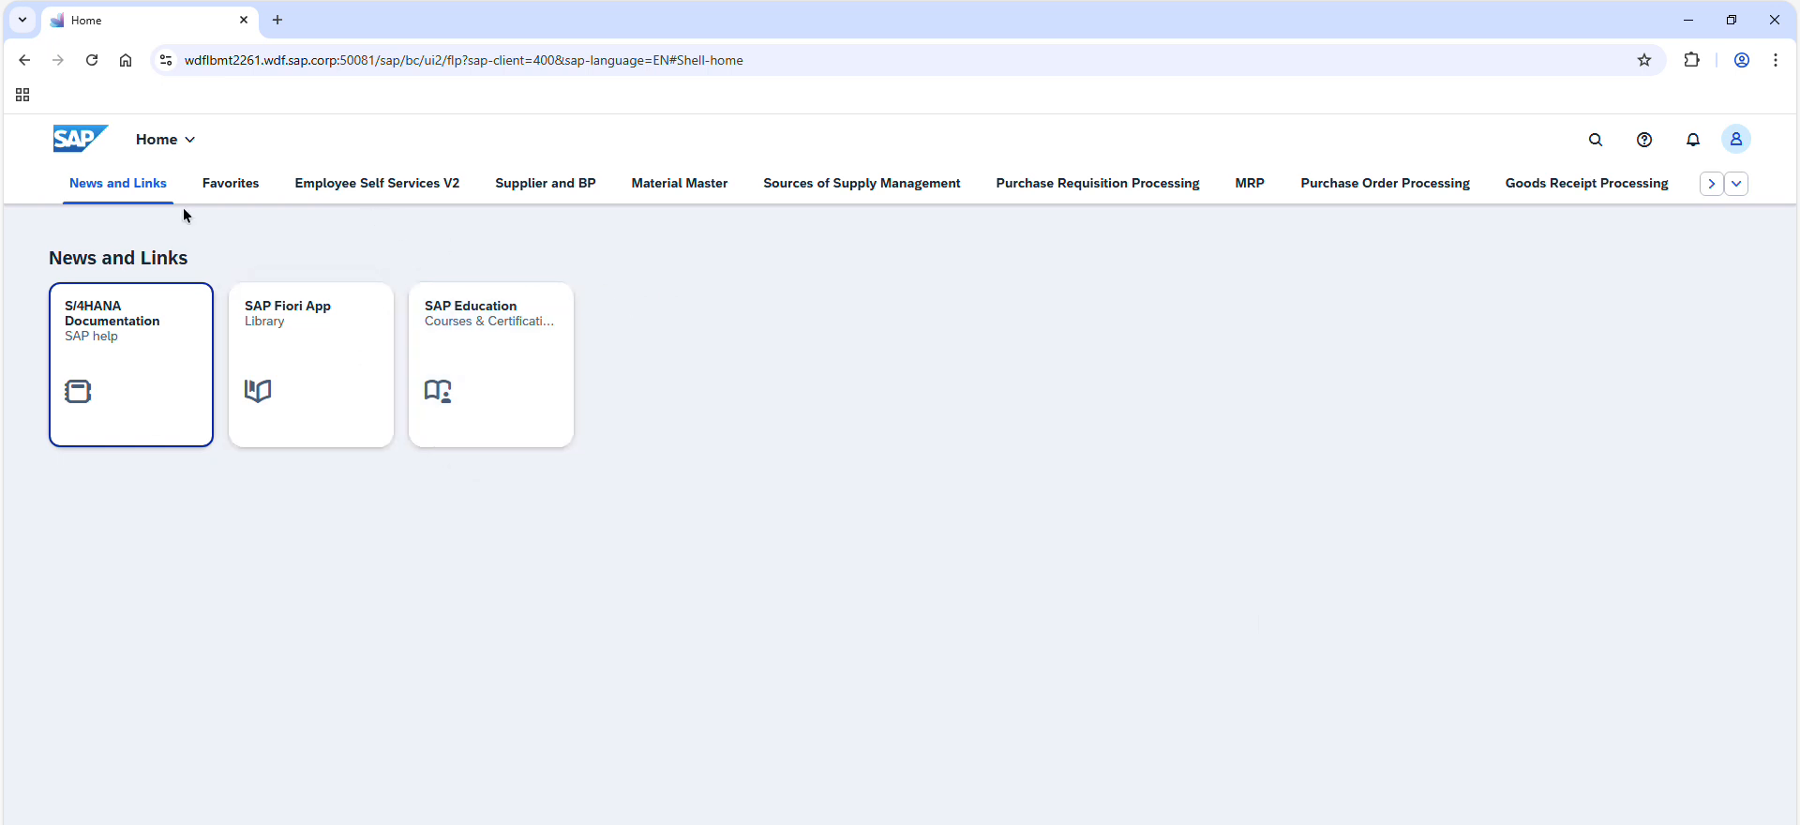
key("super")
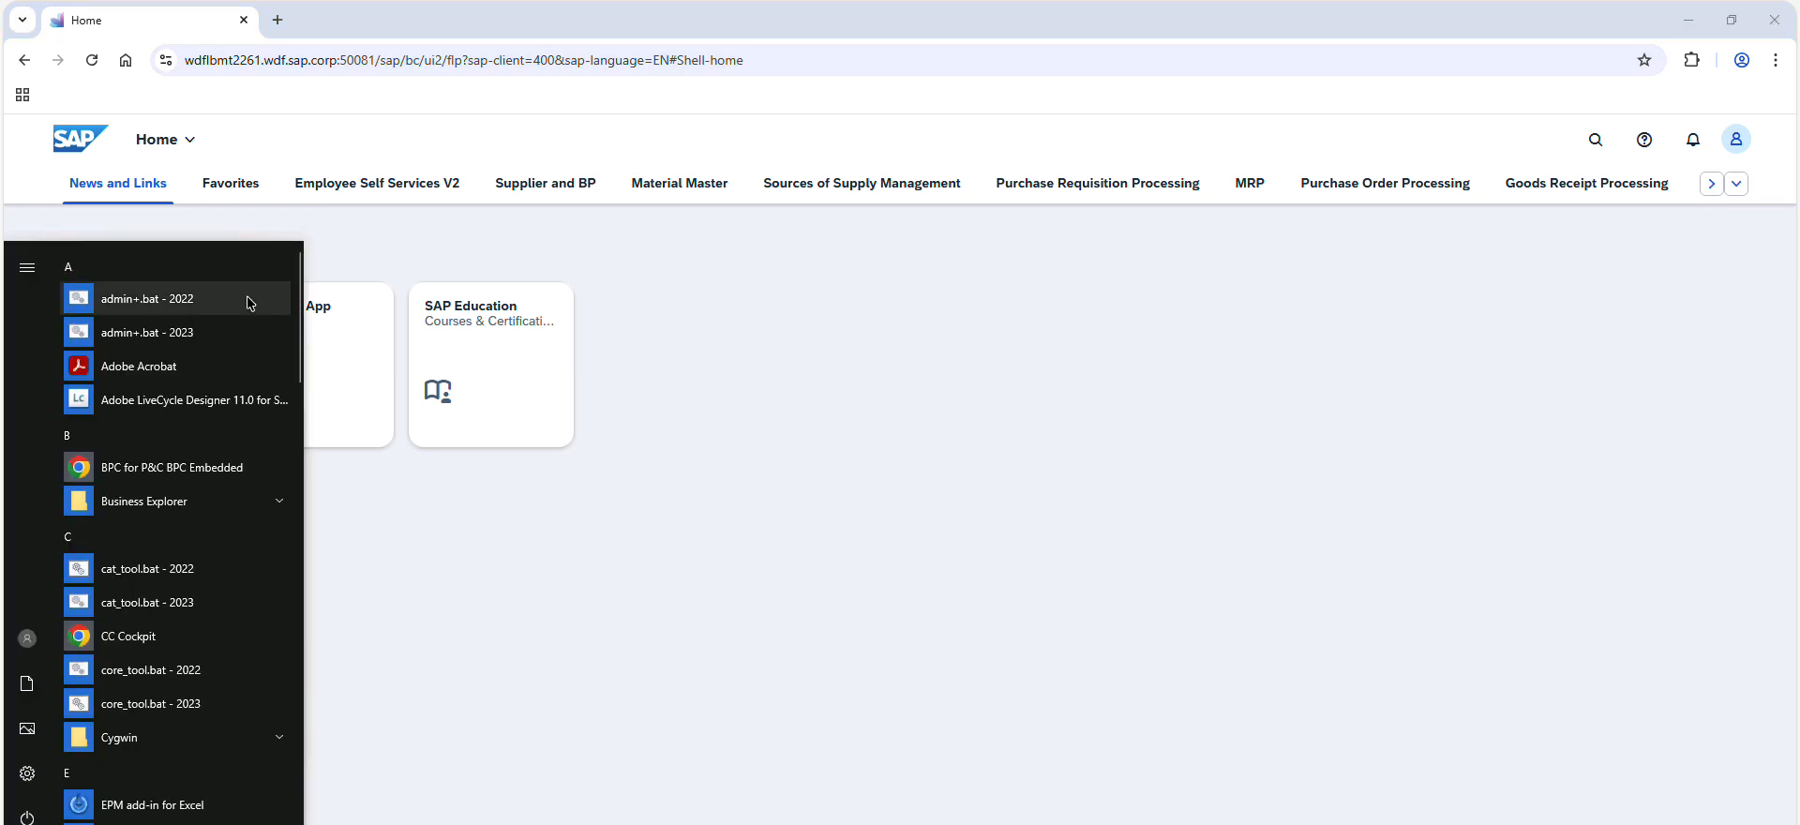
left_click(605, 74)
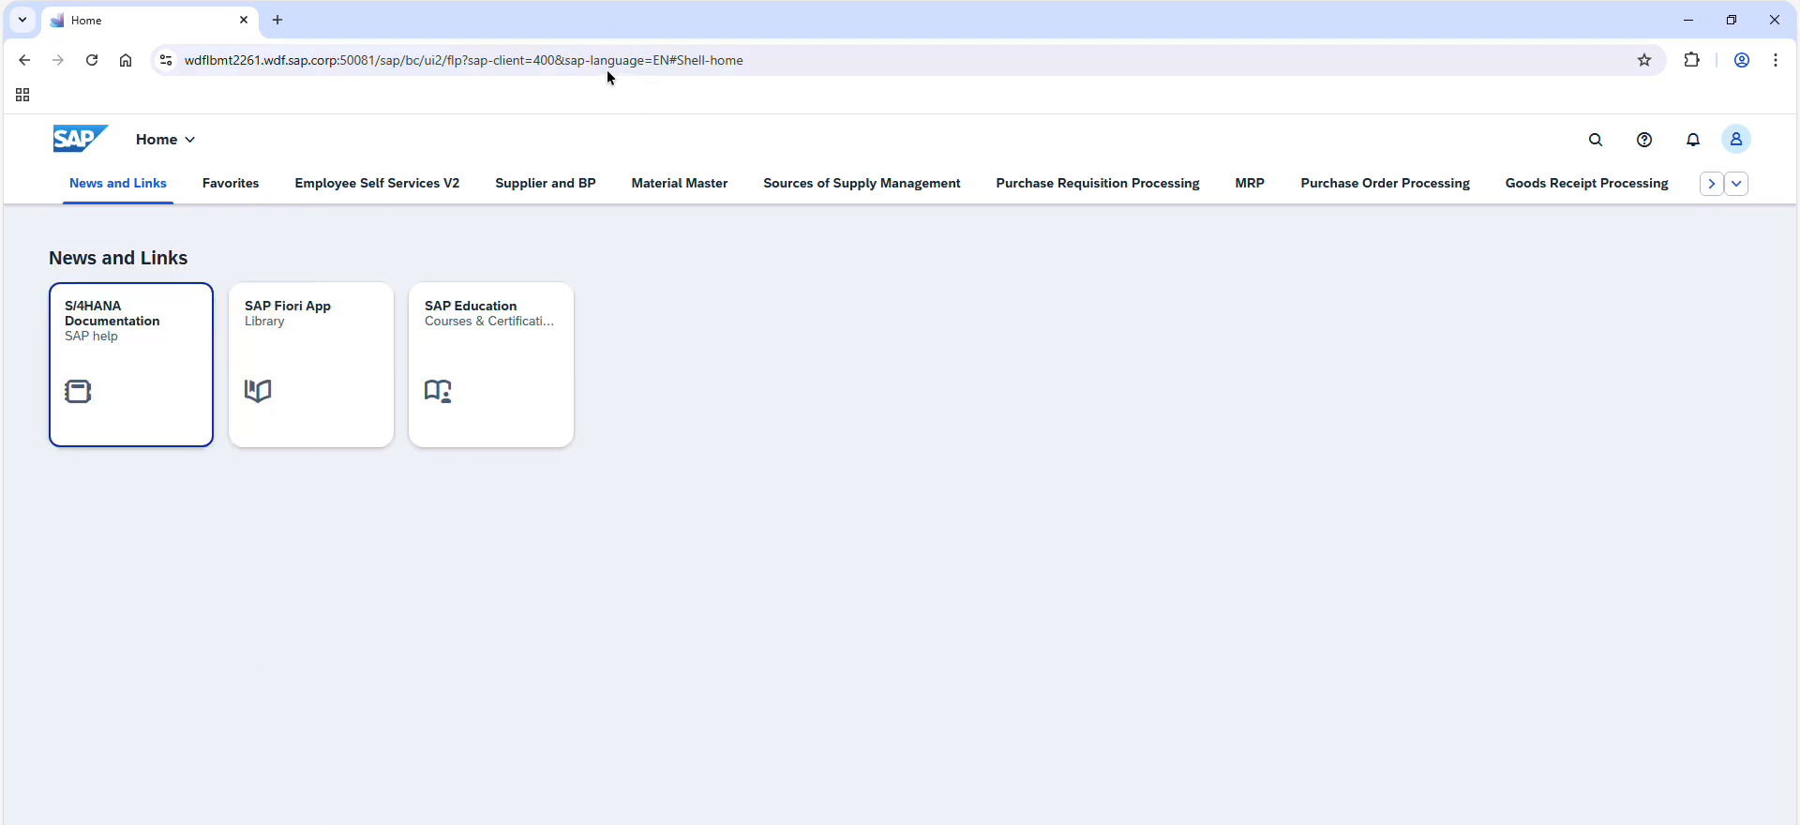
left_click(606, 69)
key("ctrl+c")
left_click(275, 21)
key("ctrl+v")
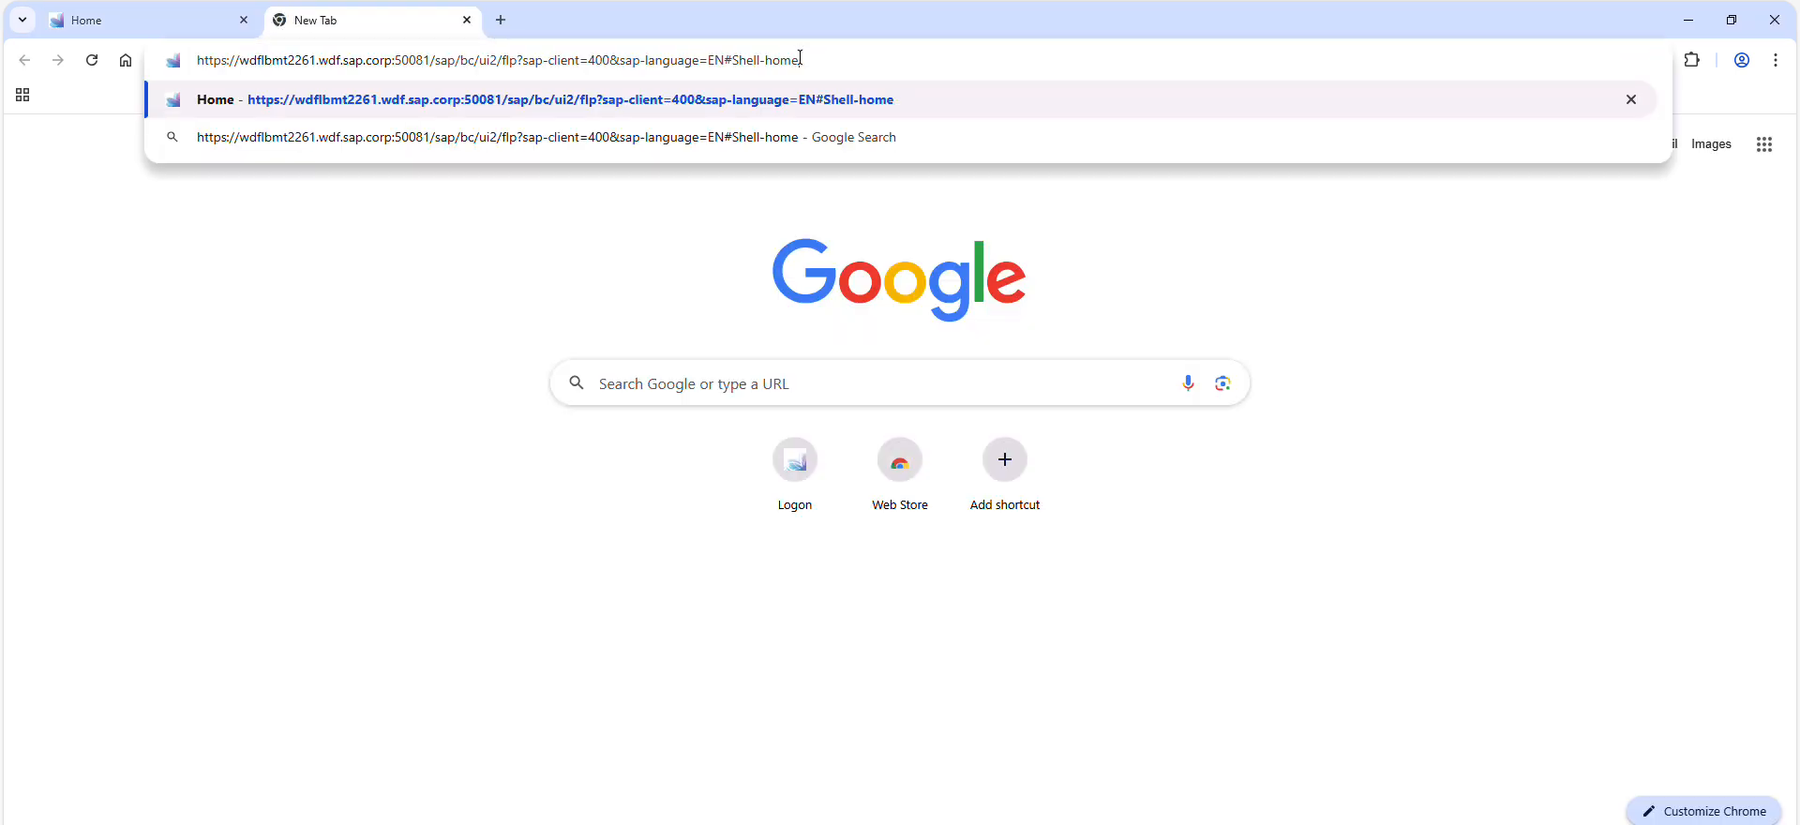
key("Return")
Bookmark the launchpad home page in the Bookmarks bar under the name "Fiori Launchpad"
left_click(1643, 60)
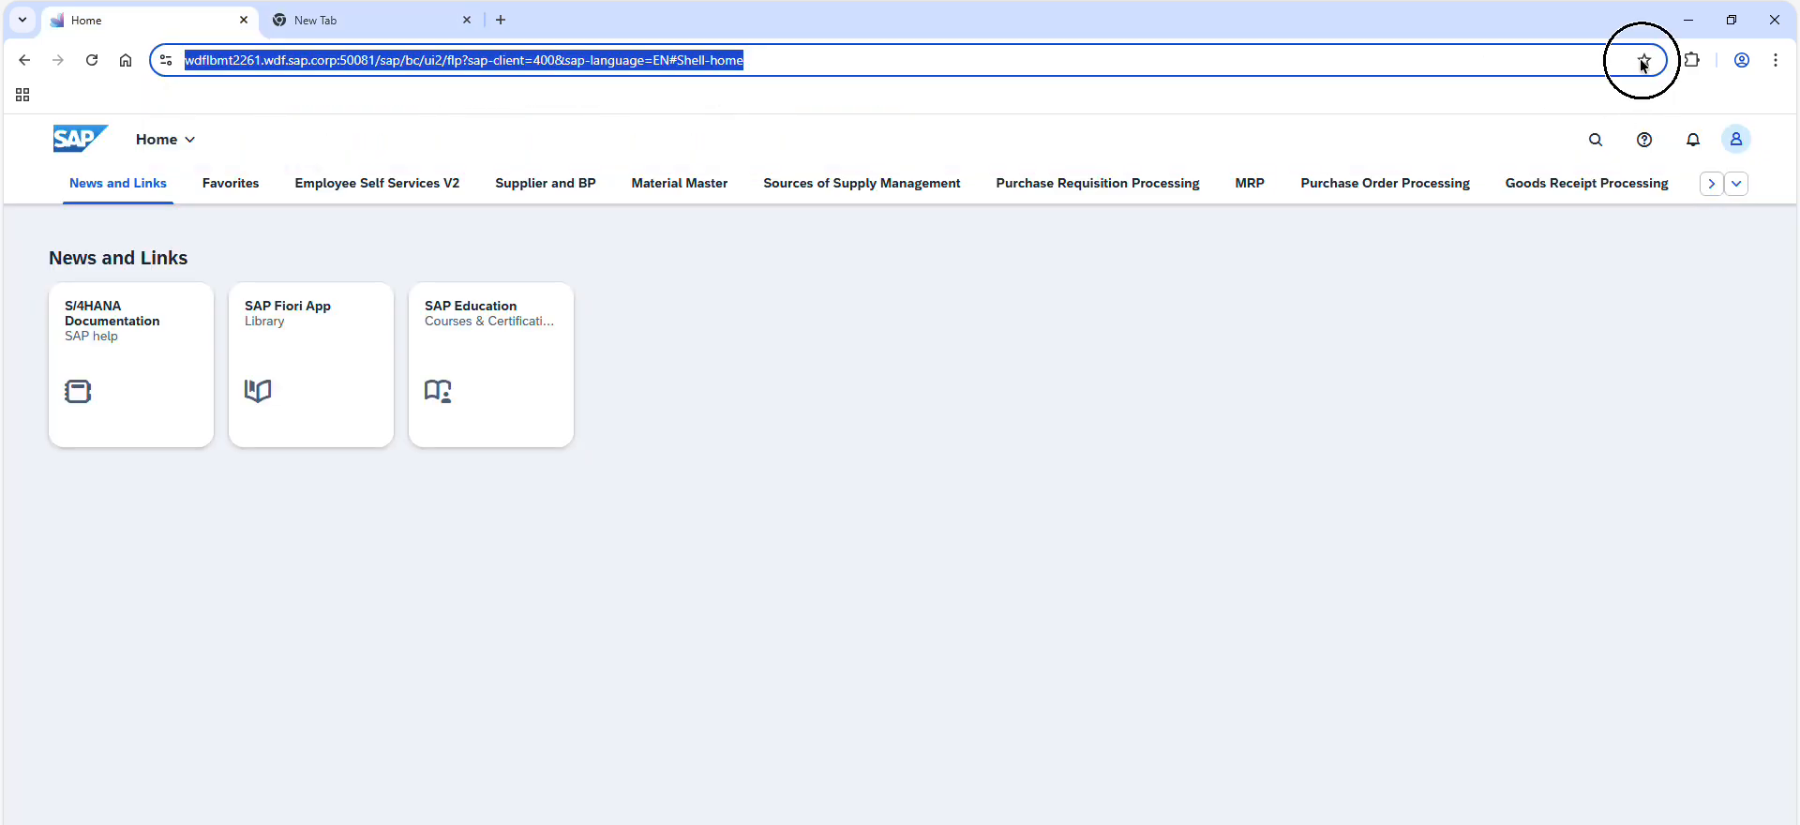
left_click(1485, 197)
left_click(1481, 241)
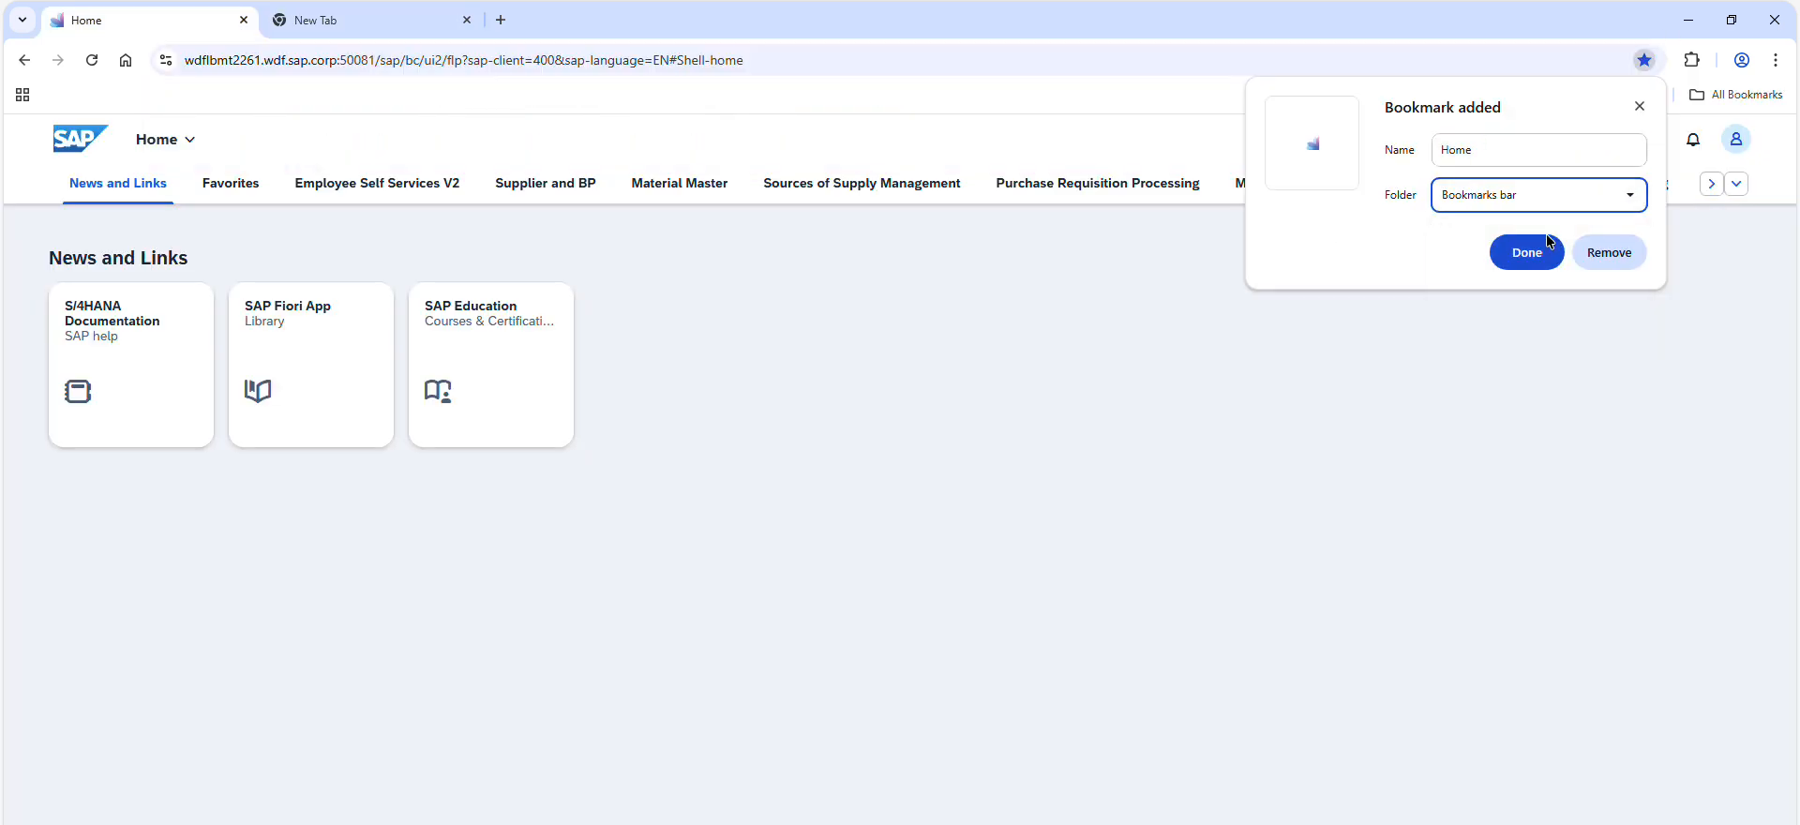
left_click(1494, 148)
key("ctrl+a")
type("F")
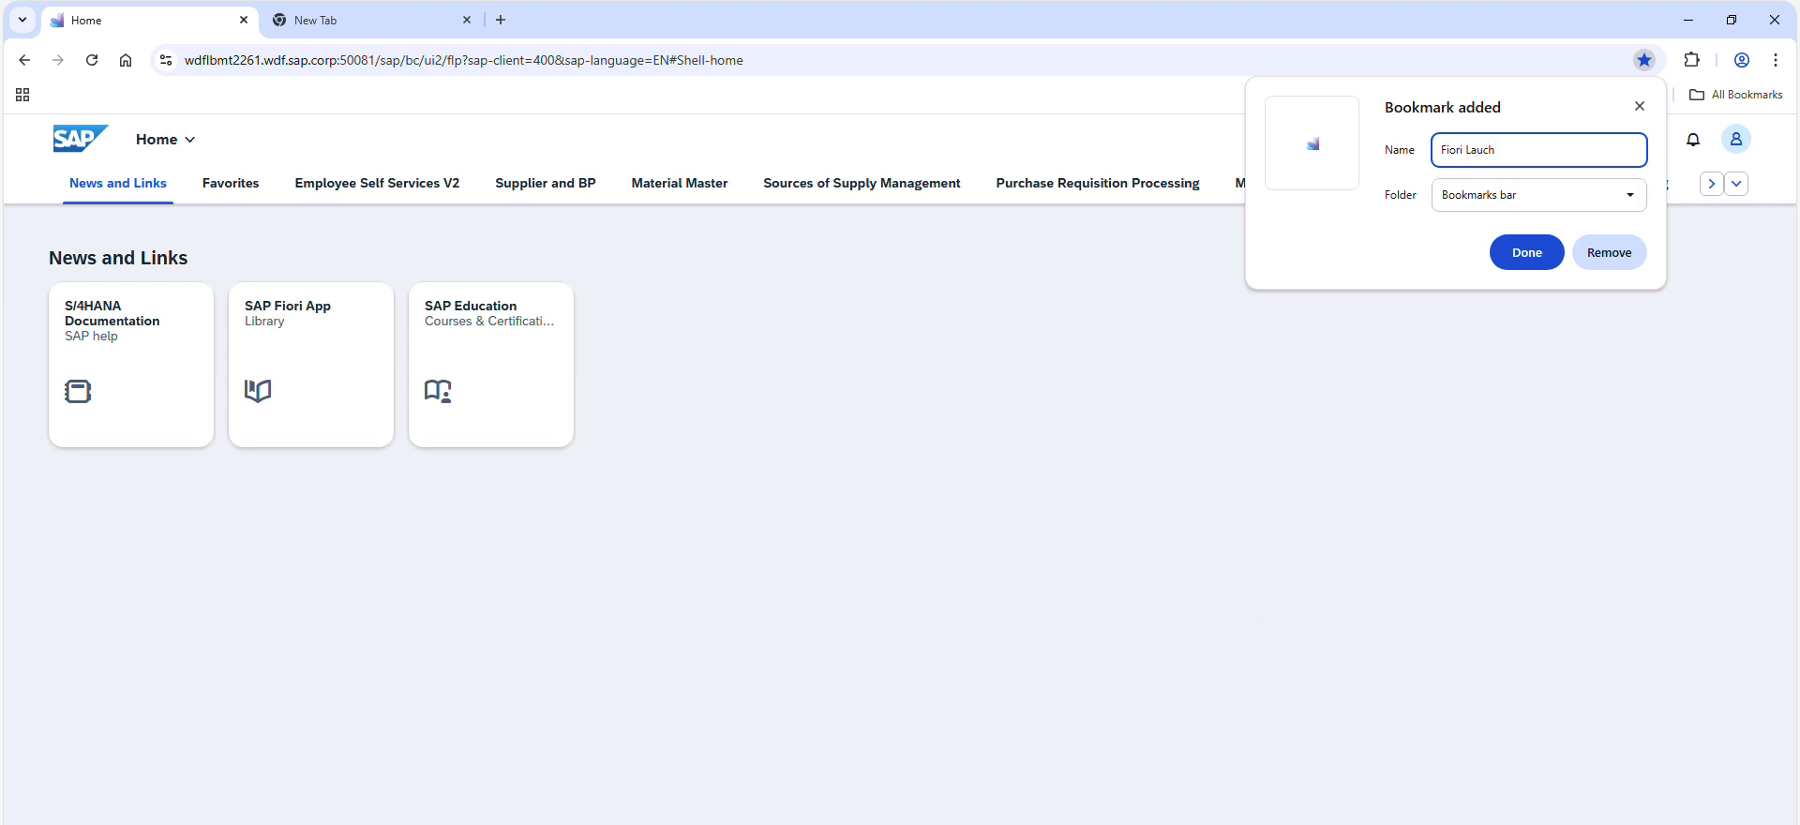
type("iori Launchpad")
key("Return")
key("ctrl+c")
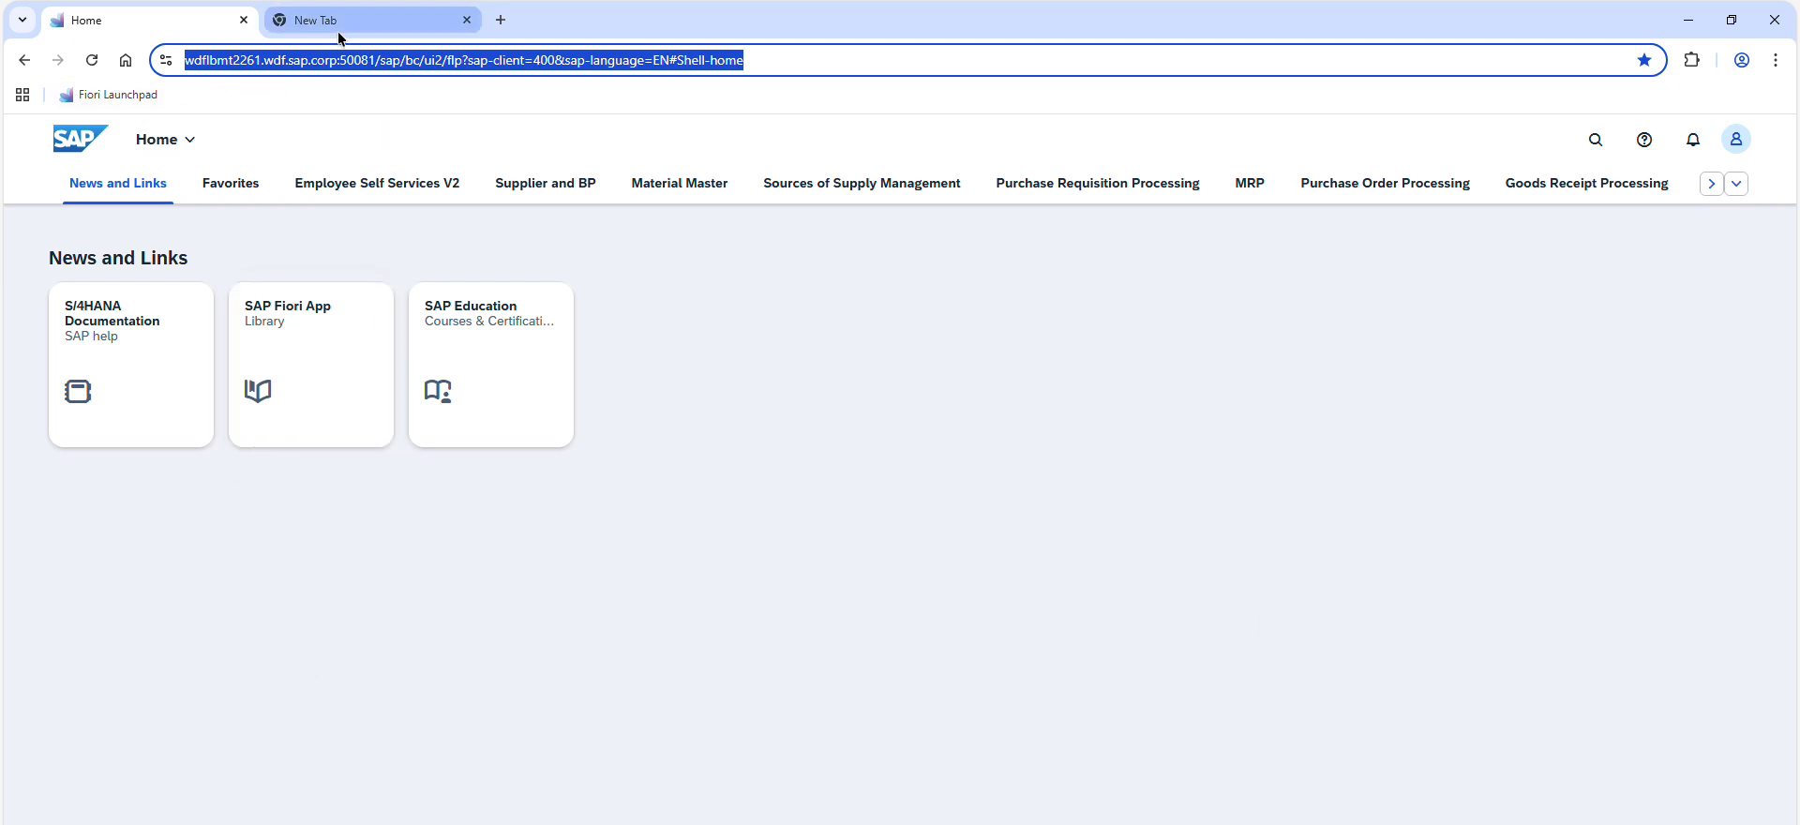
Search the launchpad for "Stock – Single Material app", copying the app name from the exercise PDF, and close the spare browser tab
left_click(863, 423)
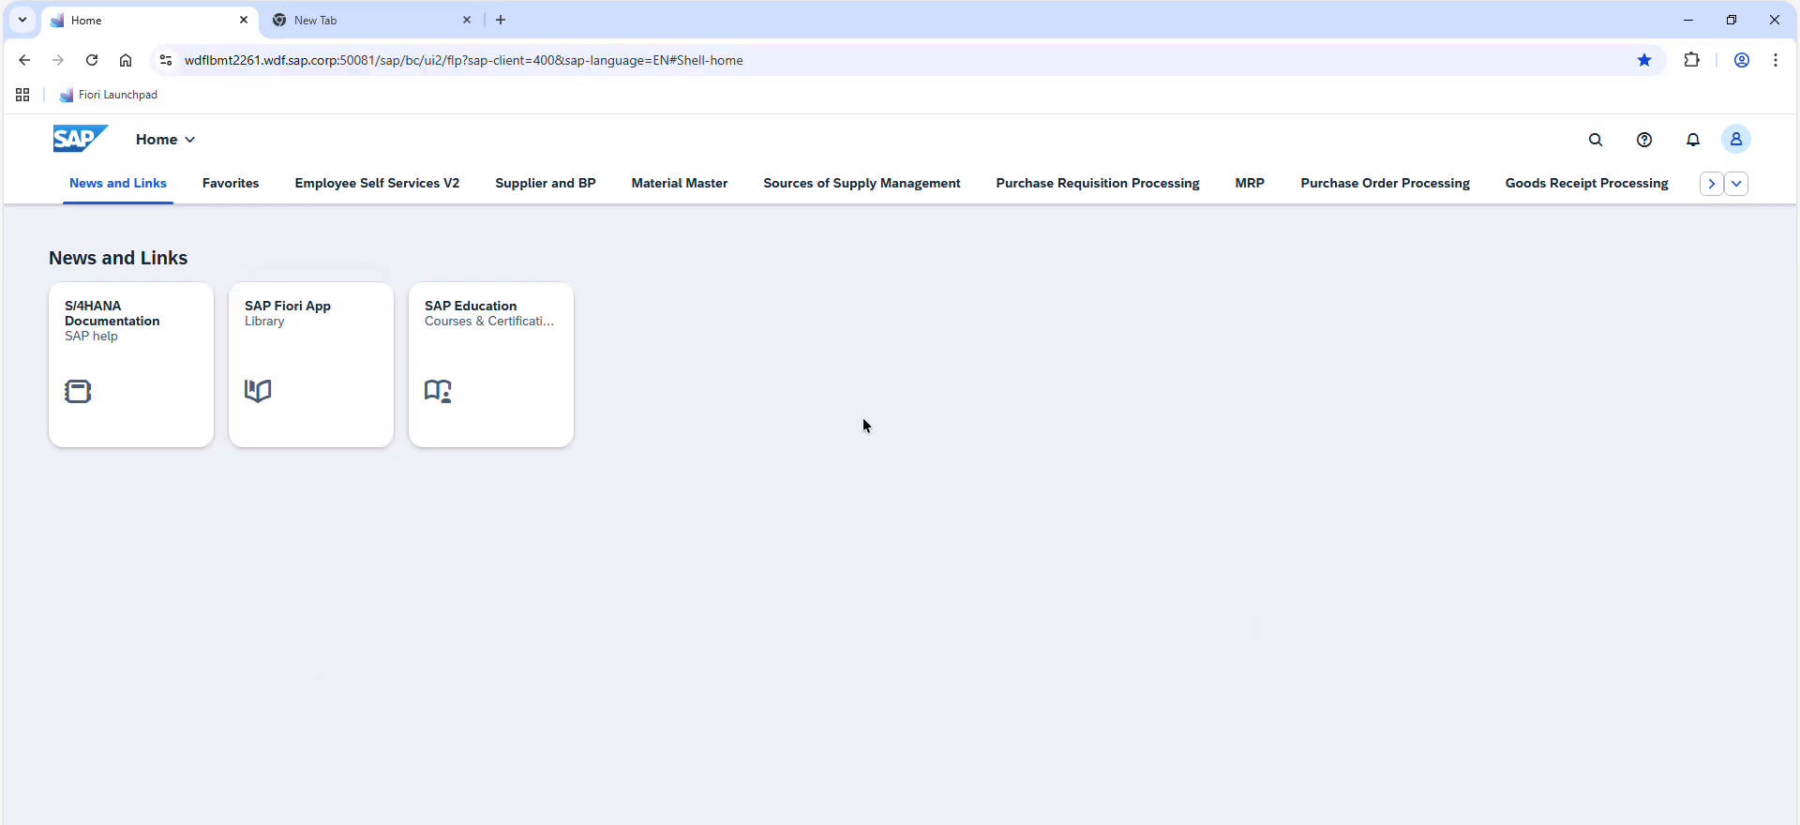
left_click(1597, 141)
key("ctrl+v")
key("ctrl+a")
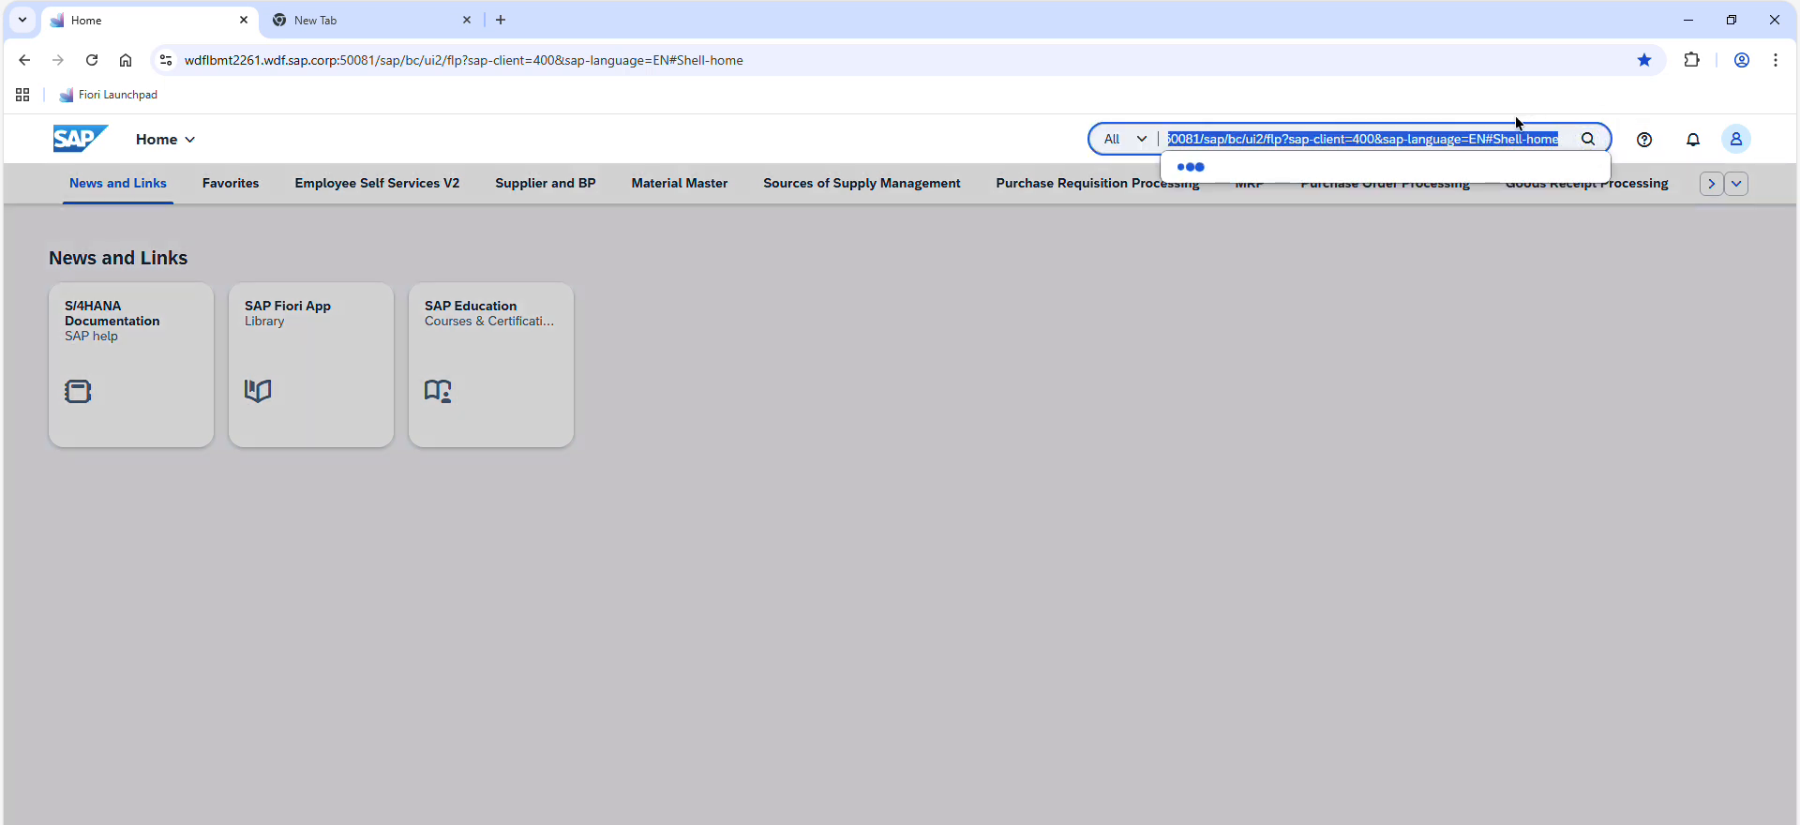
key("BackSpace")
key("alt+Tab")
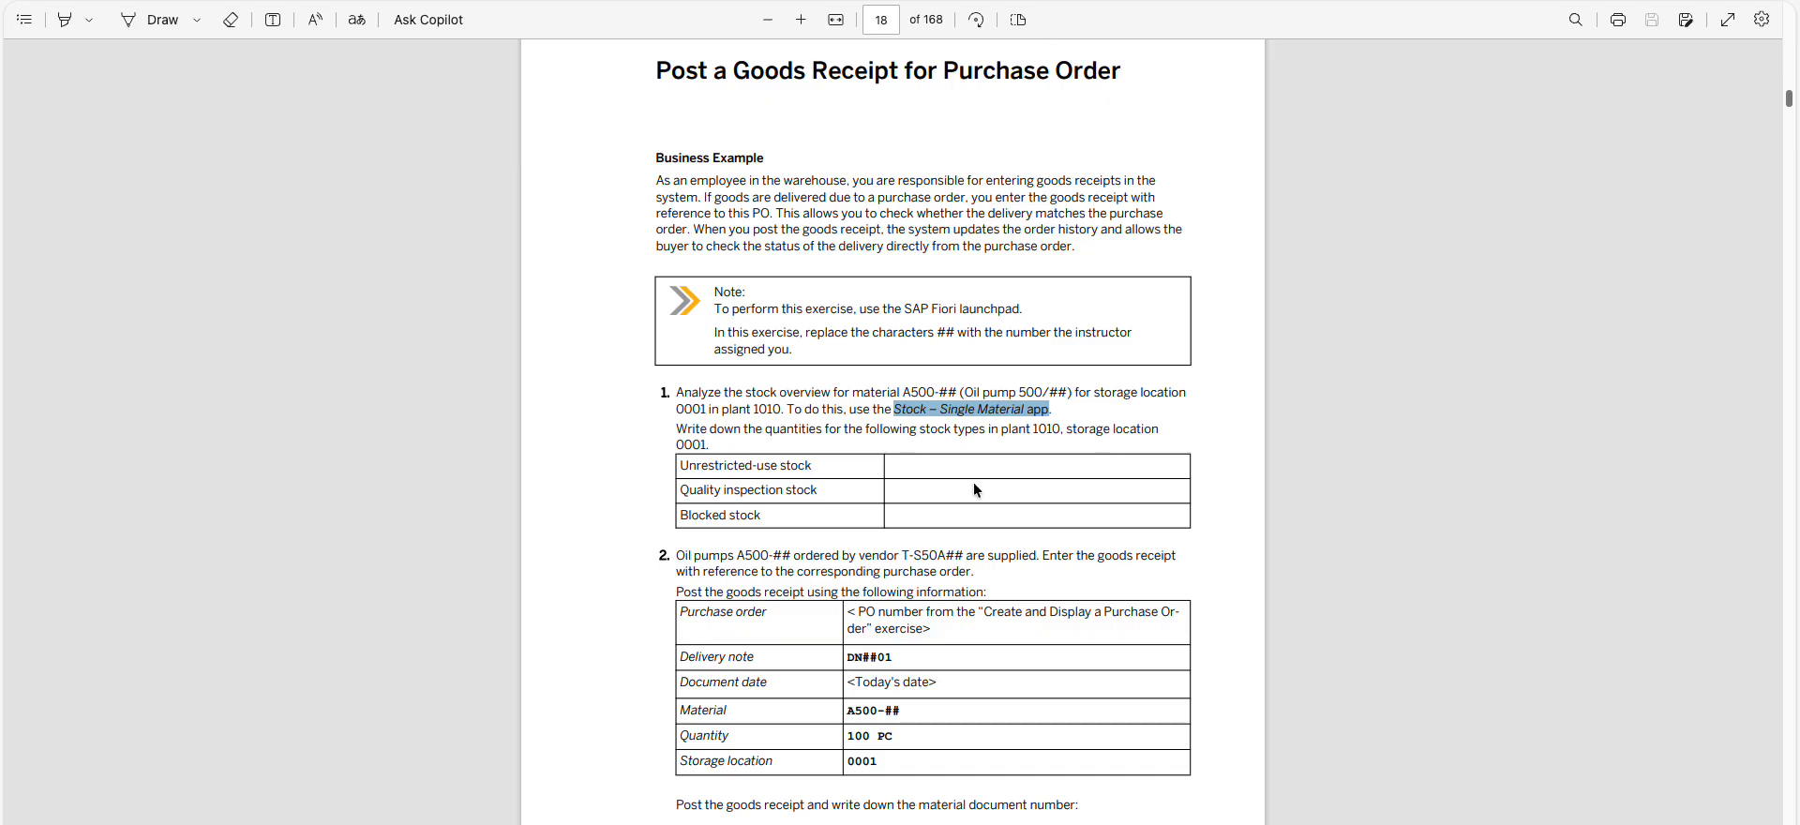
key("alt+Tab")
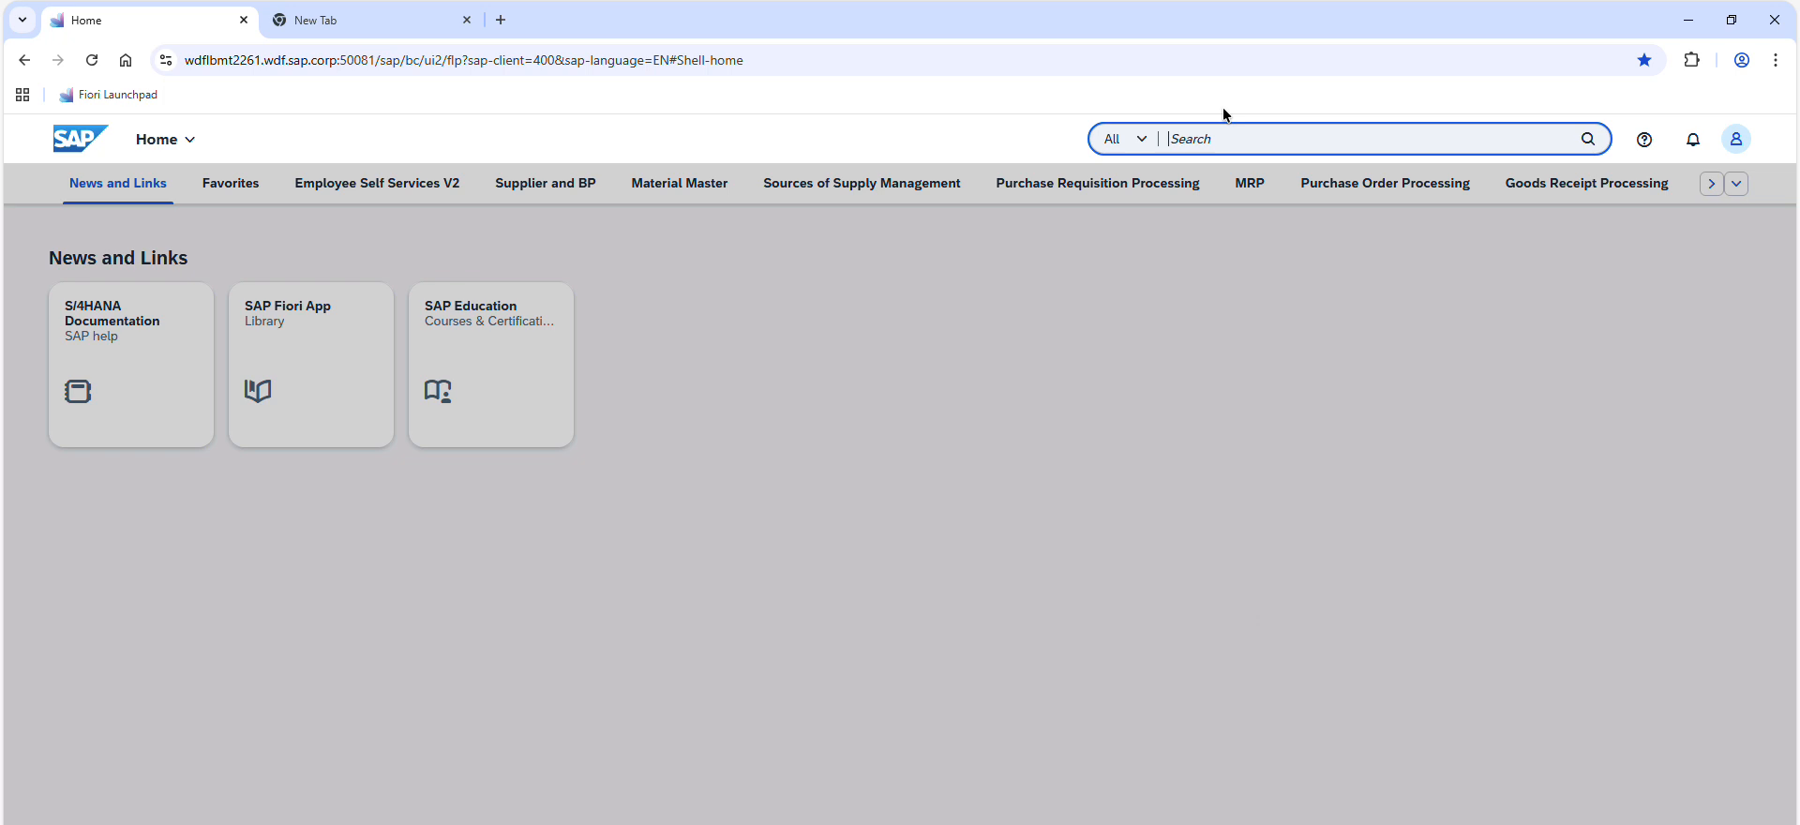
type("Stock – Single Material app")
key("Return")
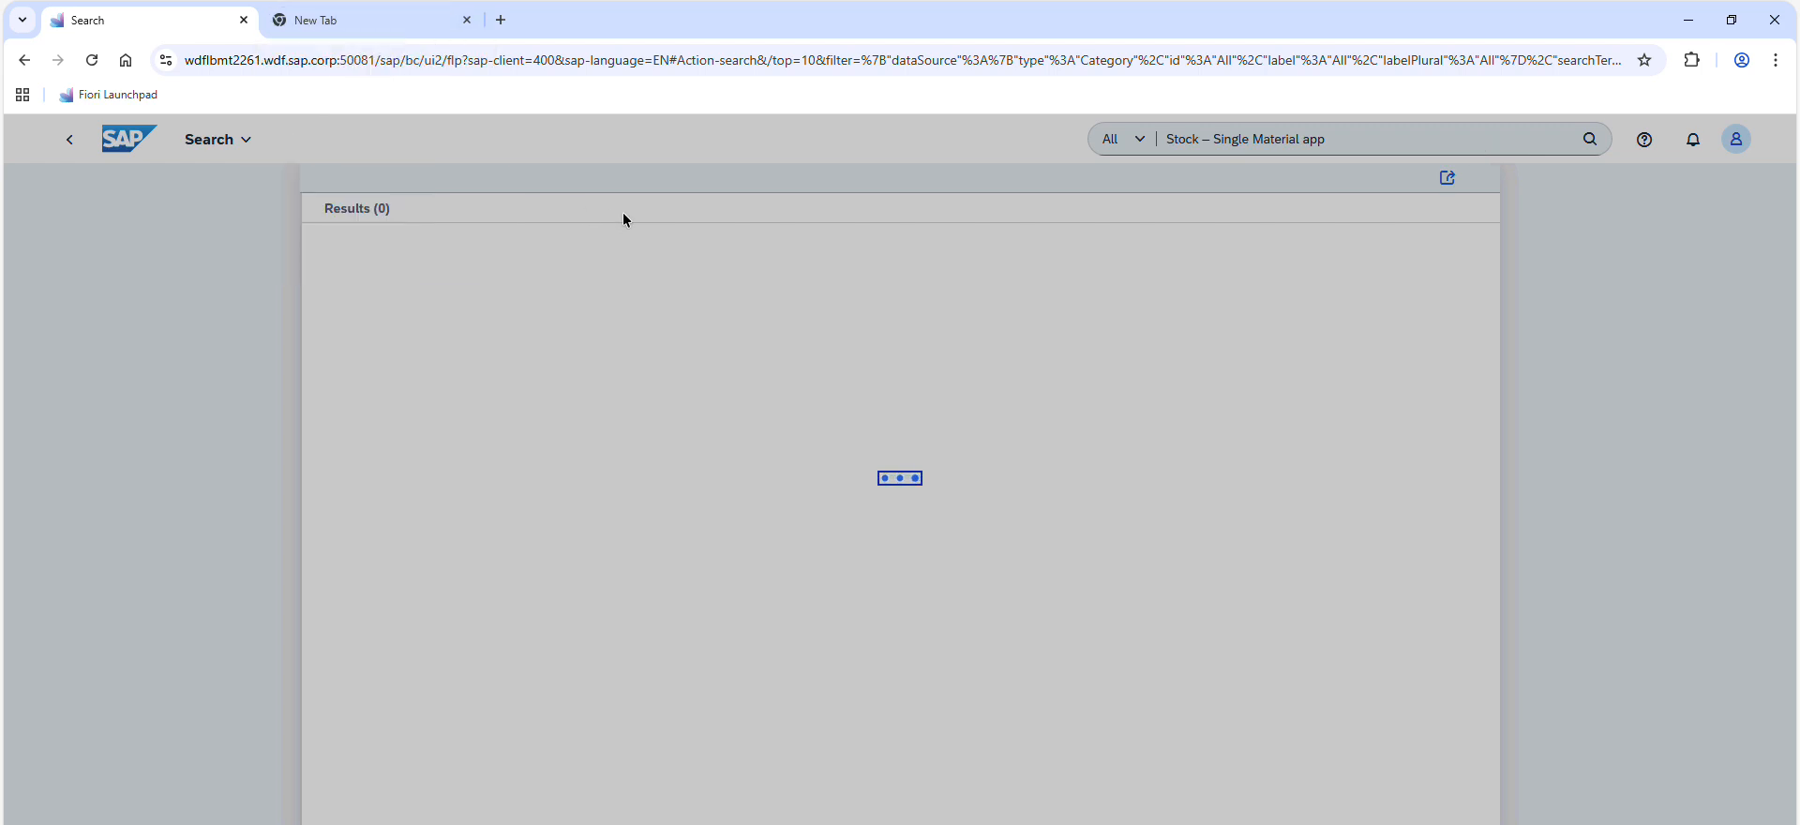
left_click(467, 21)
Review the goods receipt data for task 2 in the exercise PDF and return to the launchpad search
key("alt+Tab")
scroll(723, 463, "down", 1)
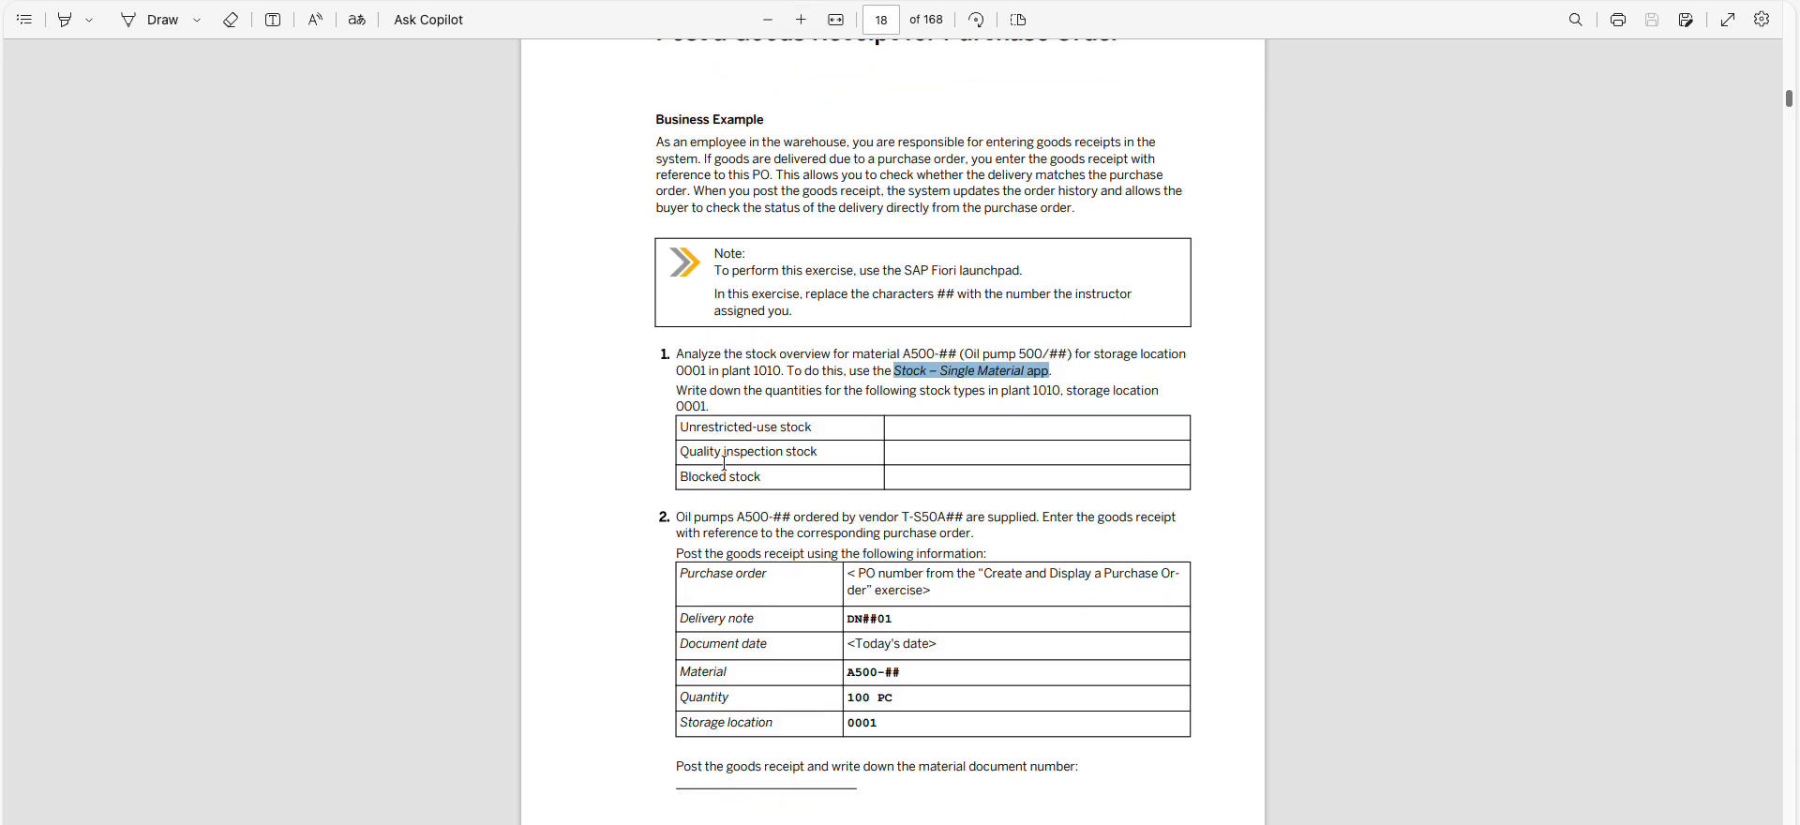
scroll(724, 463, "down", 1)
left_click_drag(686, 492, 986, 514)
left_click(618, 499)
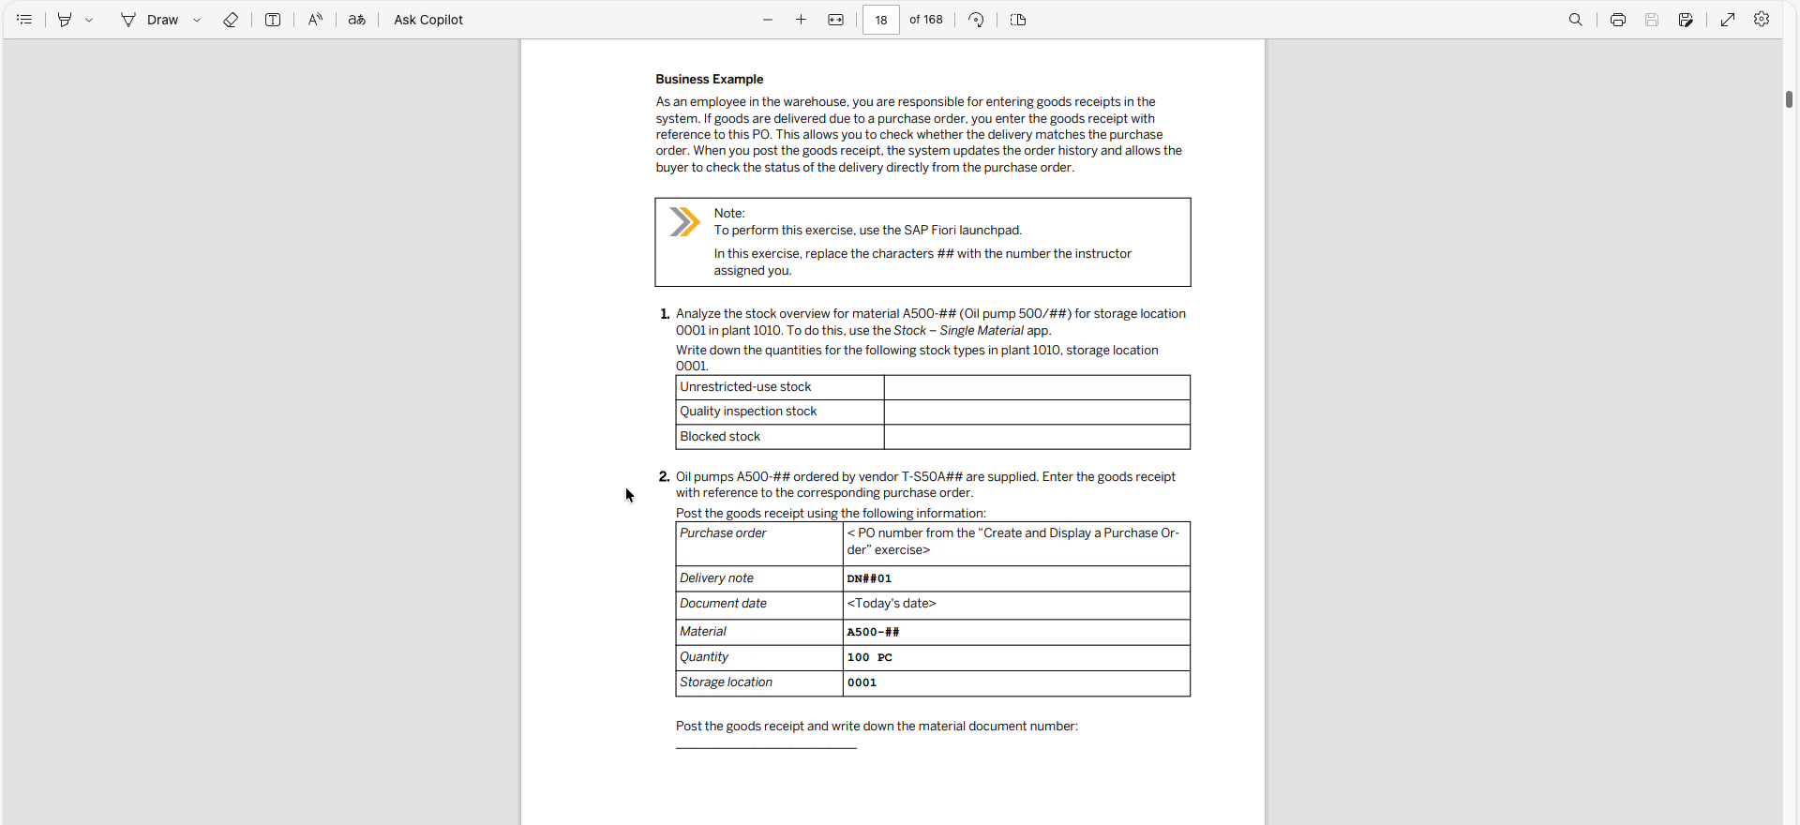
key("alt+Tab")
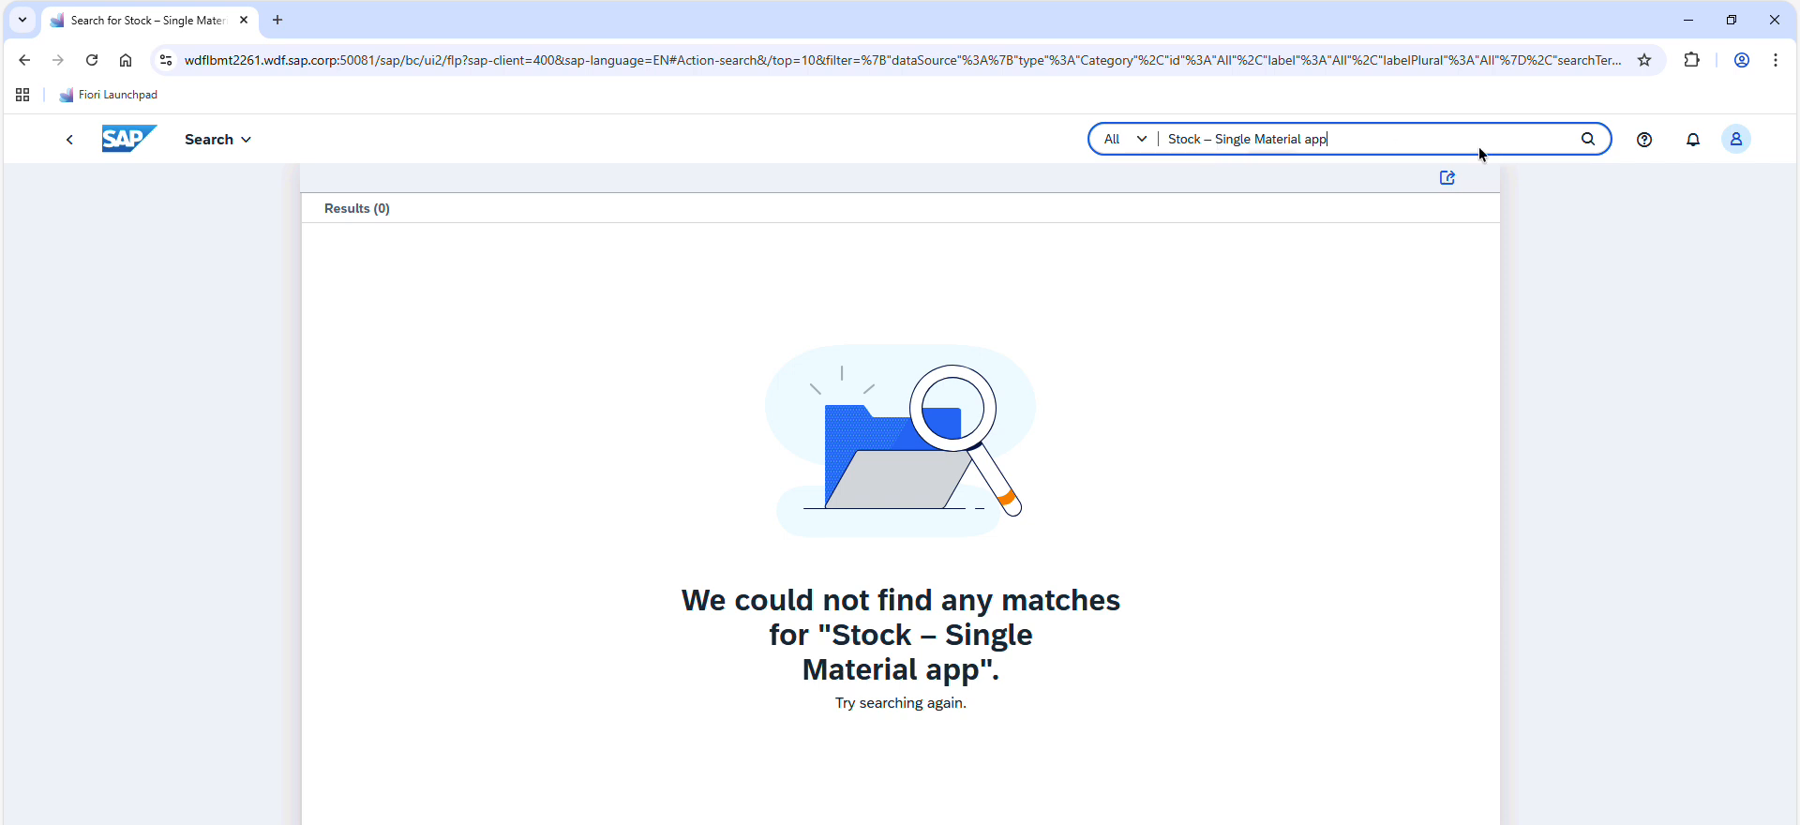
Search the launchpad for "Single Material" and open the Stock - Single Material app
left_click_drag(1315, 145, 1065, 149)
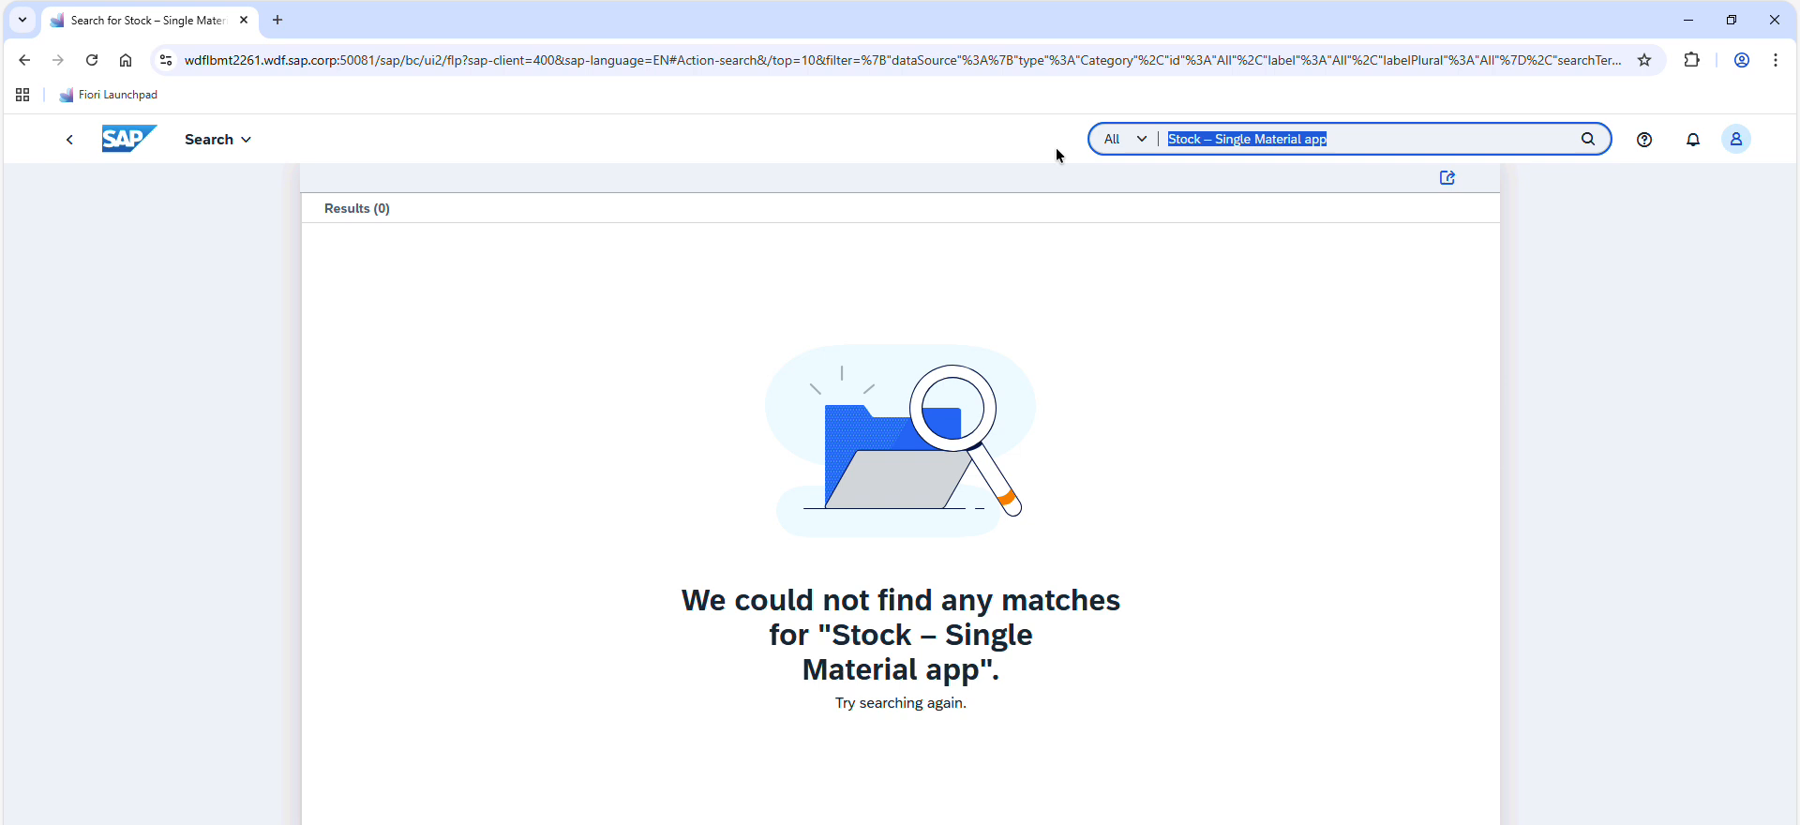
type("Single Mateir")
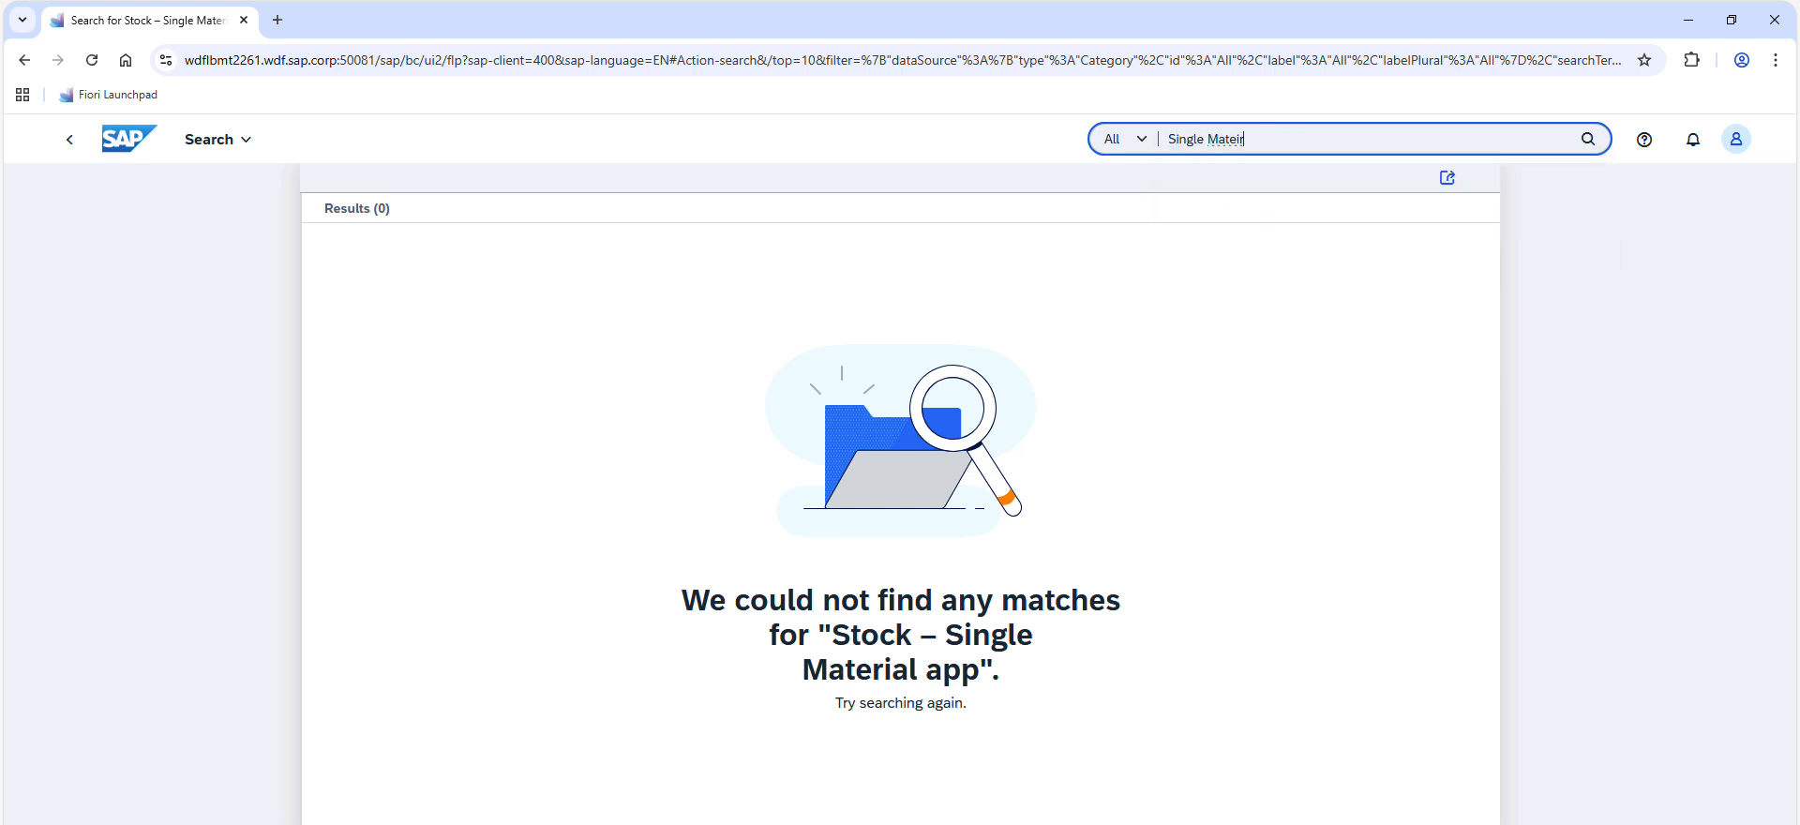
left_click(1278, 217)
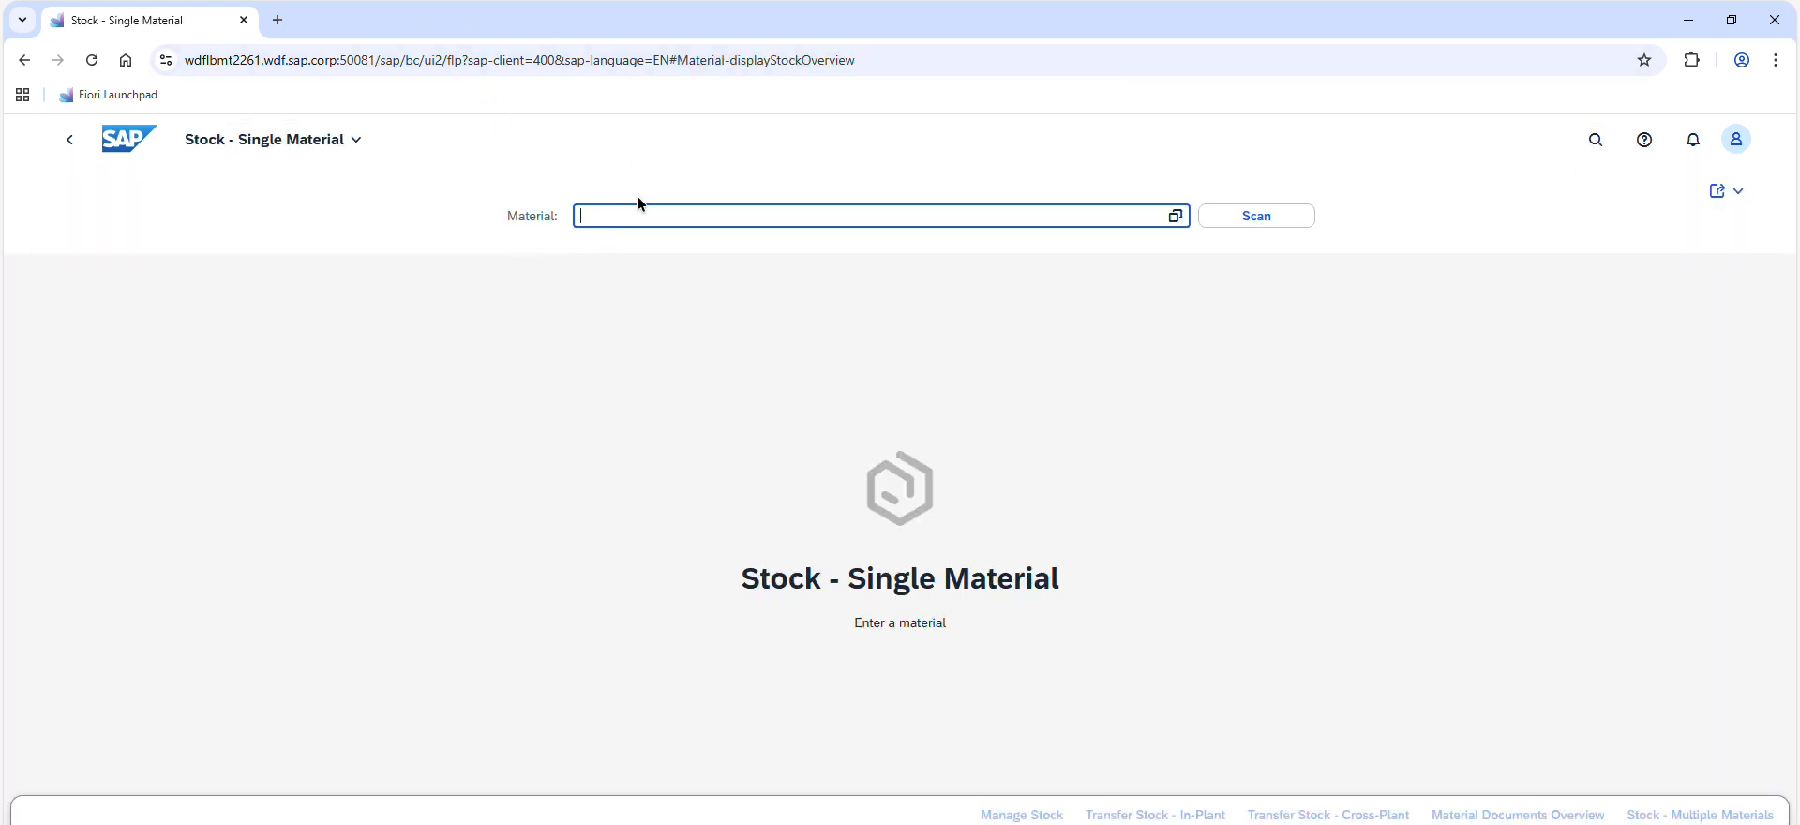
Copy the material number A500-## from the exercise PDF into the Material field and adapt it to A500-91
key("alt+Tab")
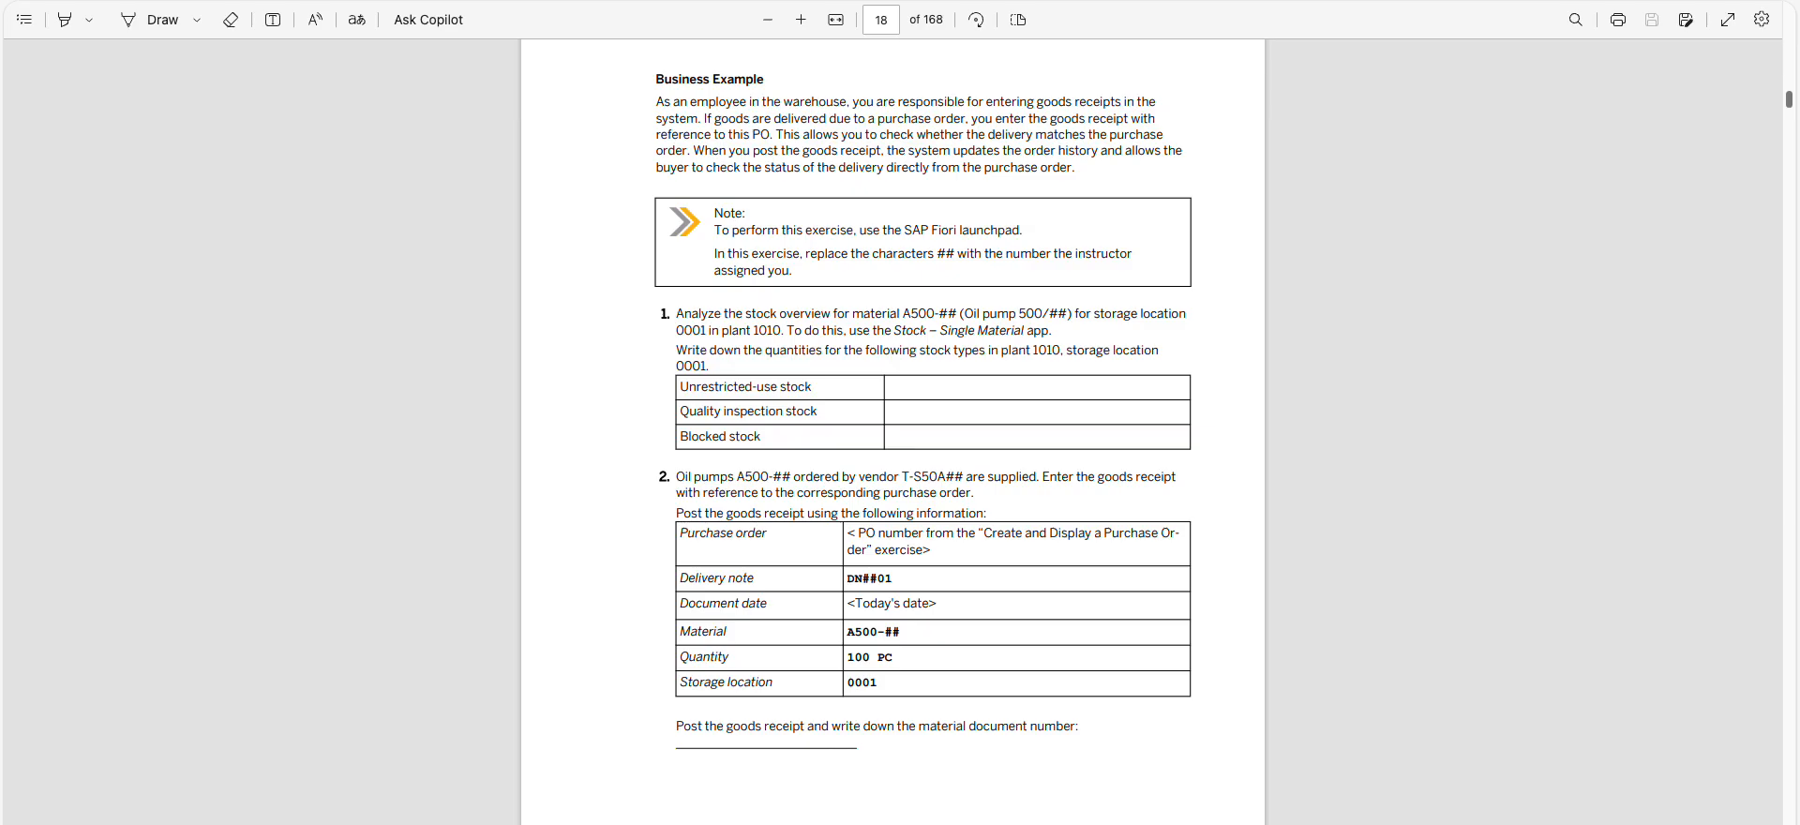
left_click_drag(903, 314, 957, 313)
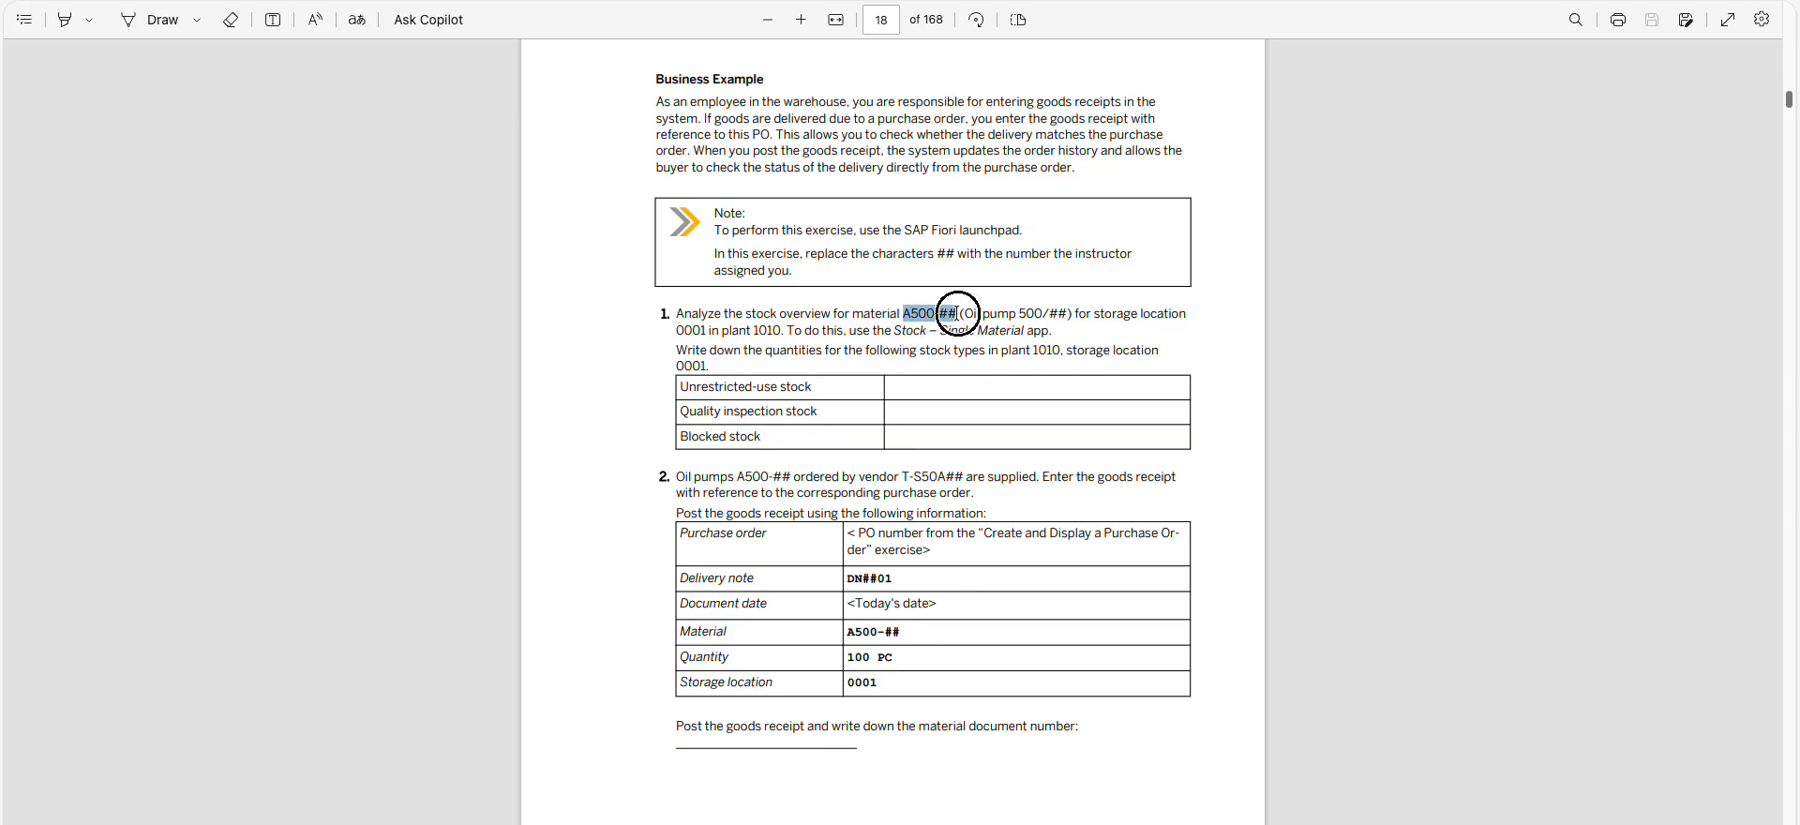
key("ctrl+c")
key("alt+Tab")
key("ctrl+v")
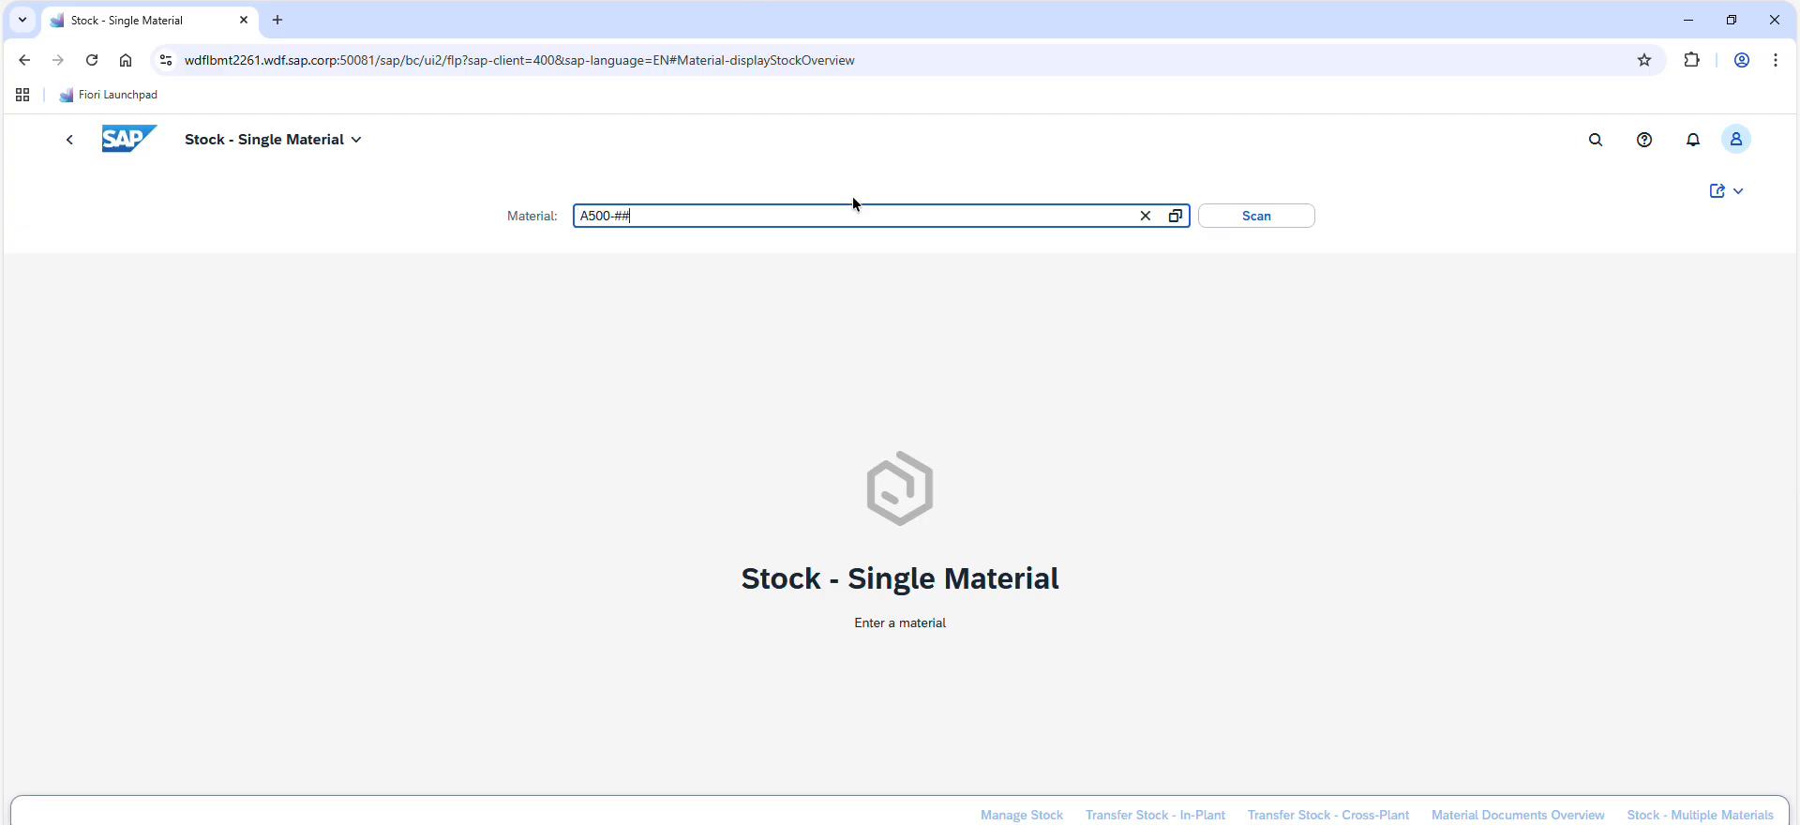
key("BackSpace")
key("BackSpace")
type("91")
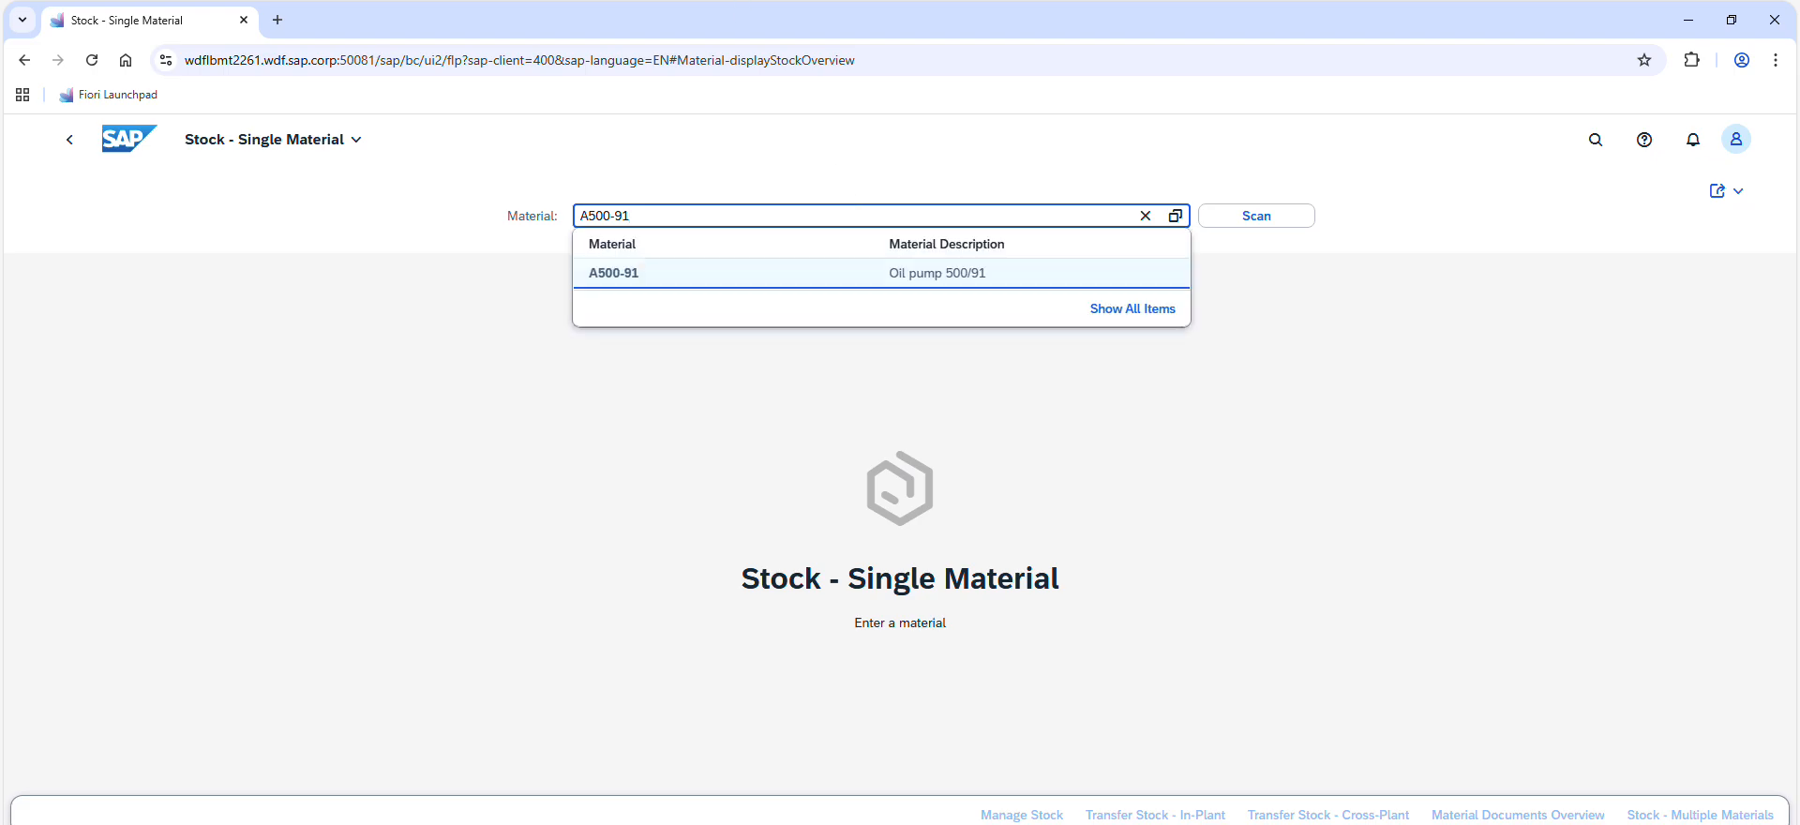
Check the assigned group number on the practice system page, and display the stock of Oil pump 500/91
key("alt+Tab")
key("alt+Tab")
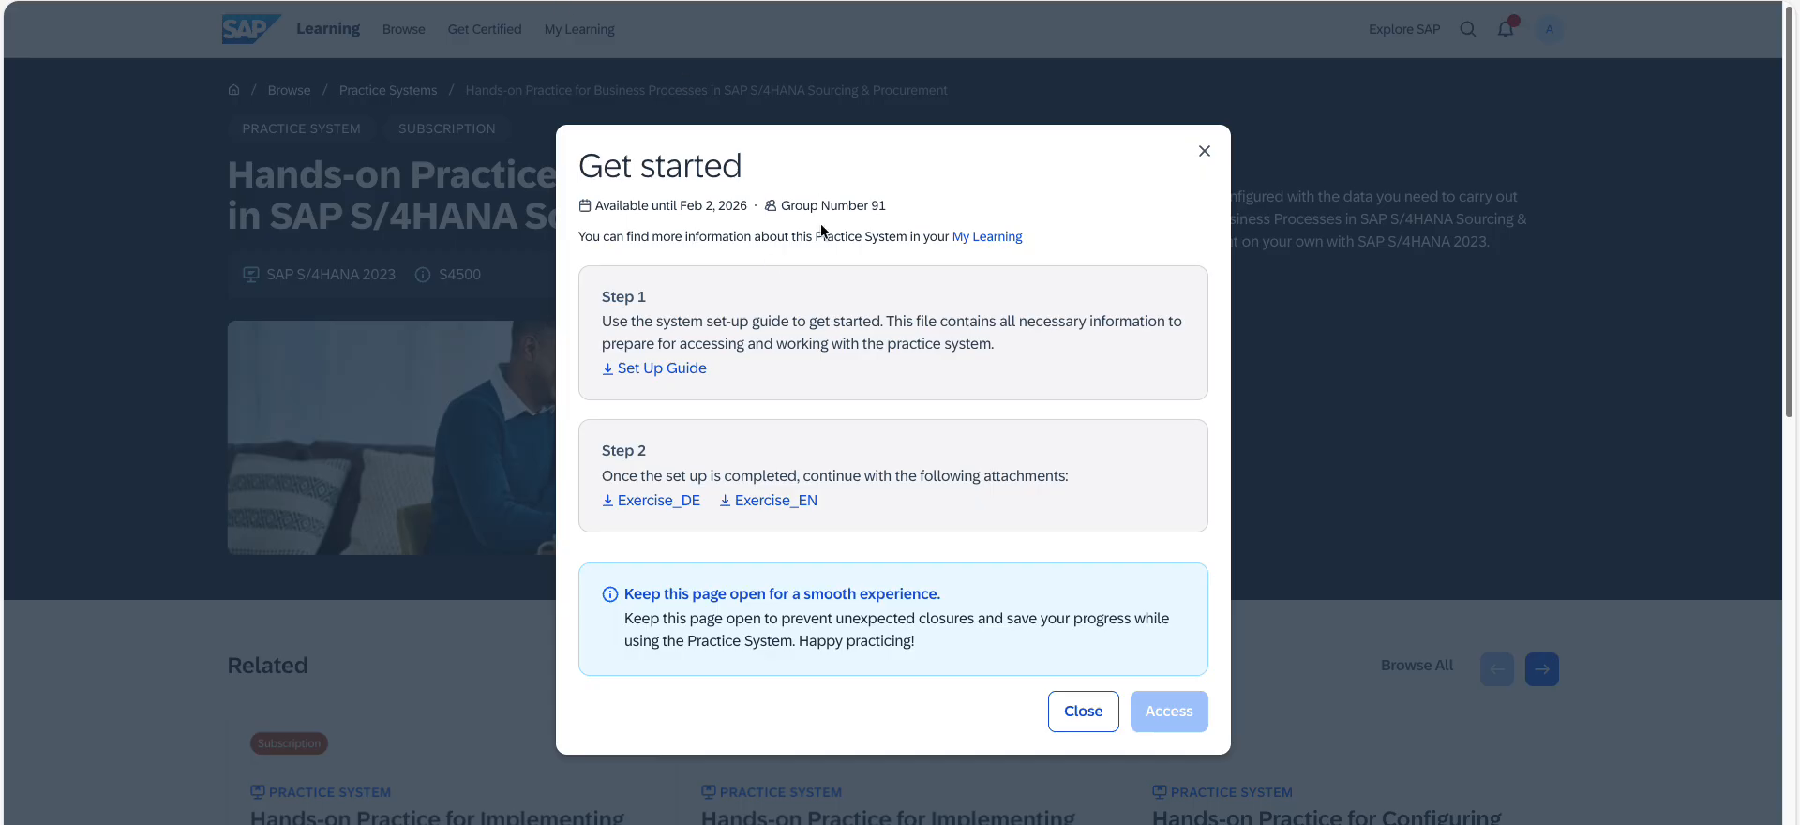
triple_click(846, 206)
key("alt+Tab")
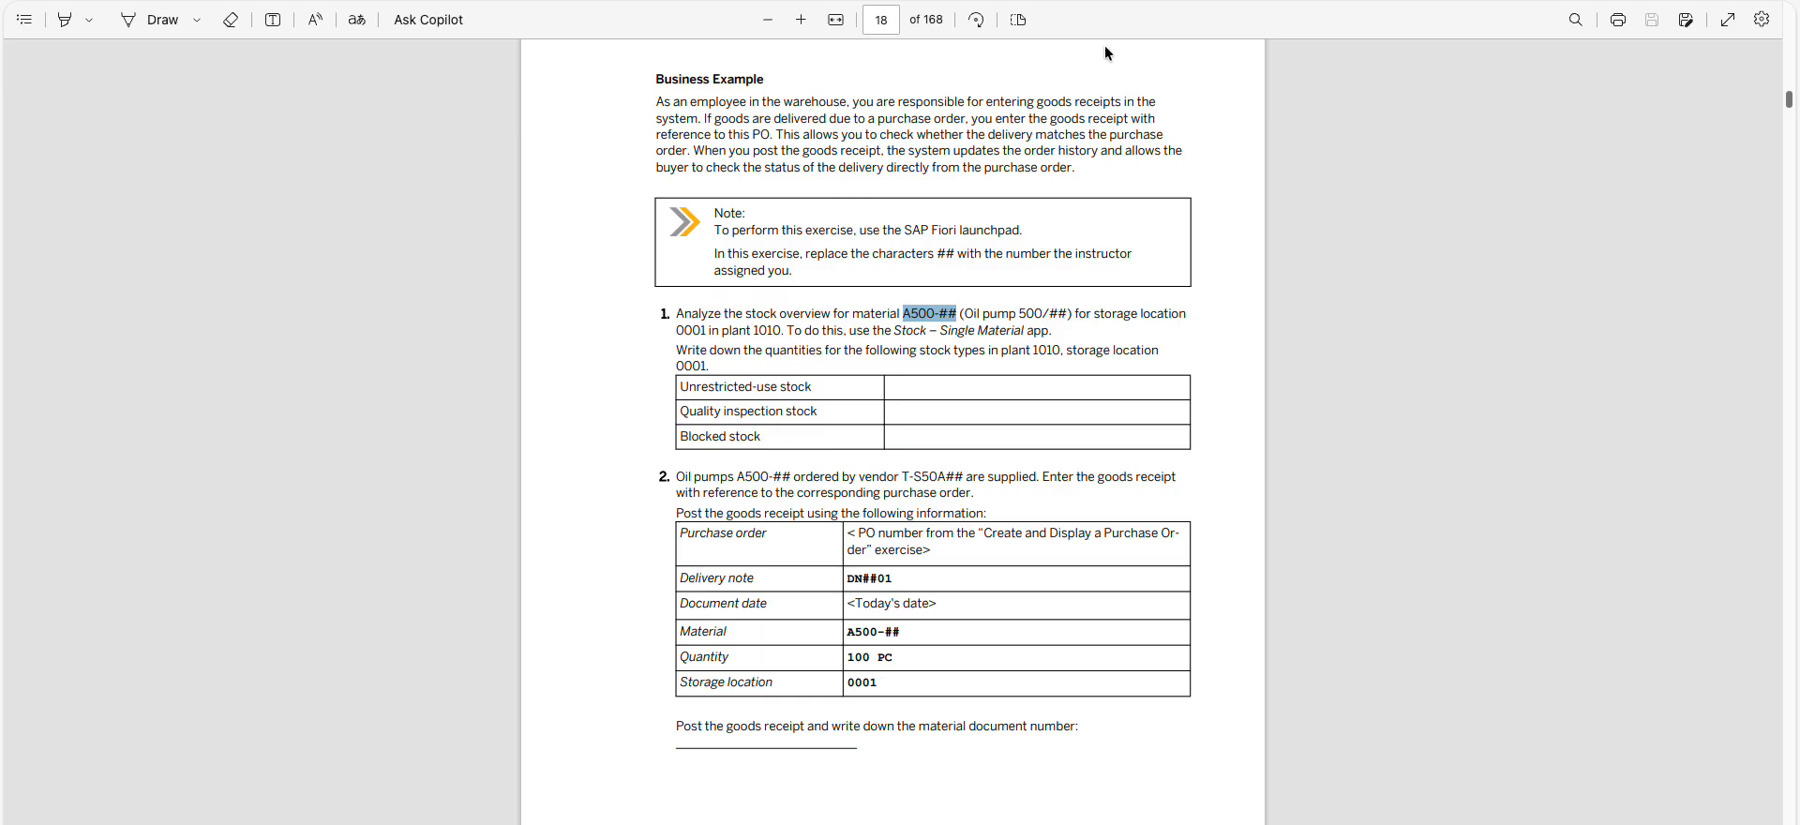
key("alt+Tab")
left_click(976, 283)
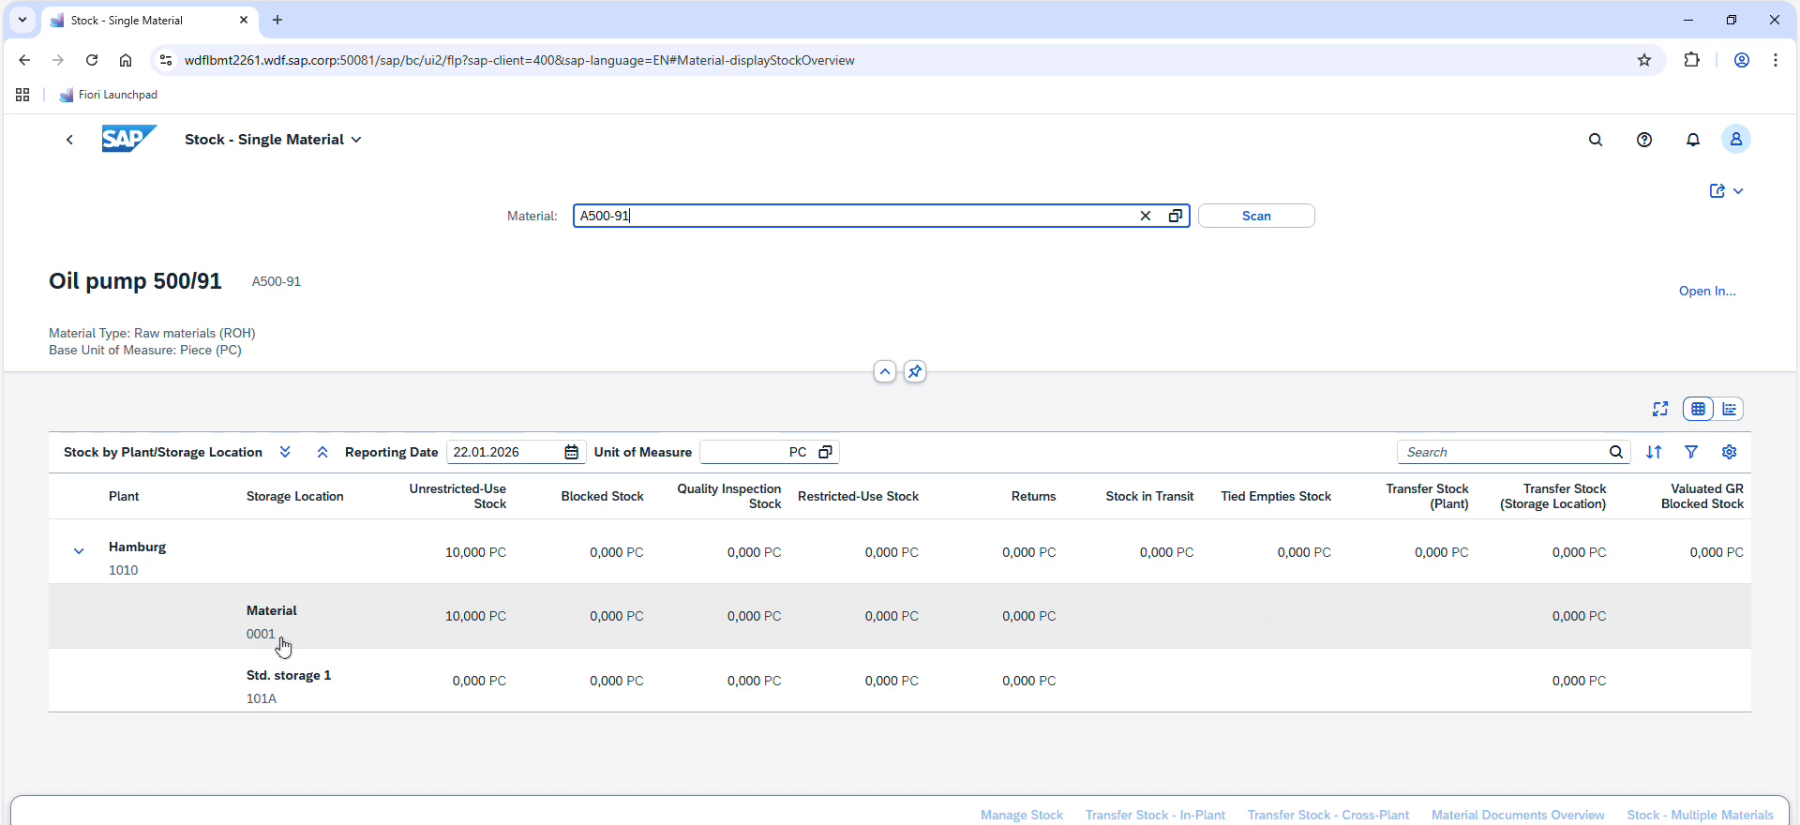
Examine the unrestricted-use stock of storage location 0001 in plant 1010
left_click(446, 616)
left_click_drag(446, 622, 506, 624)
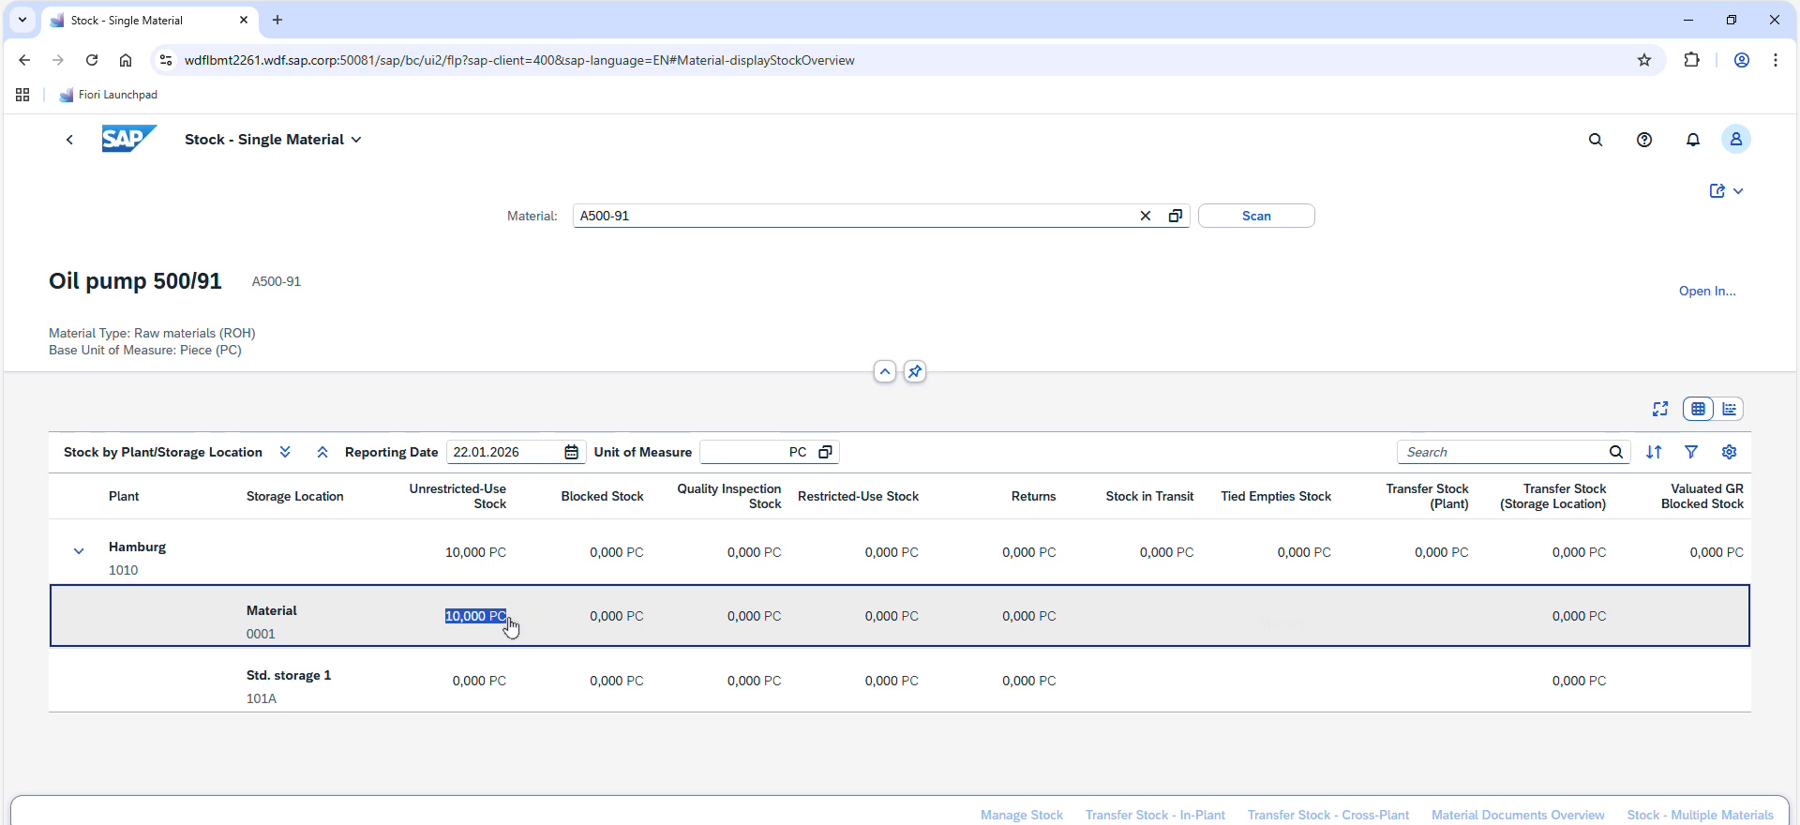
left_click(436, 488)
mouse_move(436, 488)
left_mouse_down()
mouse_move(510, 511)
mouse_move(405, 491)
left_mouse_up()
left_click(497, 505)
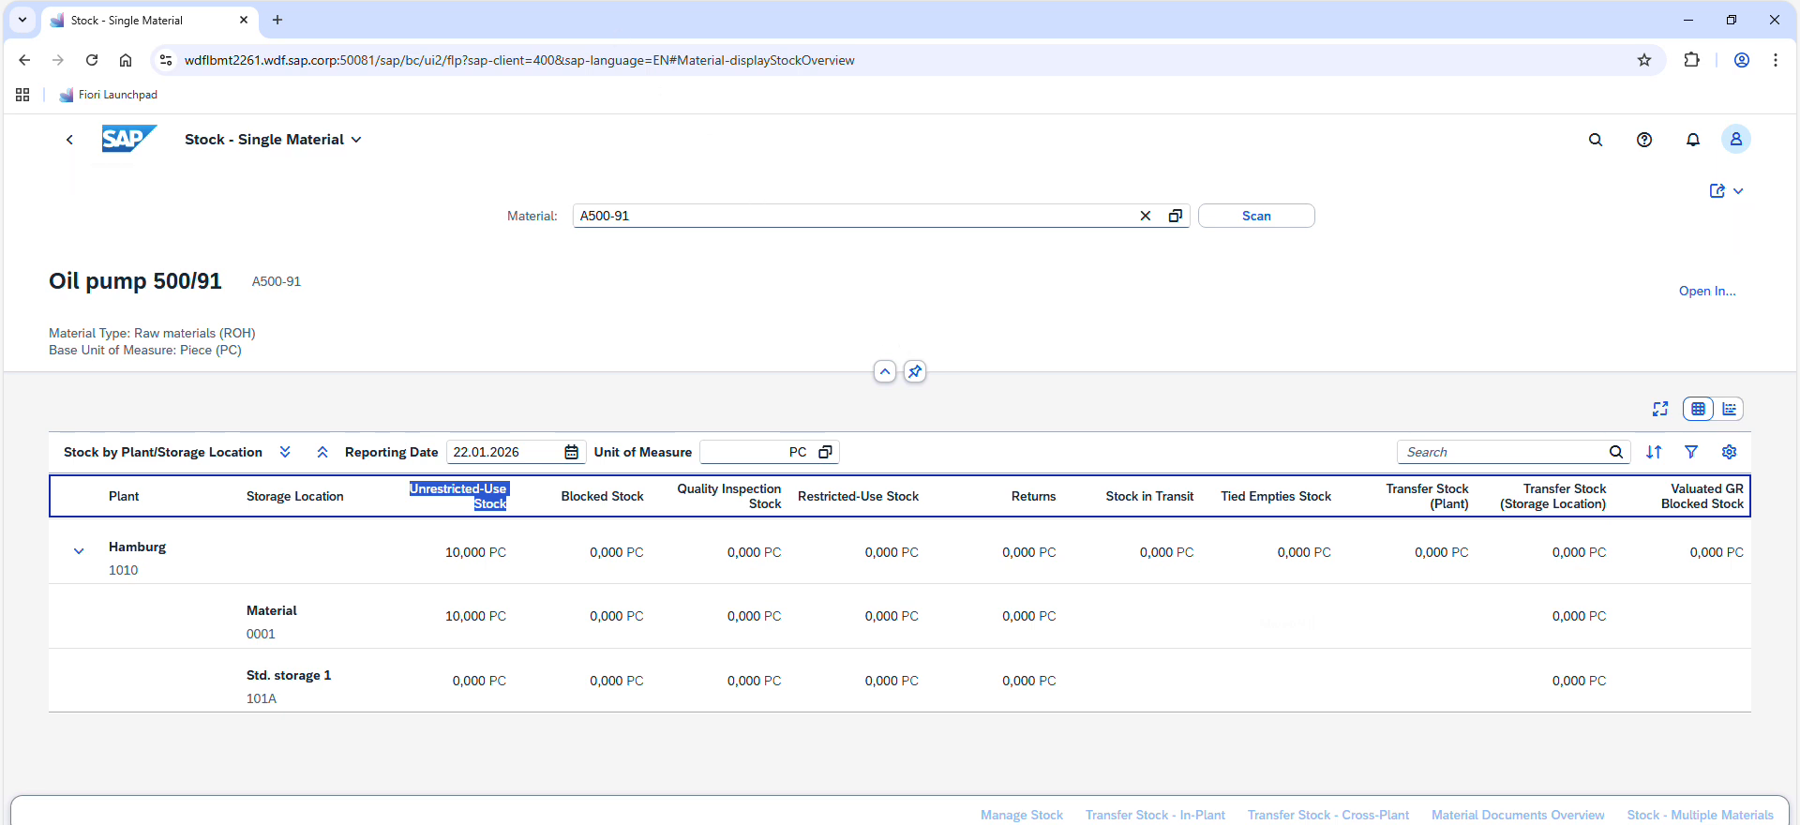
Add the text "10 Pieces" to the Unrestricted-use stock row of task 1 in the exercise PDF
key("alt+Tab")
left_click(275, 23)
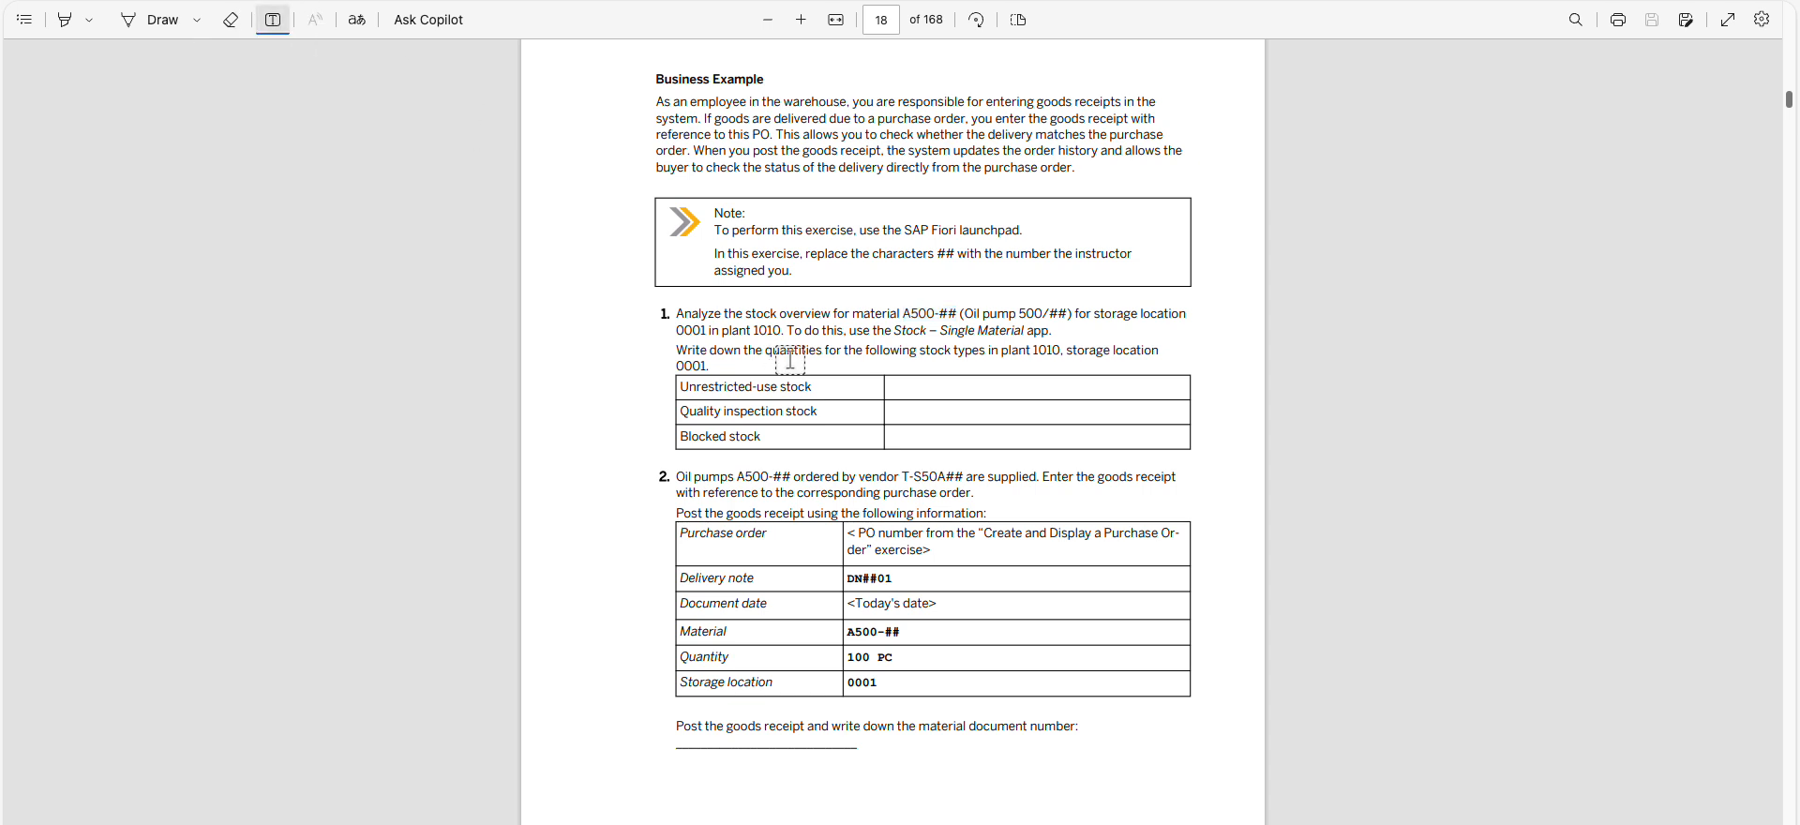
left_click(892, 388)
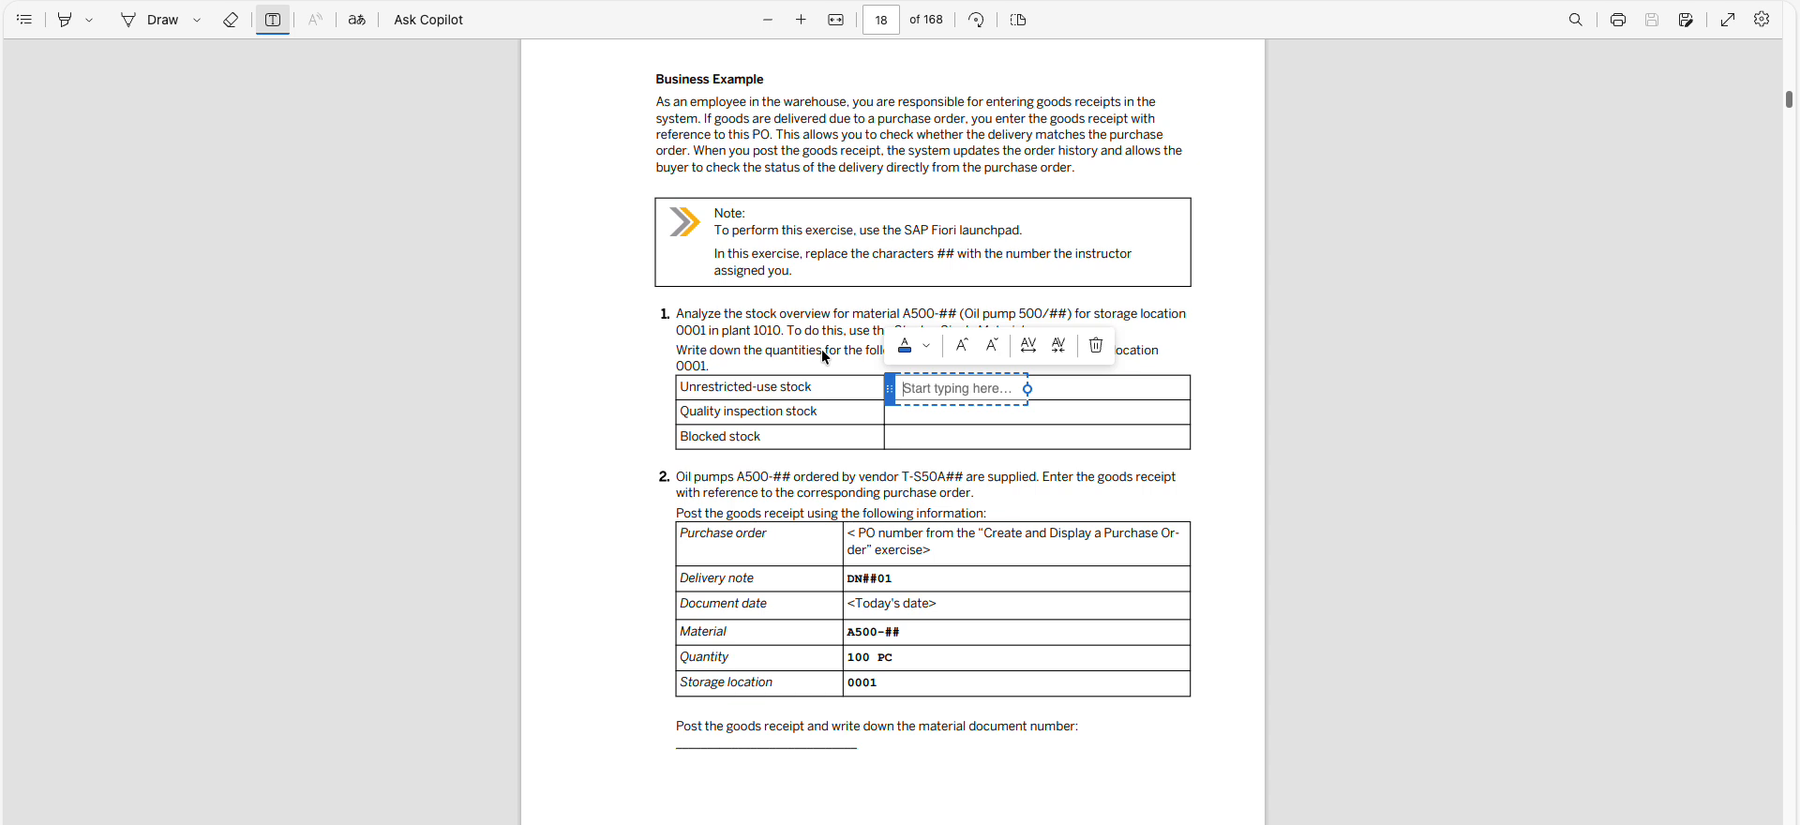
type("10 P")
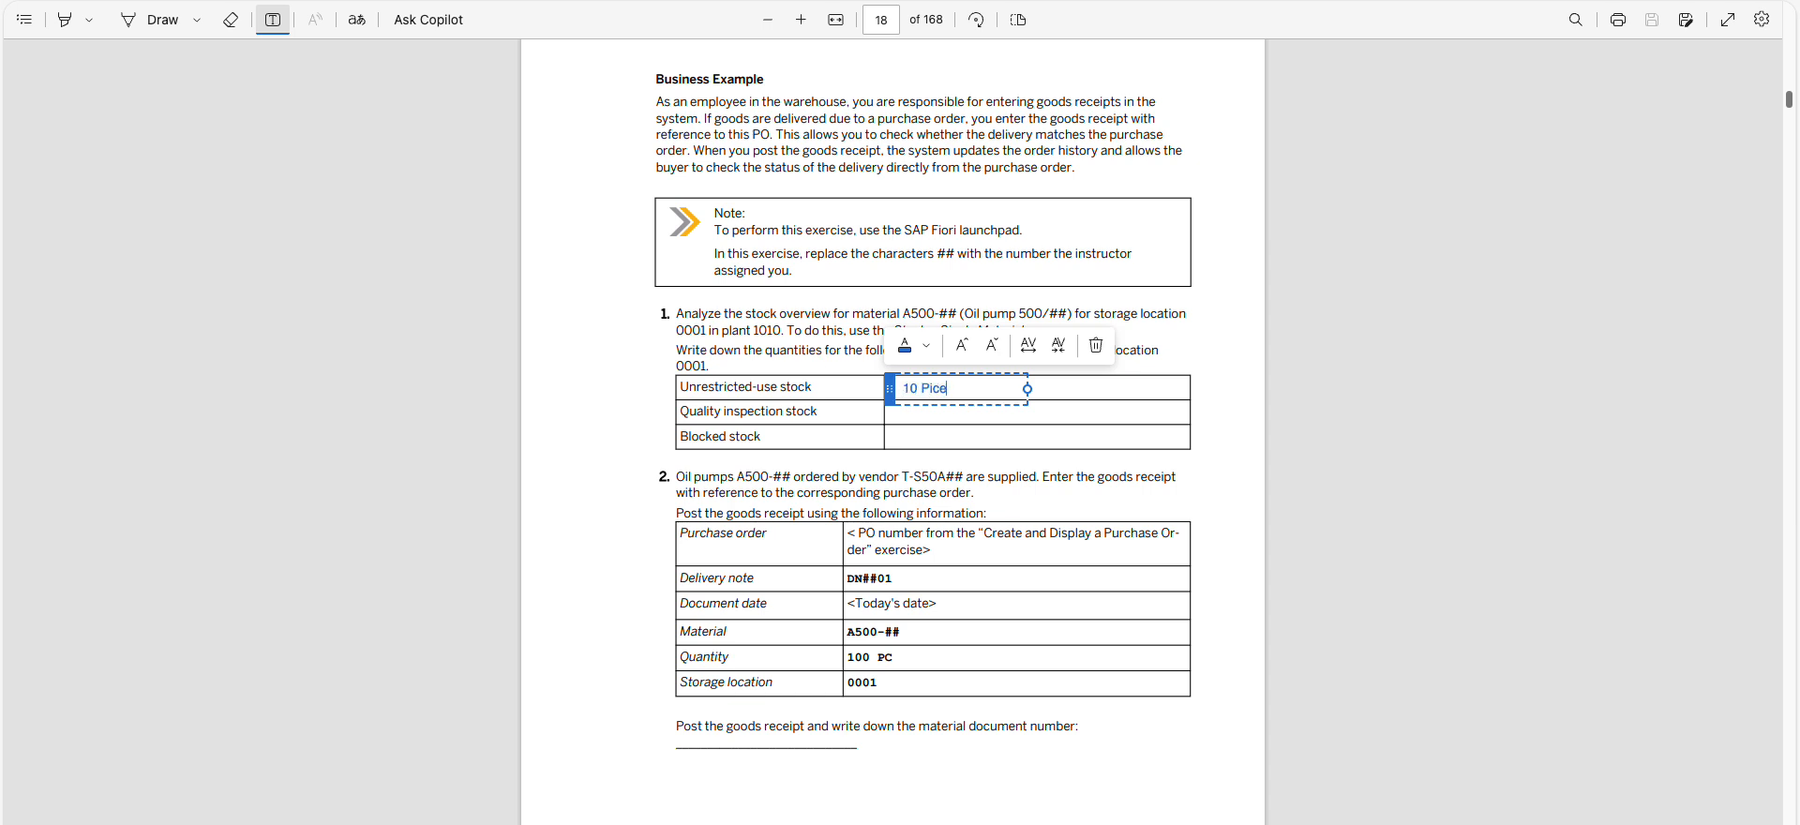
type("ieces")
Add 0 to the Quality inspection stock and Blocked stock rows of task 1, and align the blocked stock entry within its cell
left_click(919, 422)
left_click(917, 413)
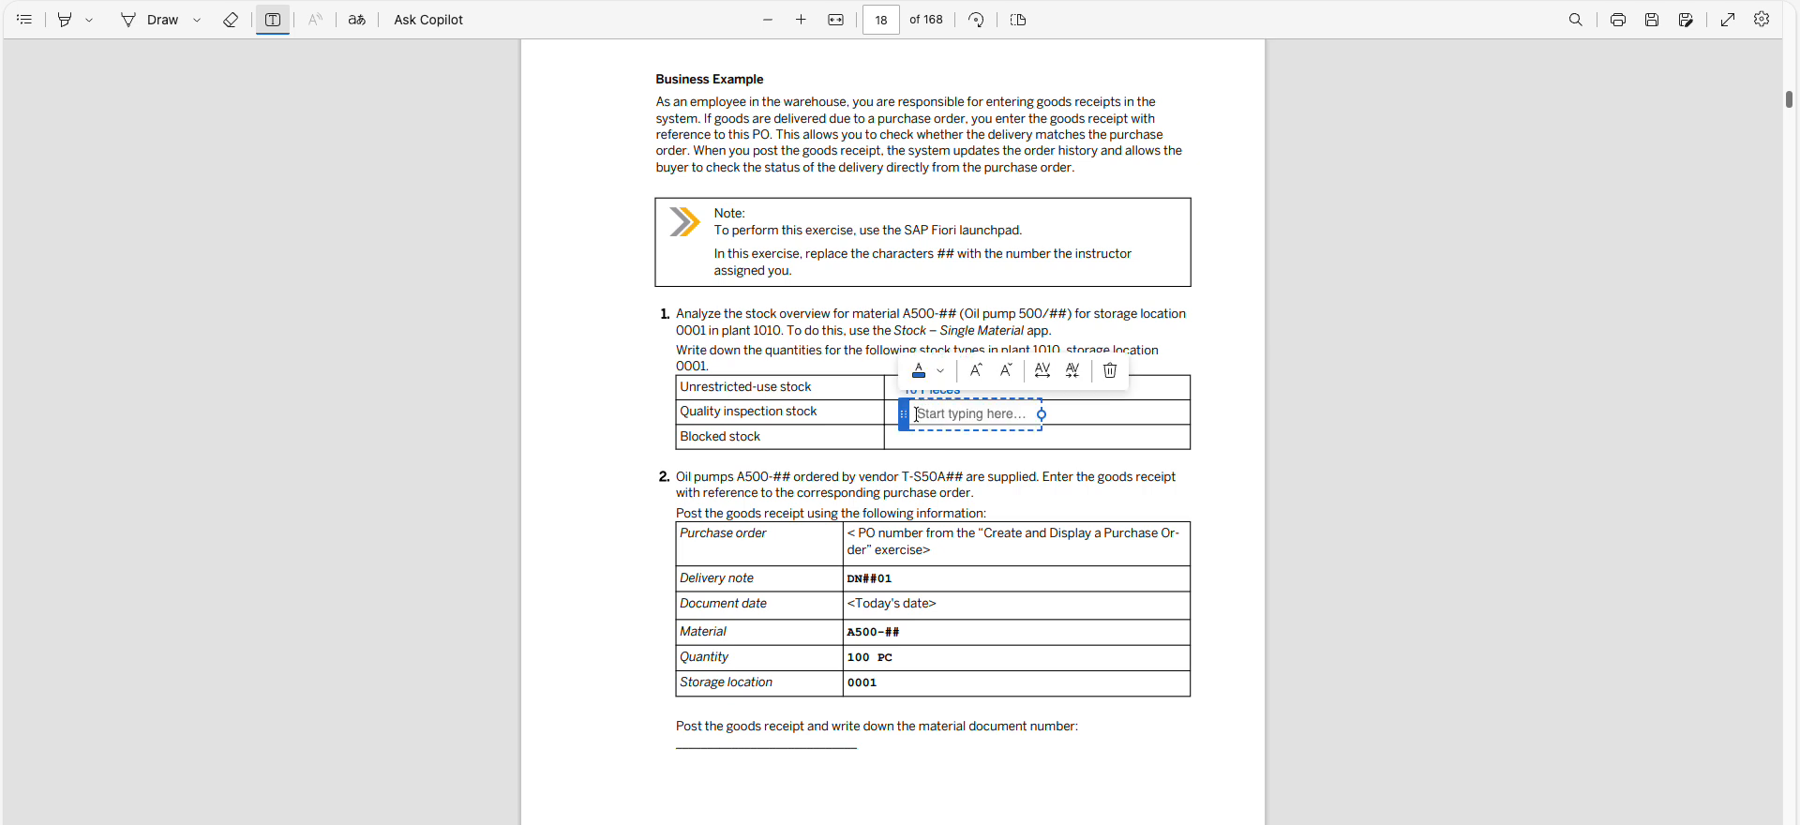
type("0")
key("Escape")
left_click(925, 432)
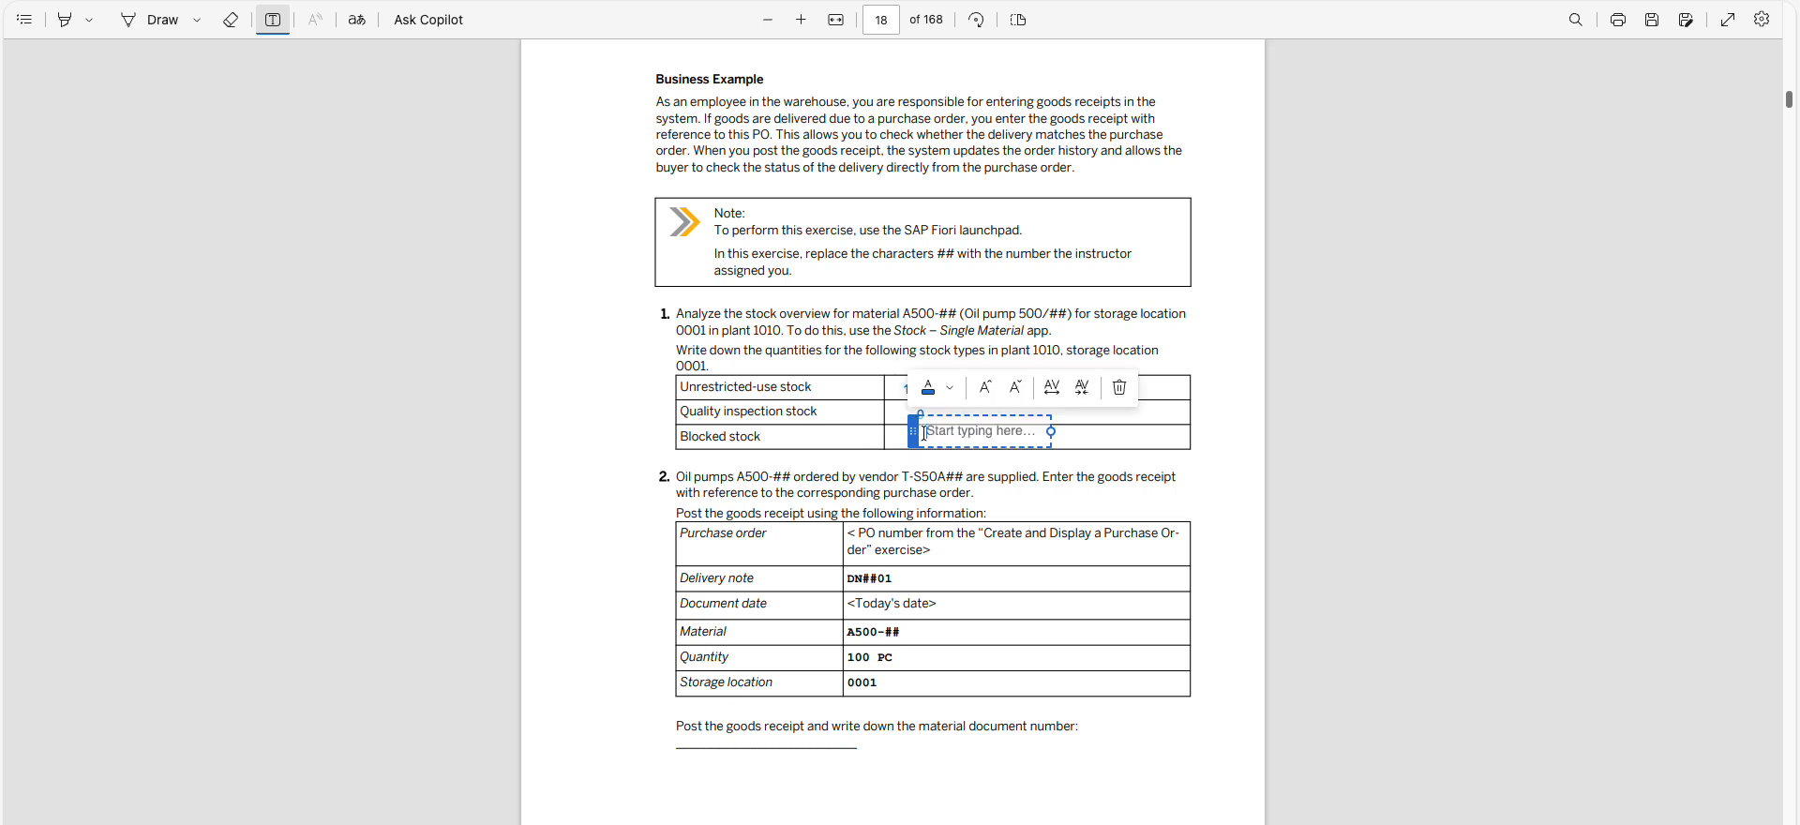
type("0")
key("Escape")
left_click(929, 434)
left_click_drag(912, 437, 904, 445)
left_click(850, 508)
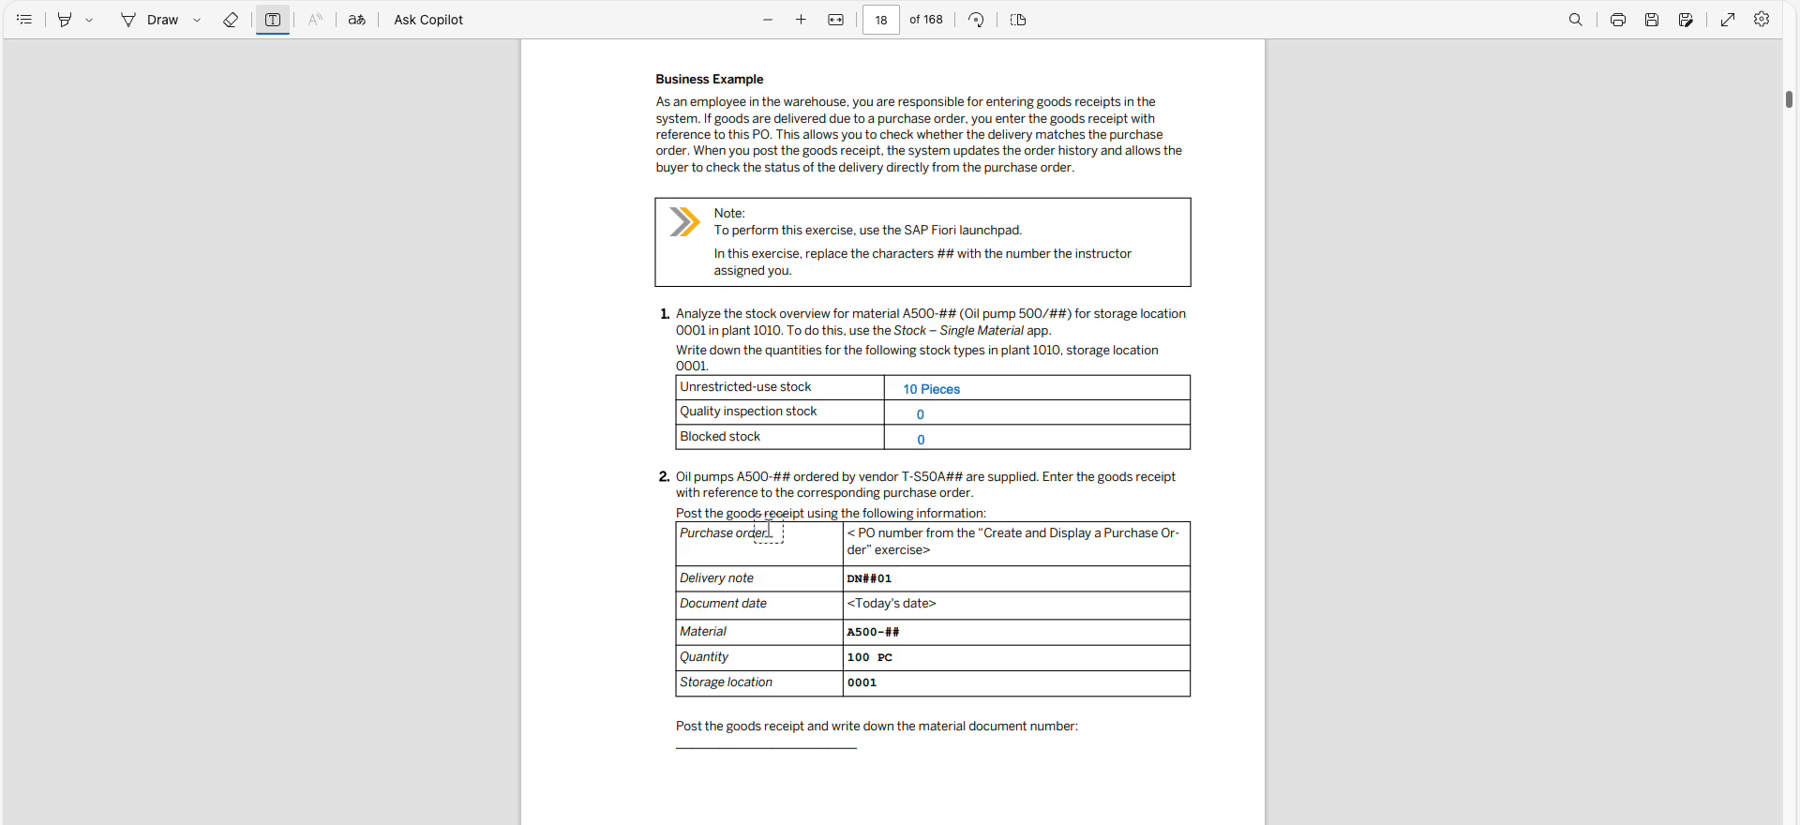
Review the task 2 instructions and the goods receipt data for the oil pumps in the exercise PDF
key("Escape")
left_click_drag(701, 478, 961, 515)
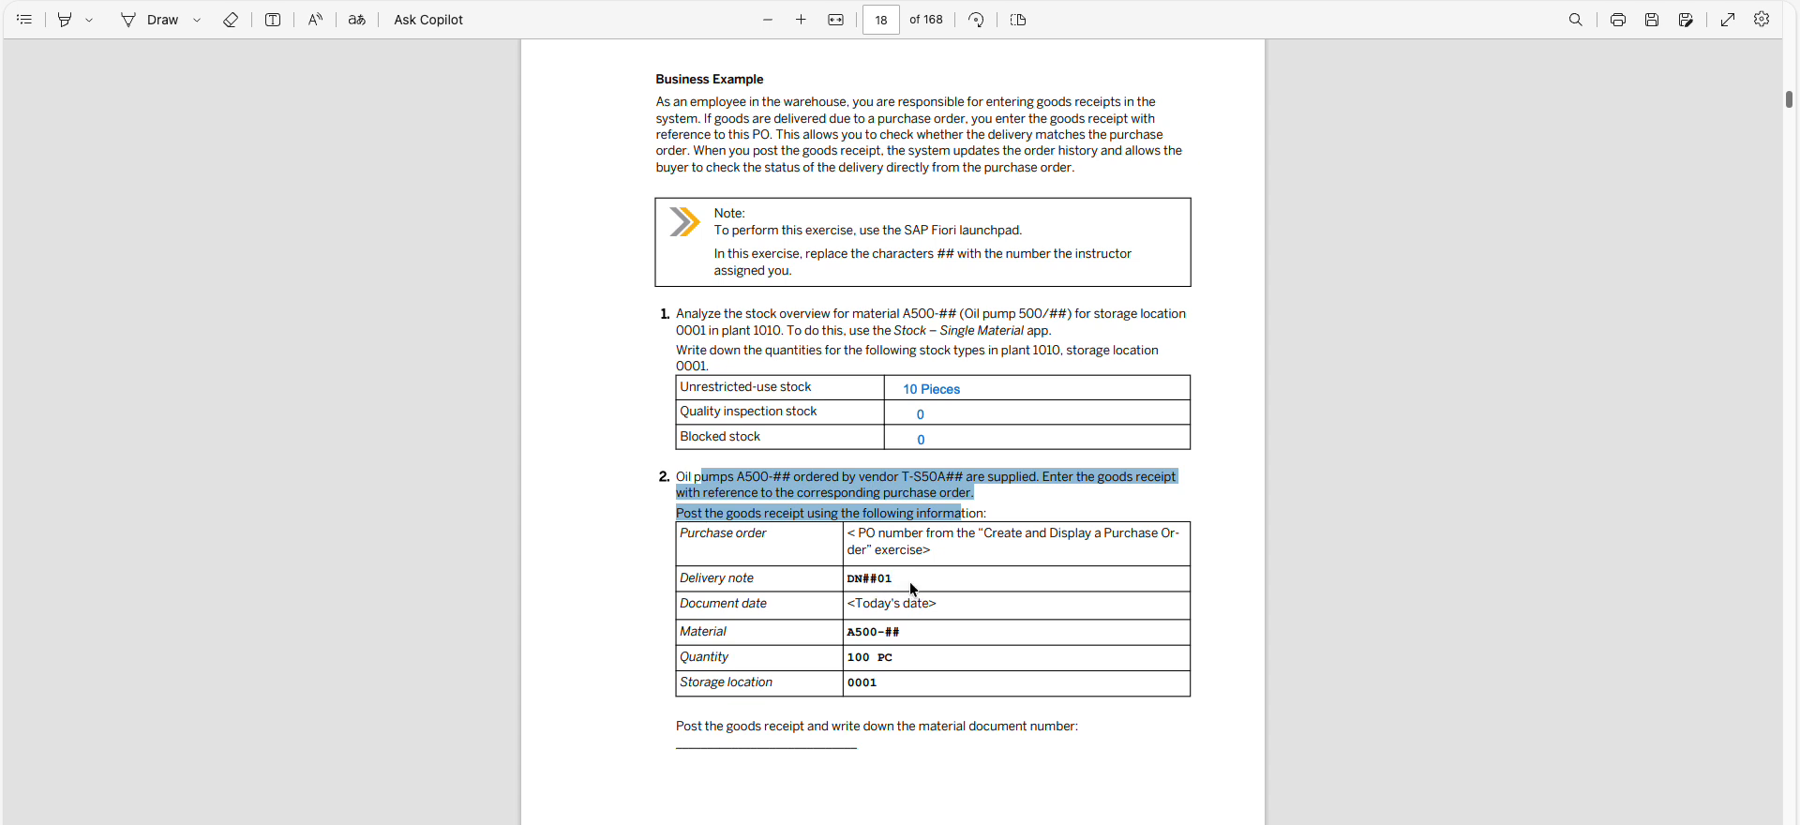
left_click_drag(847, 608, 898, 634)
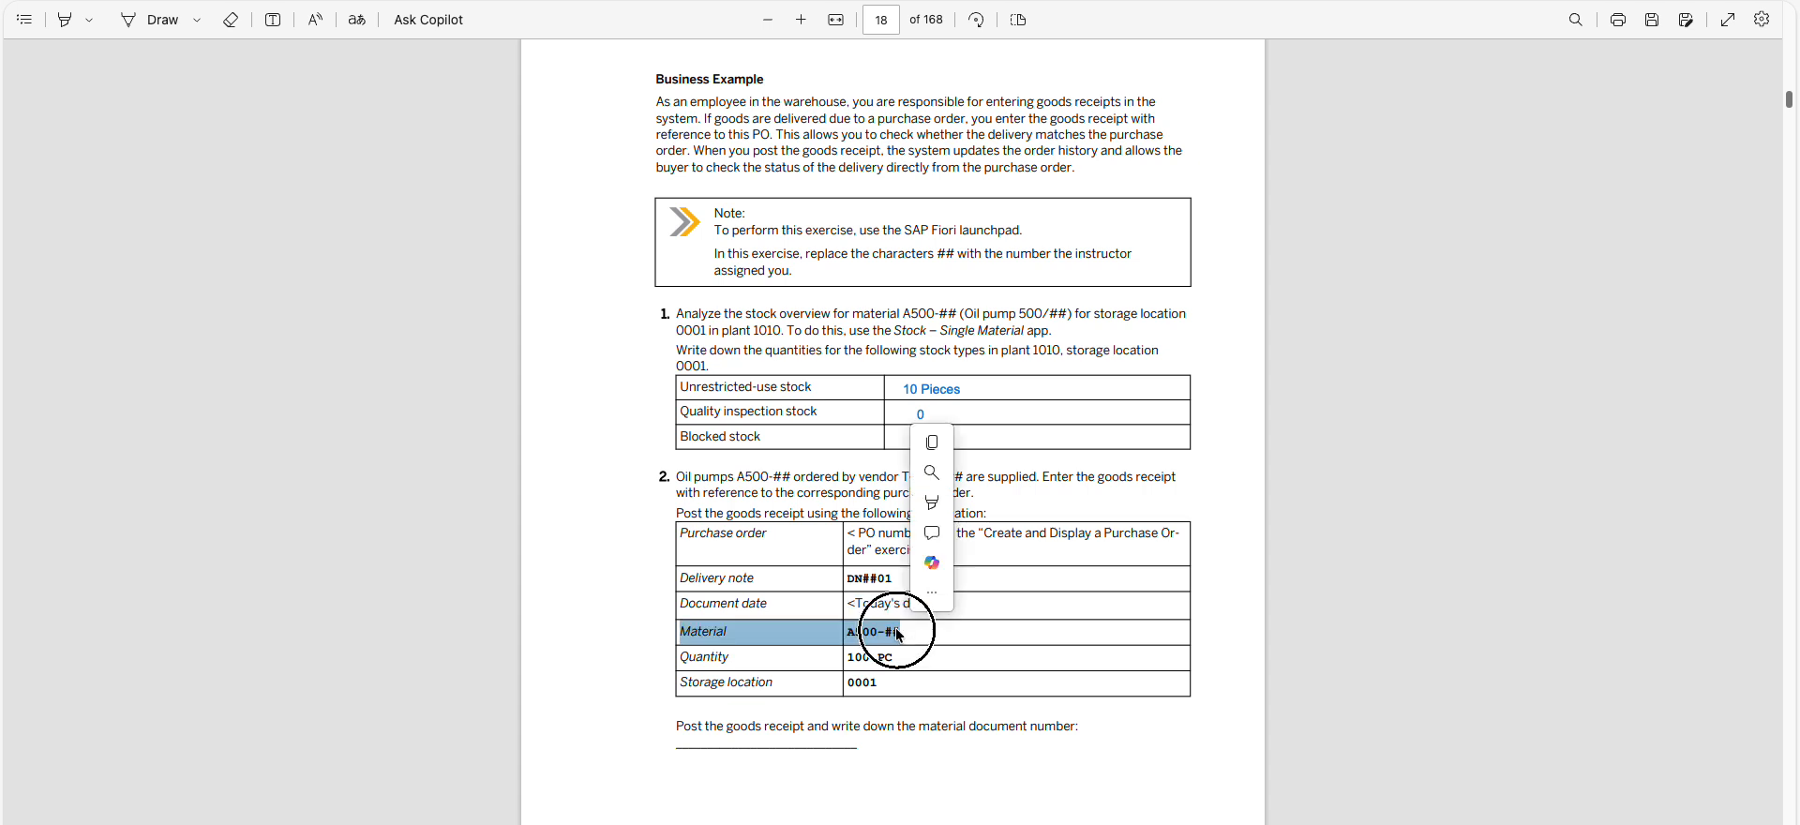
left_click(903, 635)
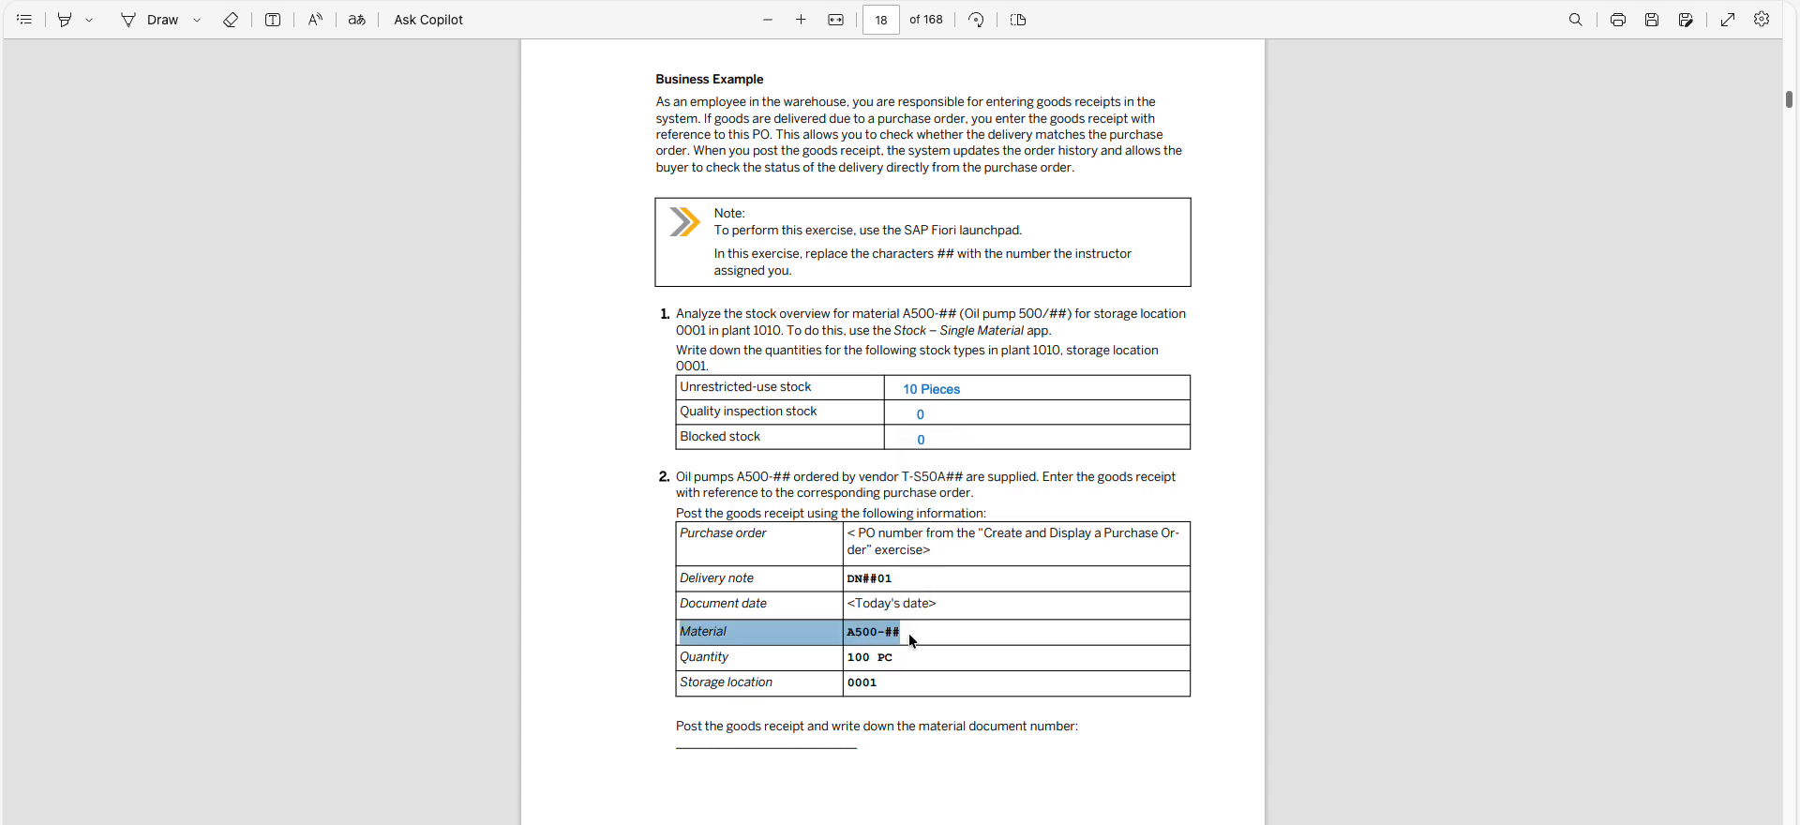
scroll(907, 667, "down", 2)
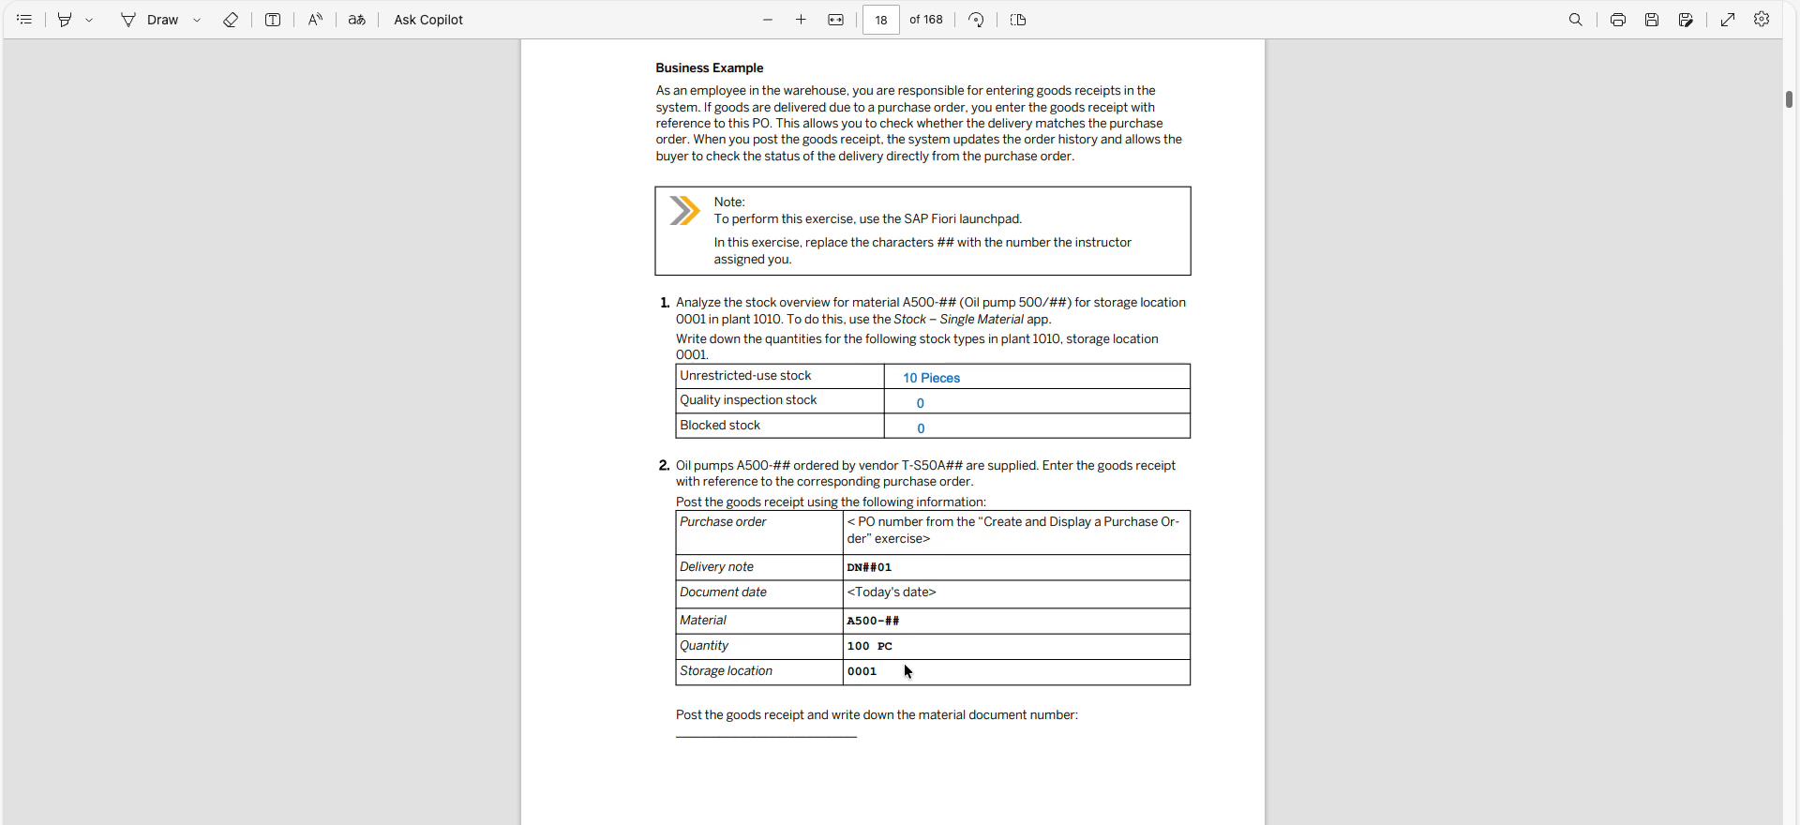
scroll(904, 666, "down", 1)
double_click(889, 651)
left_click(896, 674)
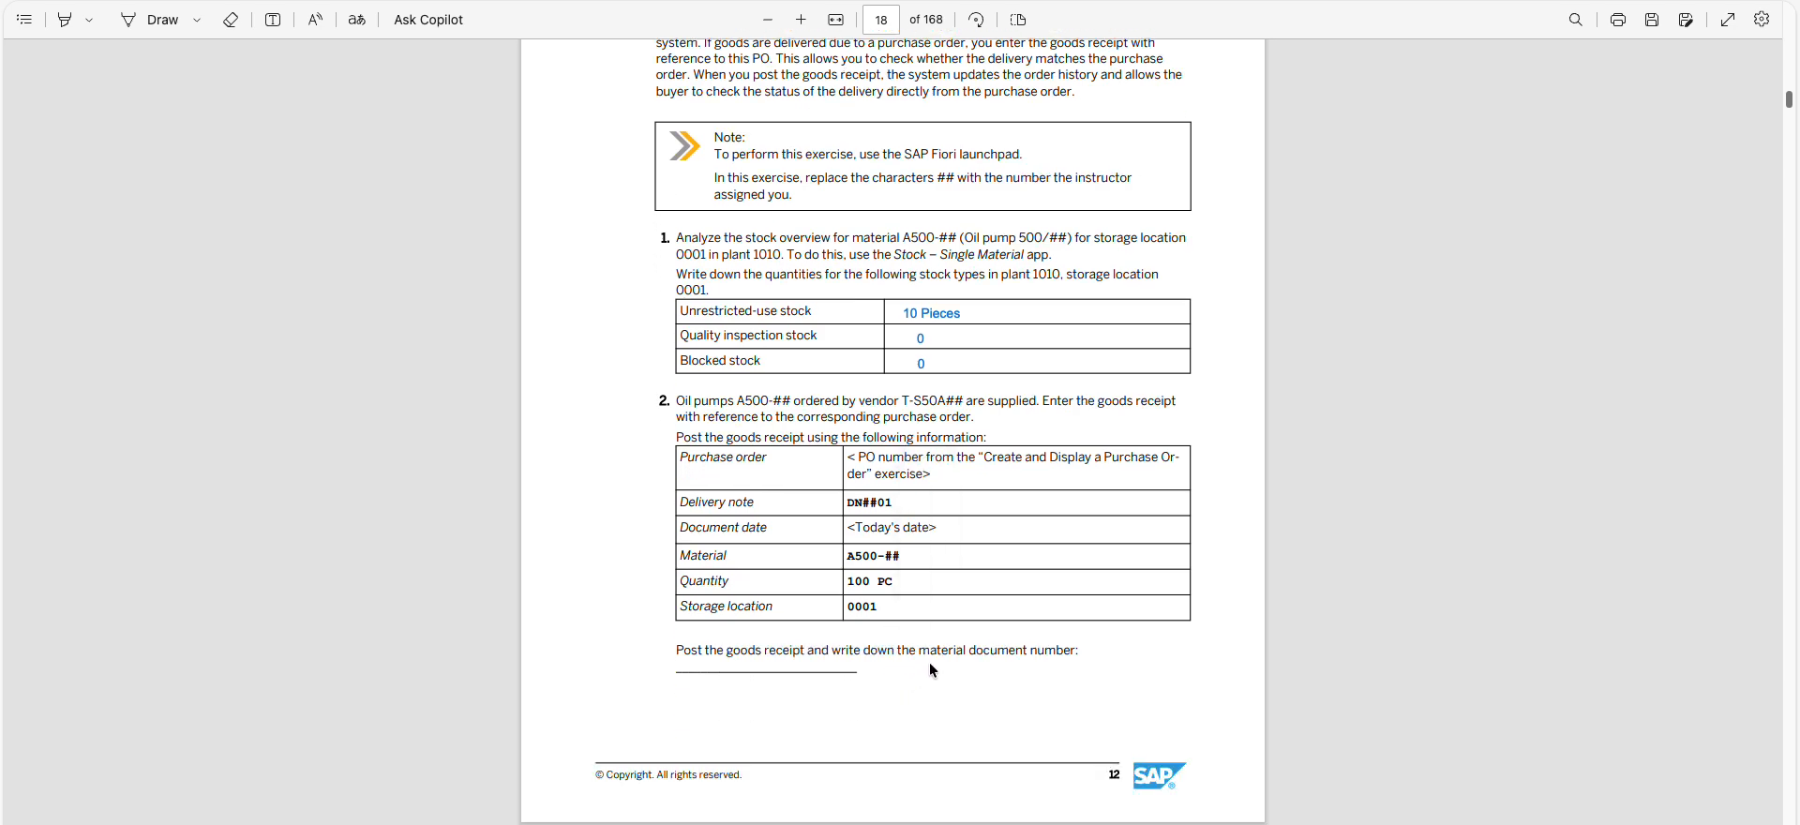
scroll(1014, 589, "down", 5)
scroll(993, 572, "up", 5)
scroll(986, 571, "up", 1)
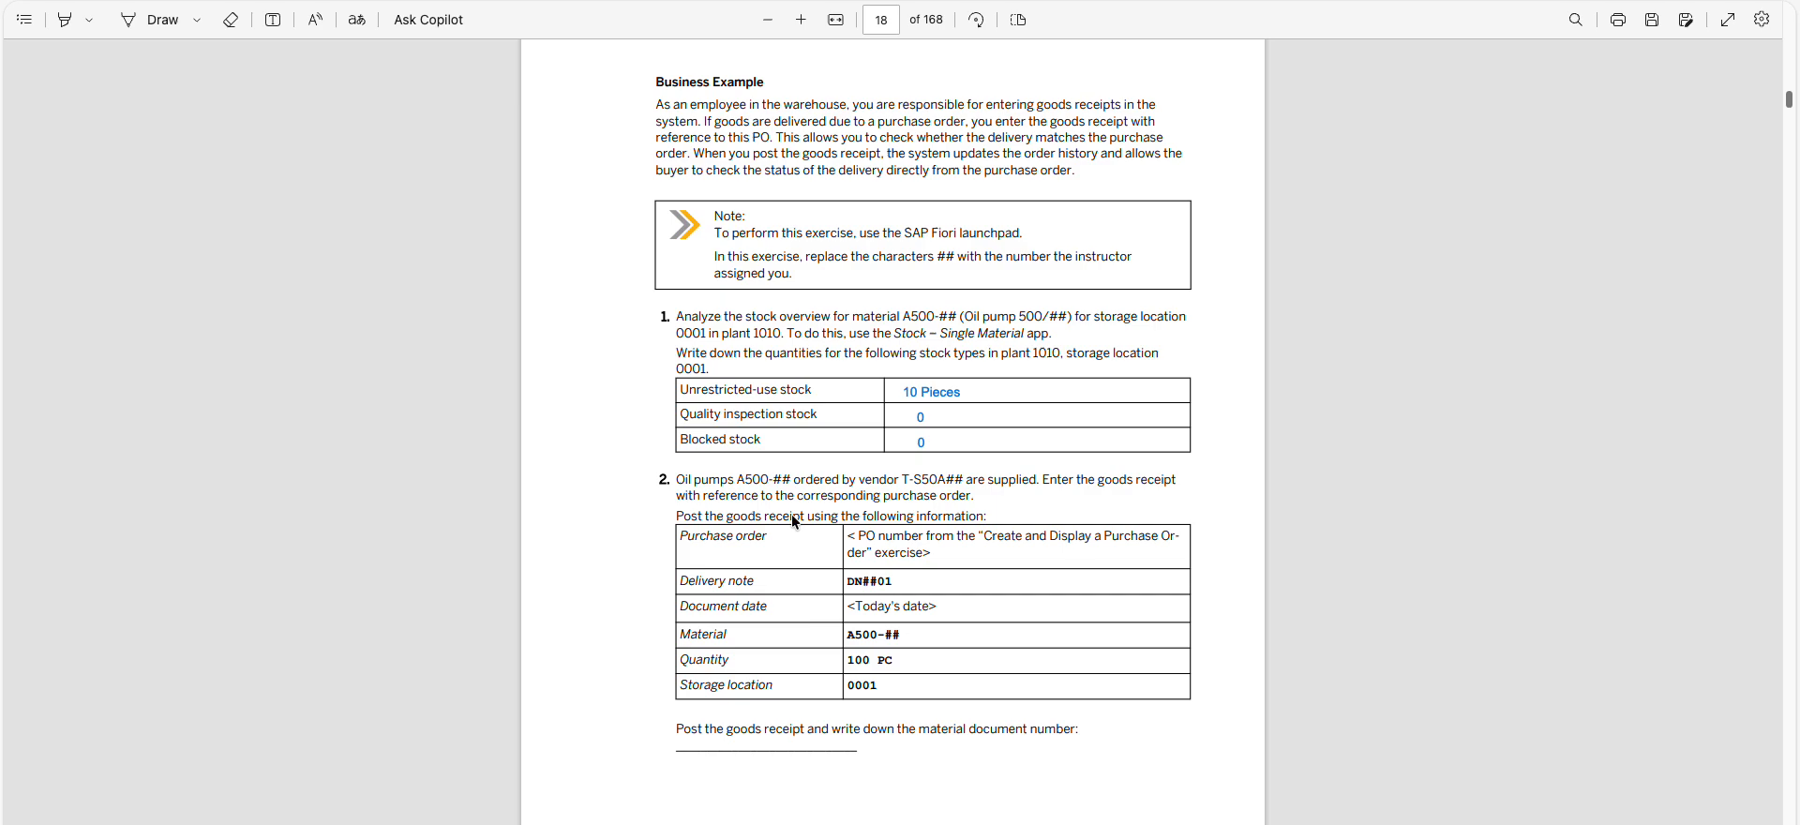
left_click_drag(677, 480, 979, 516)
left_click(934, 516)
Copy the purchase order number noted in the purchase order exercise and return to task 2 of Exercise 5
scroll(1188, 483, "up", 20)
scroll(1048, 436, "up", 11)
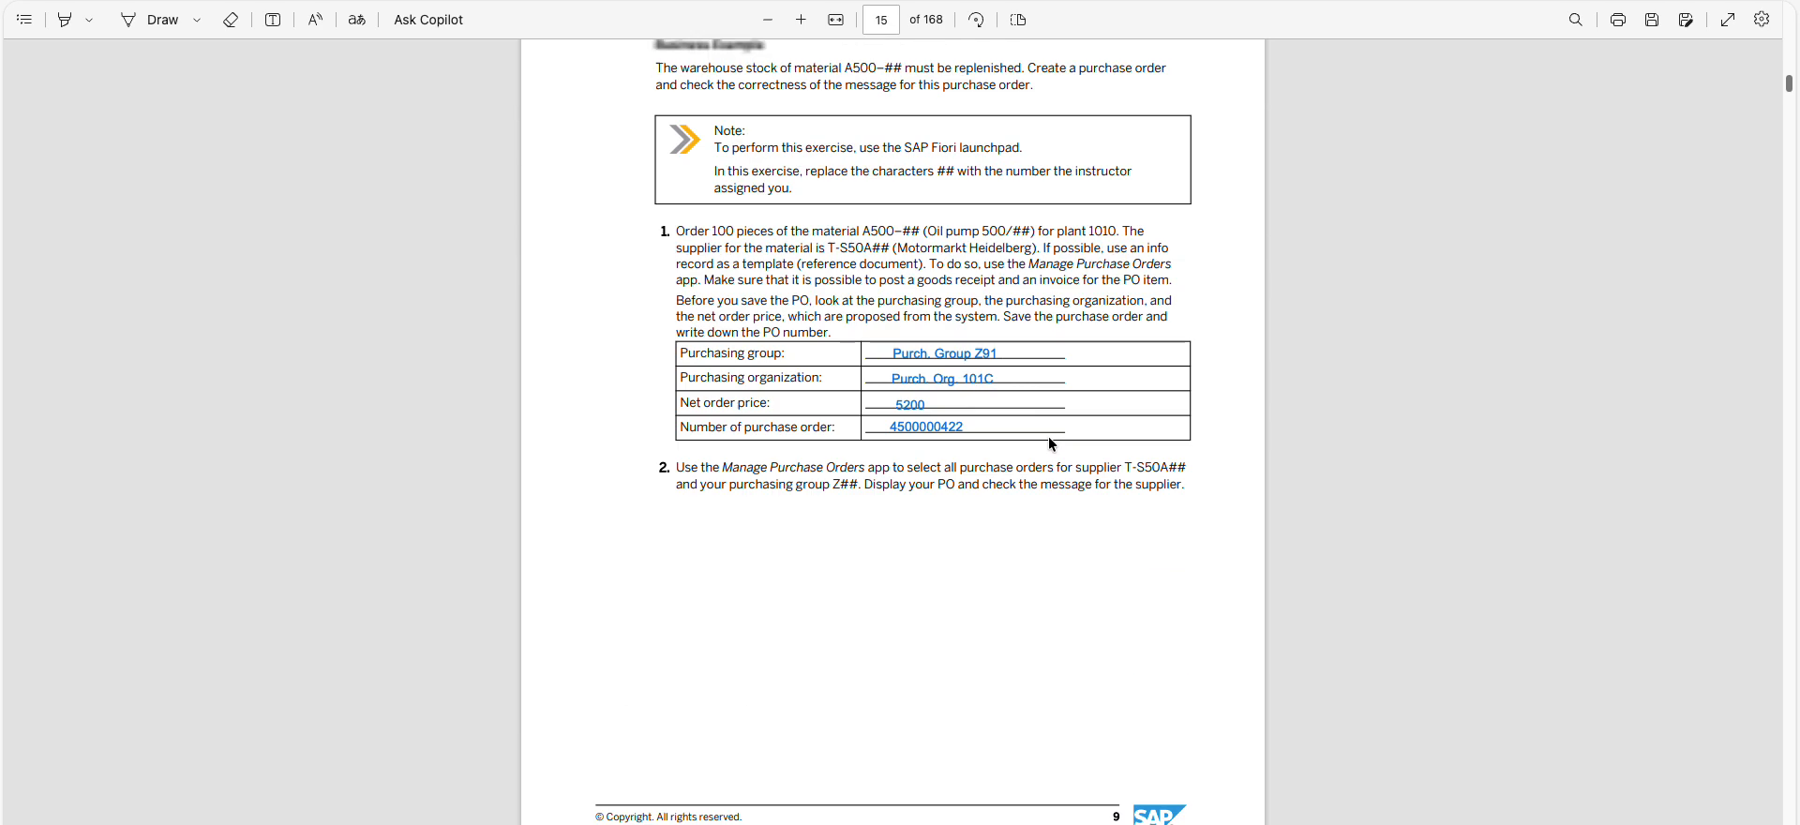
double_click(930, 428)
key("ctrl+c")
left_click(891, 553)
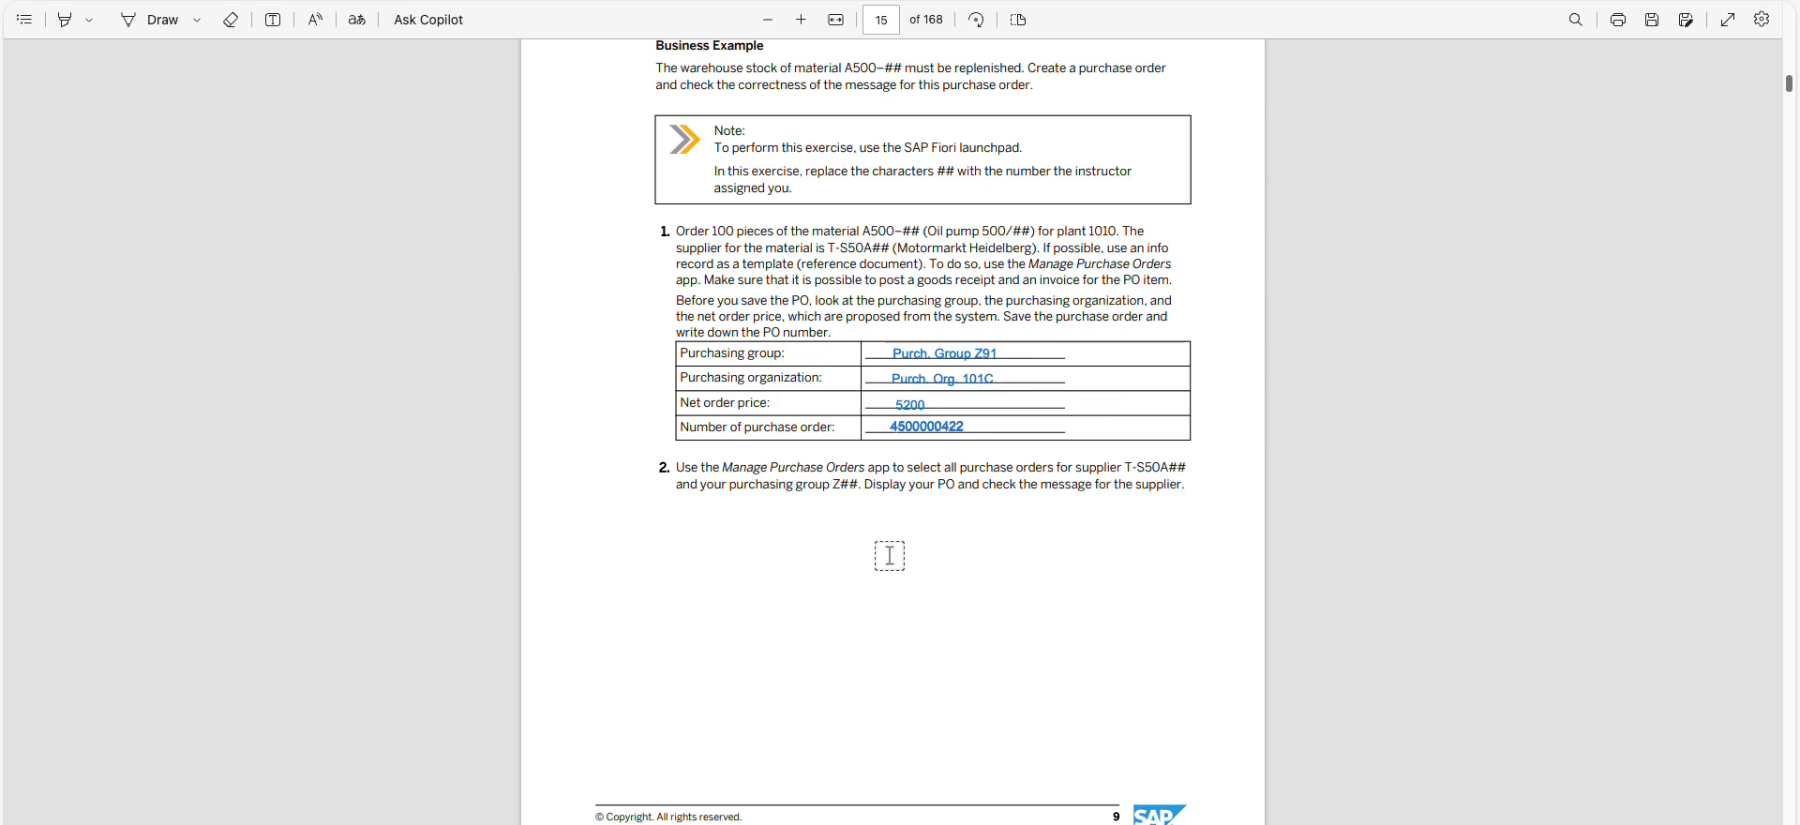
scroll(891, 591, "down", 15)
scroll(891, 589, "up", 3)
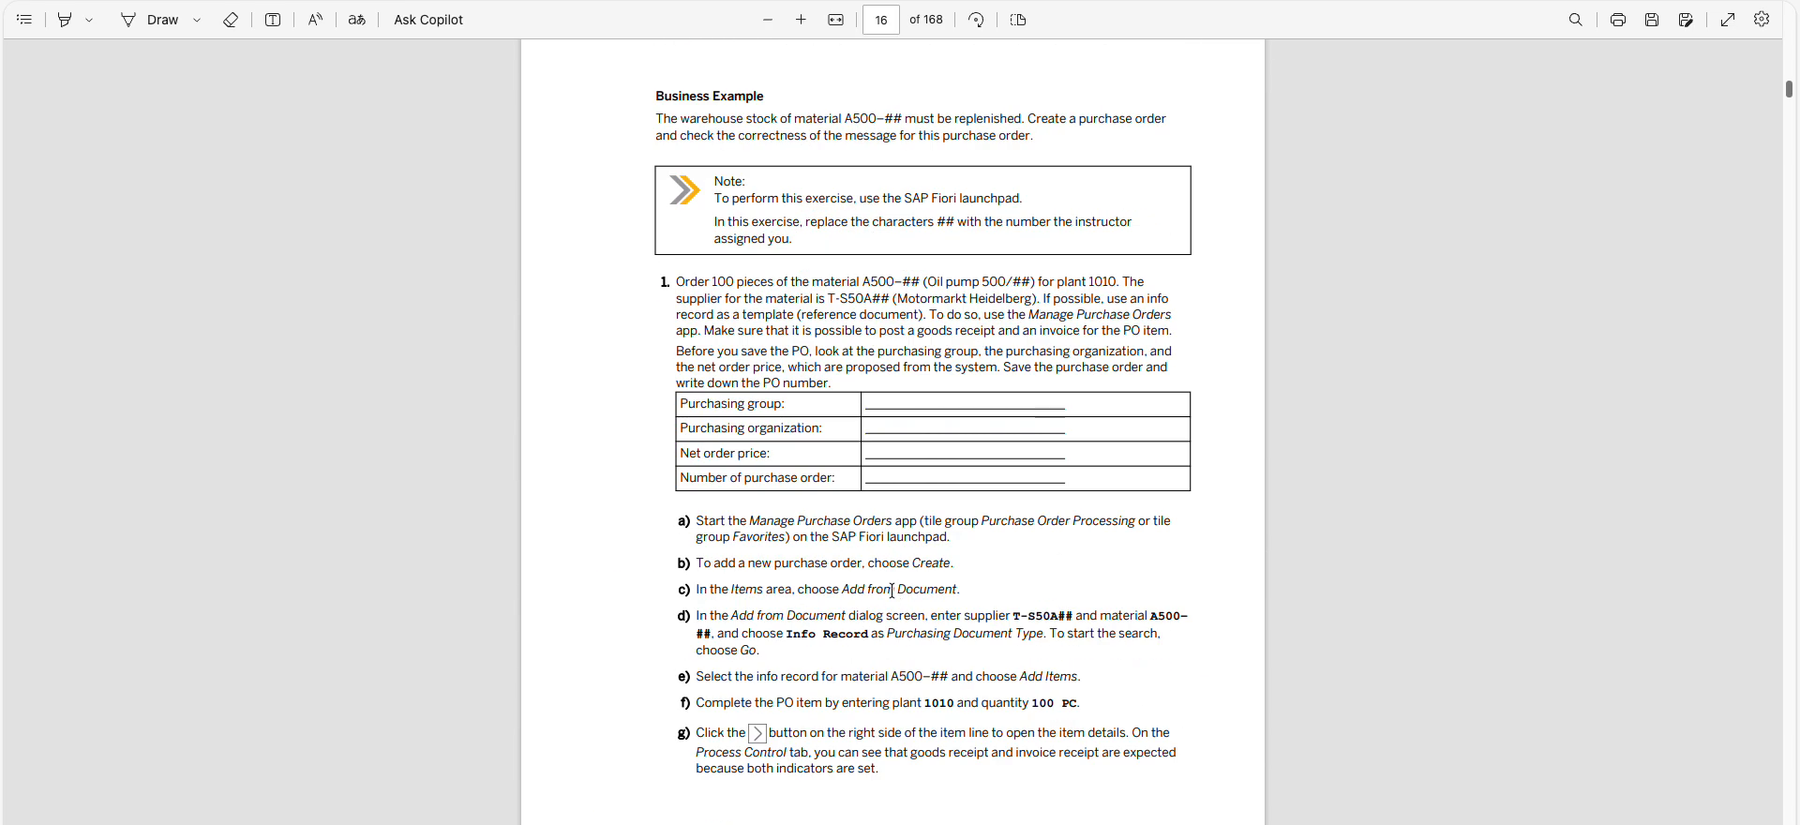
scroll(891, 589, "down", 8)
scroll(892, 588, "up", 6)
scroll(894, 586, "up", 1)
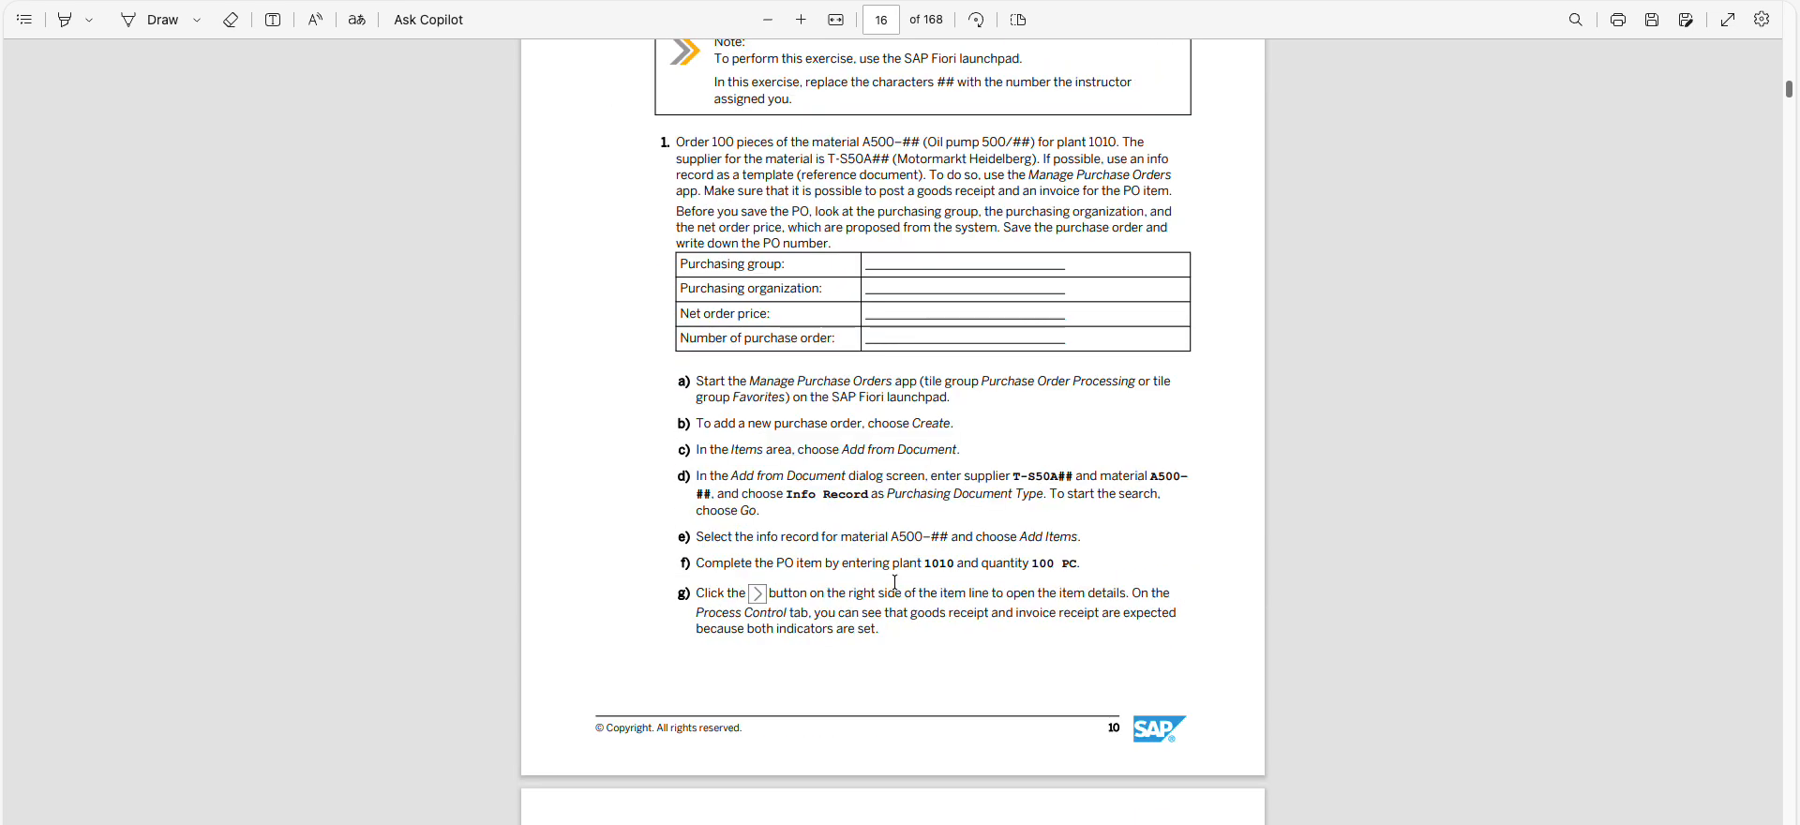
scroll(896, 581, "down", 20)
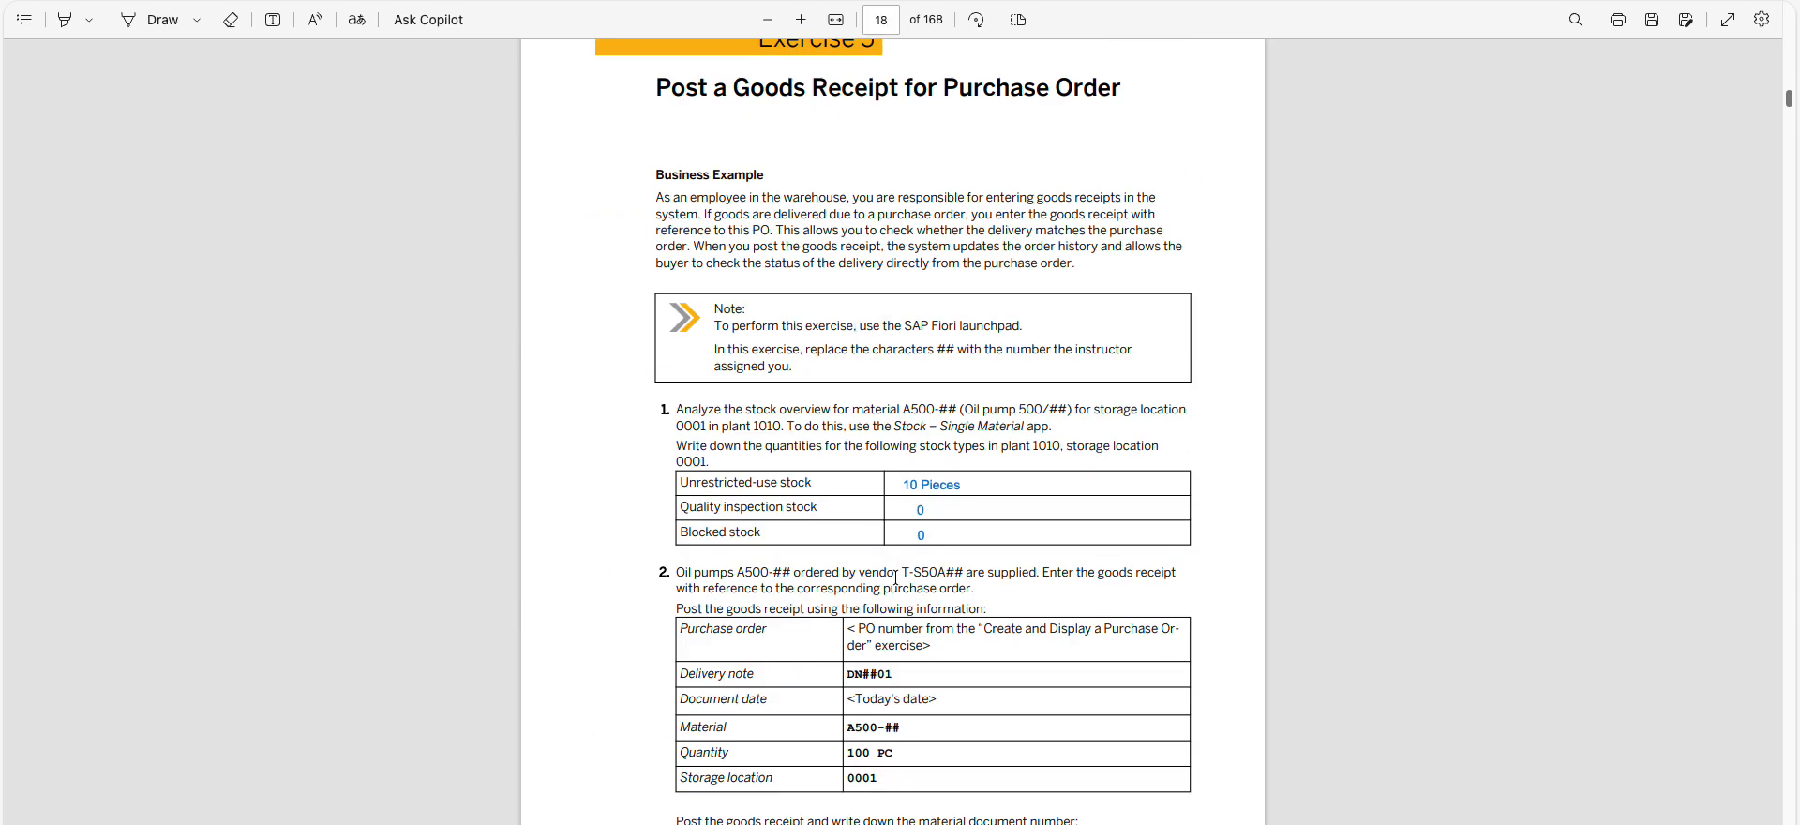
scroll(896, 578, "down", 2)
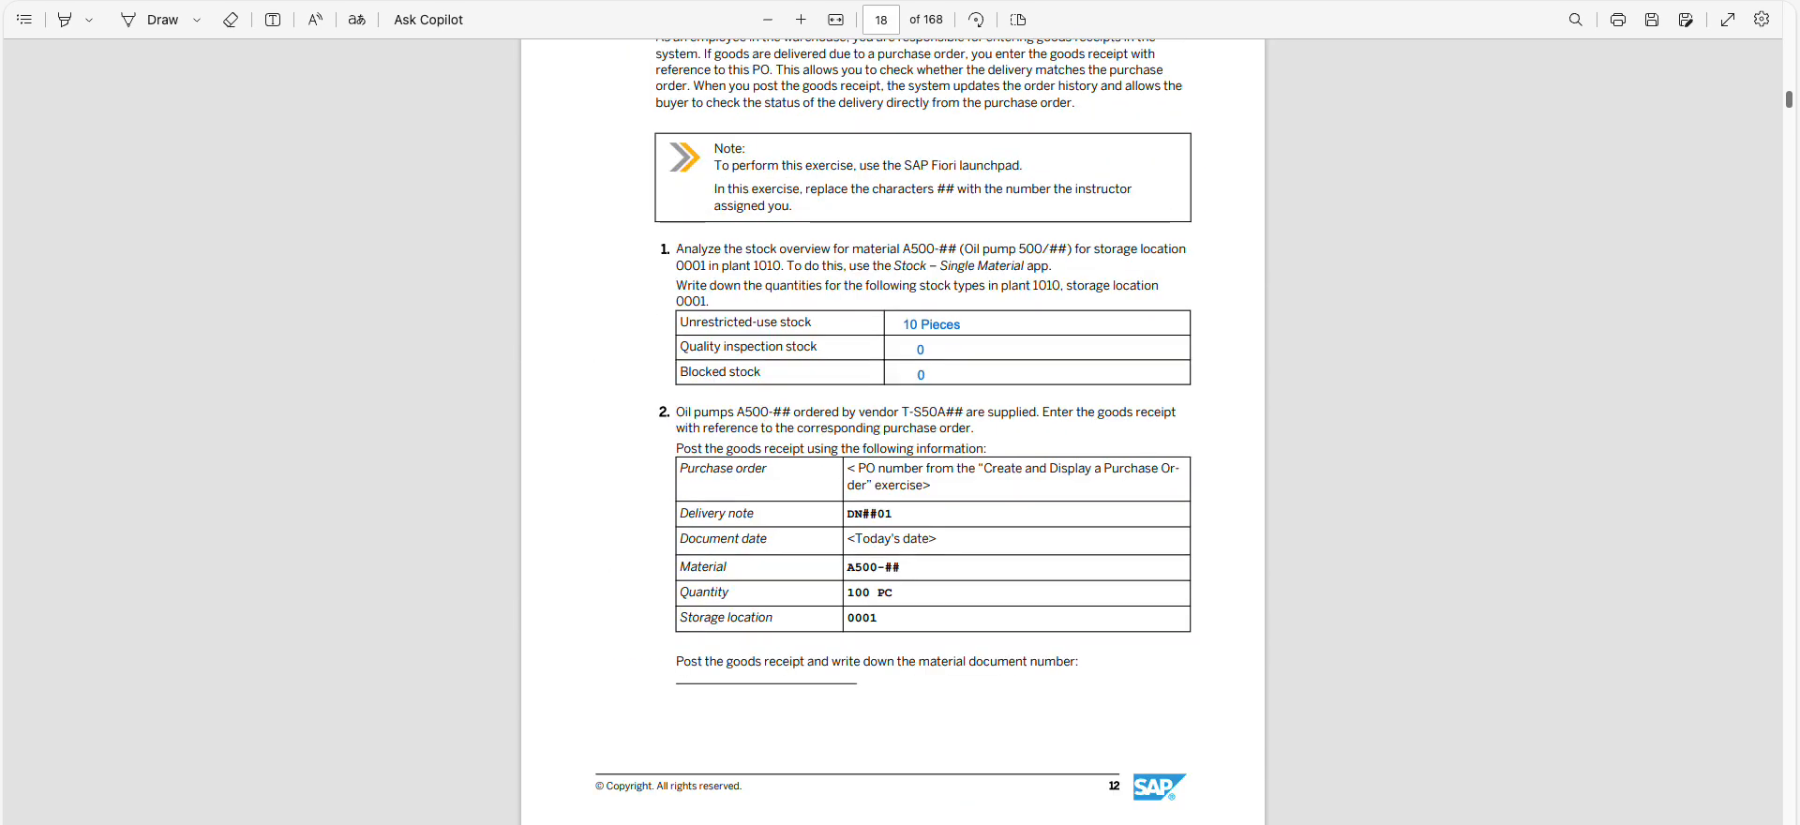
Open the Post Goods Receipt for Purchasing Document app from the launchpad Favorites and load the purchase order using the copied number
key("alt+Tab")
left_click(136, 145)
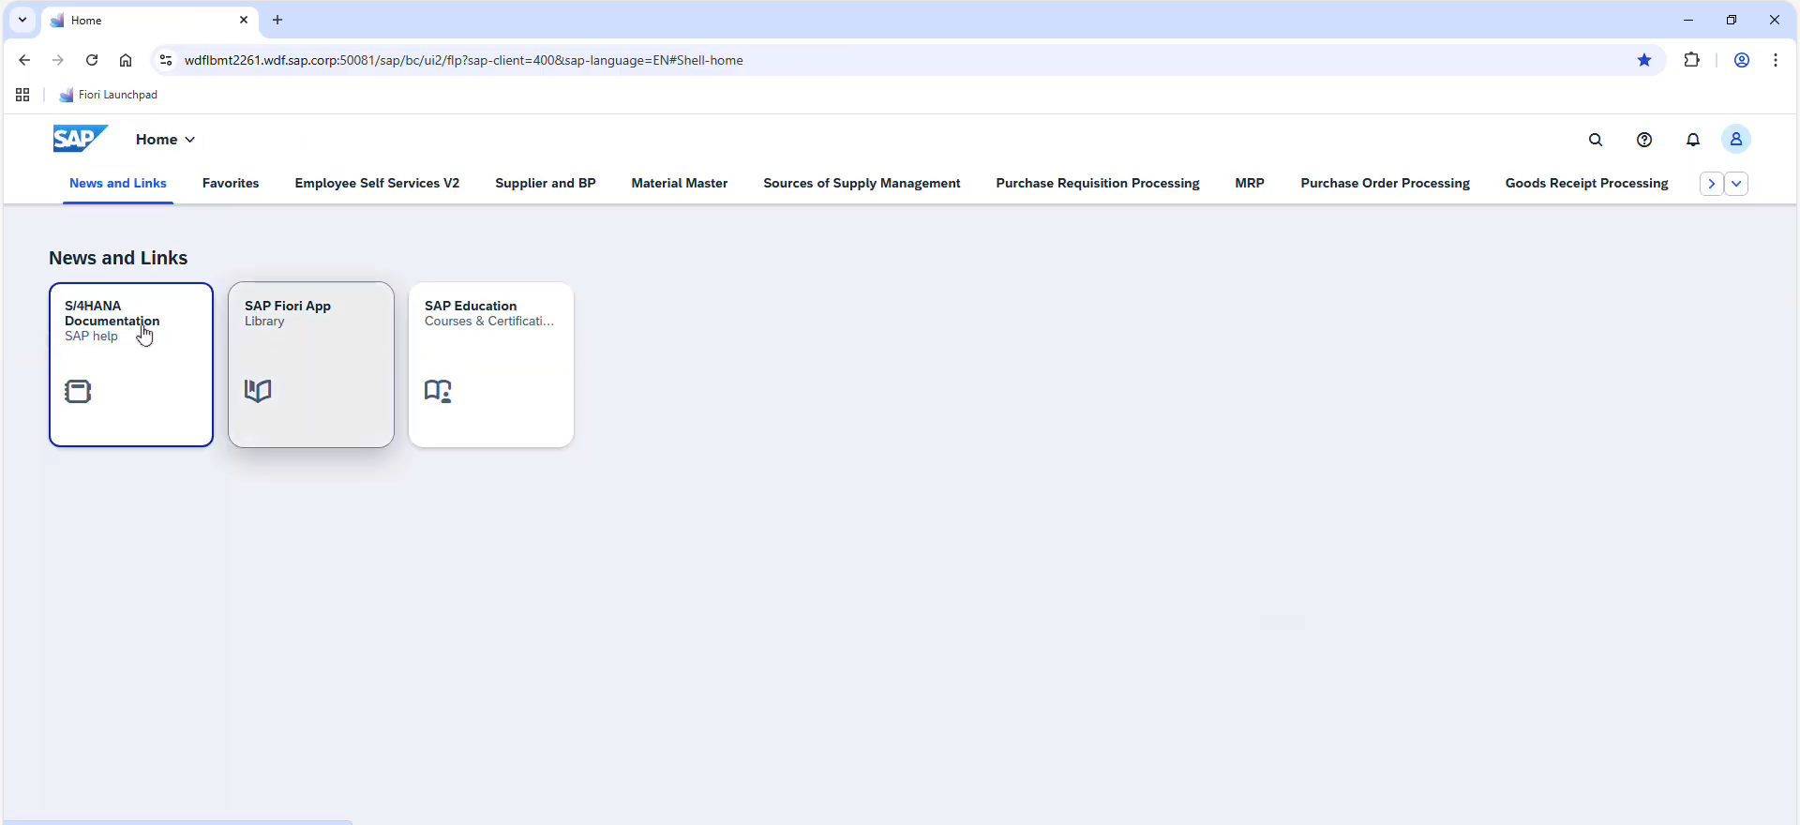
left_click(225, 184)
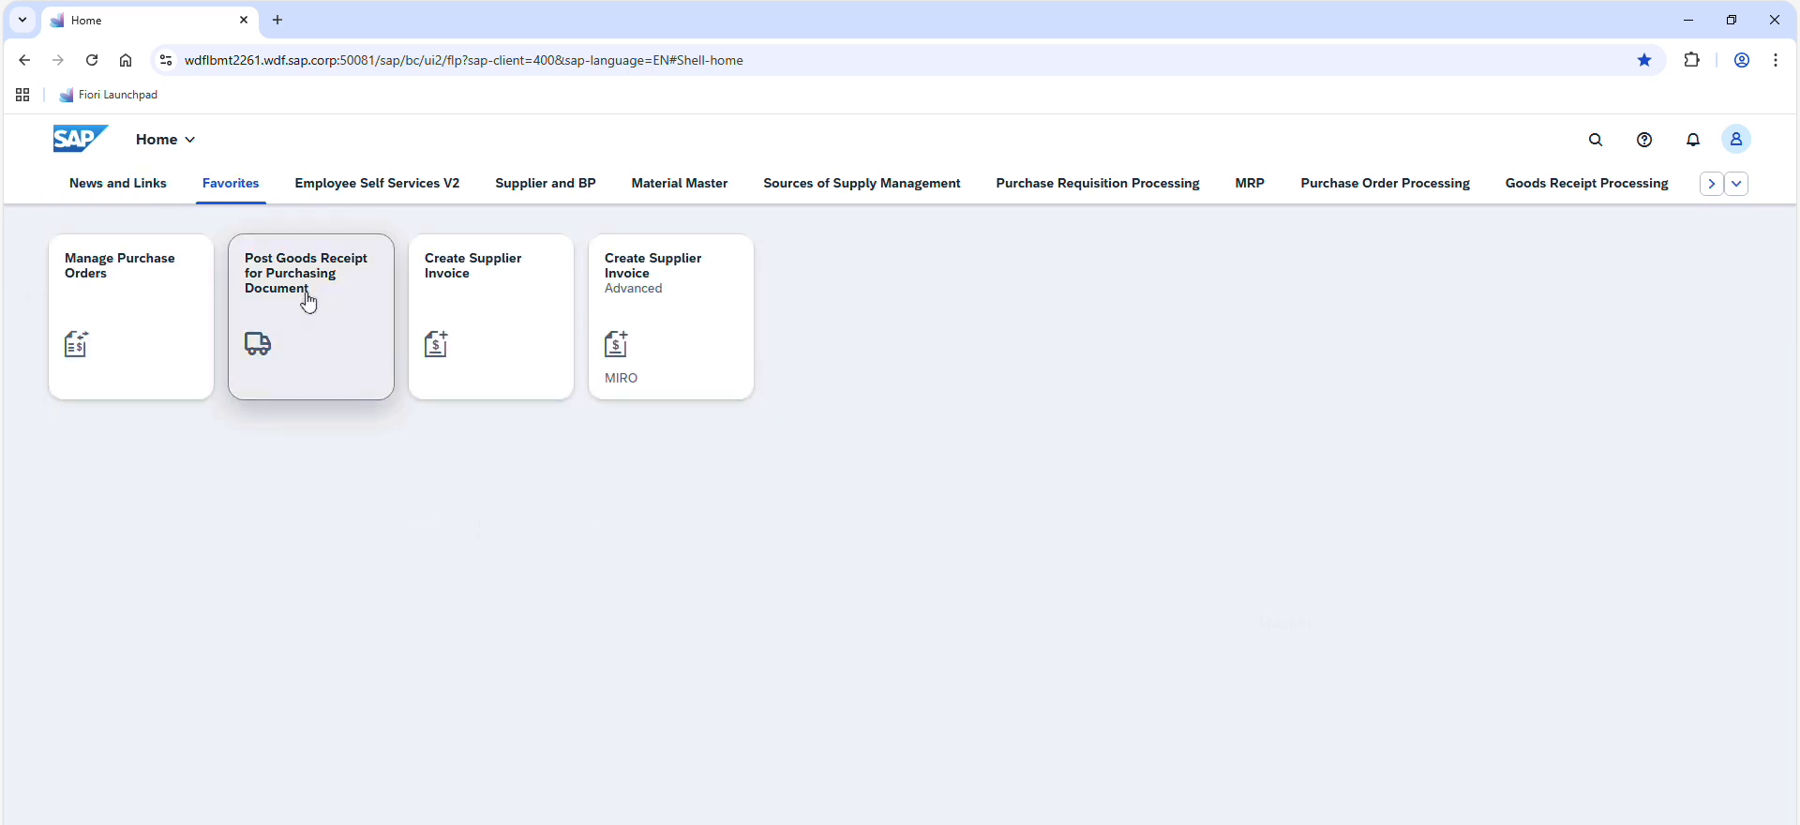
left_click(331, 325)
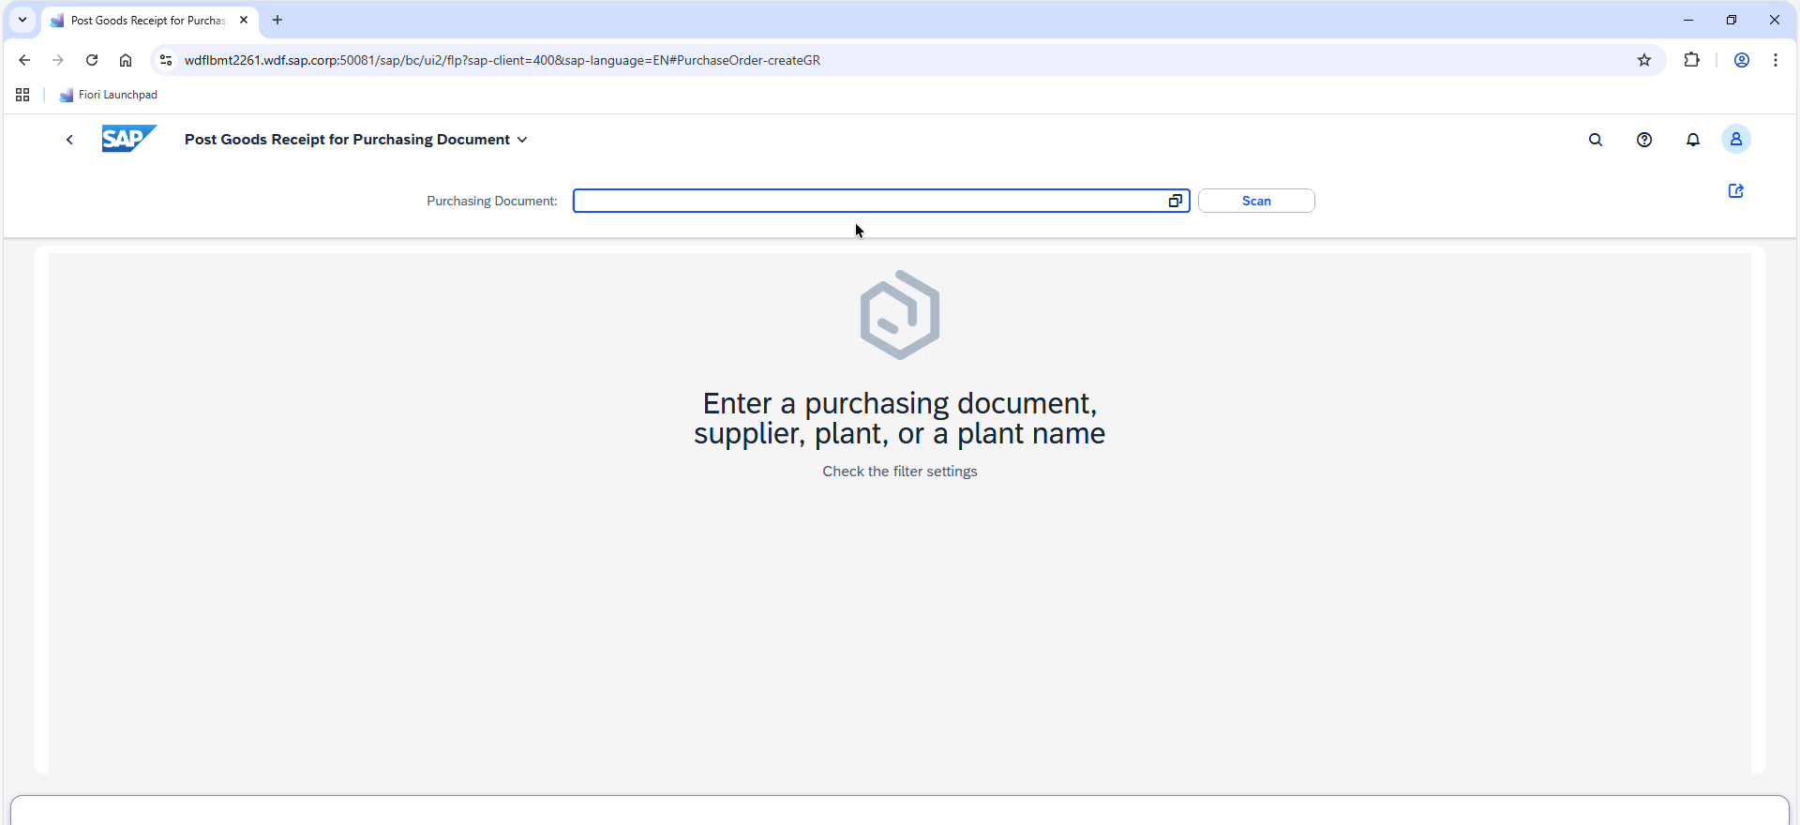
key("ctrl+v")
left_click(940, 263)
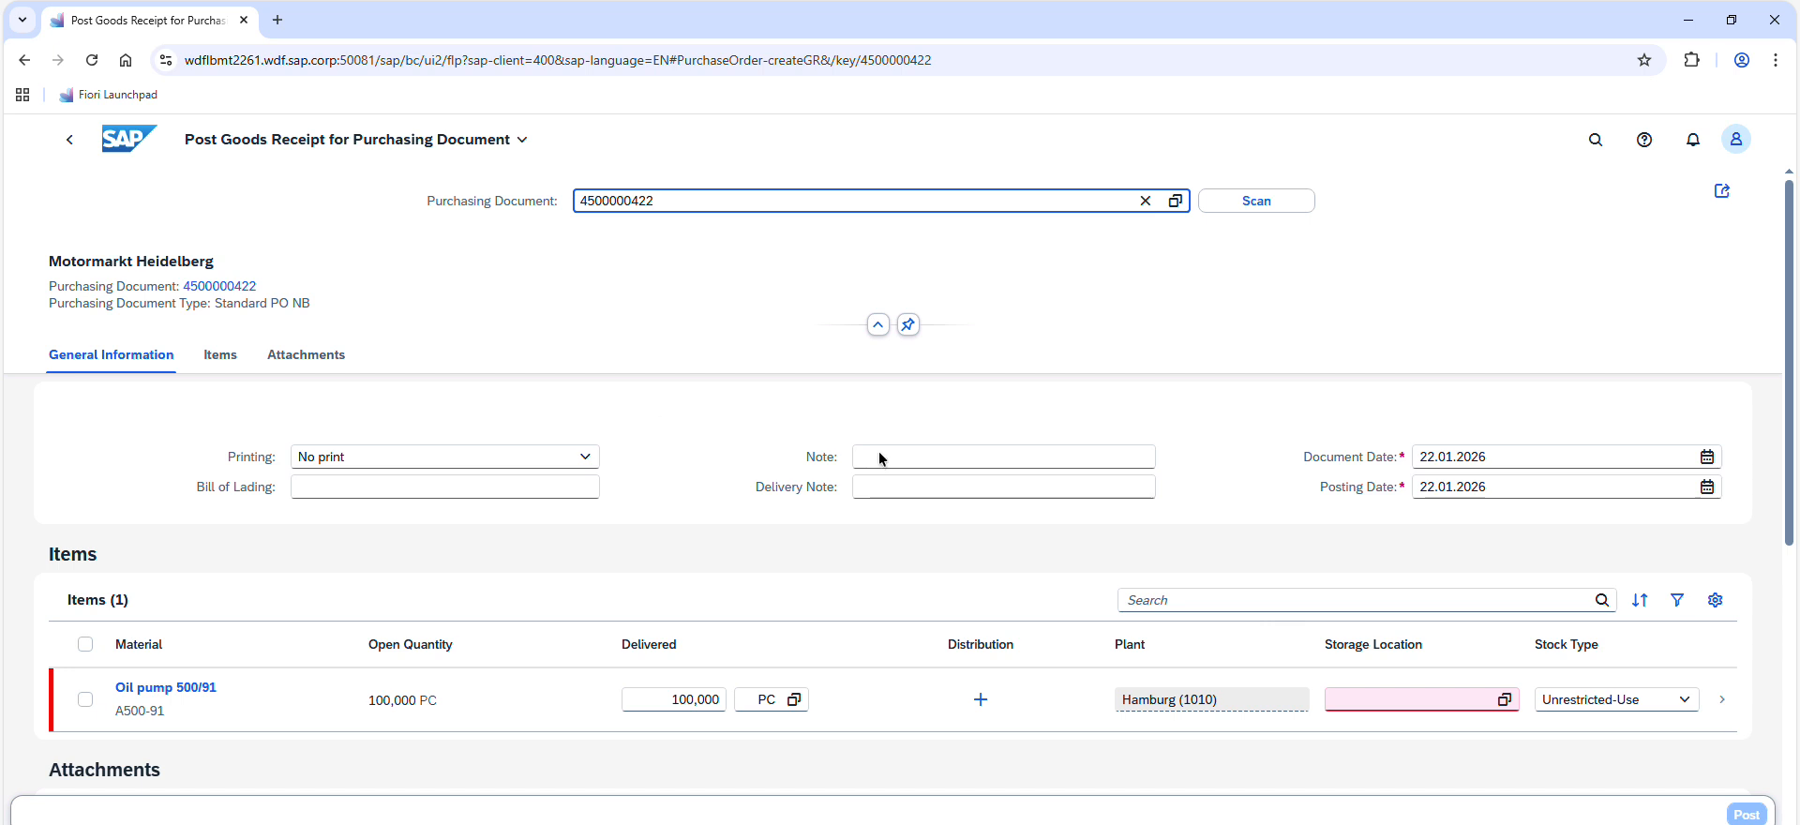
Enter DN9101 as the delivery note for the goods receipt
left_click(903, 457)
left_click(891, 487)
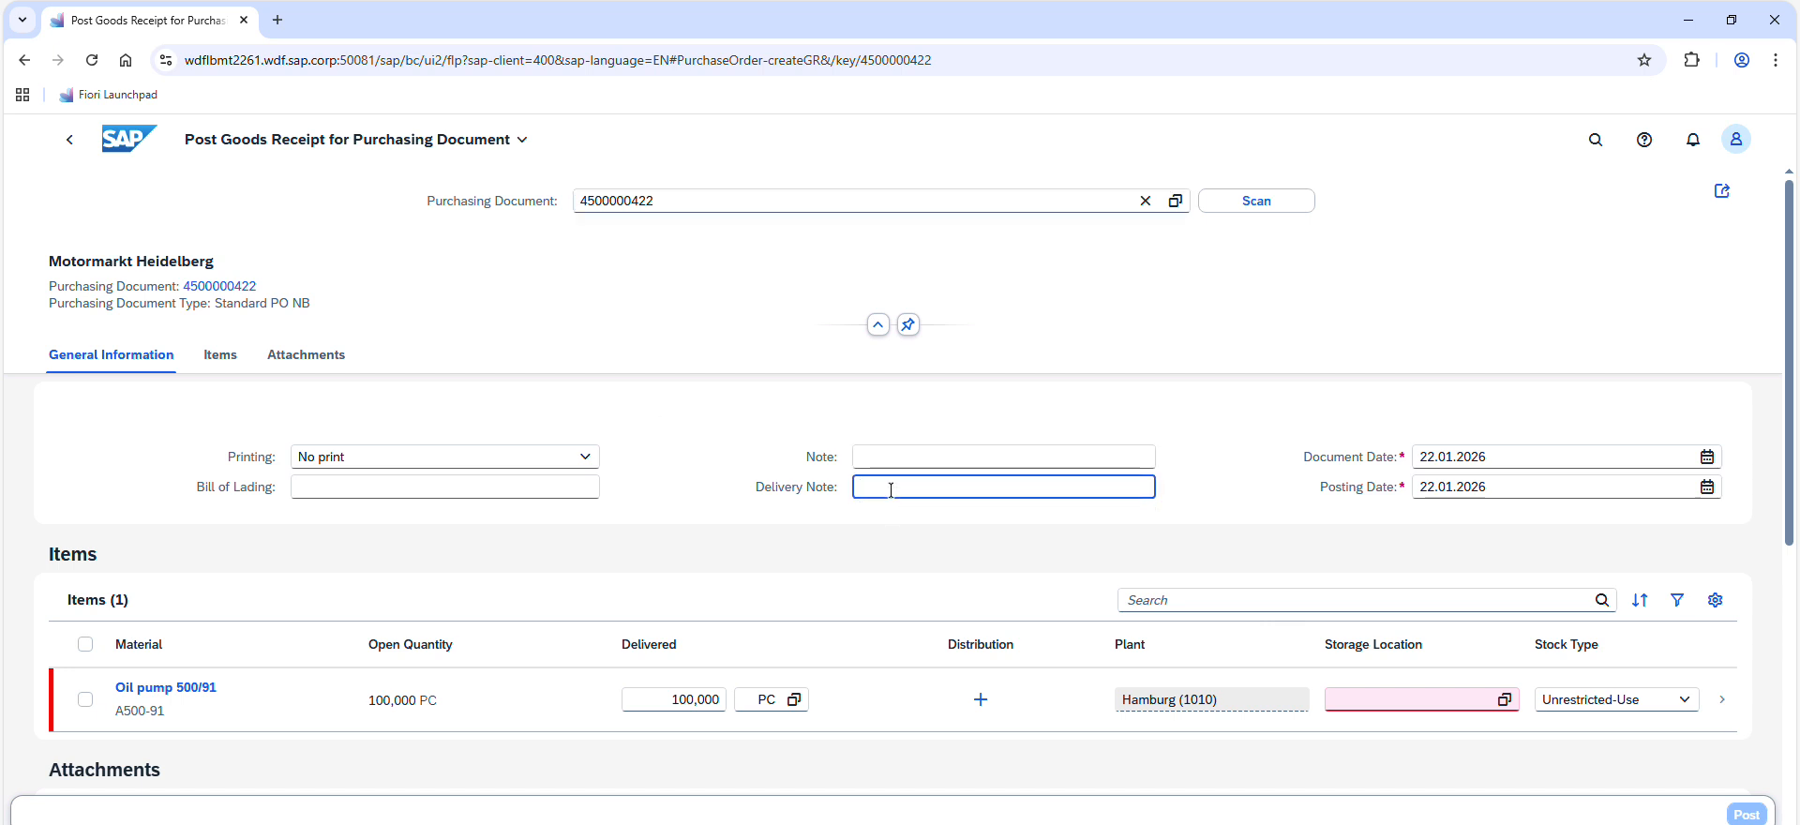
type("DN9101")
Check the material given in the exercise data, and assign storage location Material (0001) to the oil pump item
key("alt+Tab")
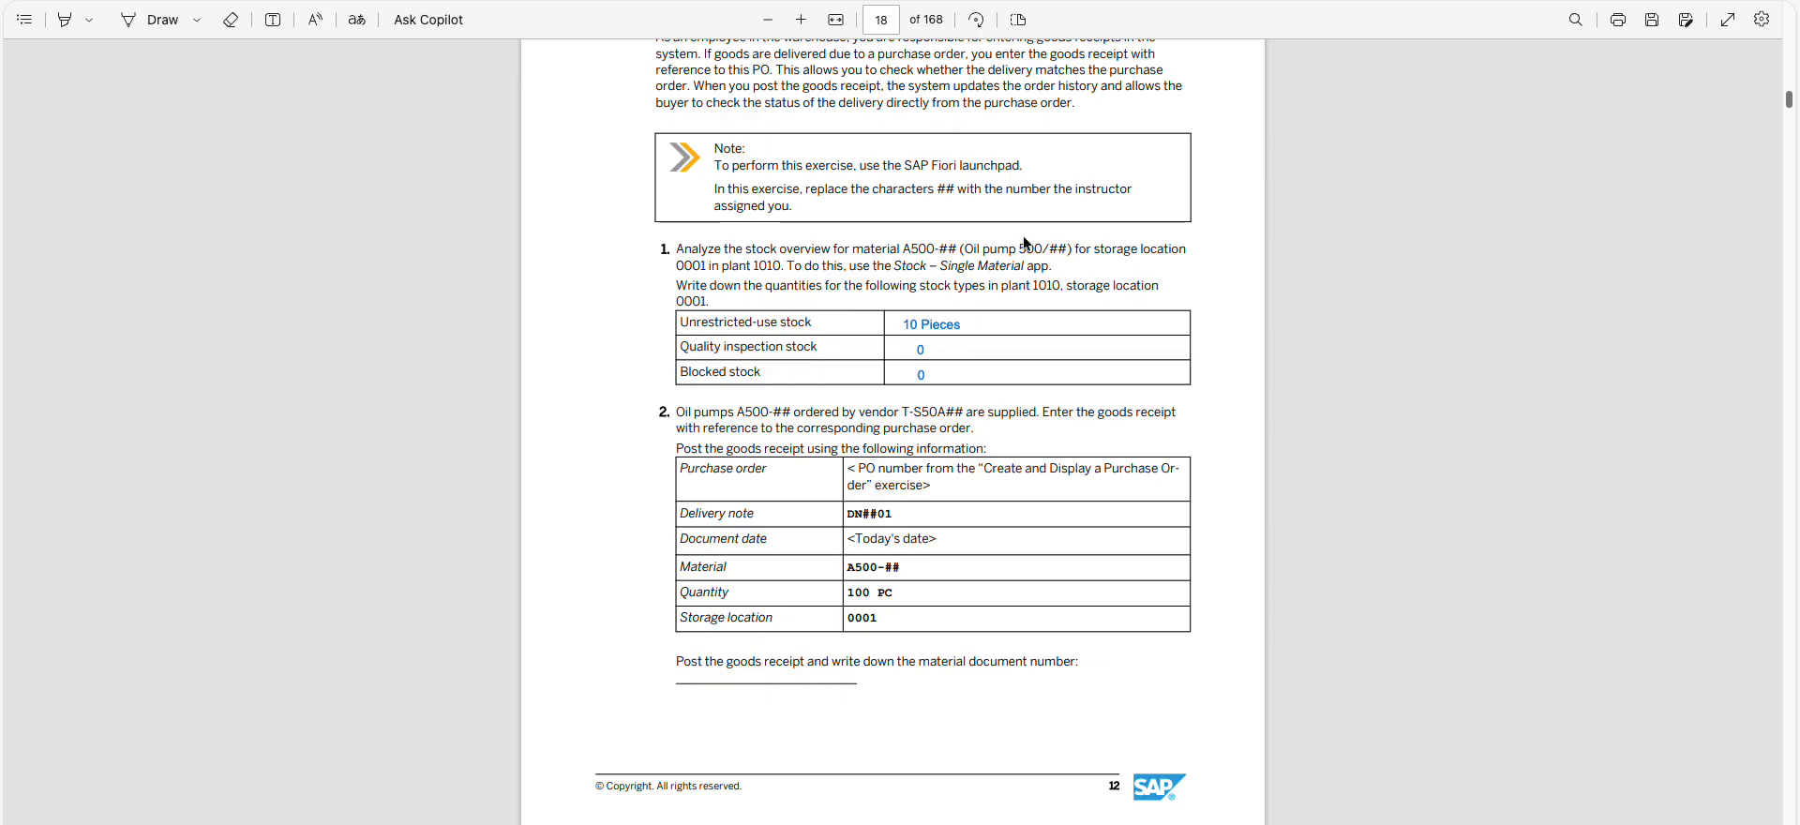
left_click_drag(902, 568, 840, 567)
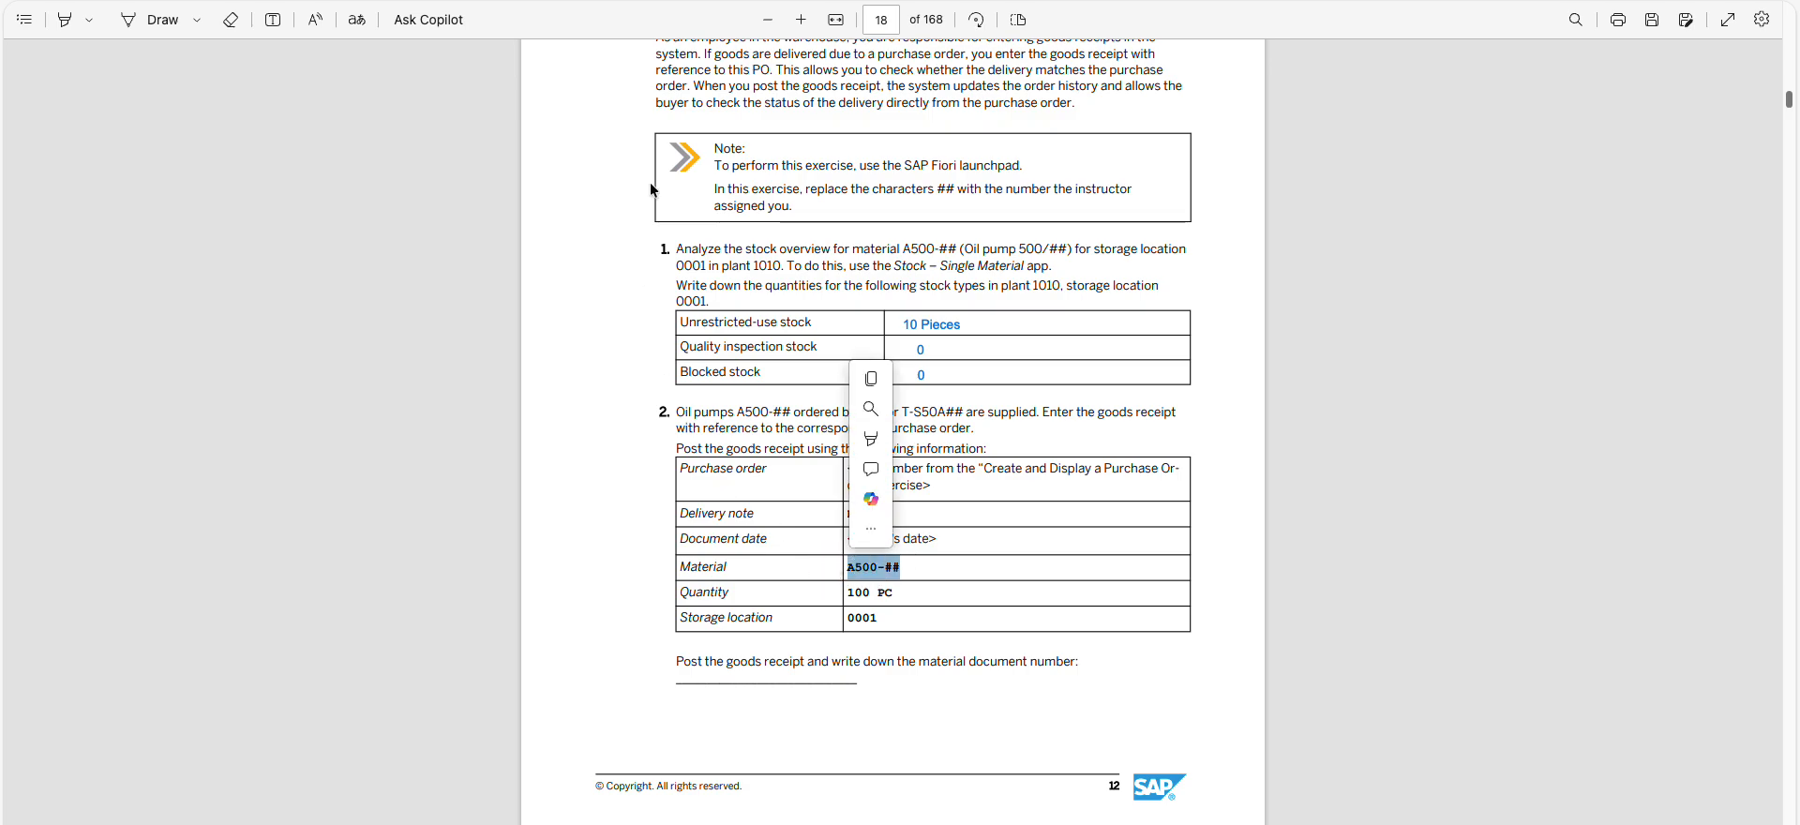
key("alt+Tab")
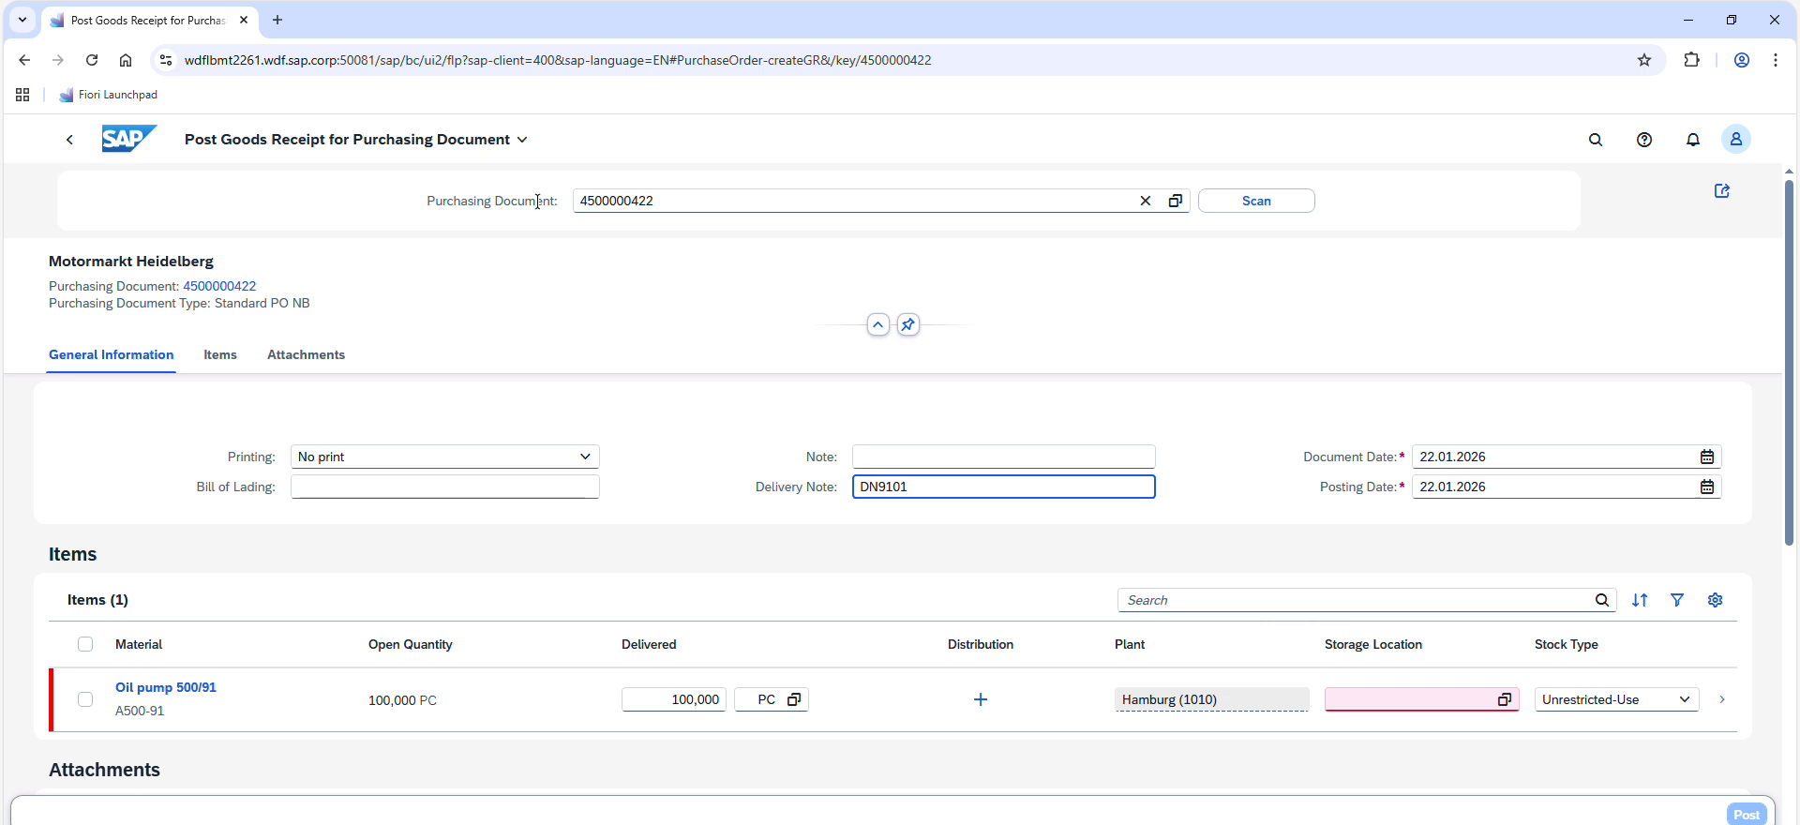
left_click(1369, 701)
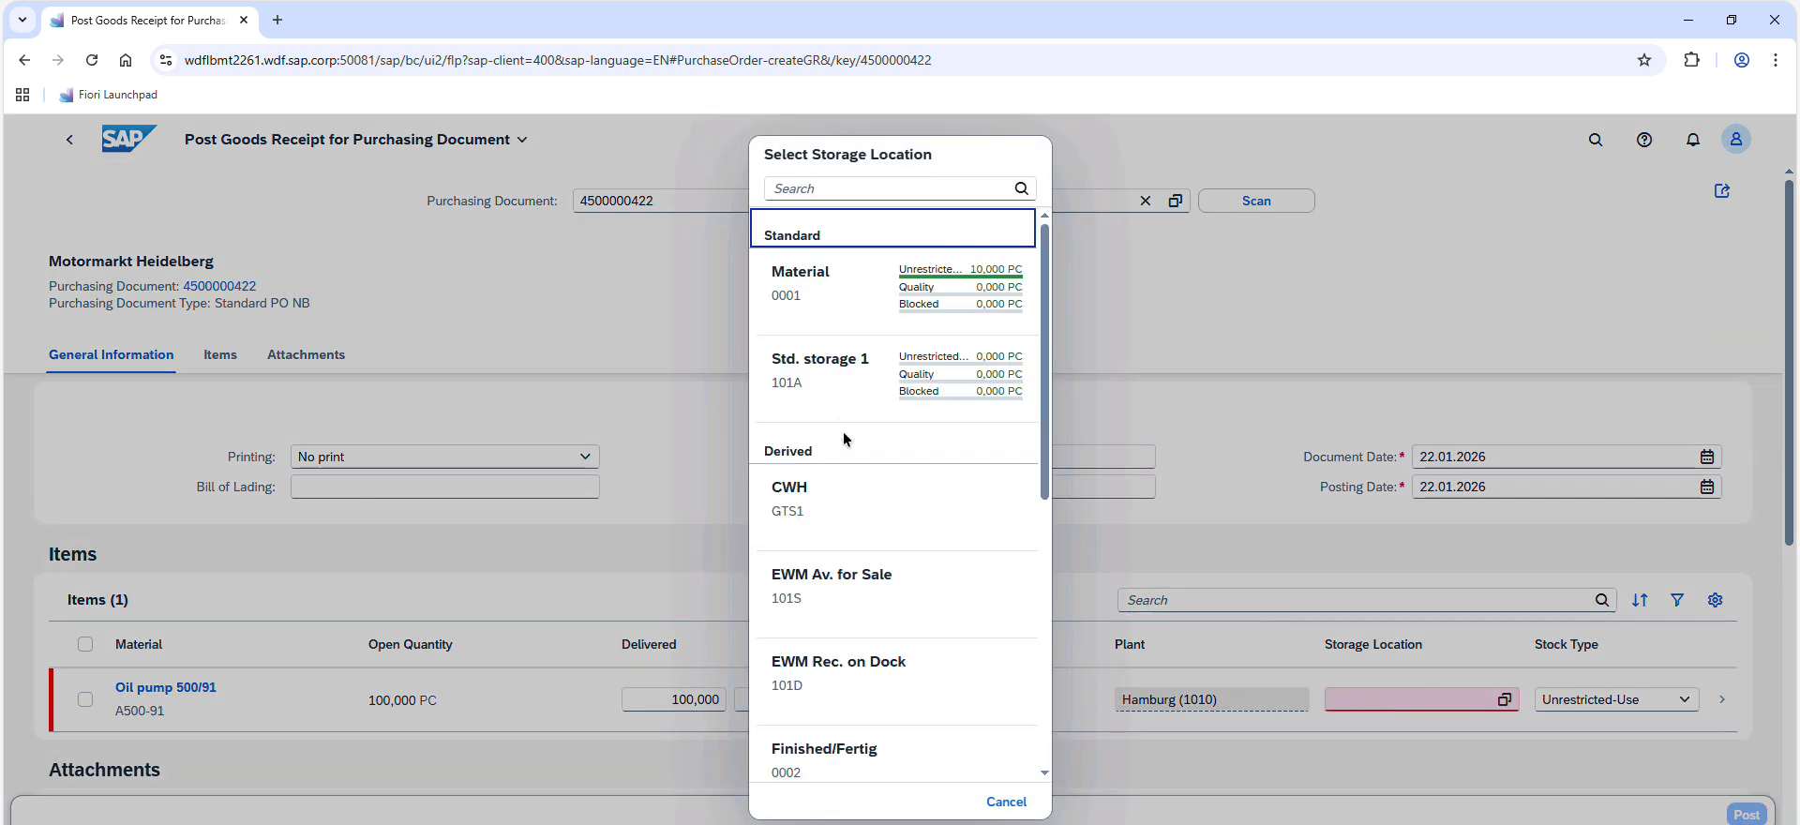
left_click(796, 313)
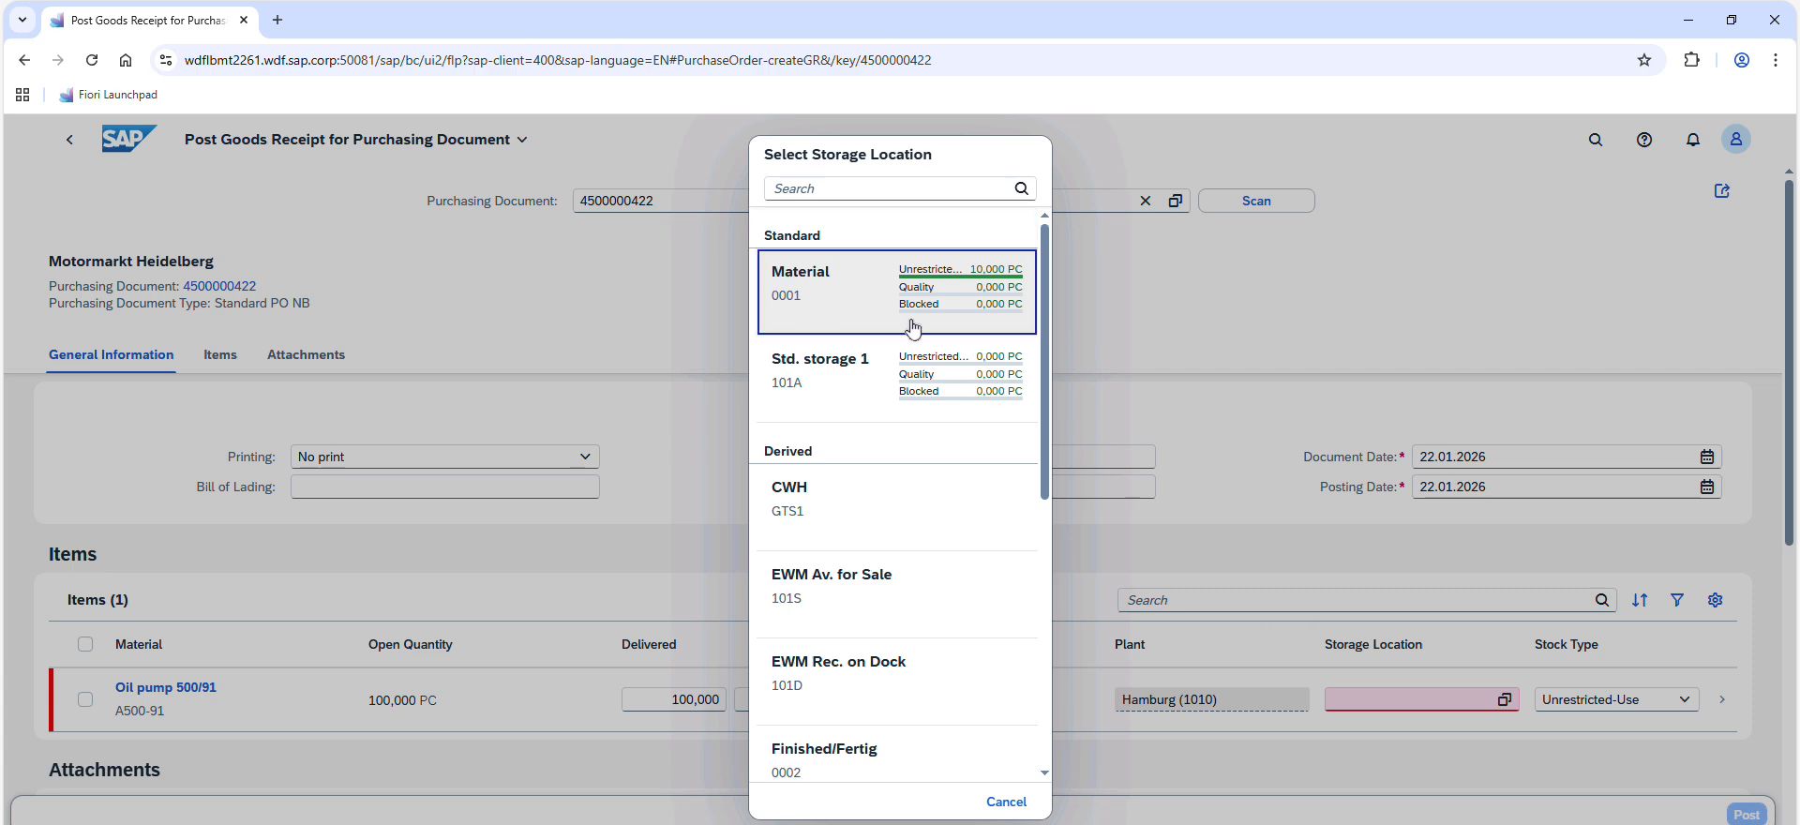
left_click_drag(1794, 540, 1798, 497)
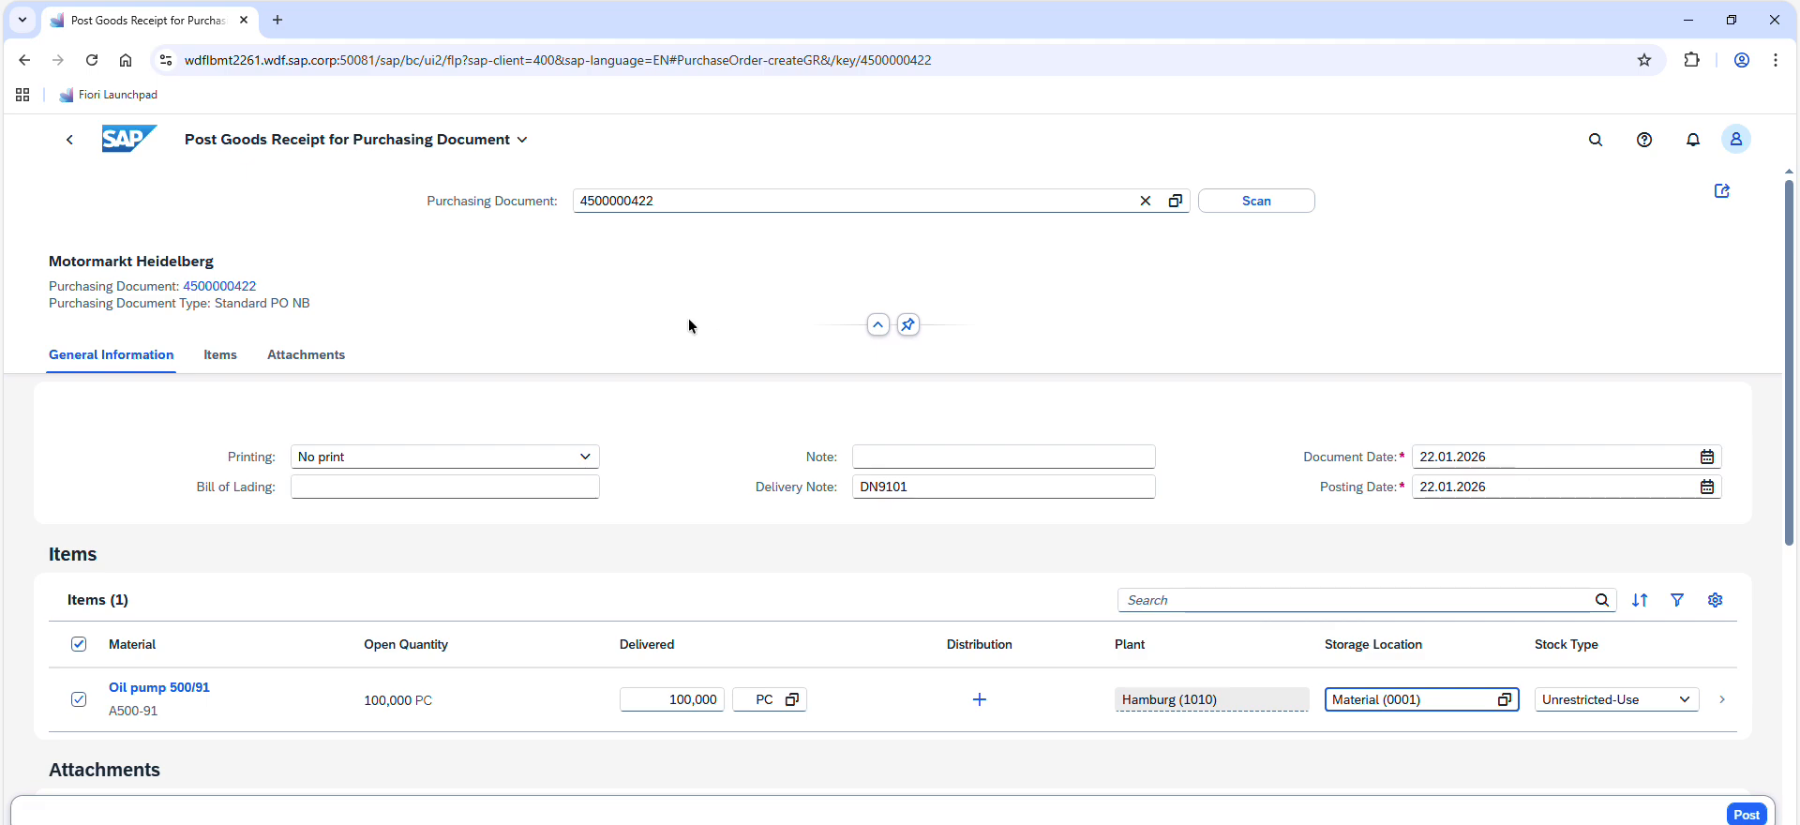
Compare the storage location, quantity and material with the task 2 data in the exercise PDF, and post the goods receipt
key("alt+Tab")
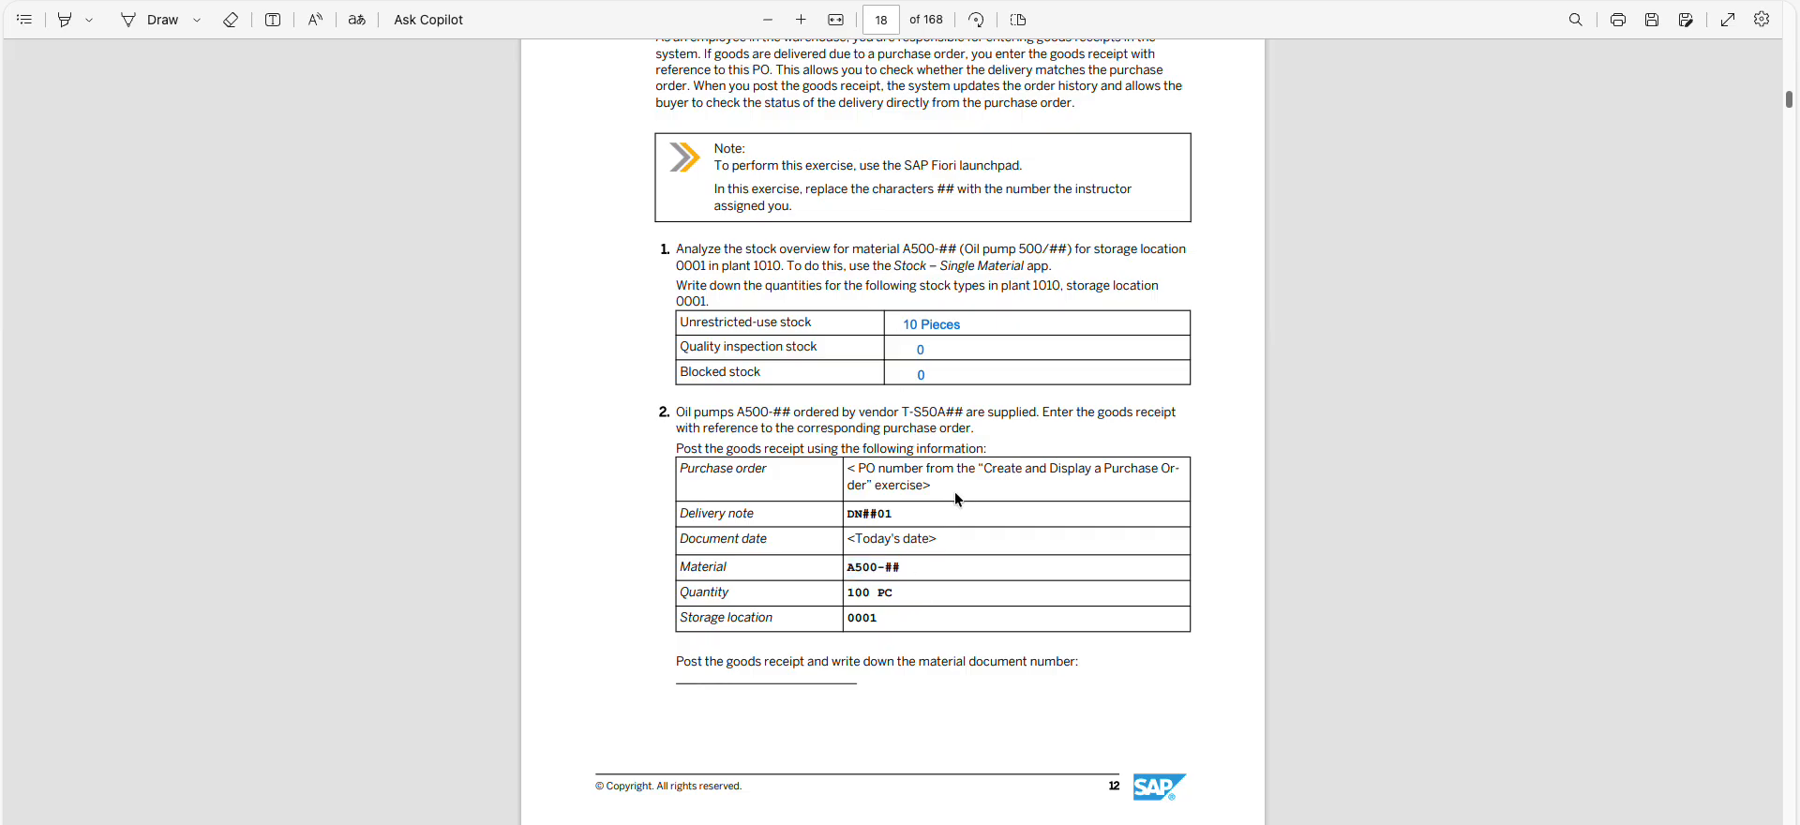
double_click(875, 618)
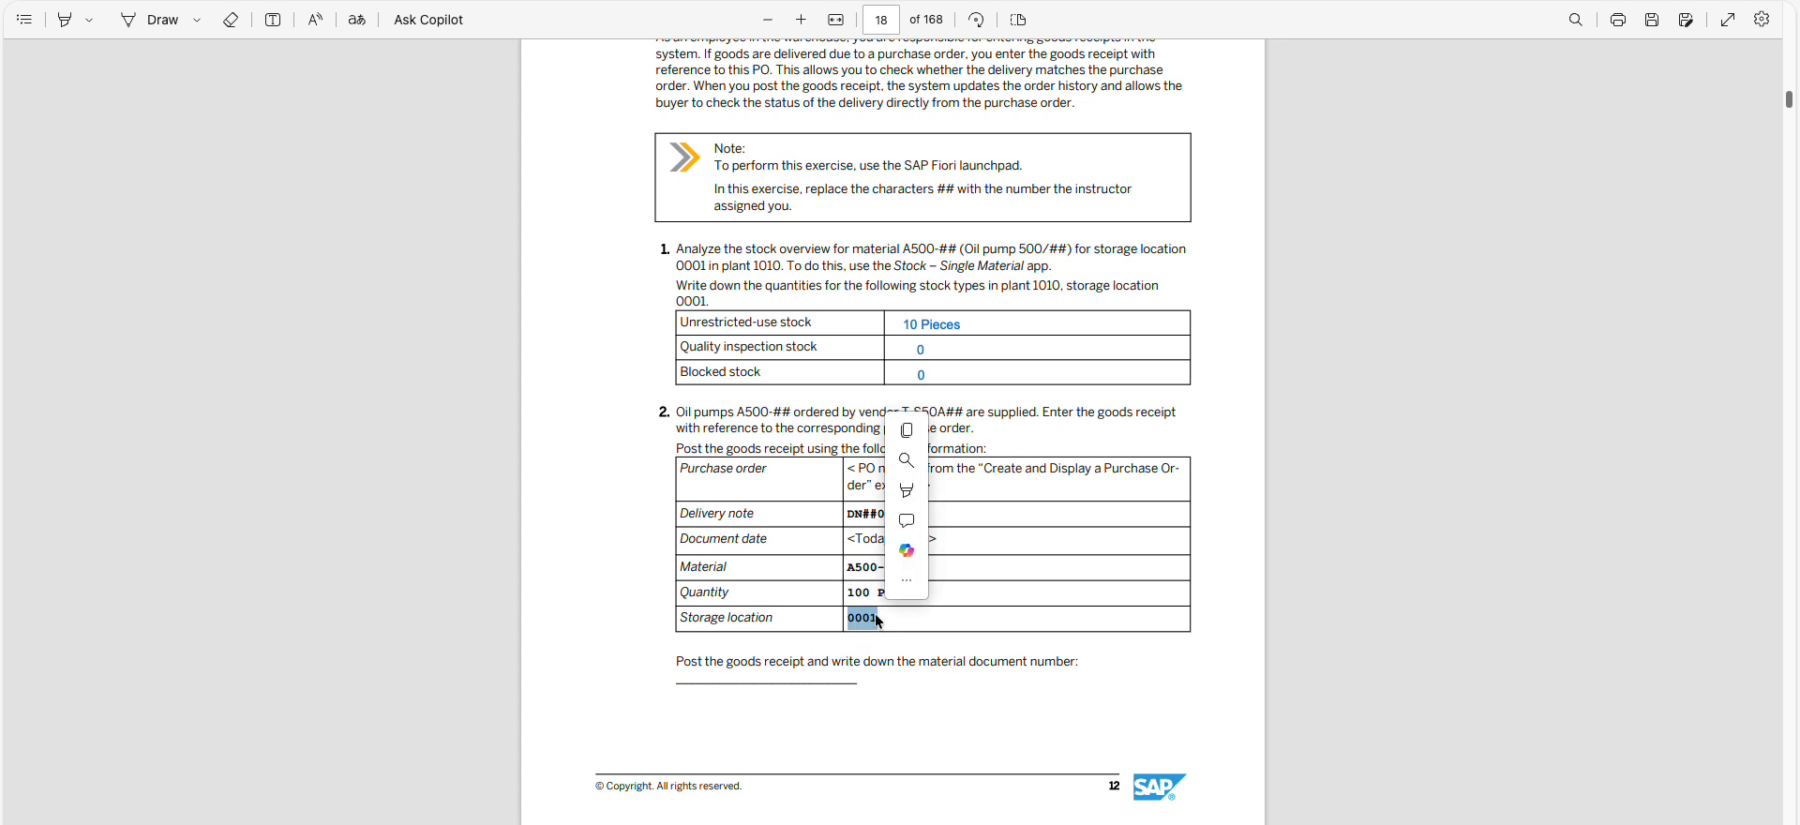
left_click(862, 600)
double_click(864, 595)
left_click(856, 576)
double_click(856, 575)
left_click(846, 576)
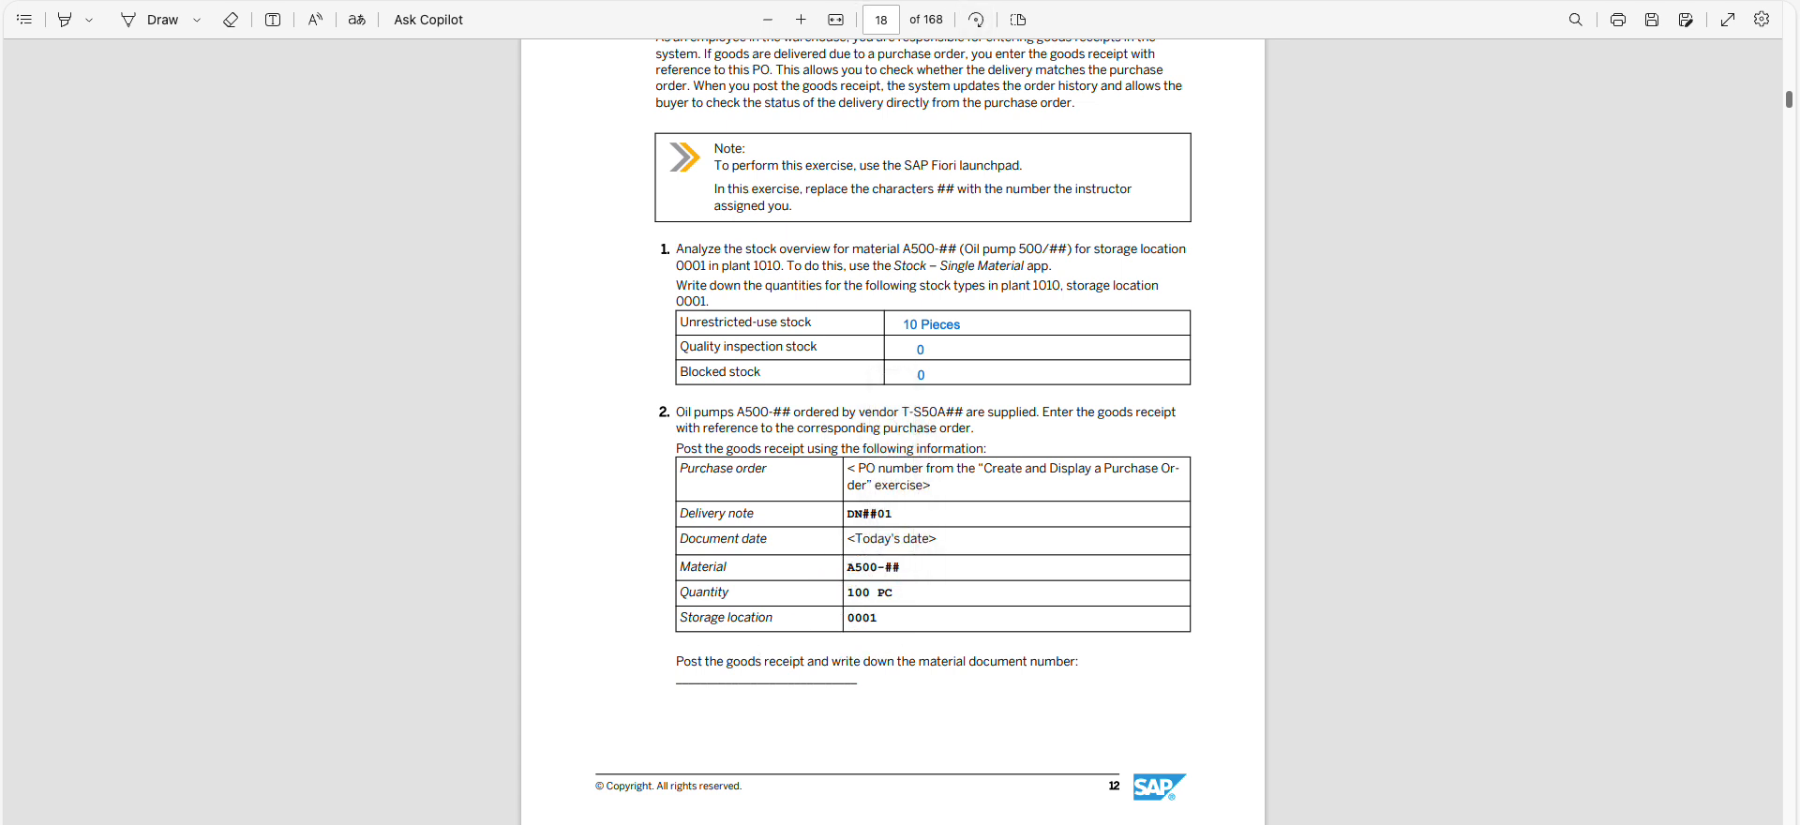
key("alt+Tab")
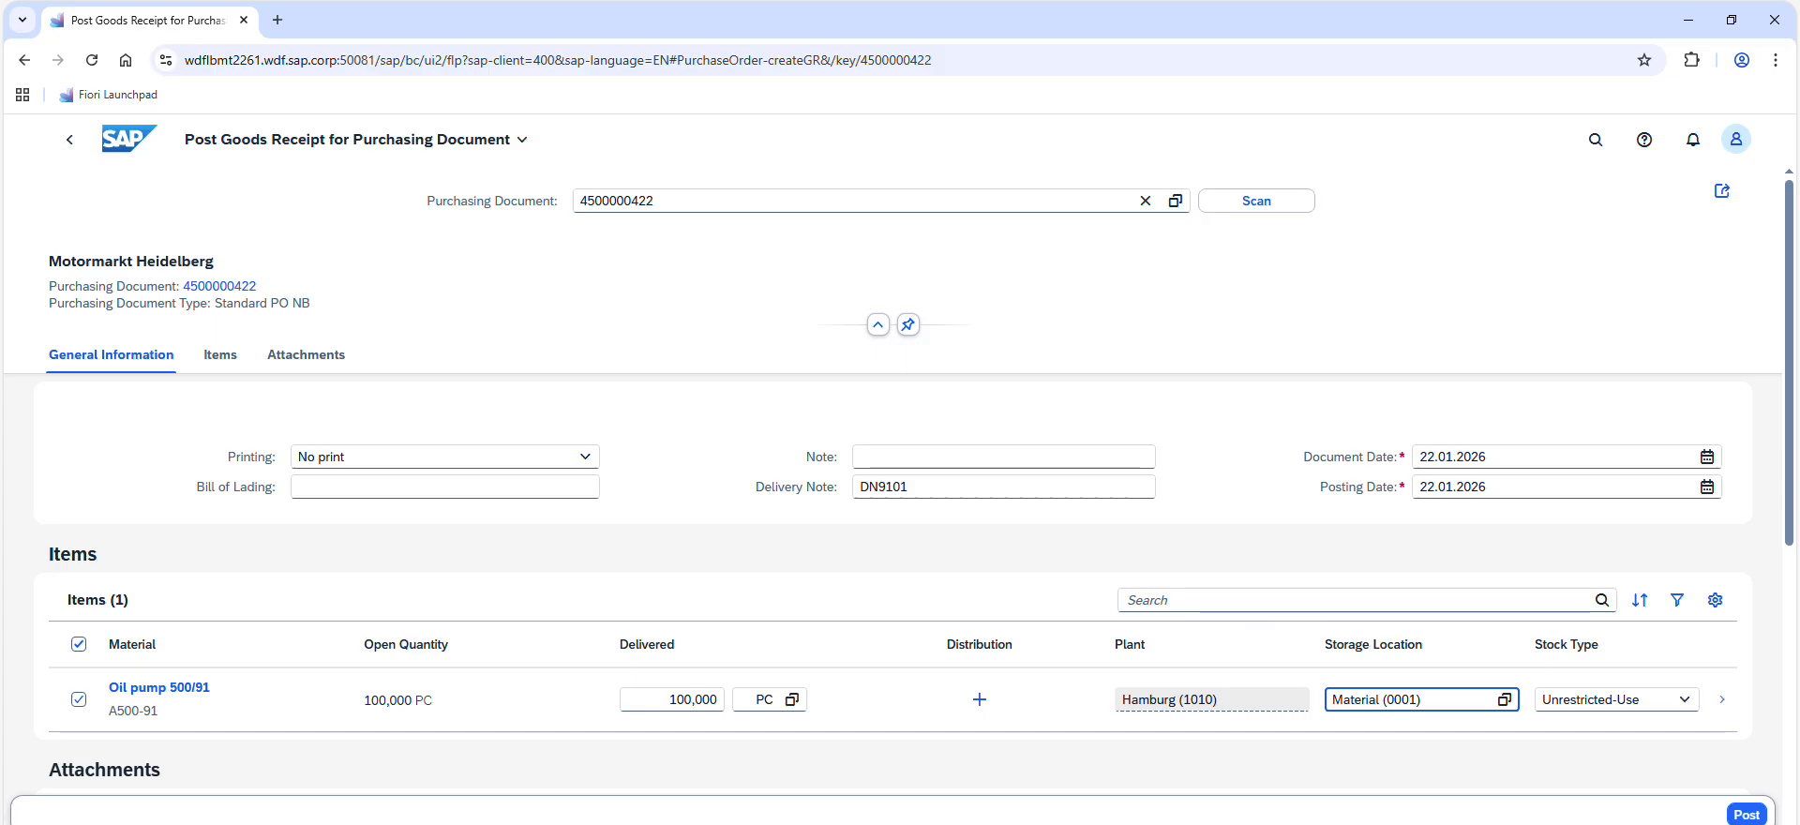
left_click(1745, 815)
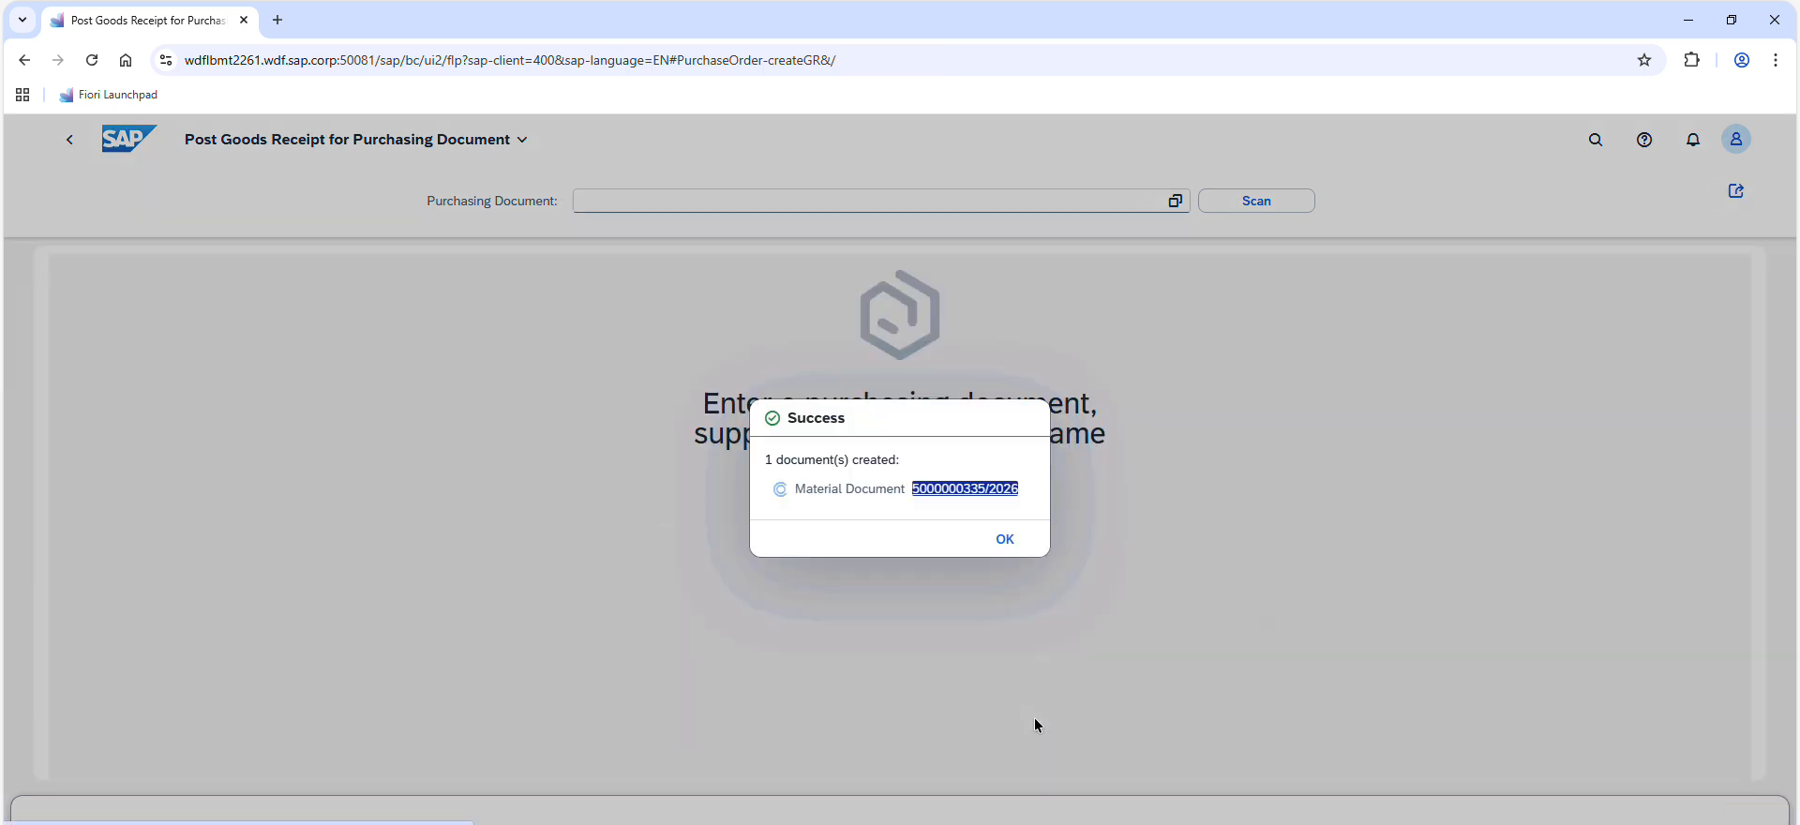
Copy the created material document number and note it beneath the answer line of task 2 in the exercise PDF
left_click_drag(1038, 491, 911, 495)
key("ctrl+c")
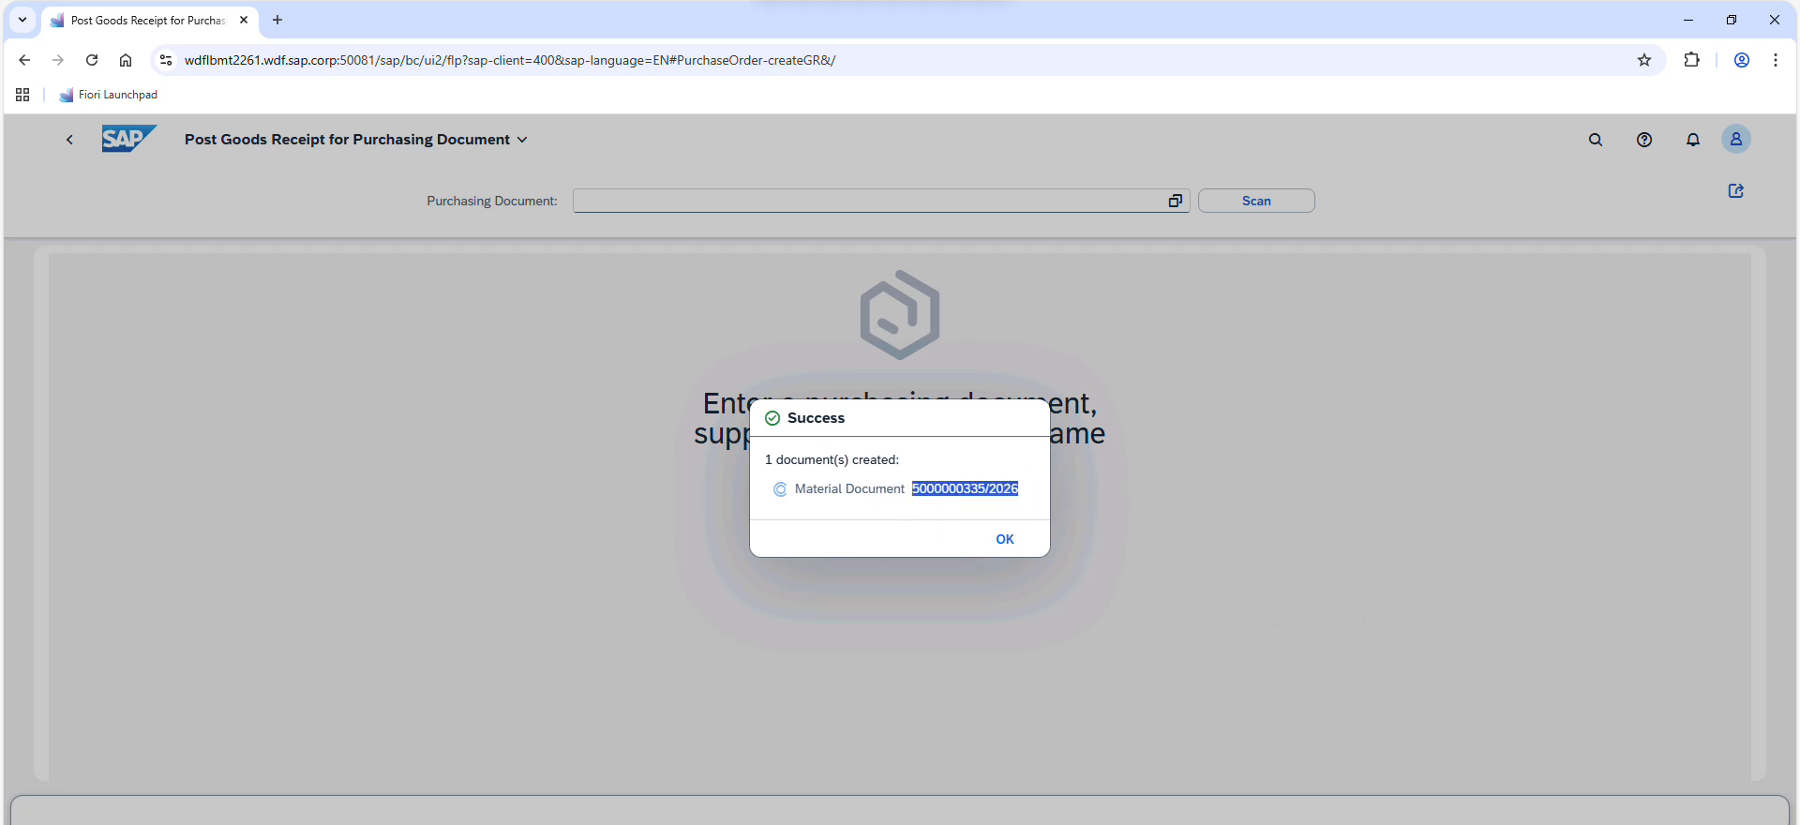
left_click(844, 1)
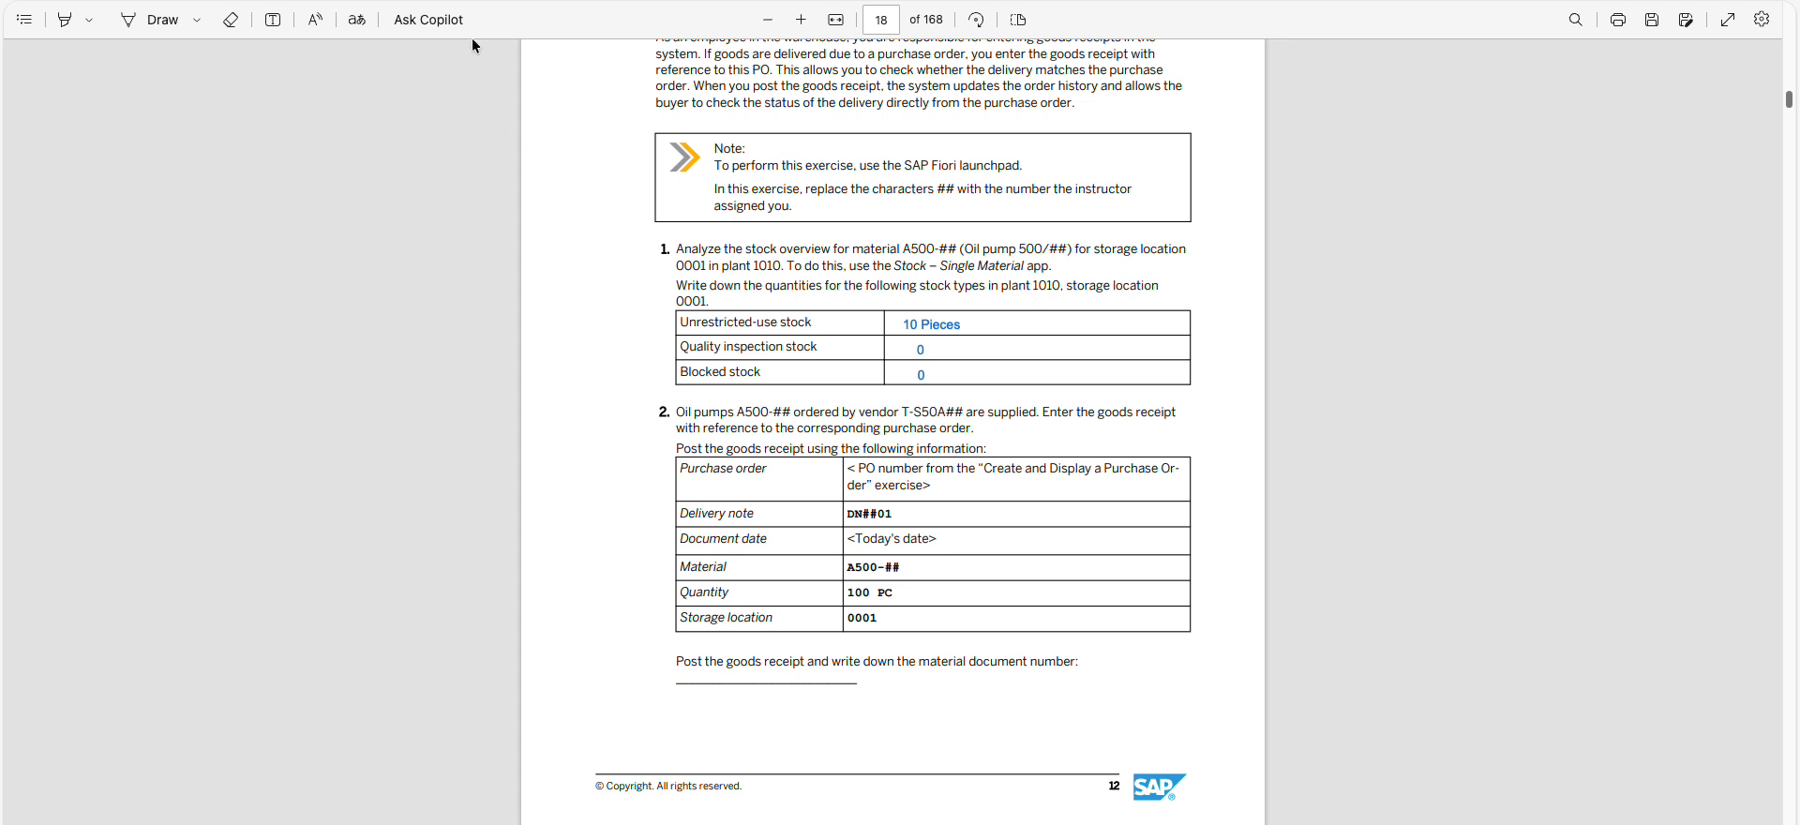
left_click(271, 20)
left_click(684, 696)
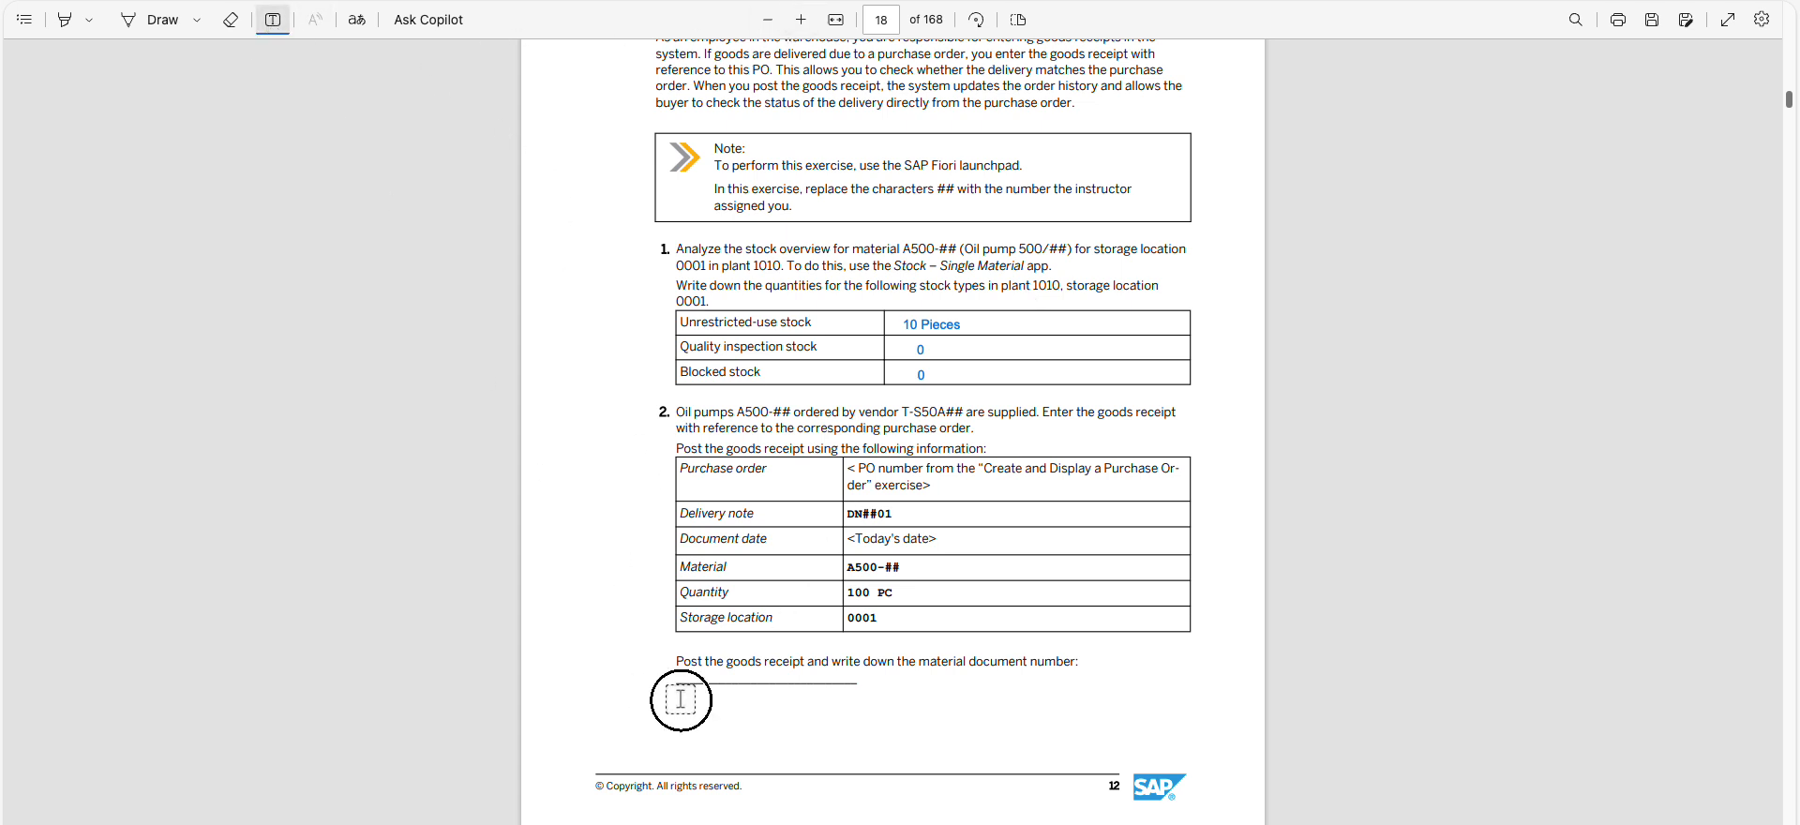
key("ctrl+v")
left_click_drag(666, 701, 671, 708)
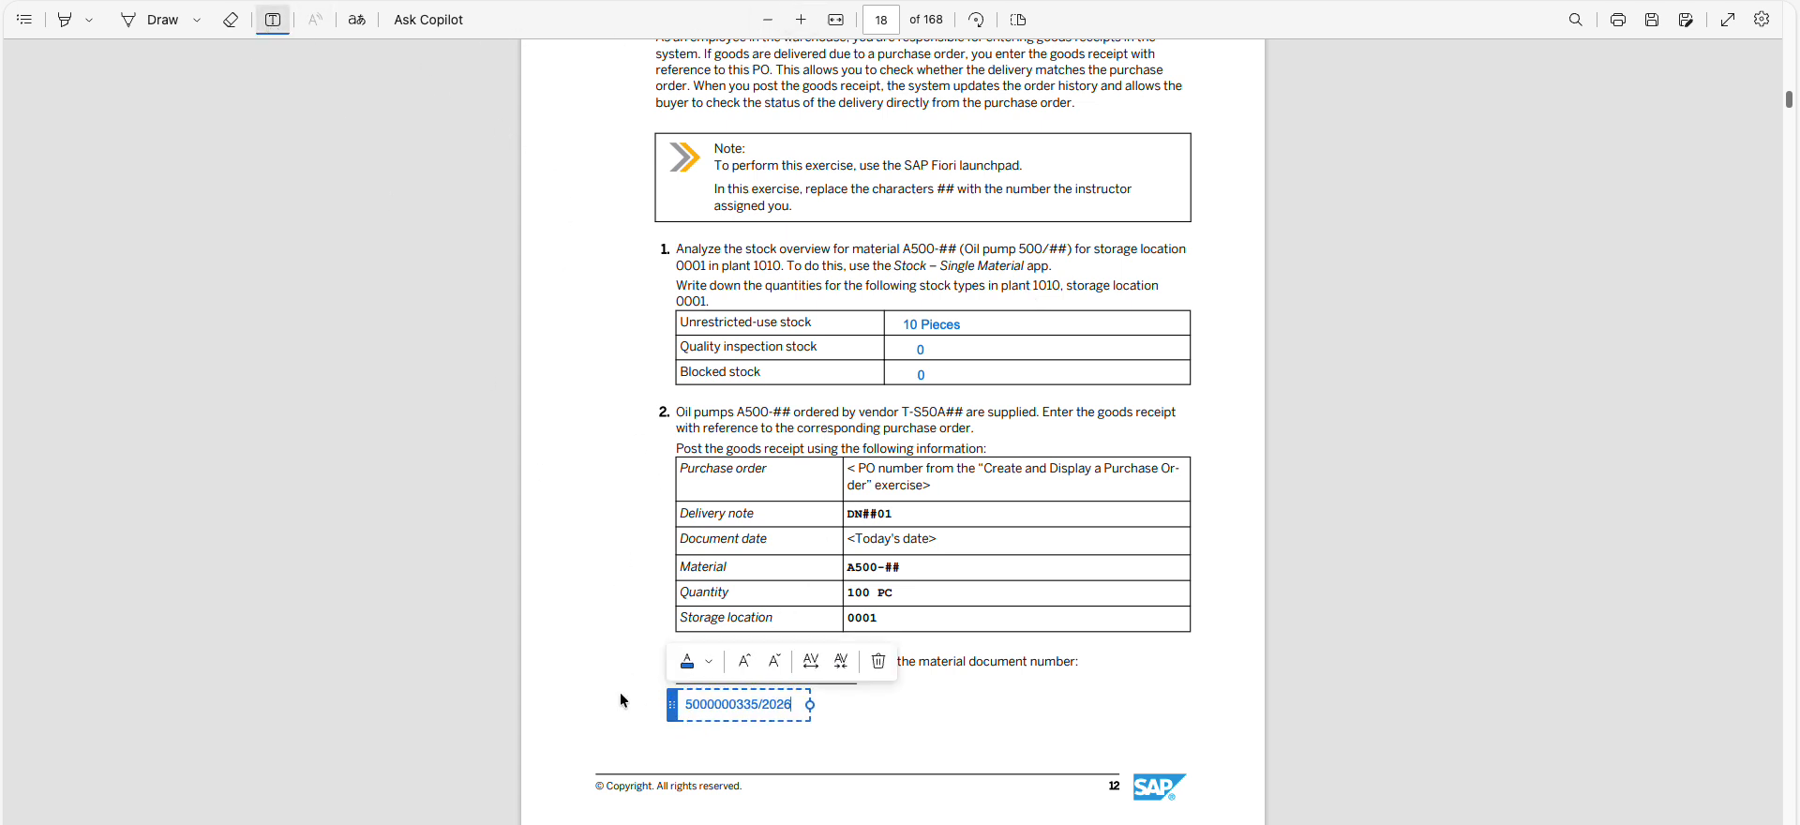
left_click(614, 693)
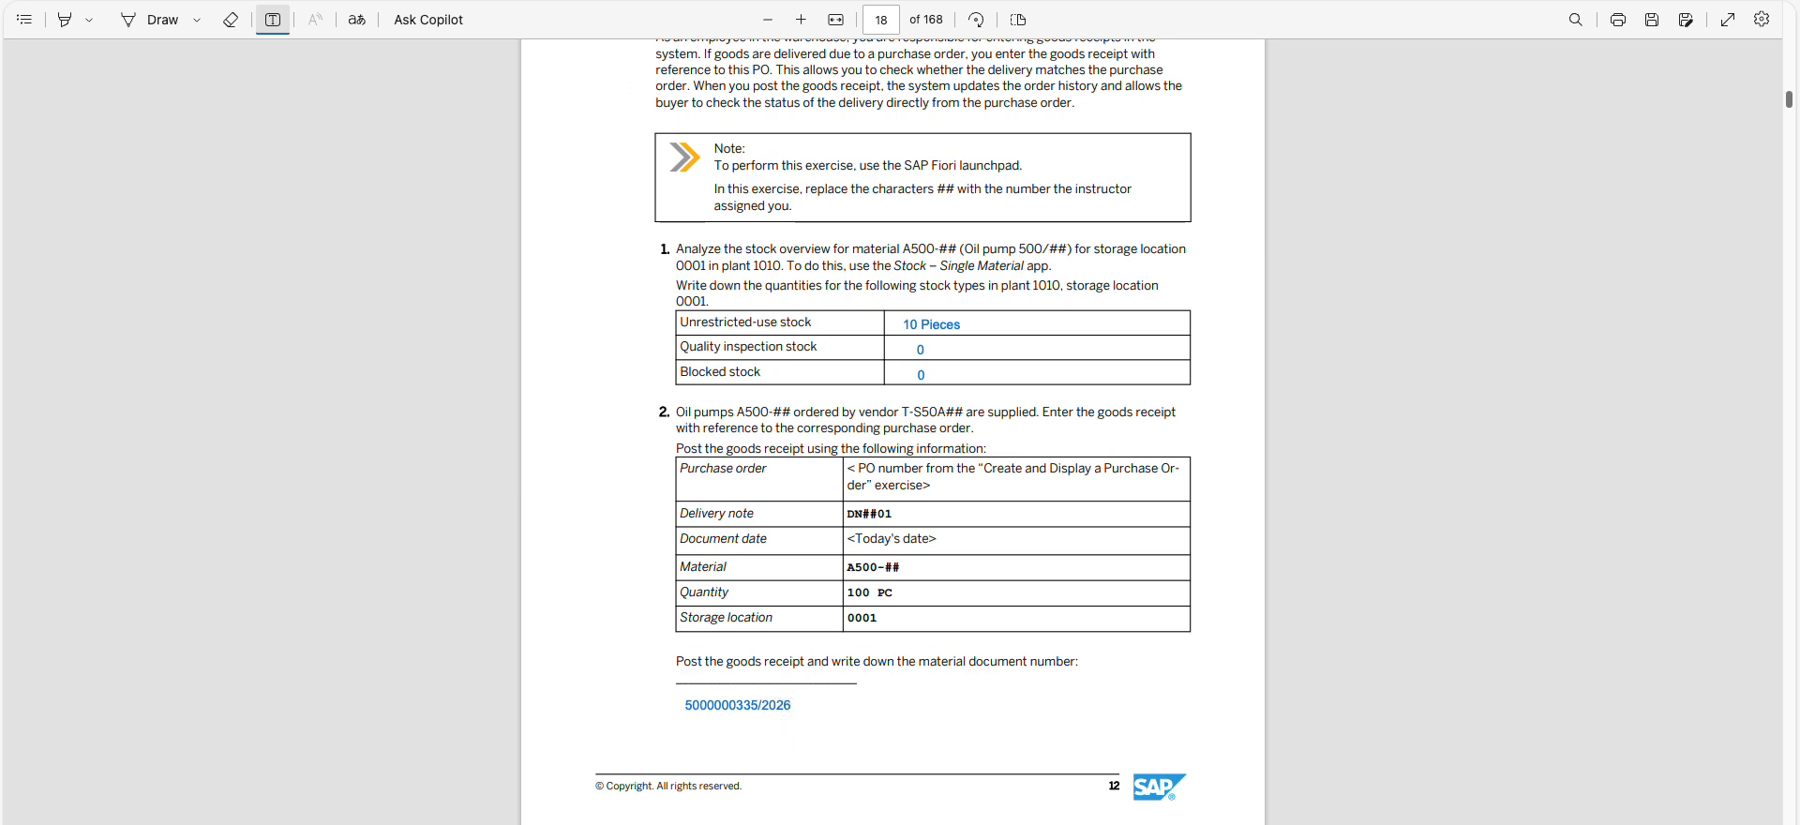
Open the created material document from the success message and review its header, transaction type, items and process flow
key("alt+Tab")
left_click(1001, 488)
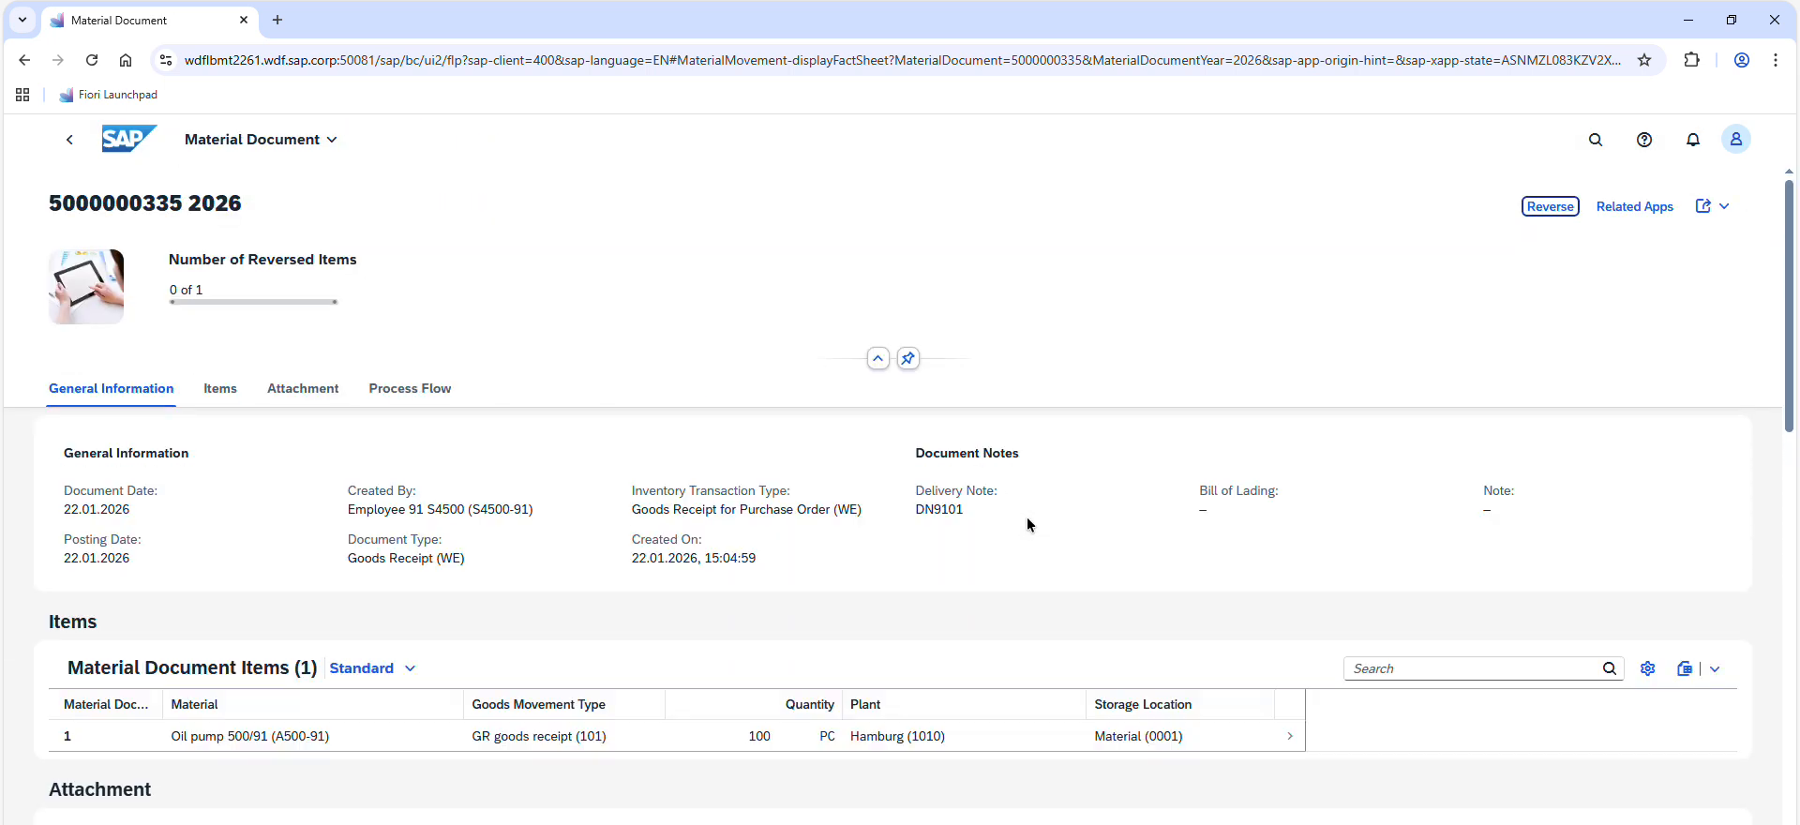
triple_click(108, 205)
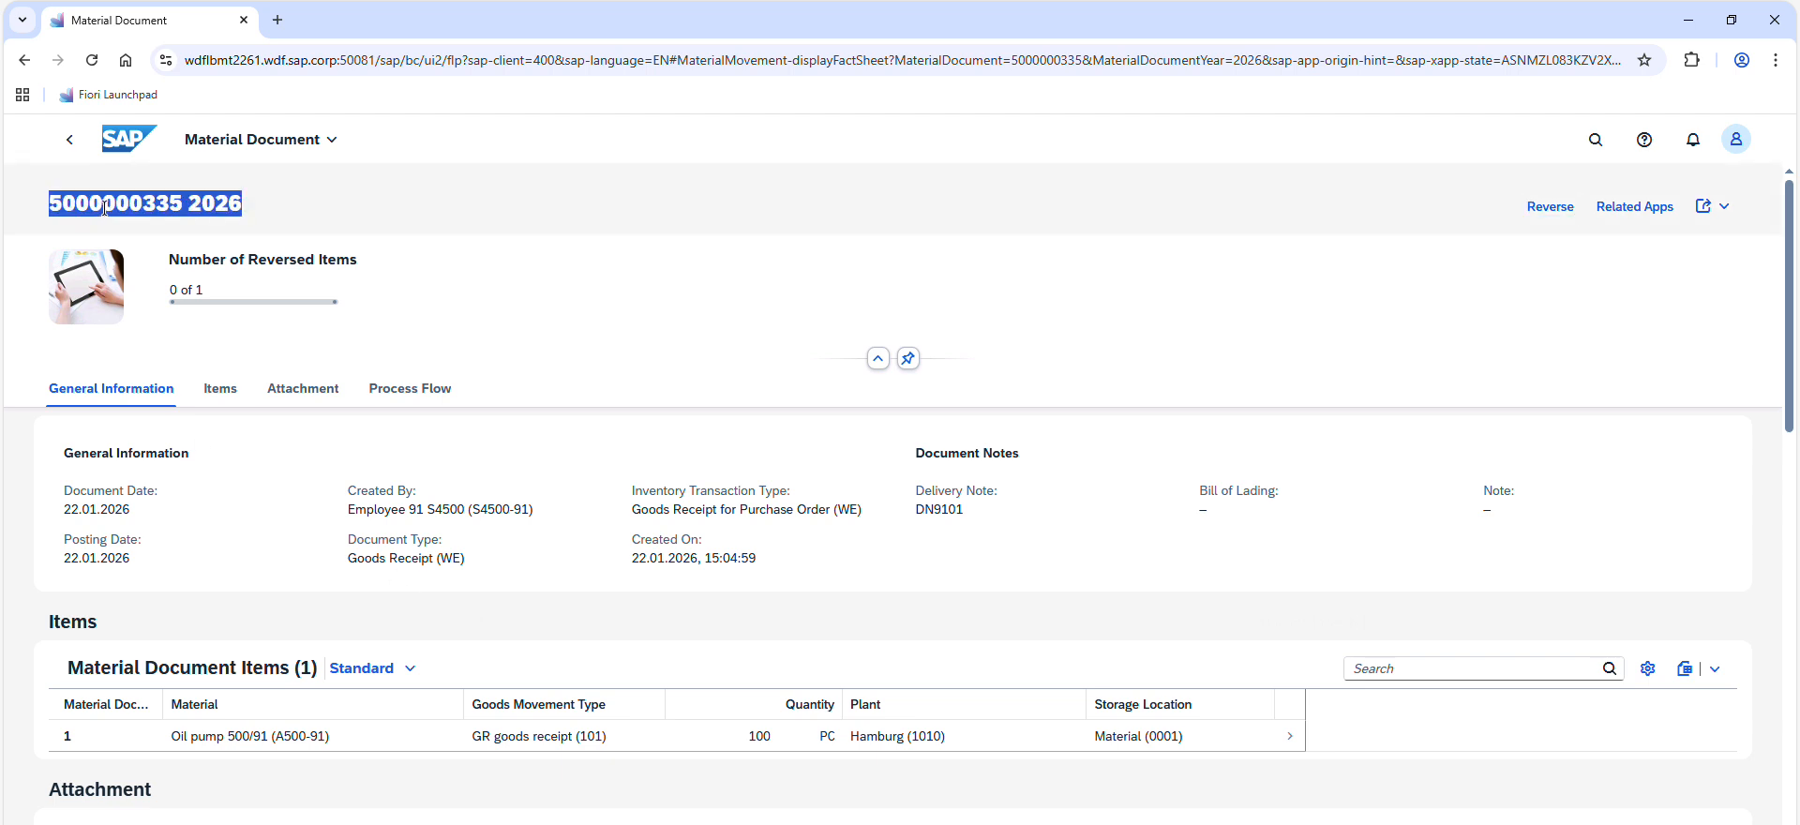
left_click(108, 205)
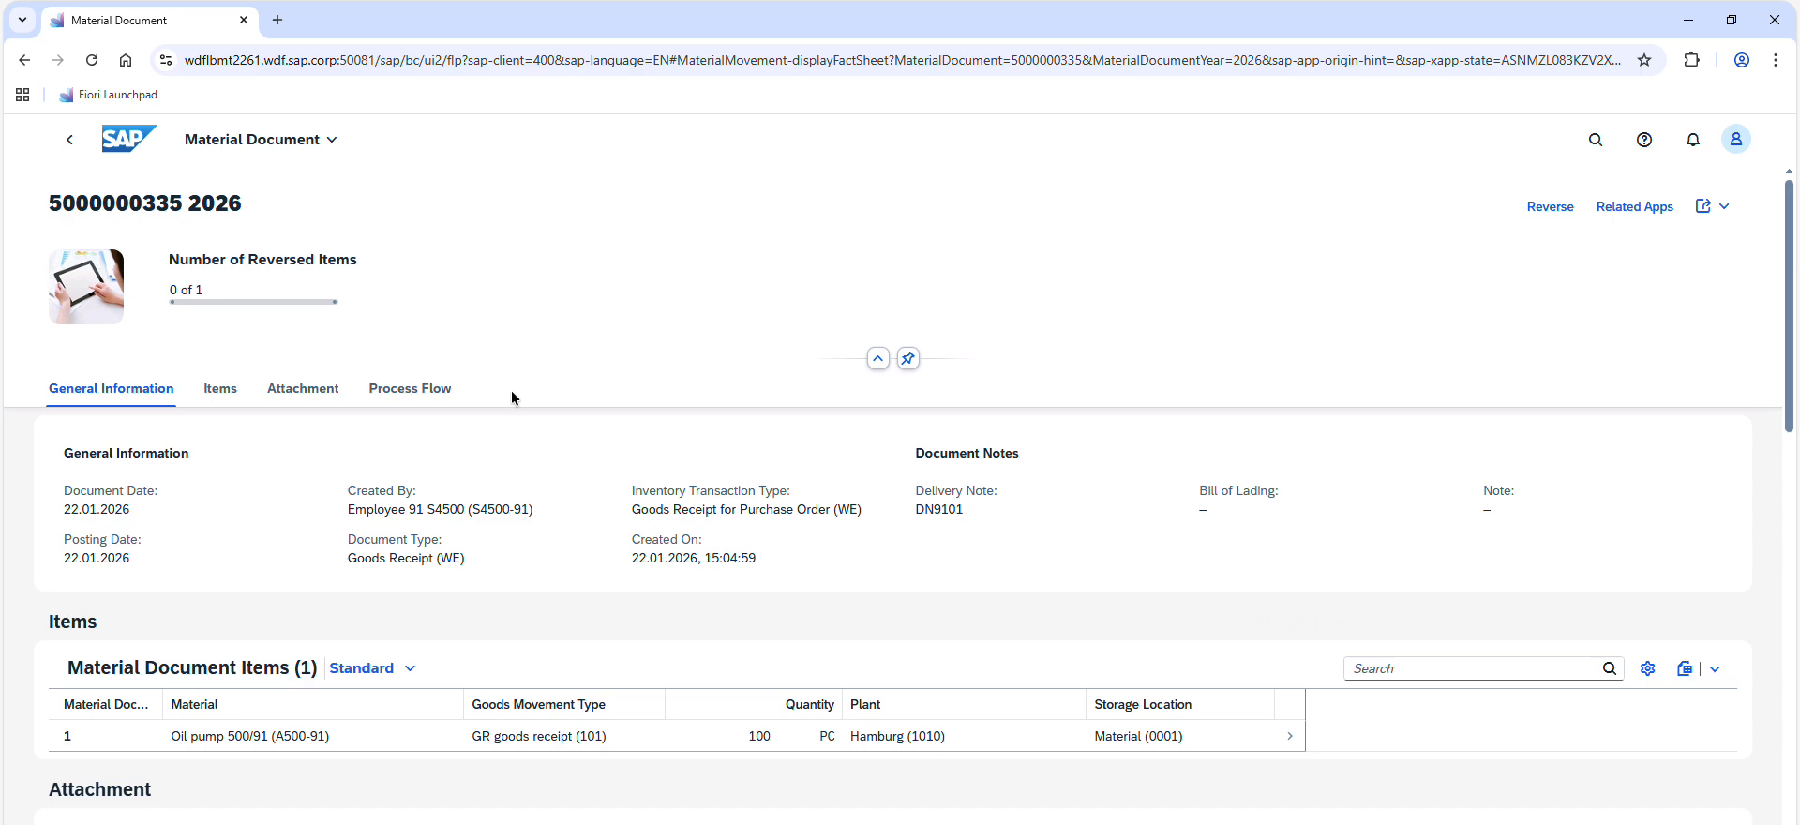
triple_click(750, 512)
left_click(750, 512)
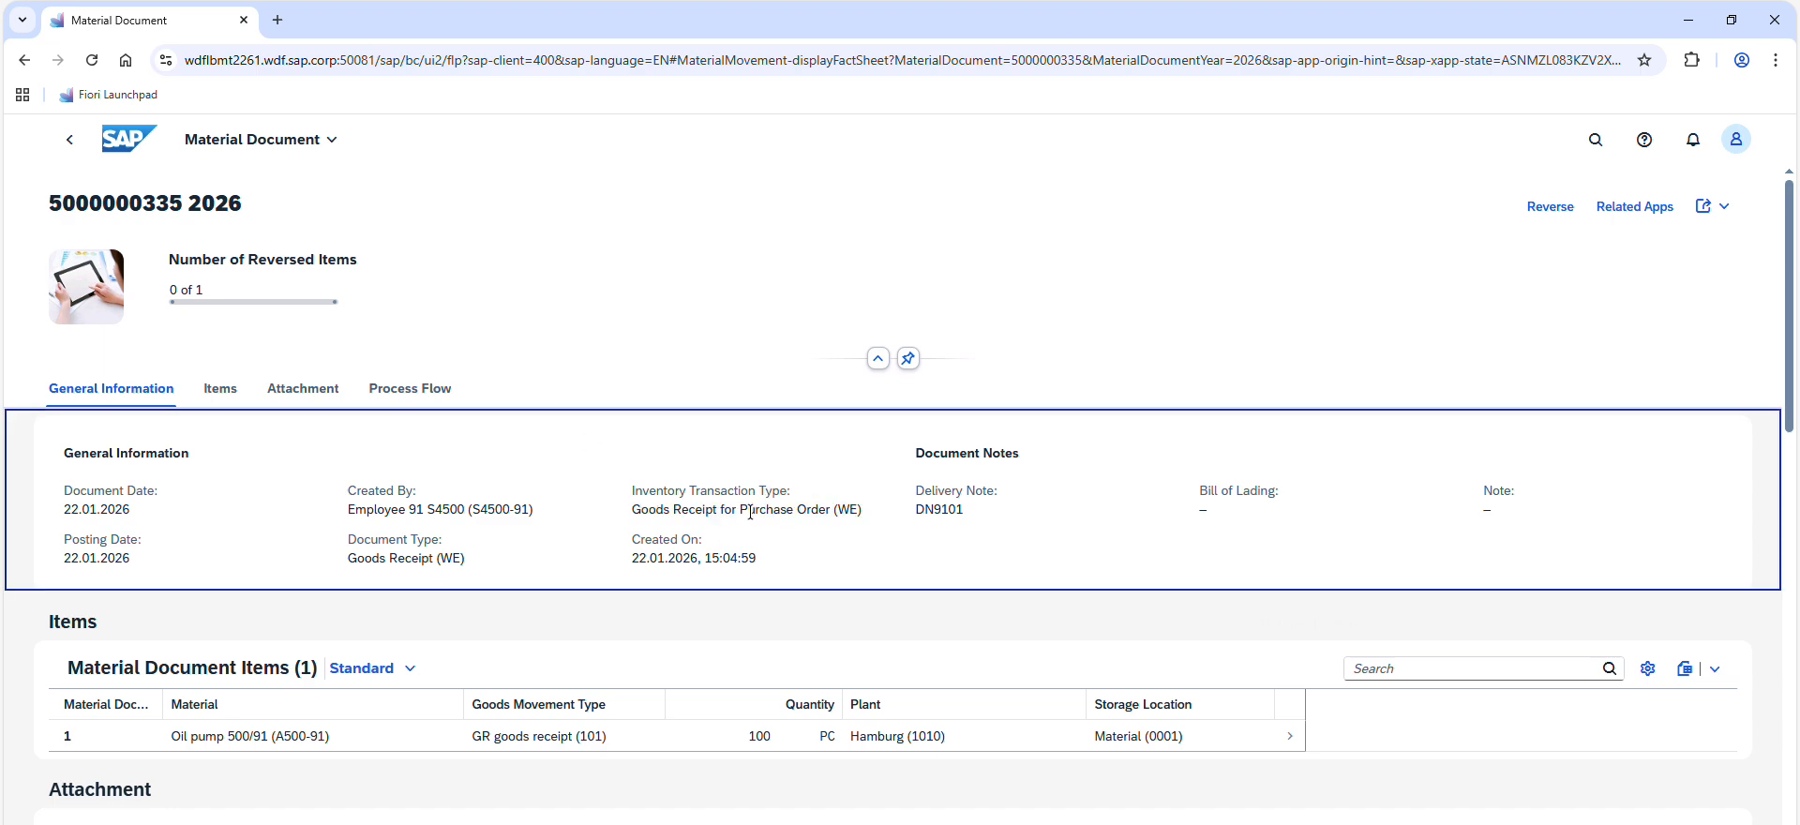
scroll(736, 509, "down", 3)
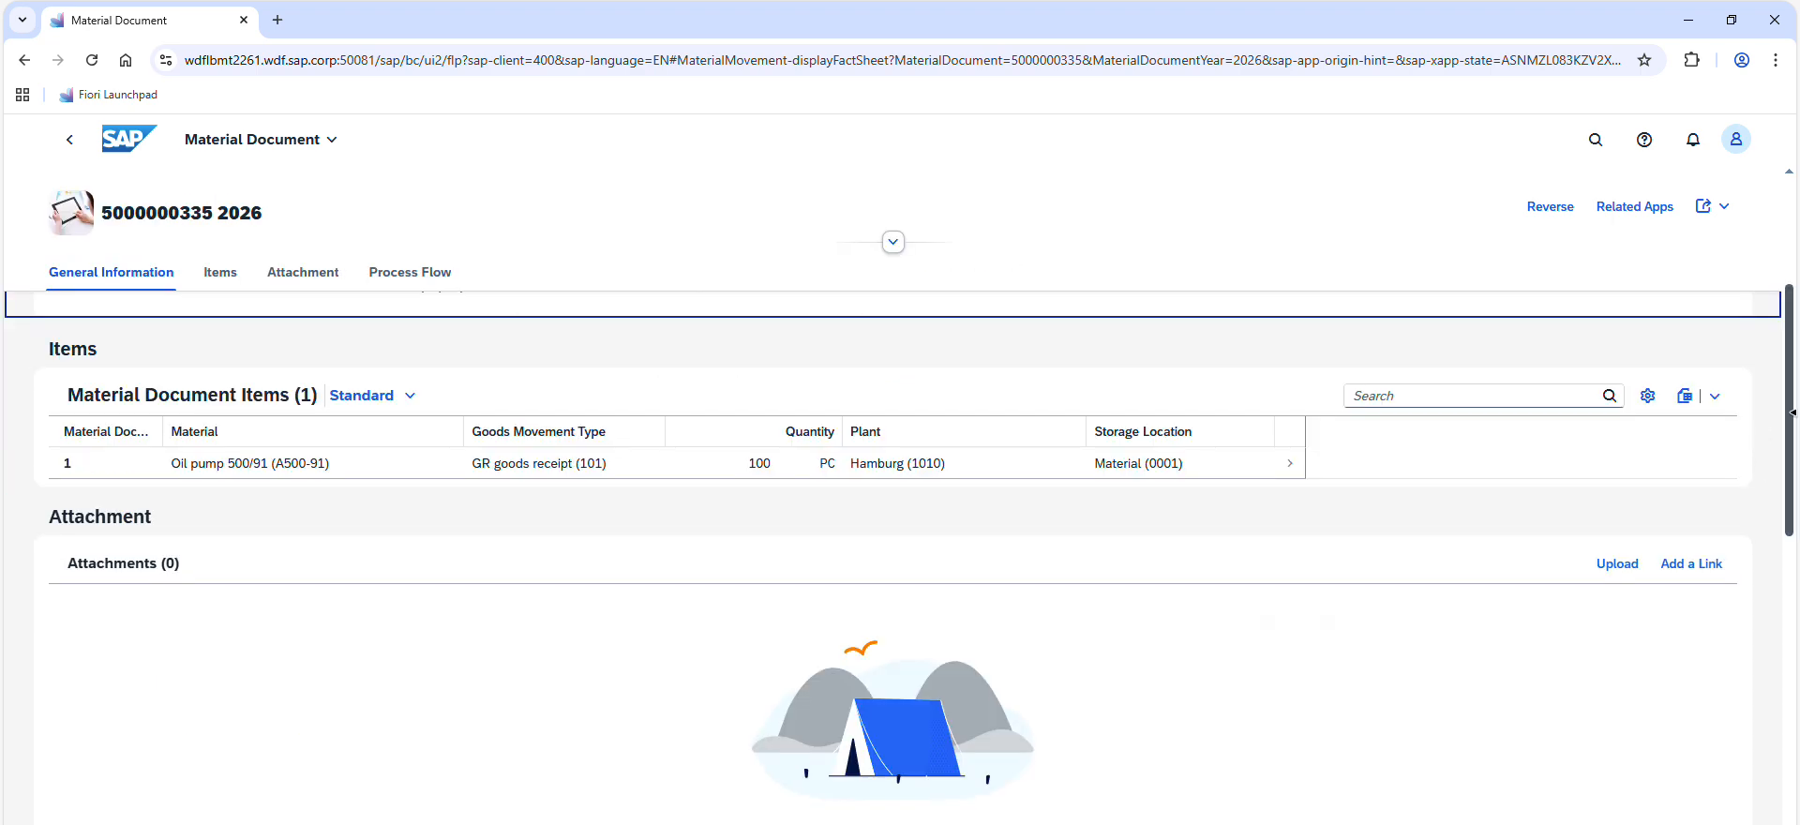
left_click_drag(1789, 472, 1787, 759)
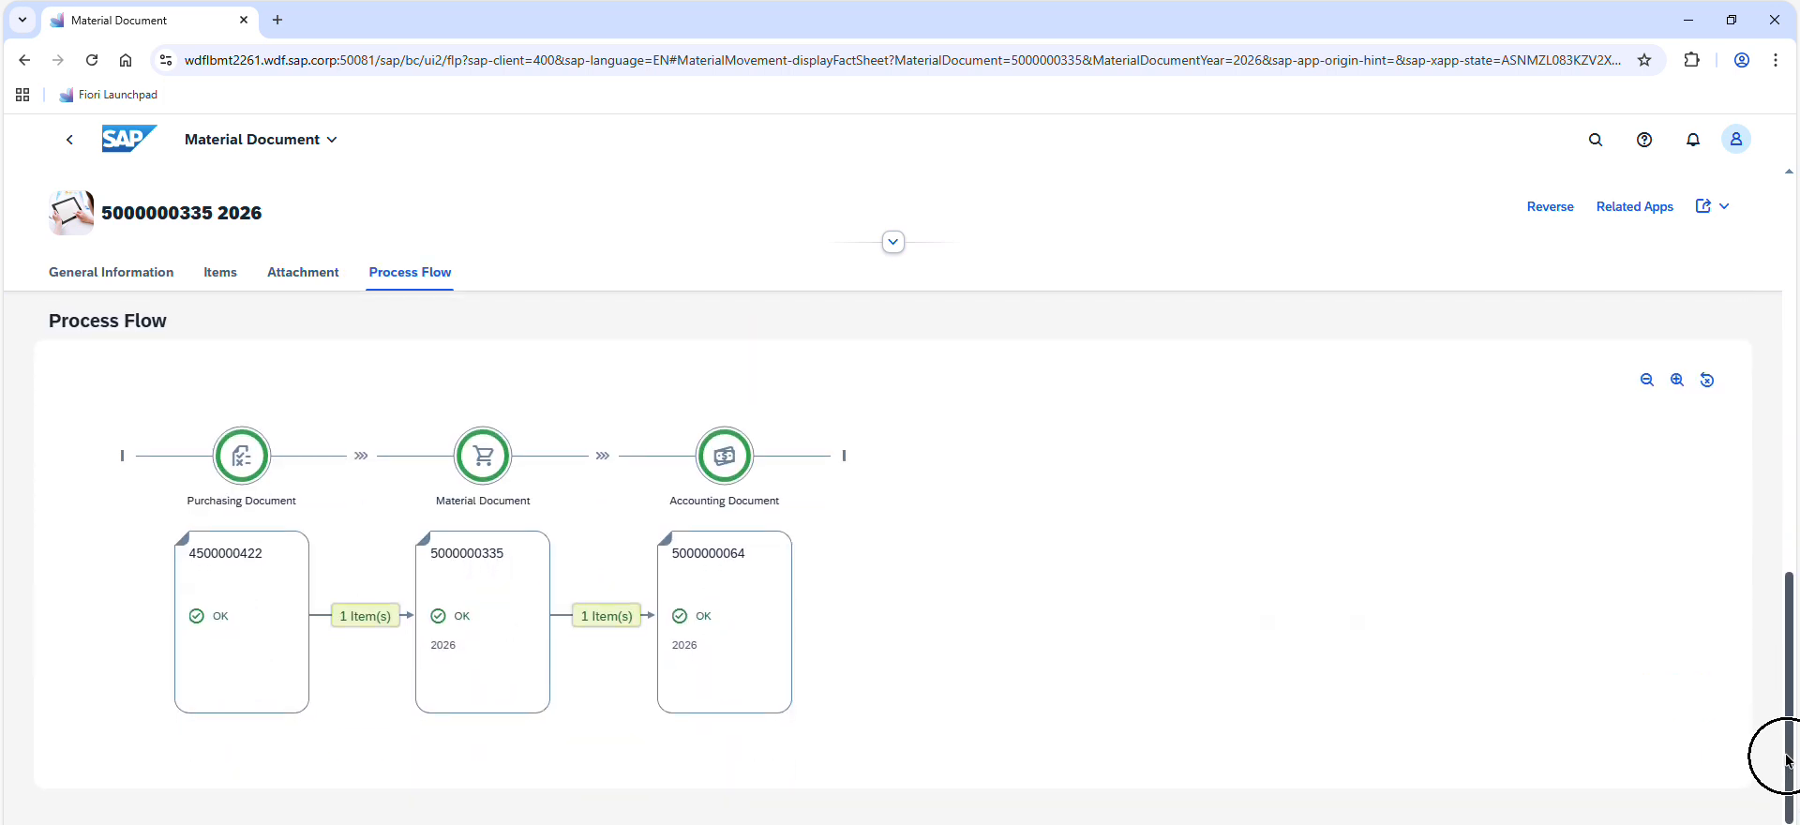
left_click_drag(671, 502, 779, 505)
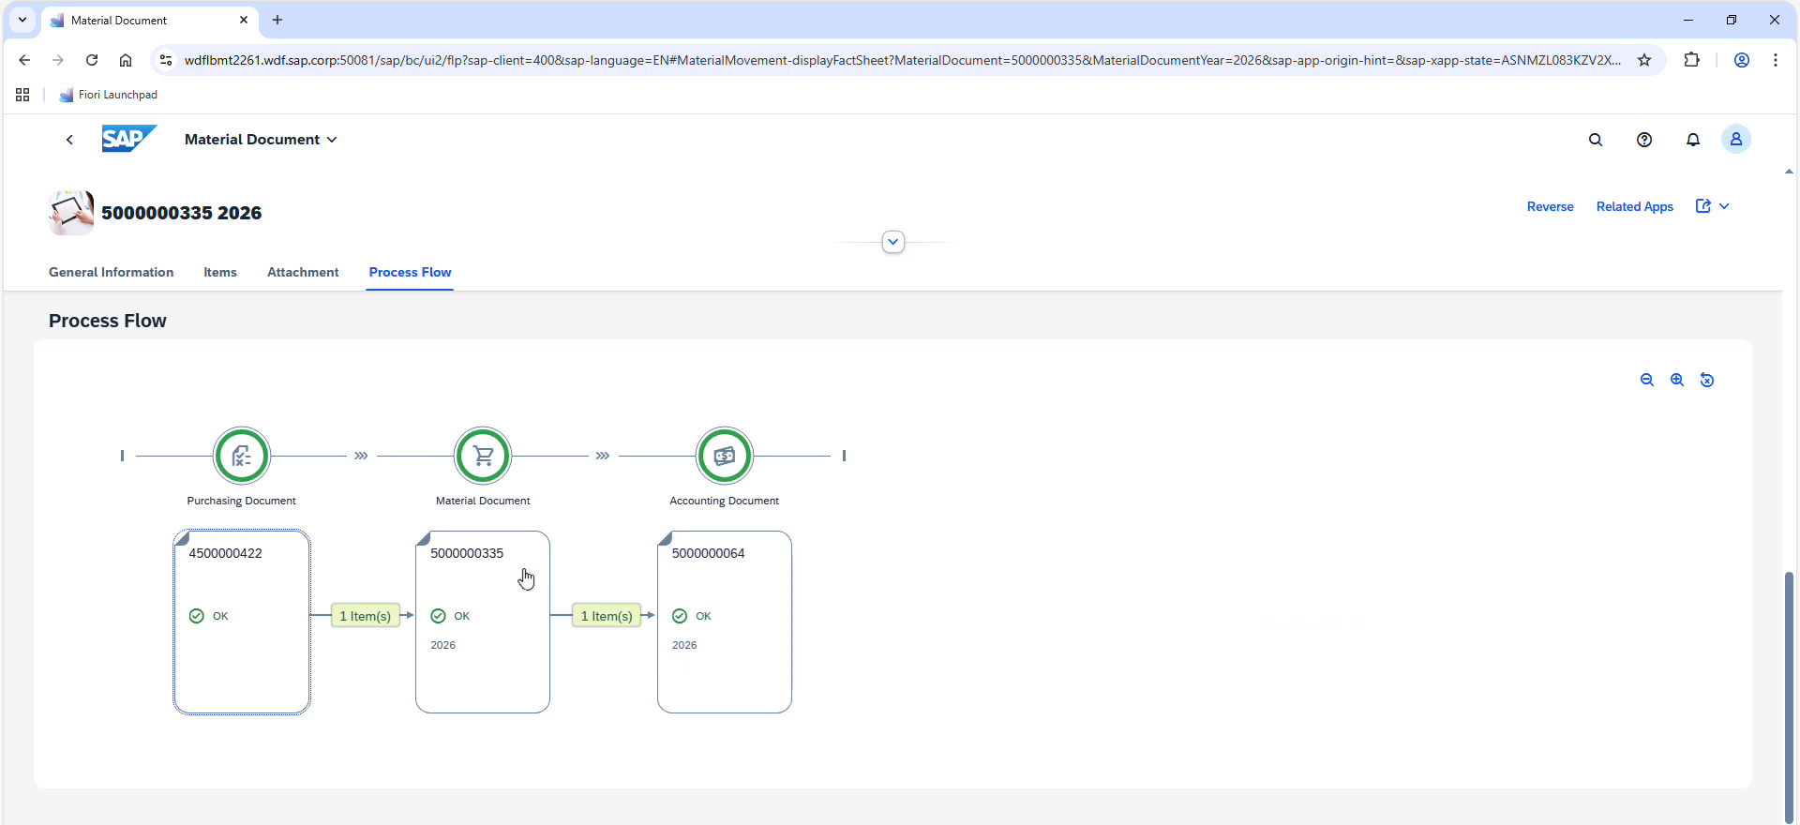
Open the accounting document from the process flow and examine the journal entry's dates, posting period and entry type
left_click(763, 602)
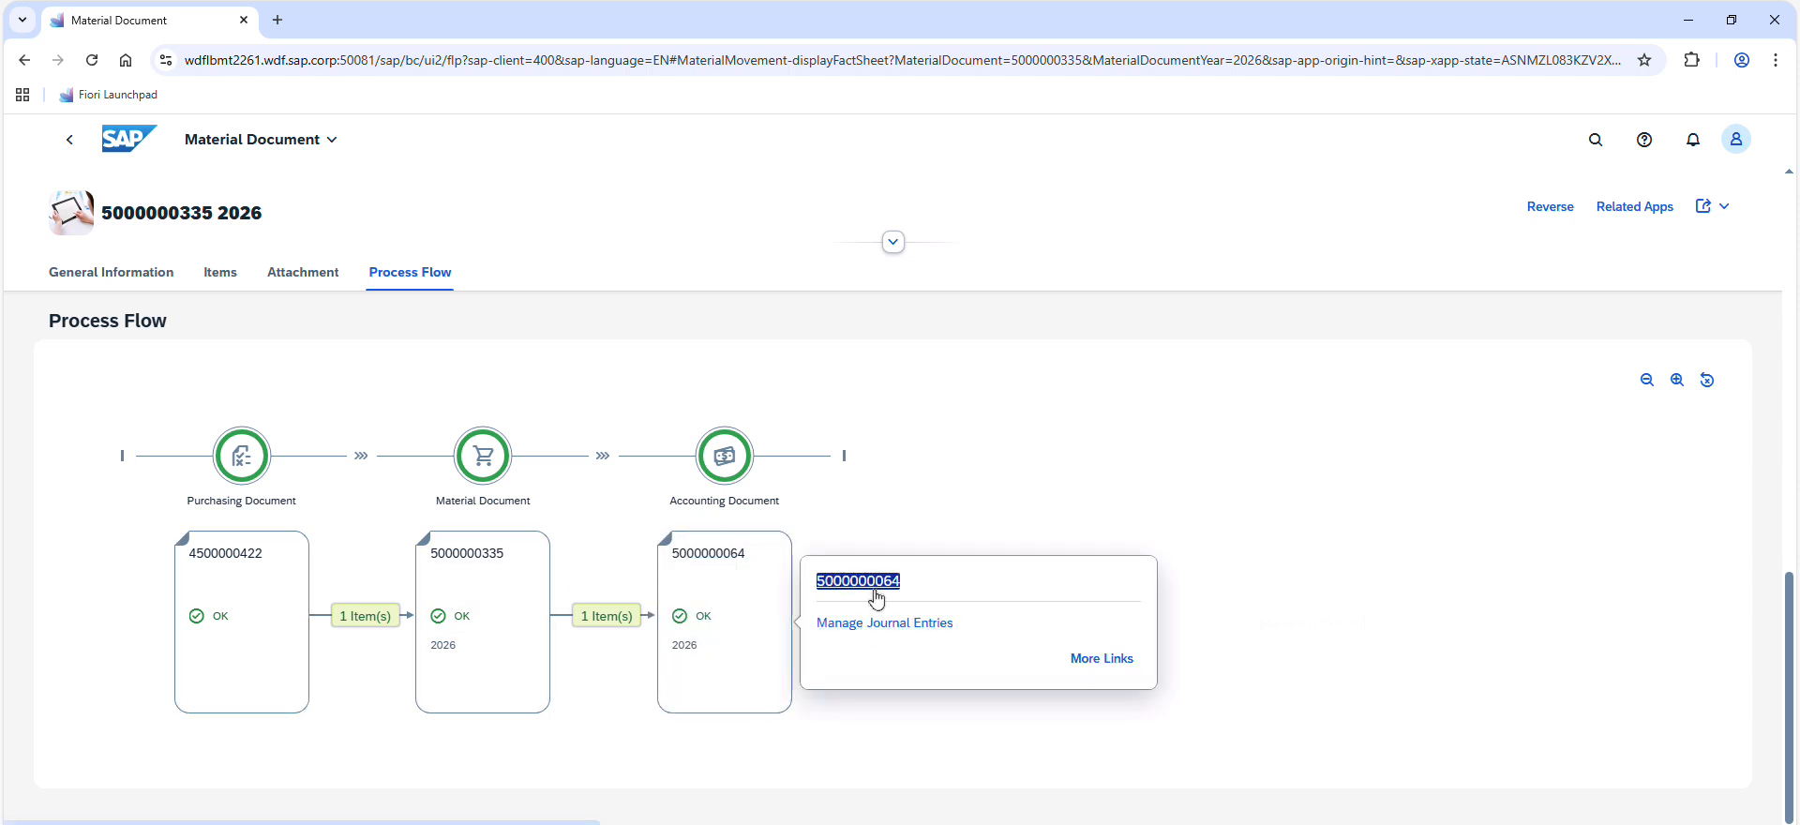
left_click(875, 590)
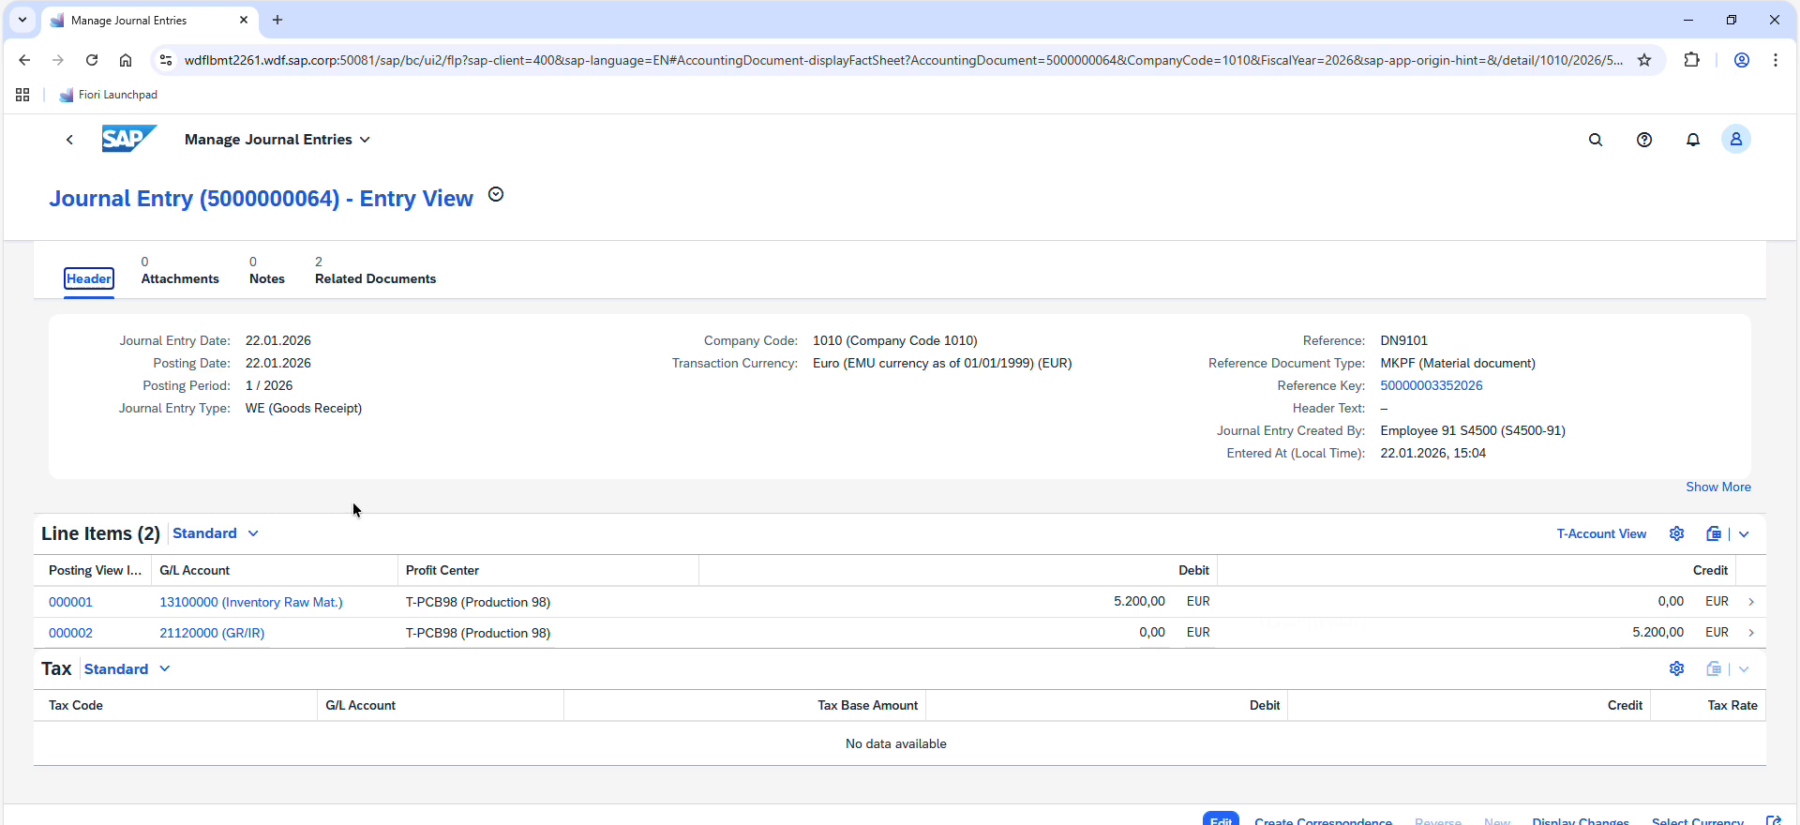
left_click_drag(247, 337, 330, 360)
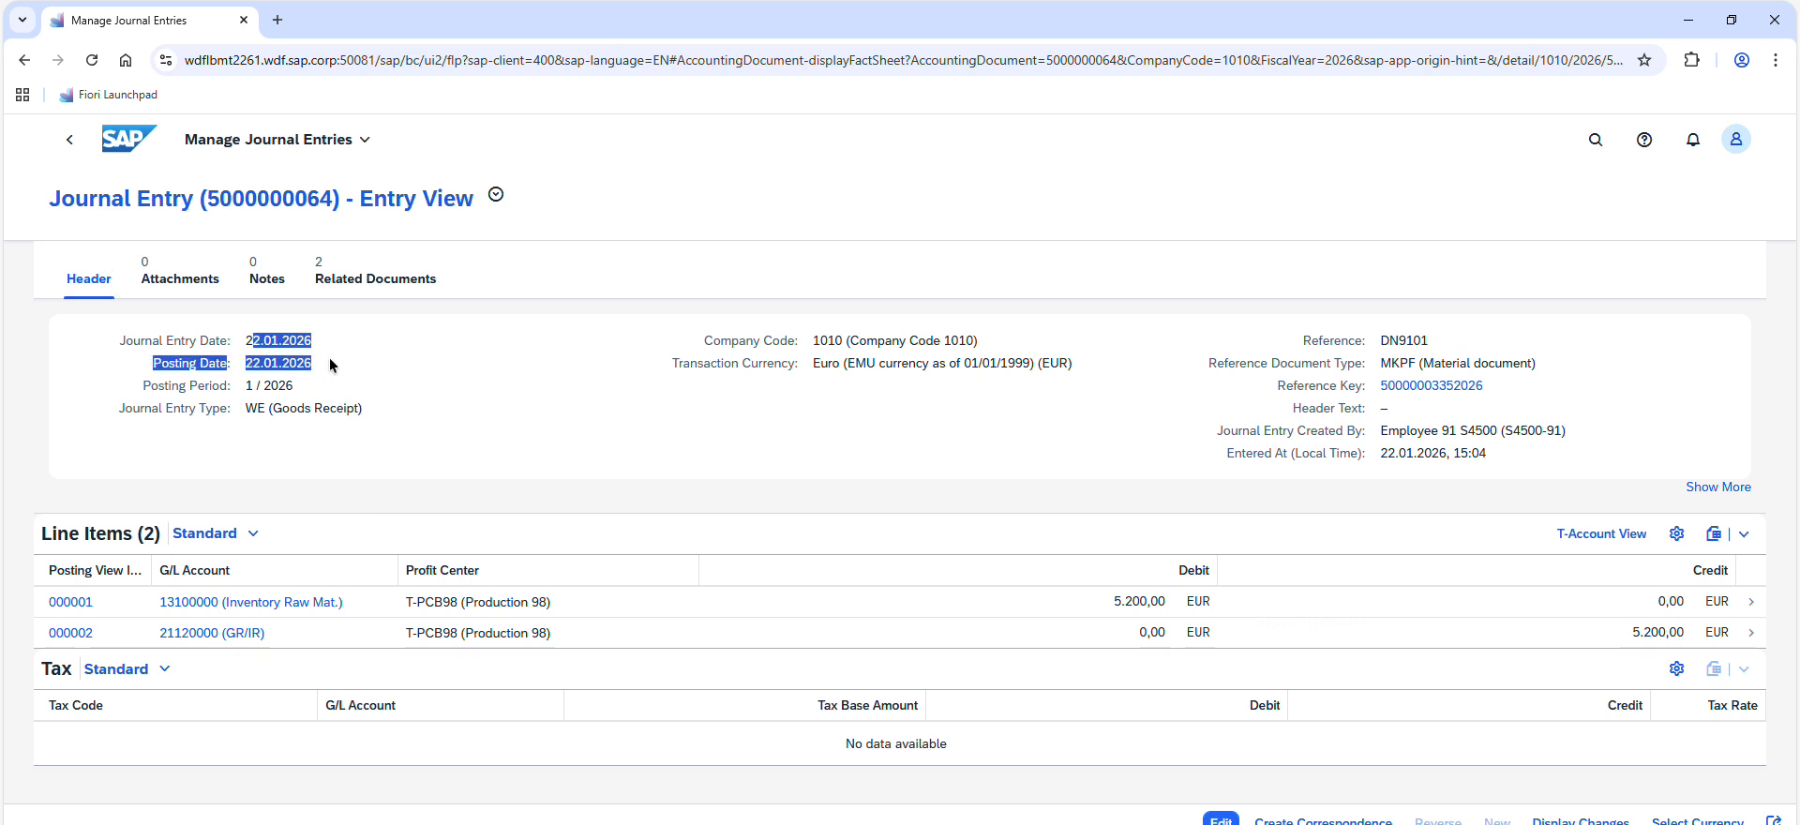
left_click(330, 361)
triple_click(284, 385)
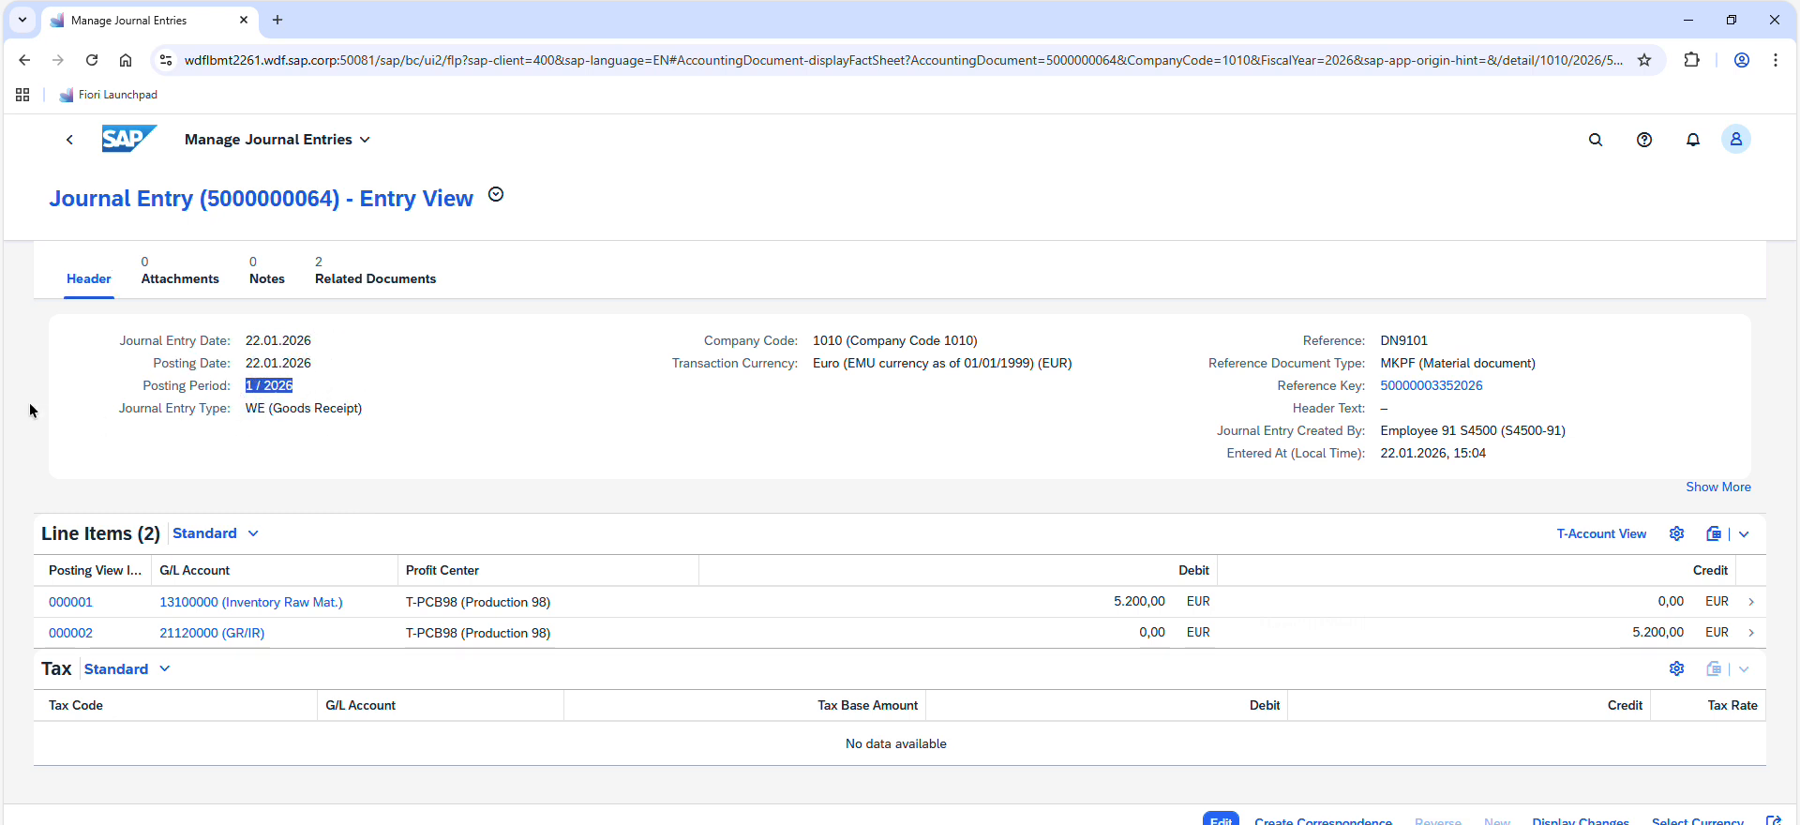
left_click_drag(248, 408, 379, 414)
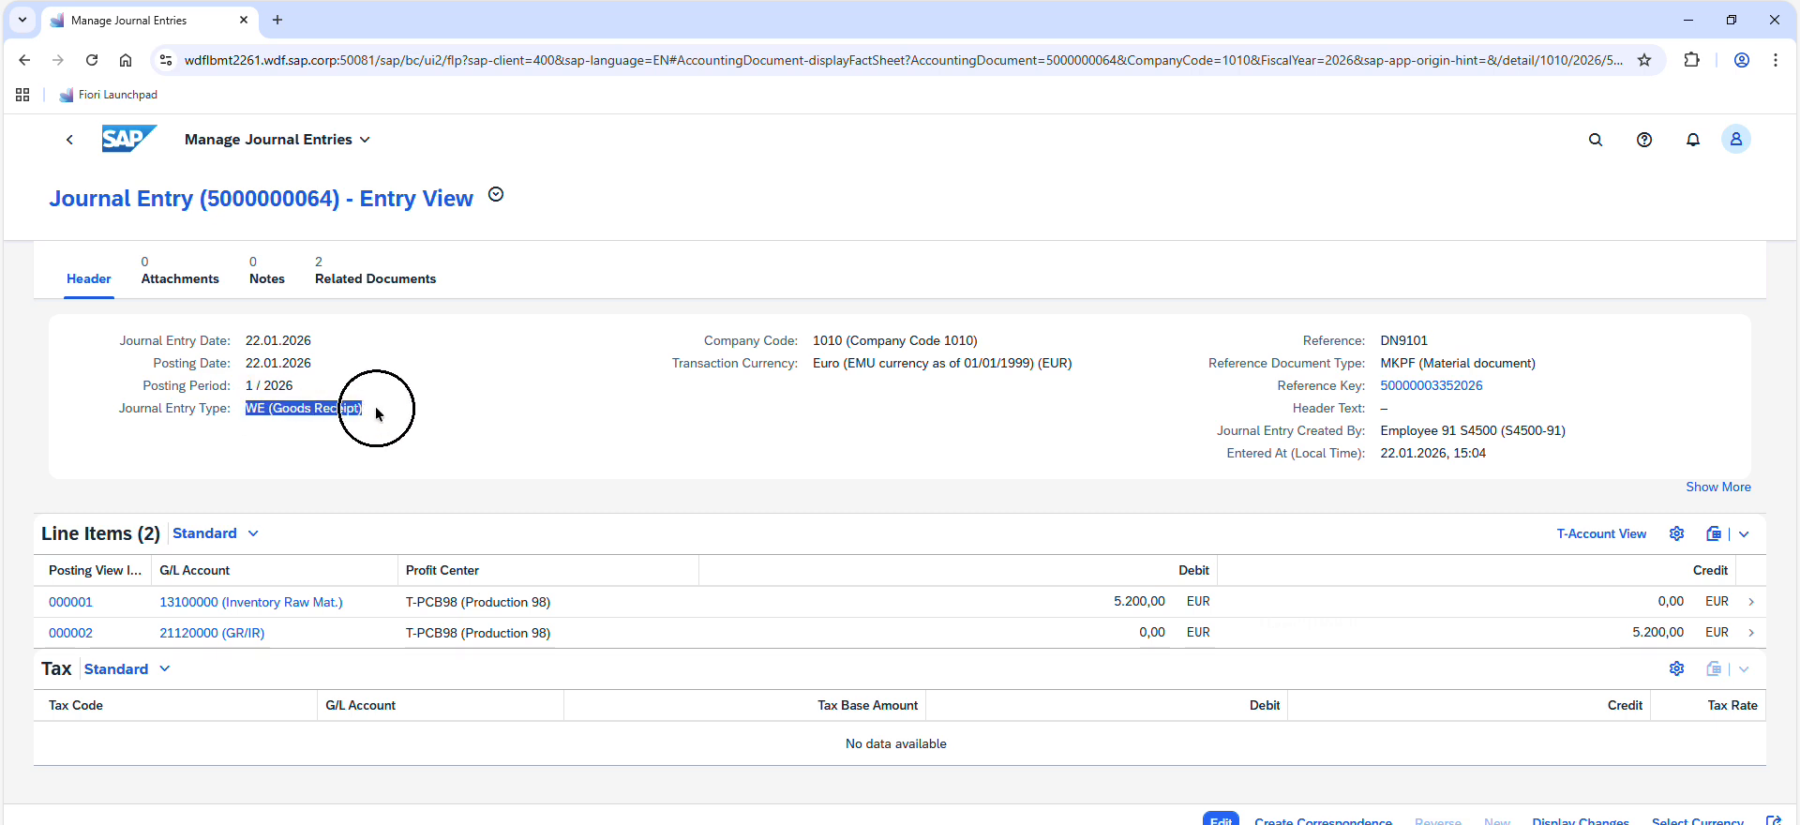
left_click(373, 416)
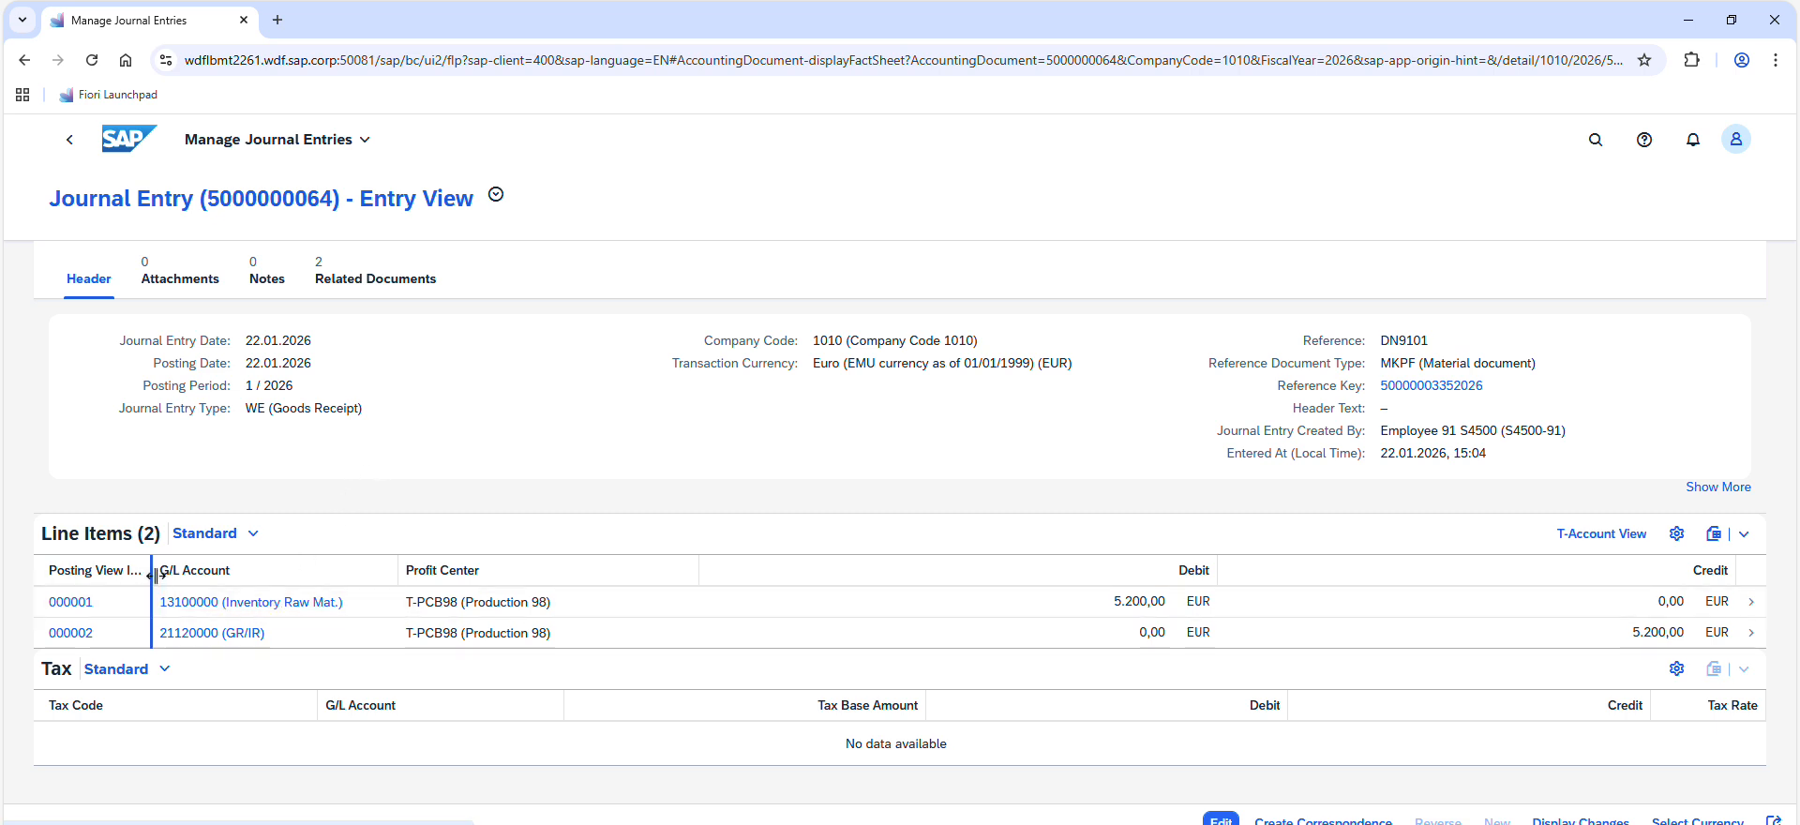
Widen the Posting View Item and G/L Account columns in the journal entry's line items so their contents are fully readable
left_click_drag(150, 601, 332, 577)
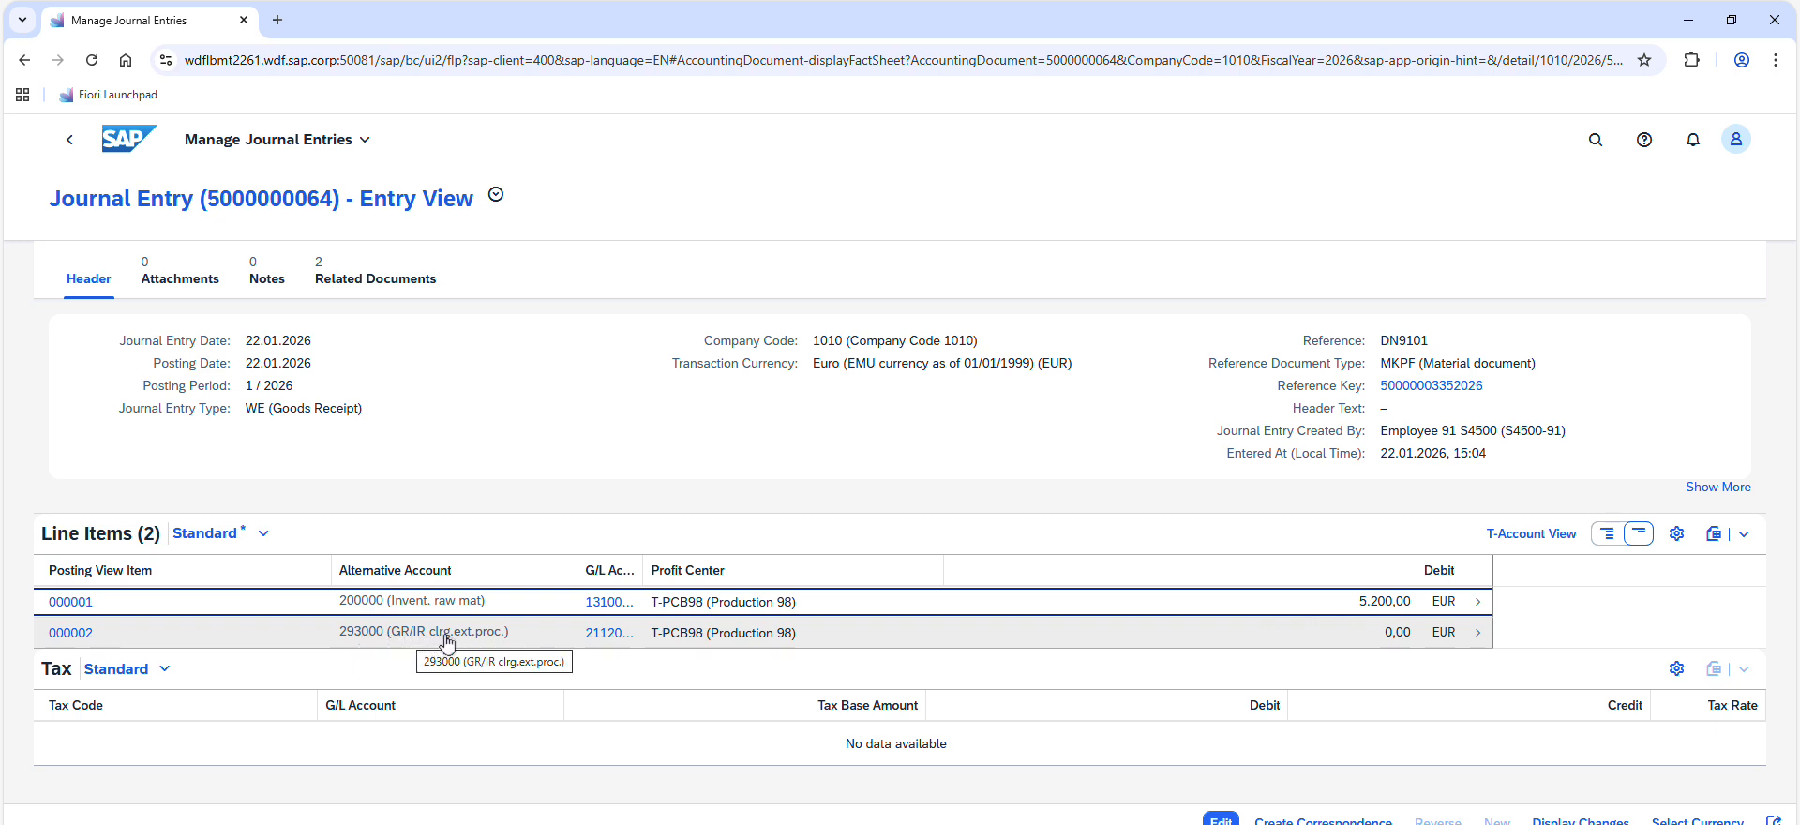
left_click_drag(643, 572, 765, 570)
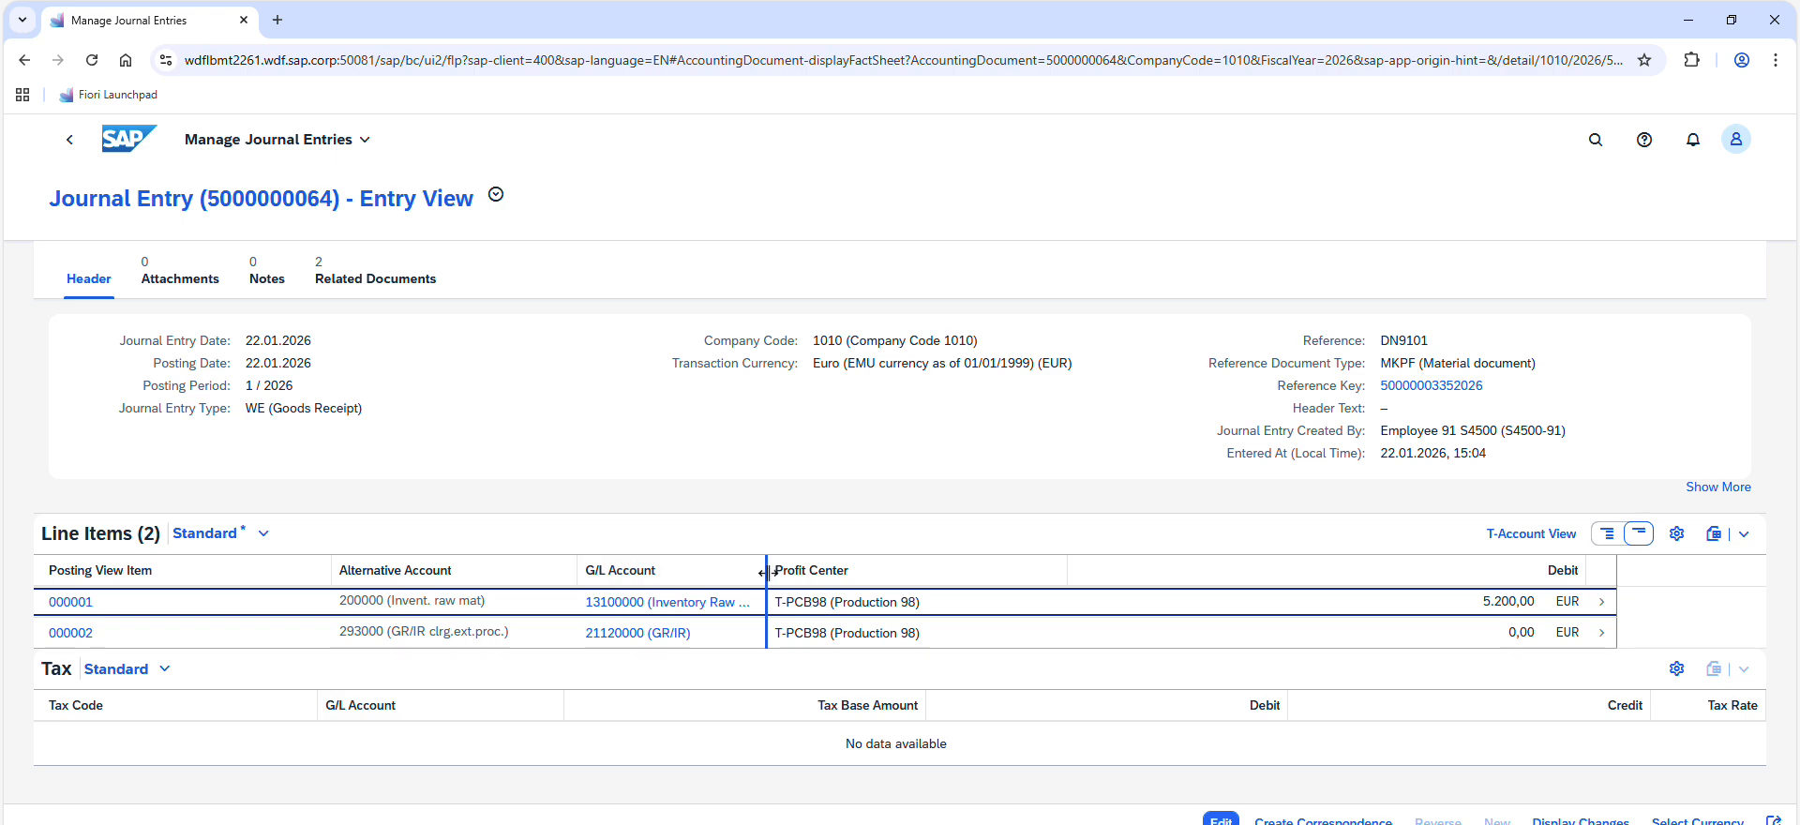
left_click_drag(765, 572, 879, 569)
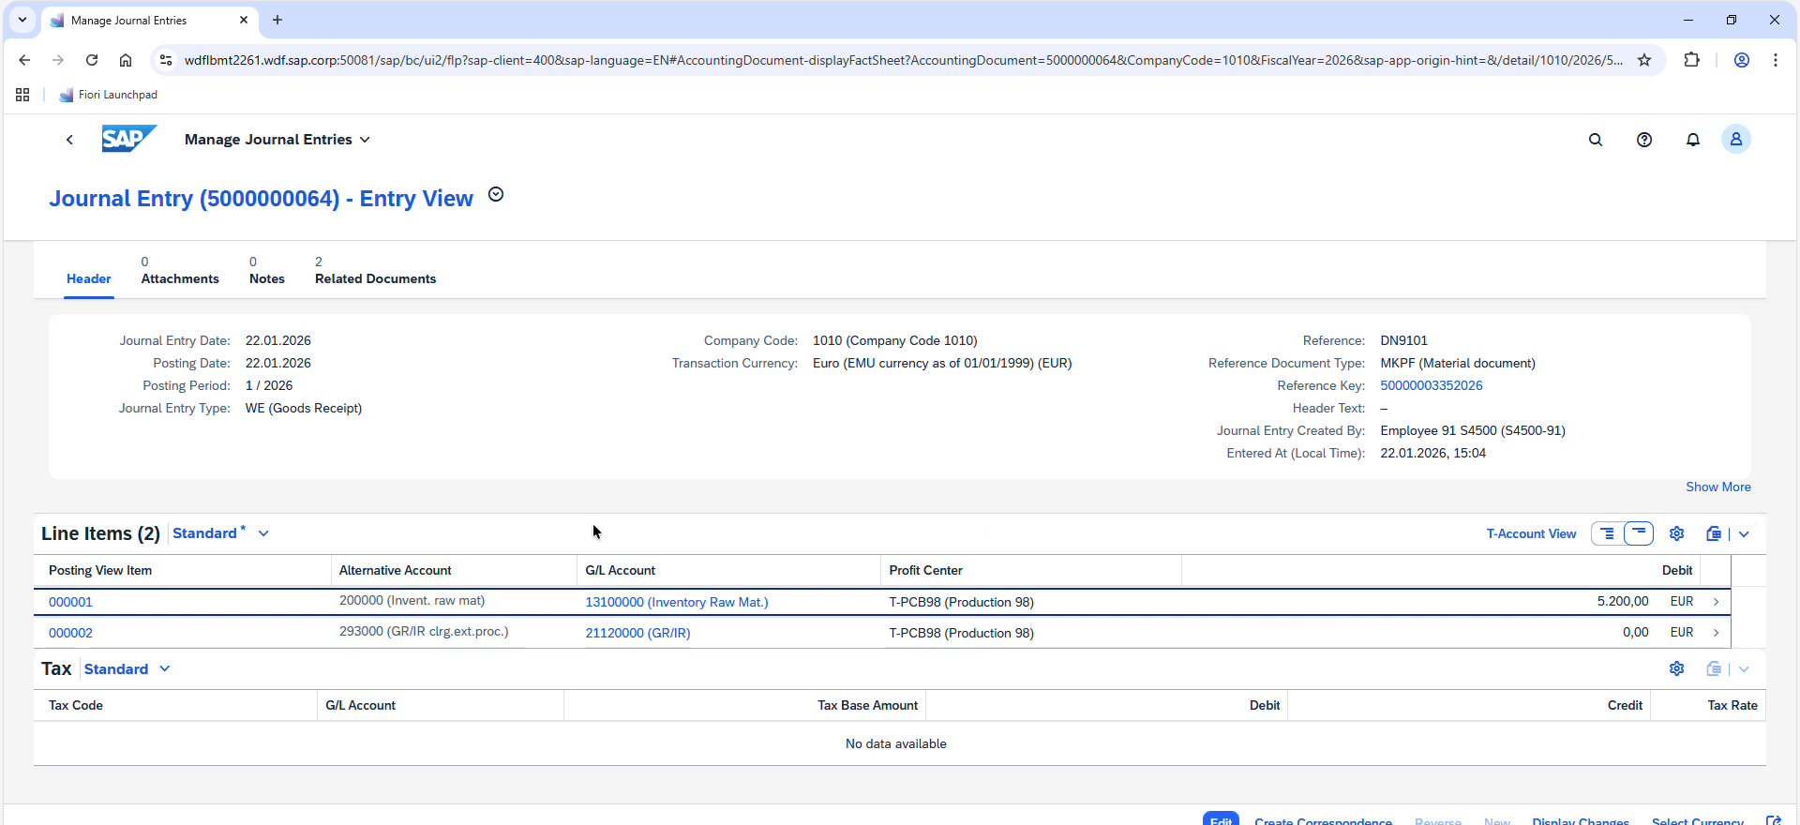
left_click(559, 497)
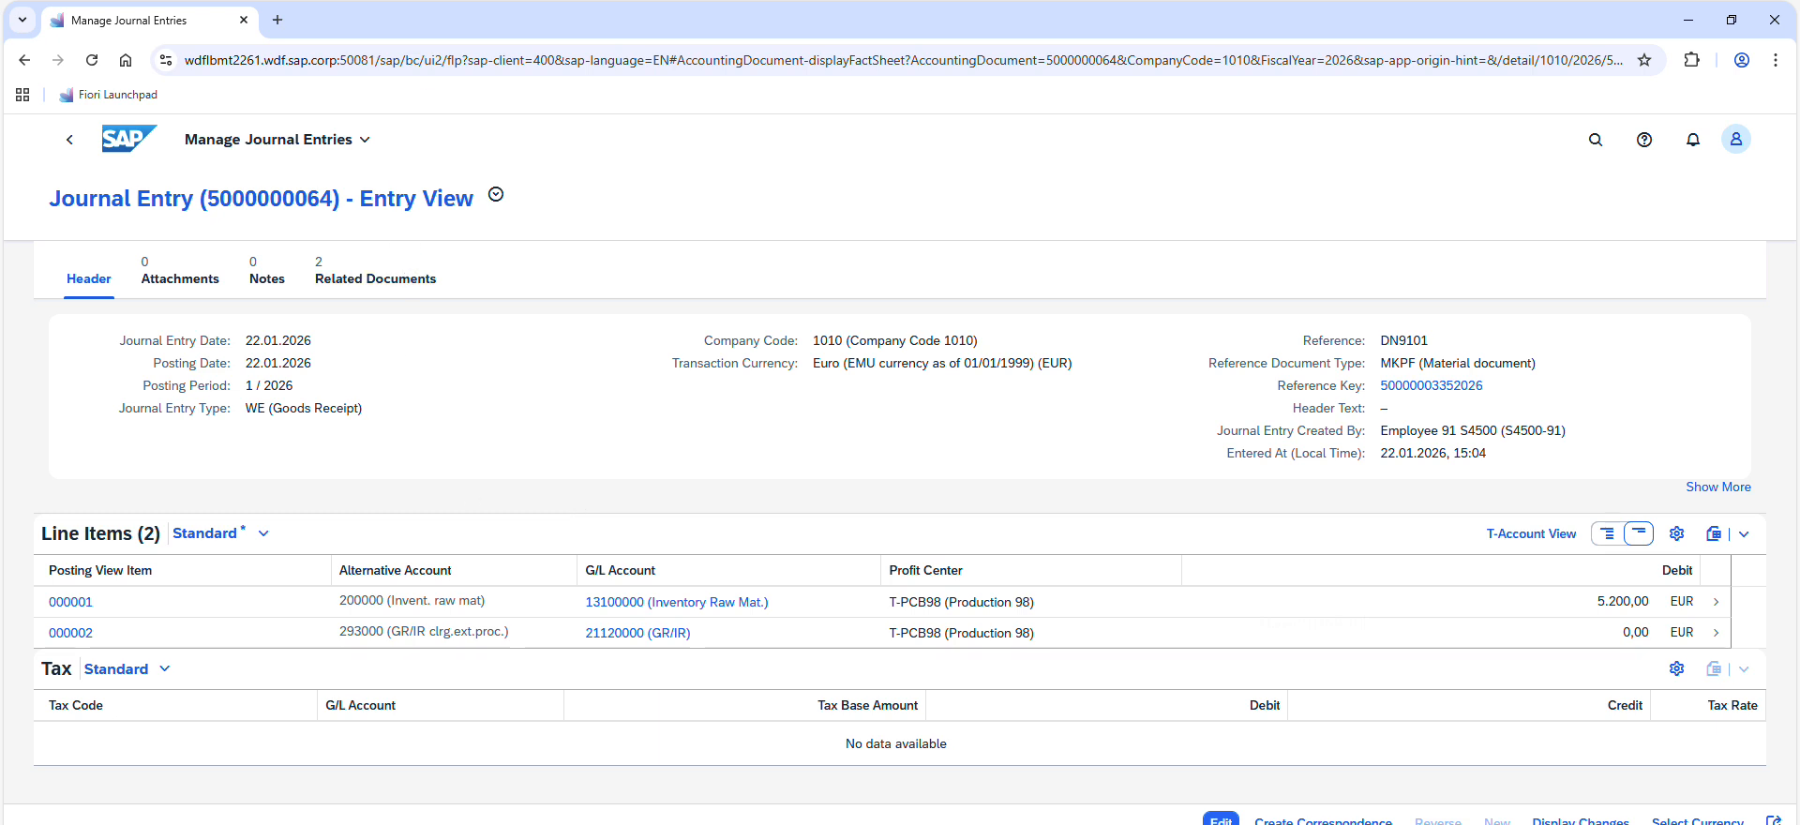
Return to the exercise PDF and read the instructions for tasks 3 and 4
key("alt+Tab")
scroll(792, 420, "down", 5)
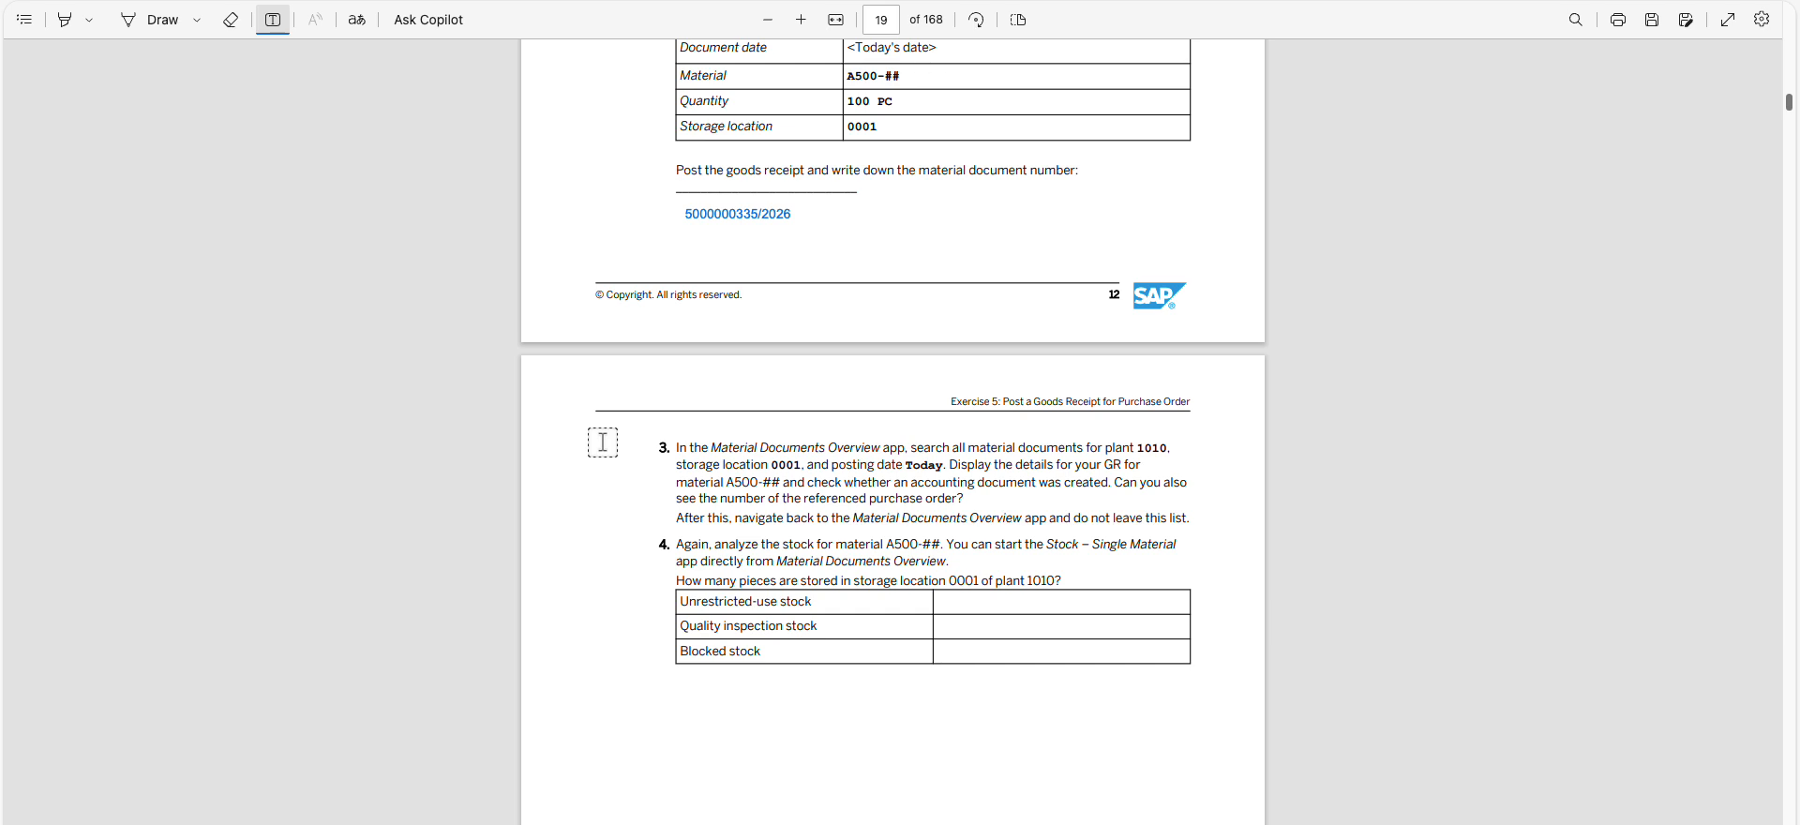
Copy the app name Material Documents Overview from the exercise PDF, search for it in SAP Fiori and open the app
key("Escape")
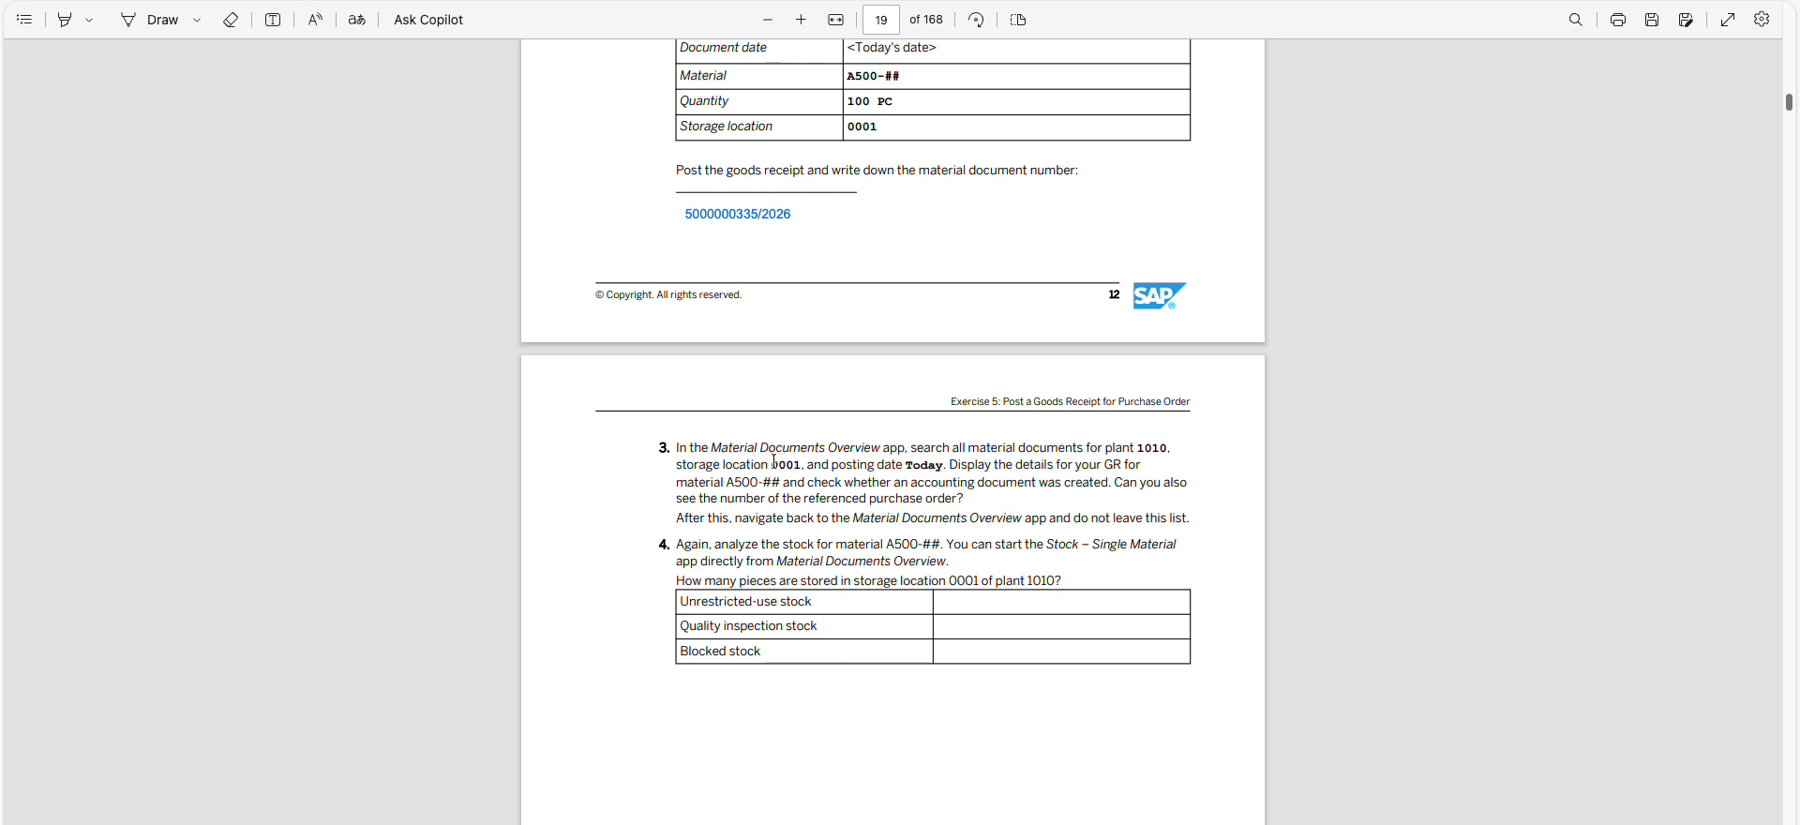
left_click_drag(717, 447, 882, 448)
key("ctrl+c")
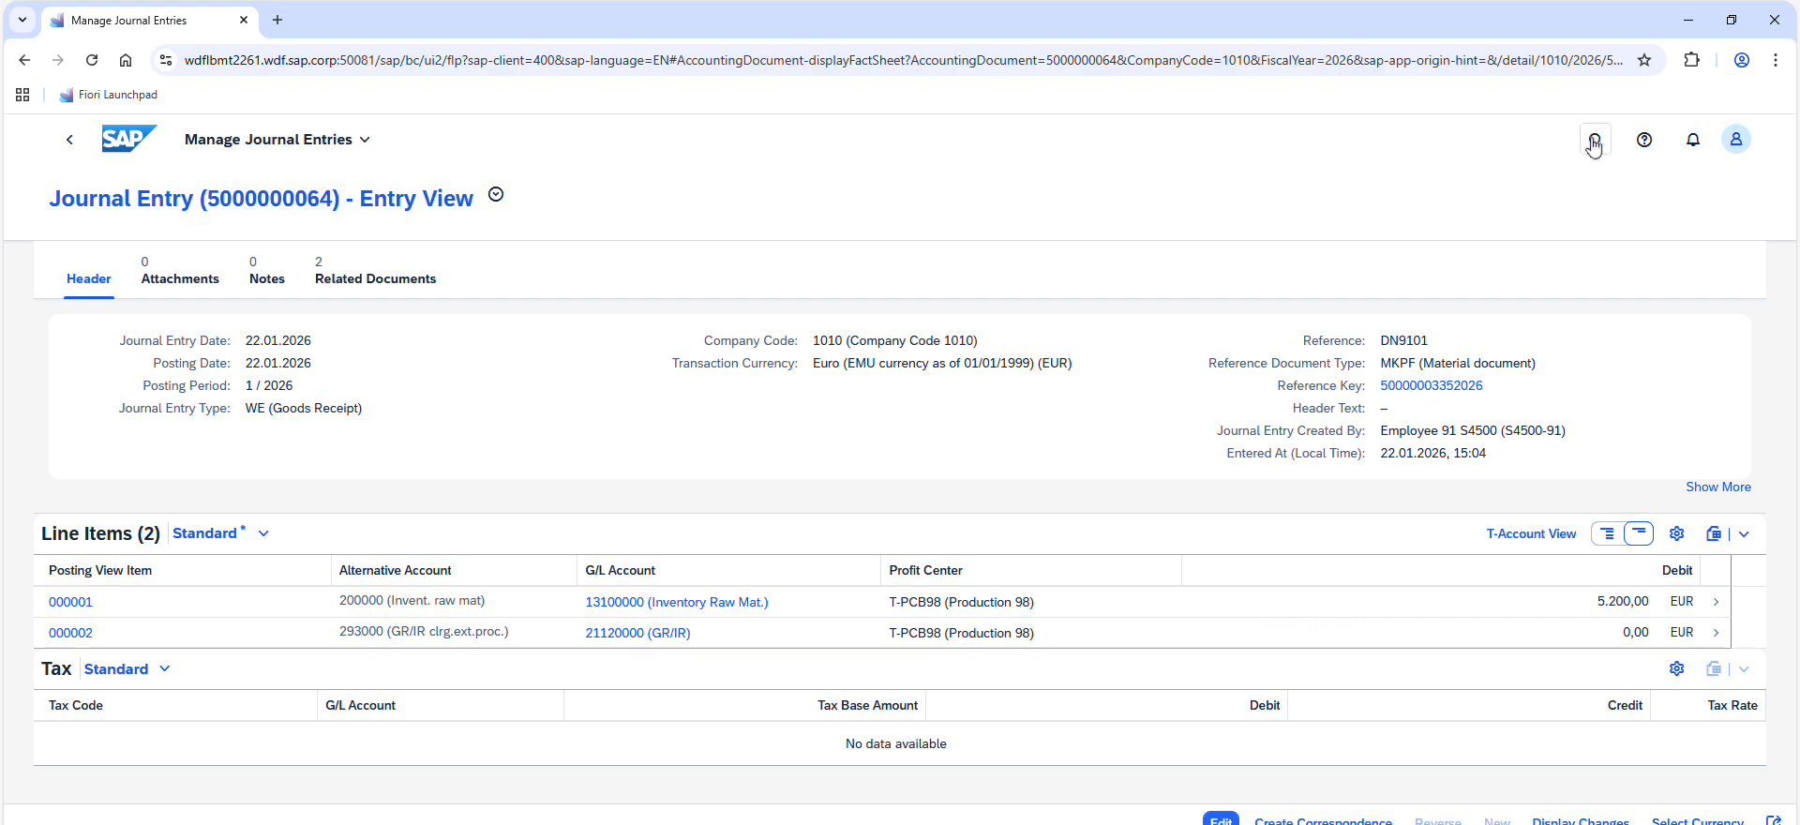
left_click(1596, 139)
key("ctrl+v")
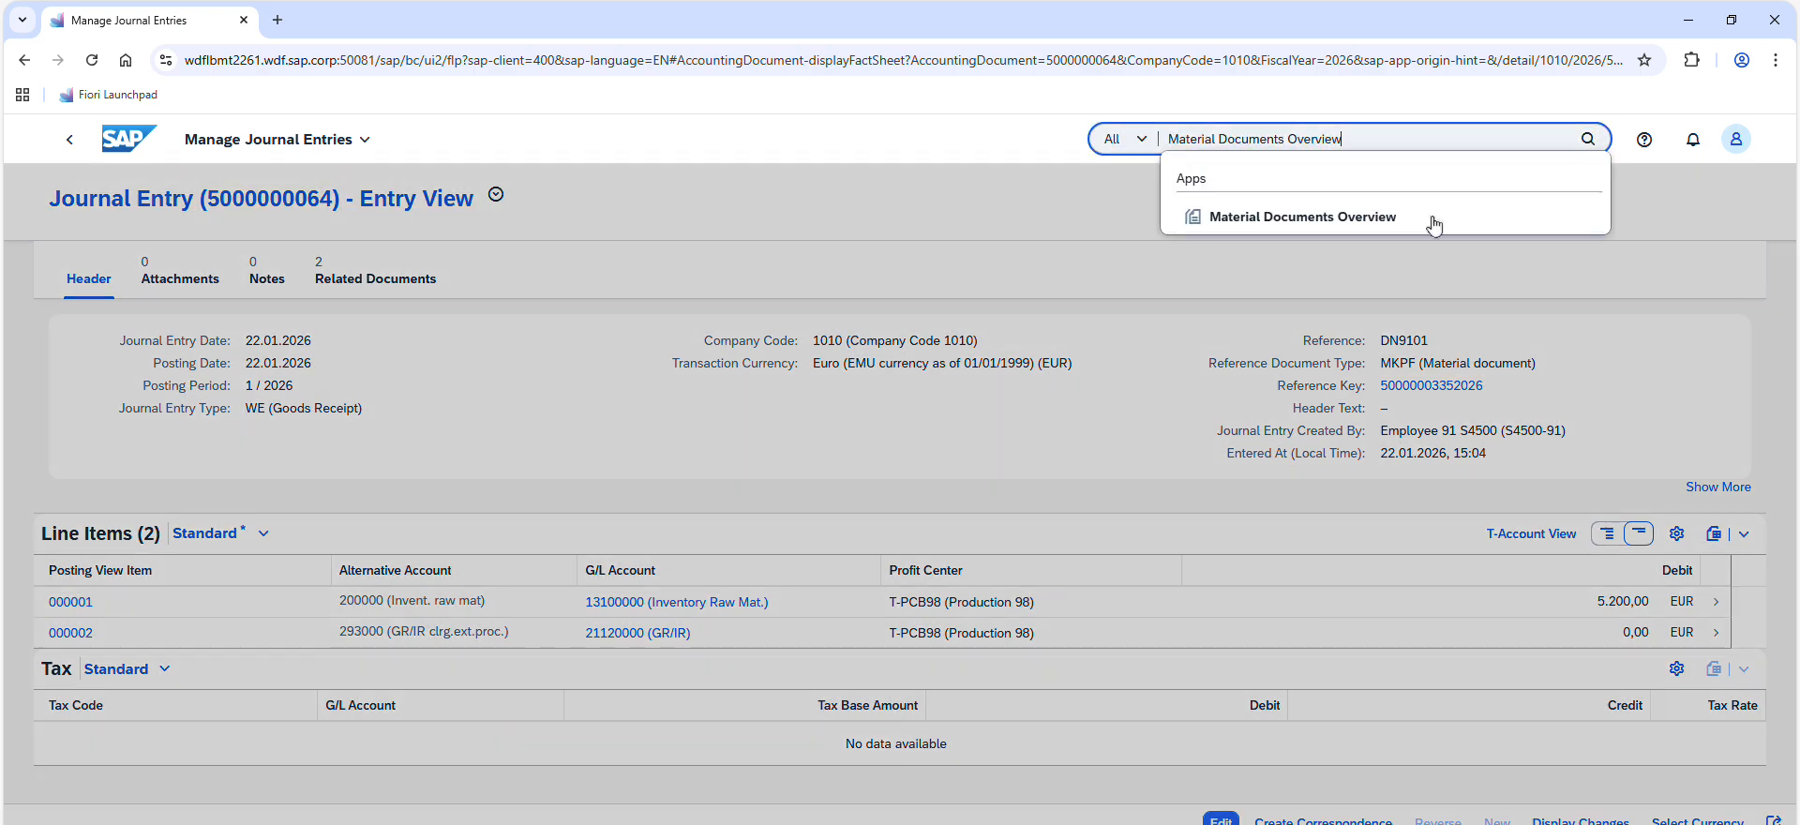
left_click(1318, 219)
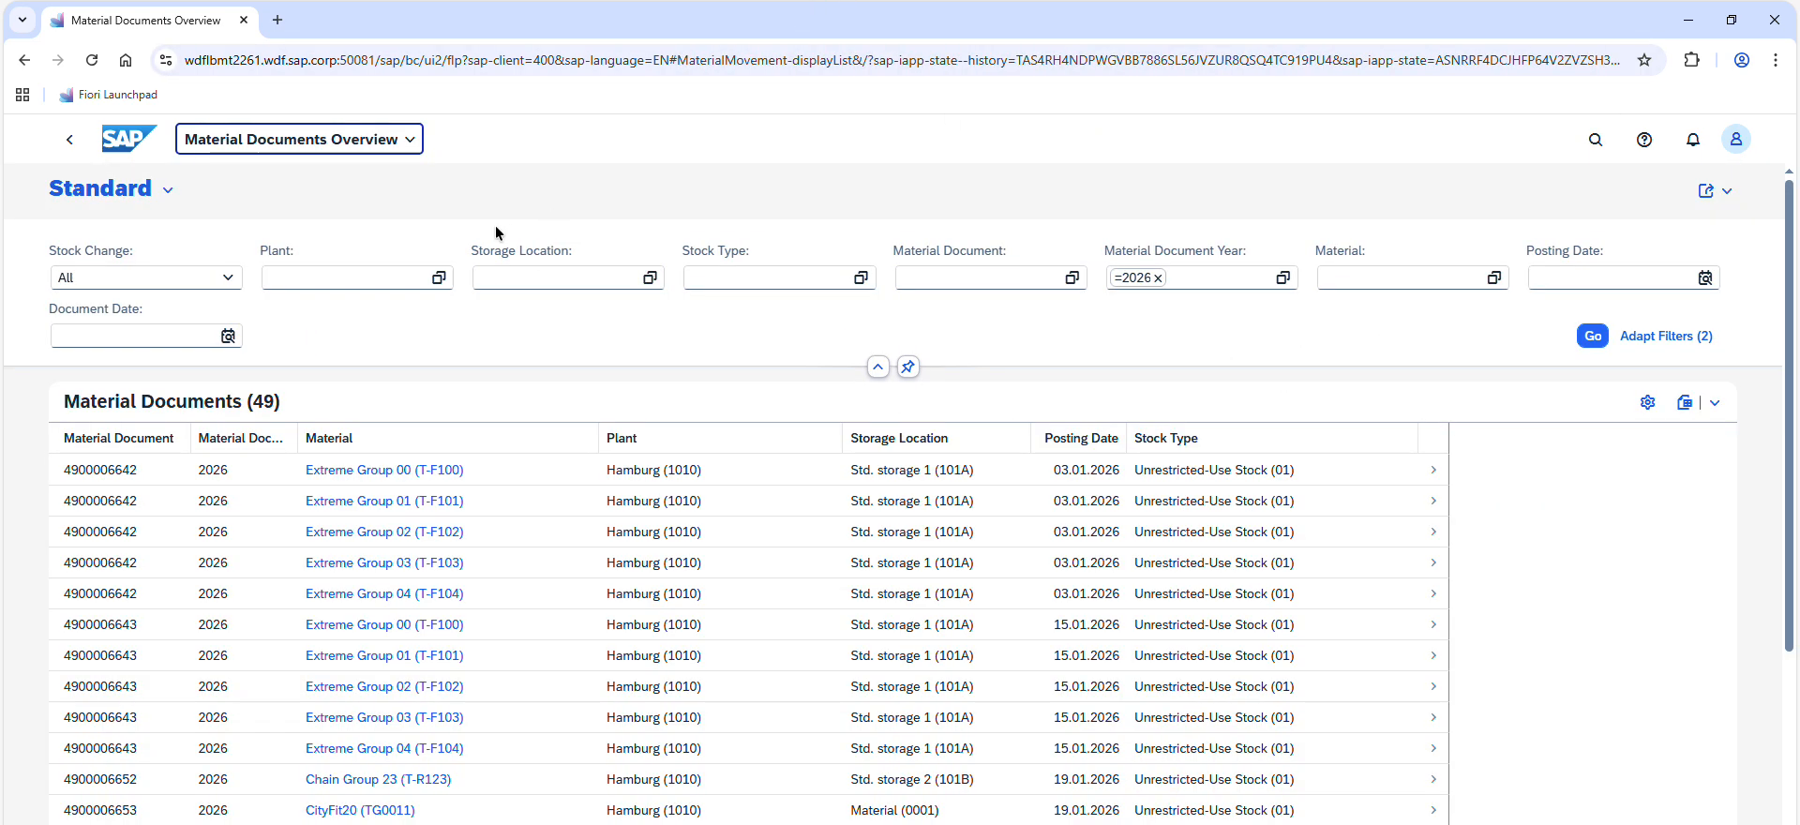
Filter the material documents by plant 1010 (Hamburg) and its storage location 0001
key("alt+Tab")
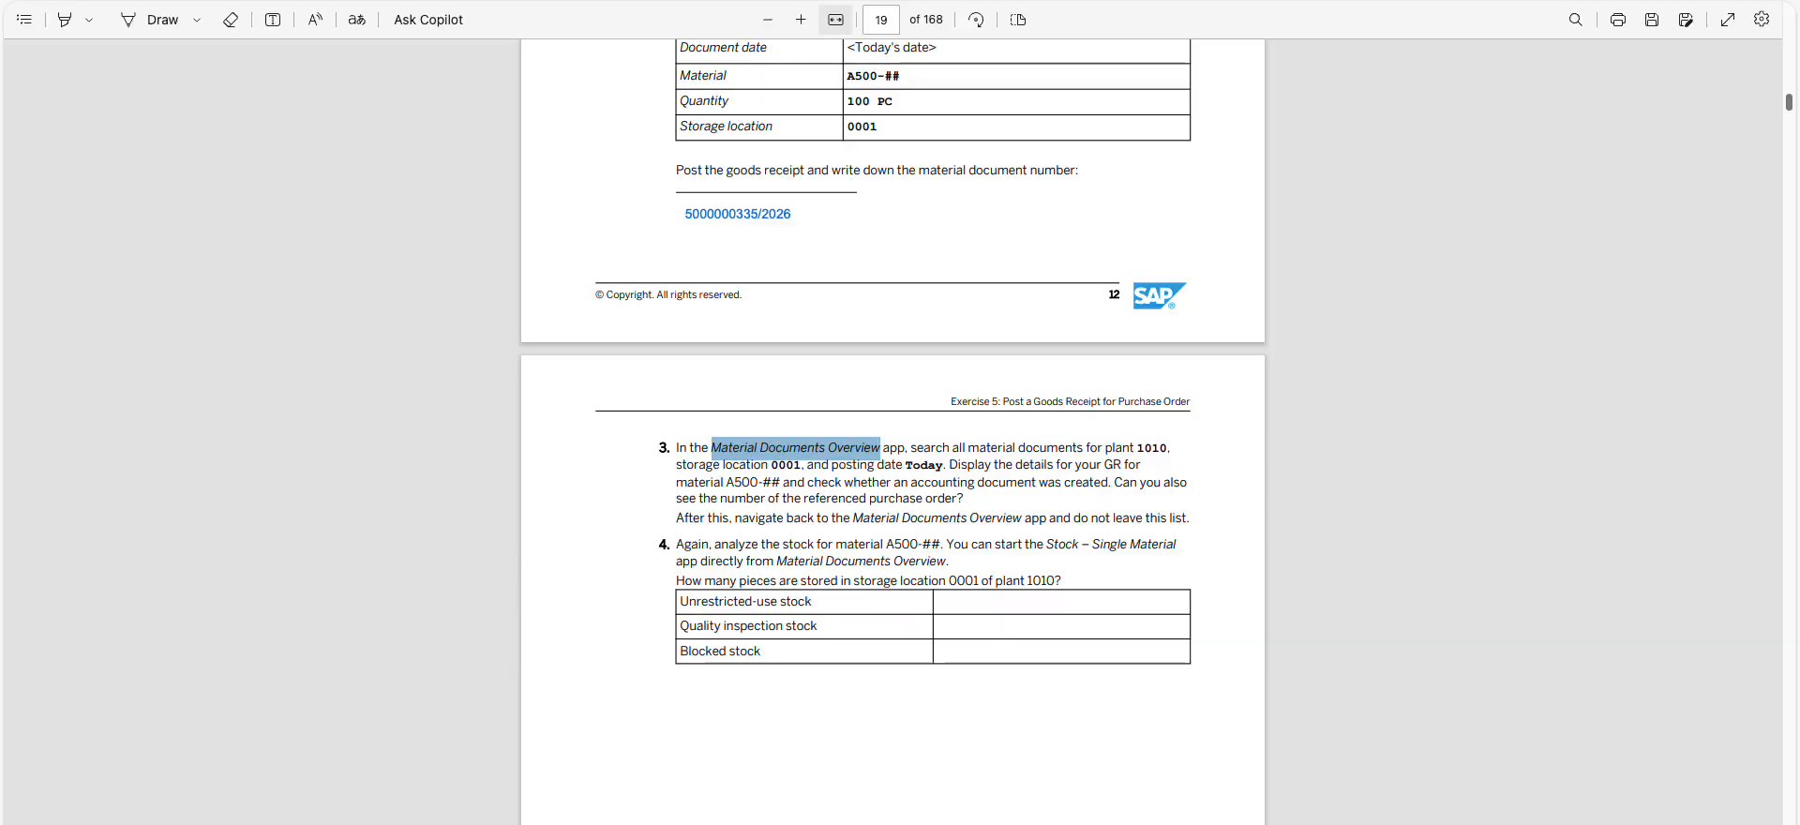
key("alt+Tab")
left_click(319, 277)
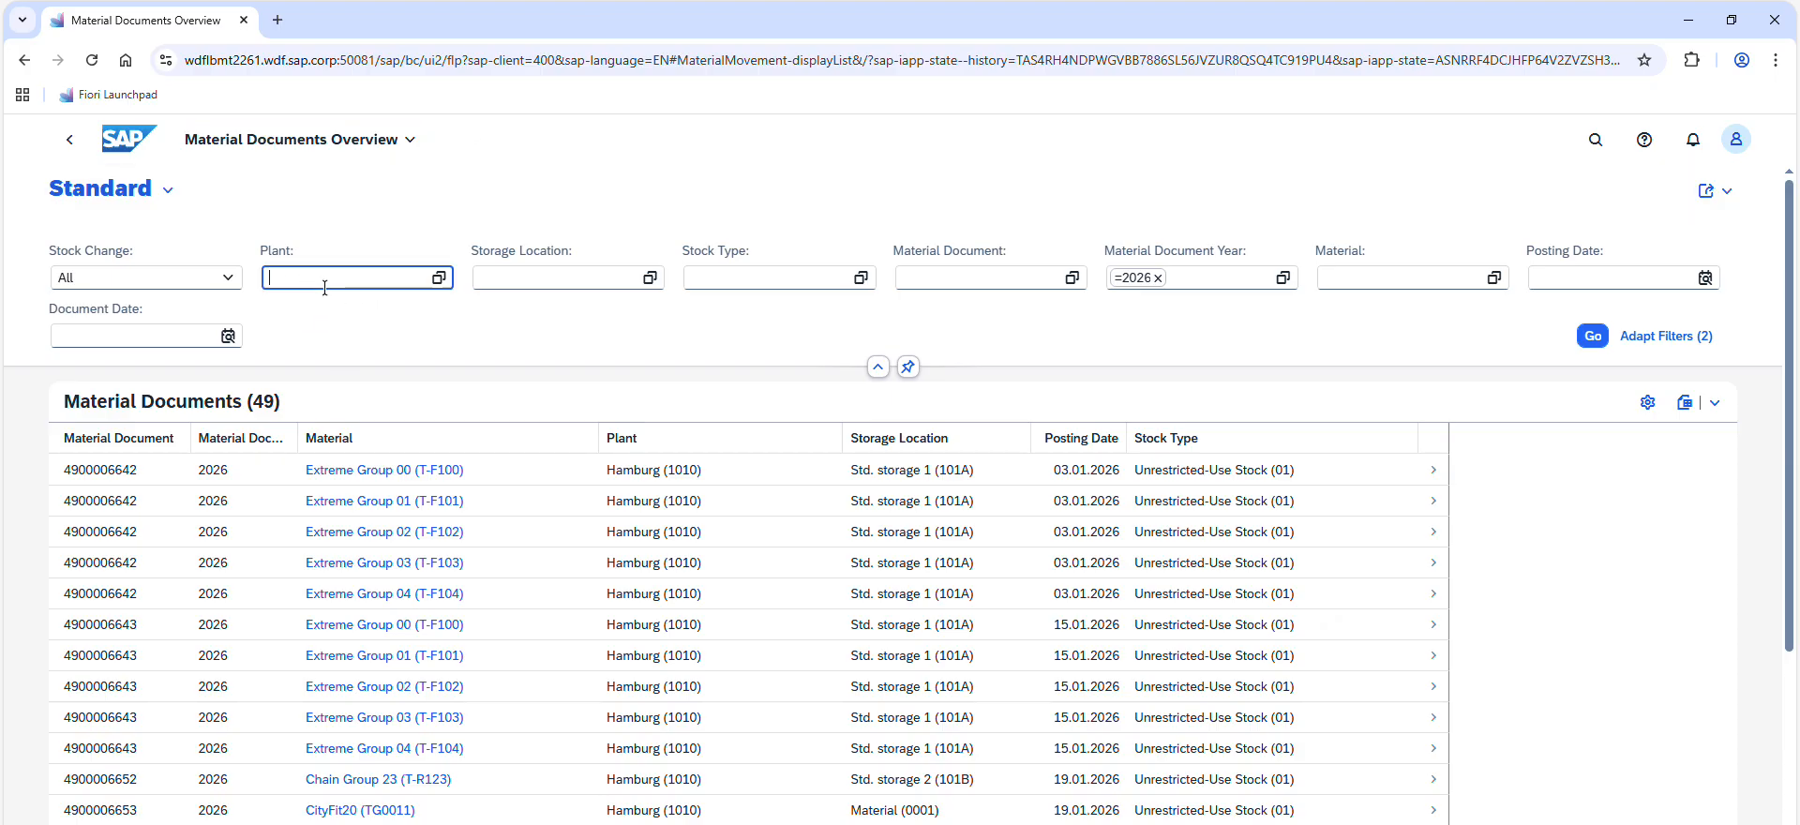
type("1010")
left_click(477, 344)
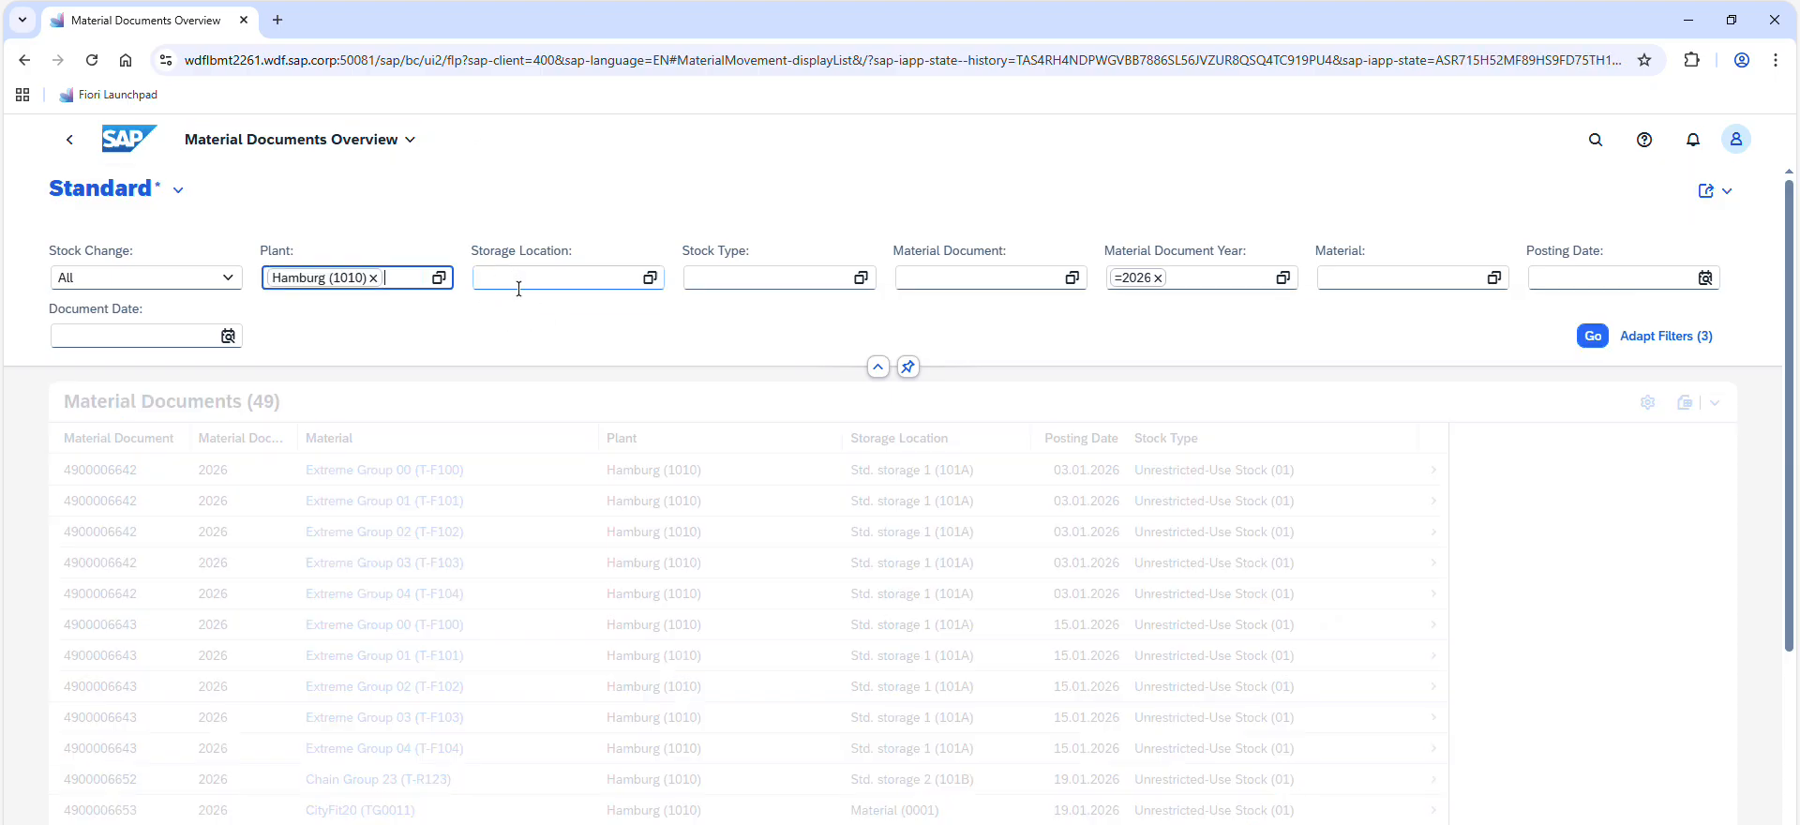
left_click(521, 281)
type("0001")
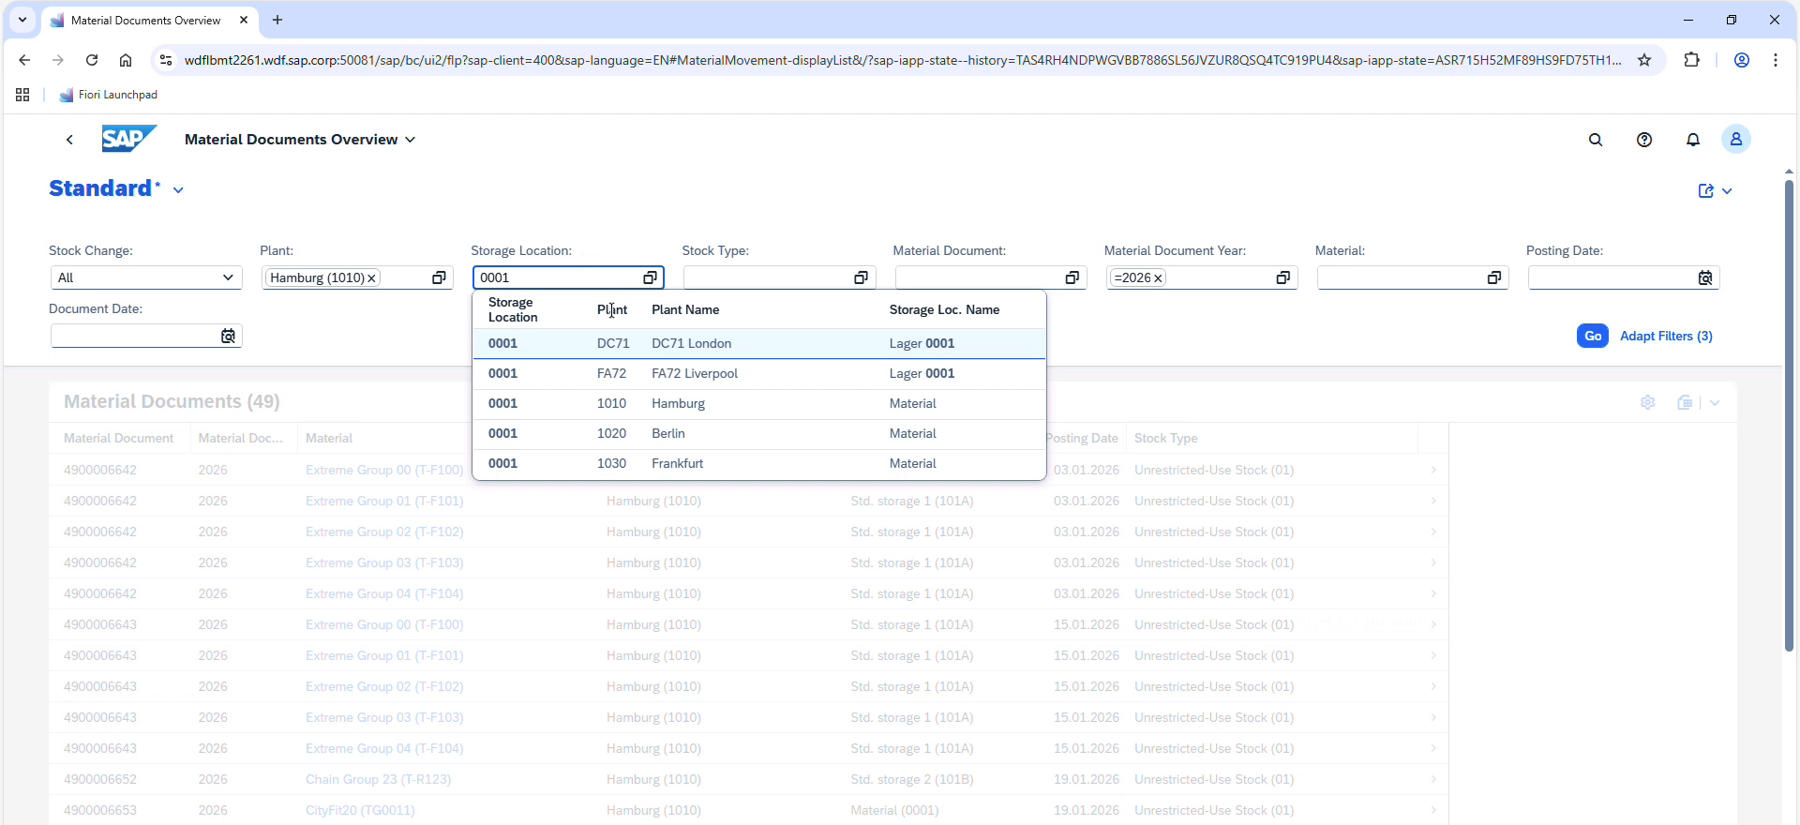
left_click(749, 406)
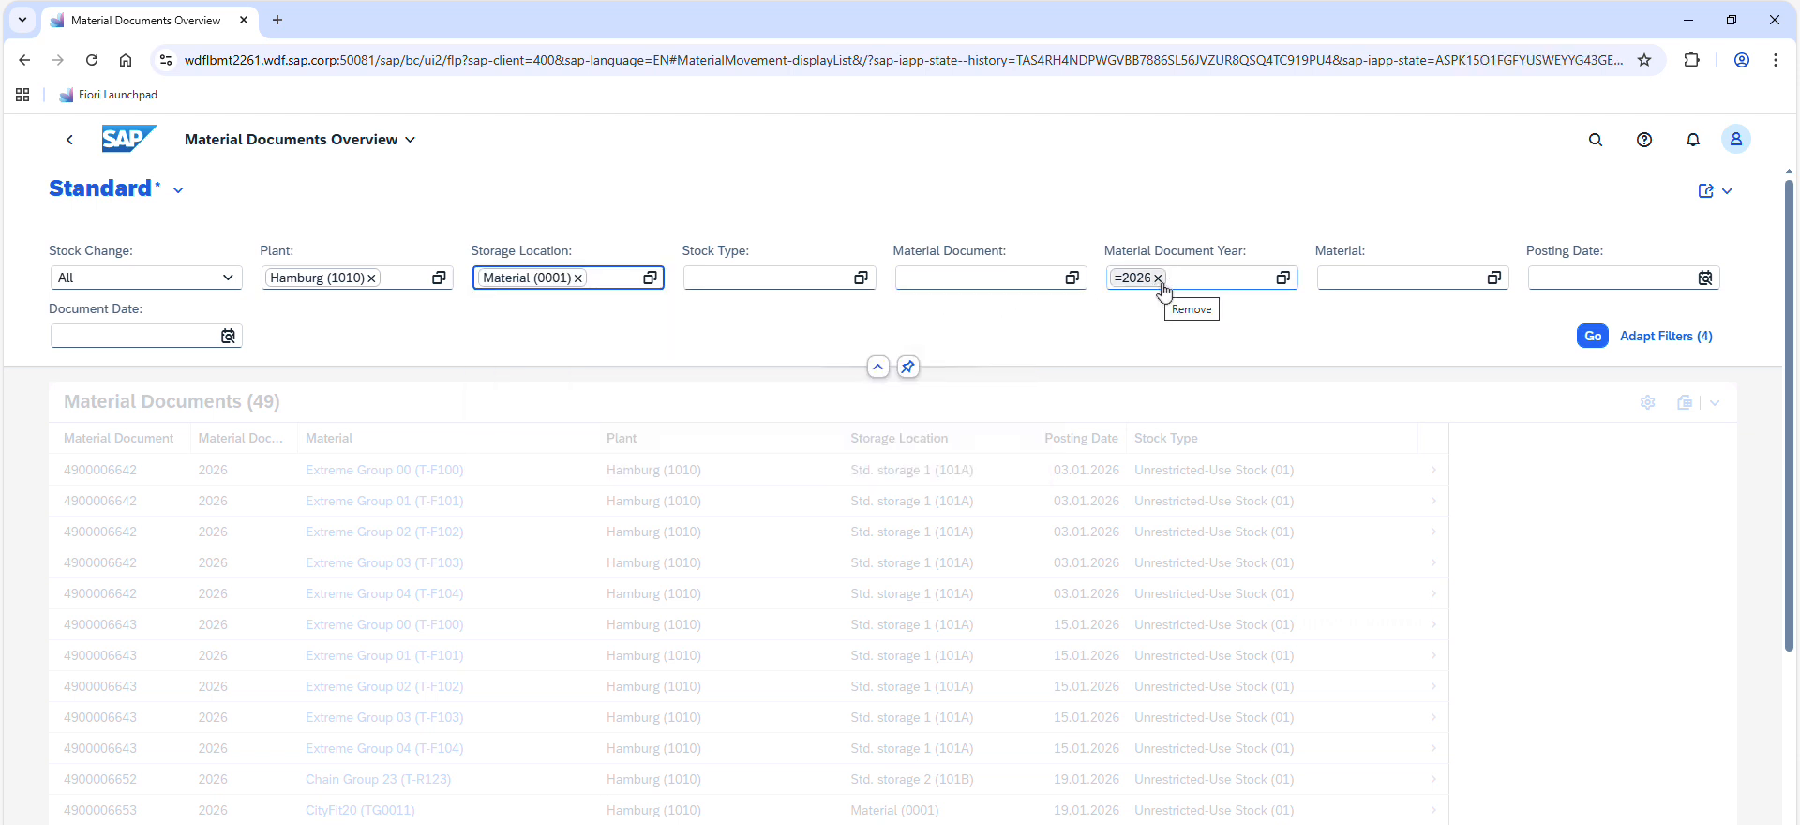
Set the posting date filter to Today and run the material document search
left_click(1705, 279)
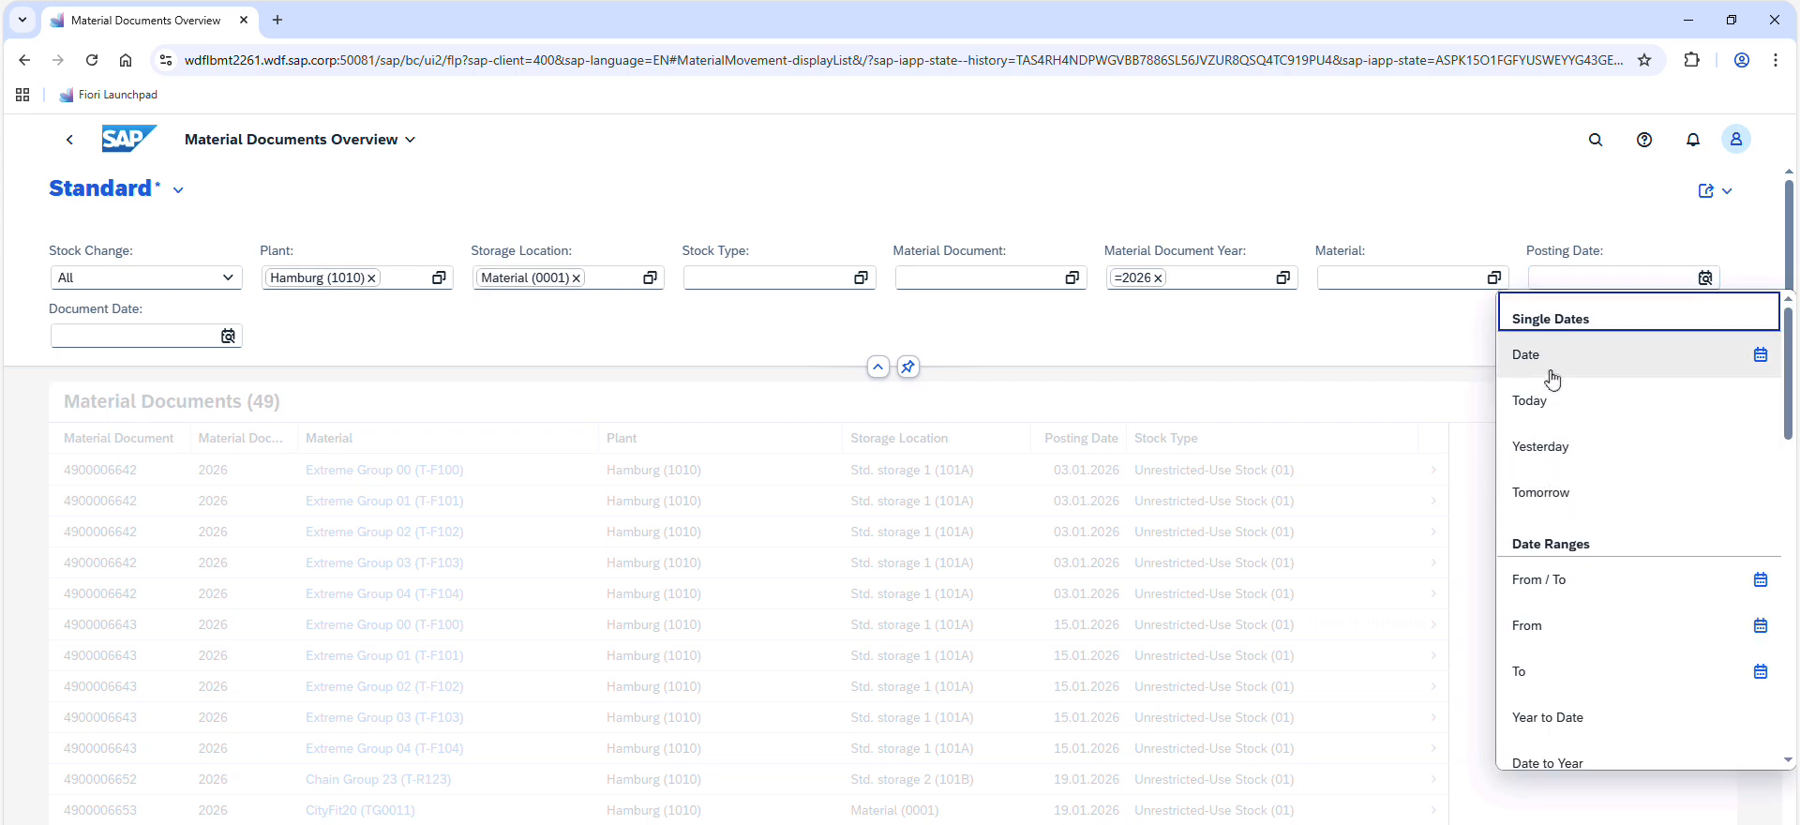
left_click(1556, 402)
left_click(1593, 336)
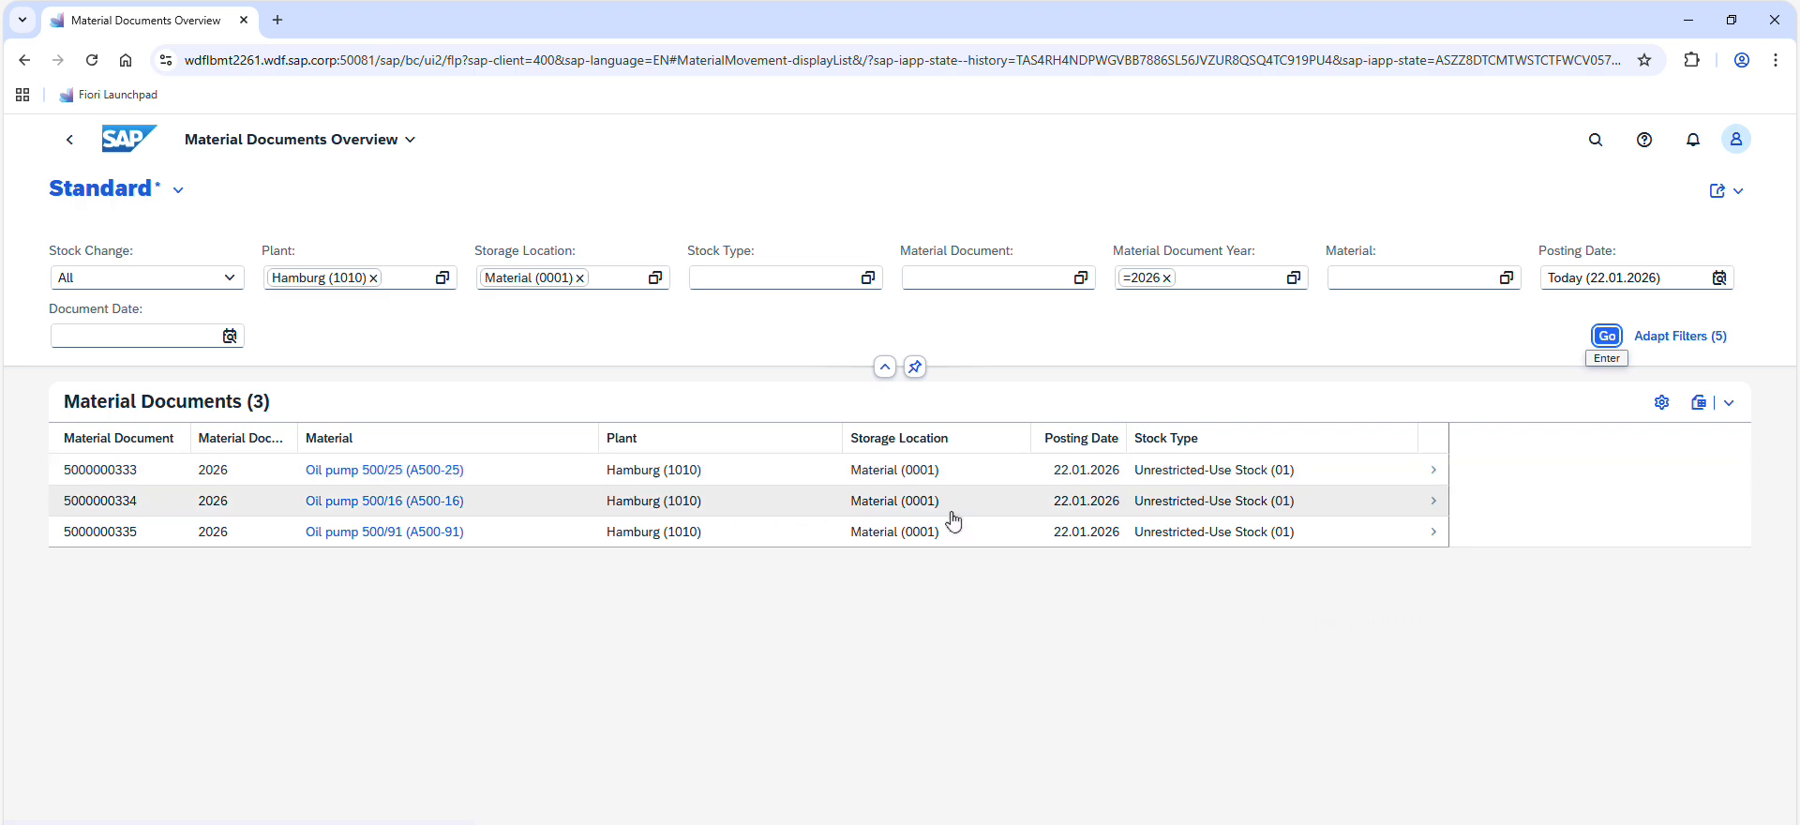
Switch to the exercise PDF and reread task 3, including the instruction to navigate back to the Material Documents Overview list
left_click(825, 2)
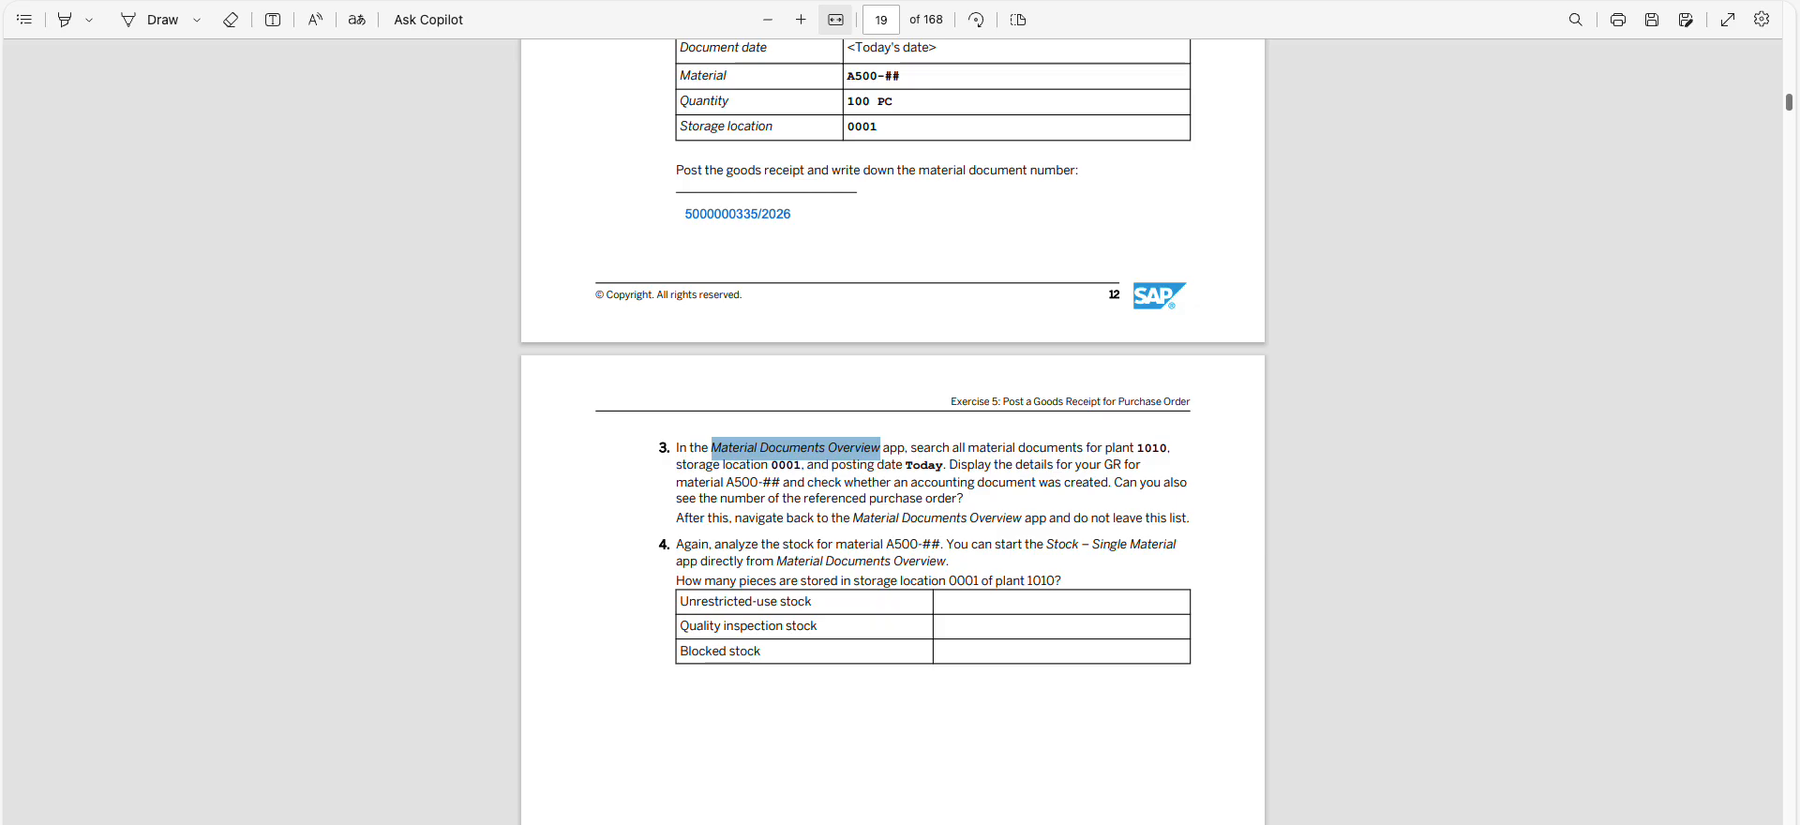
left_click(1020, 530)
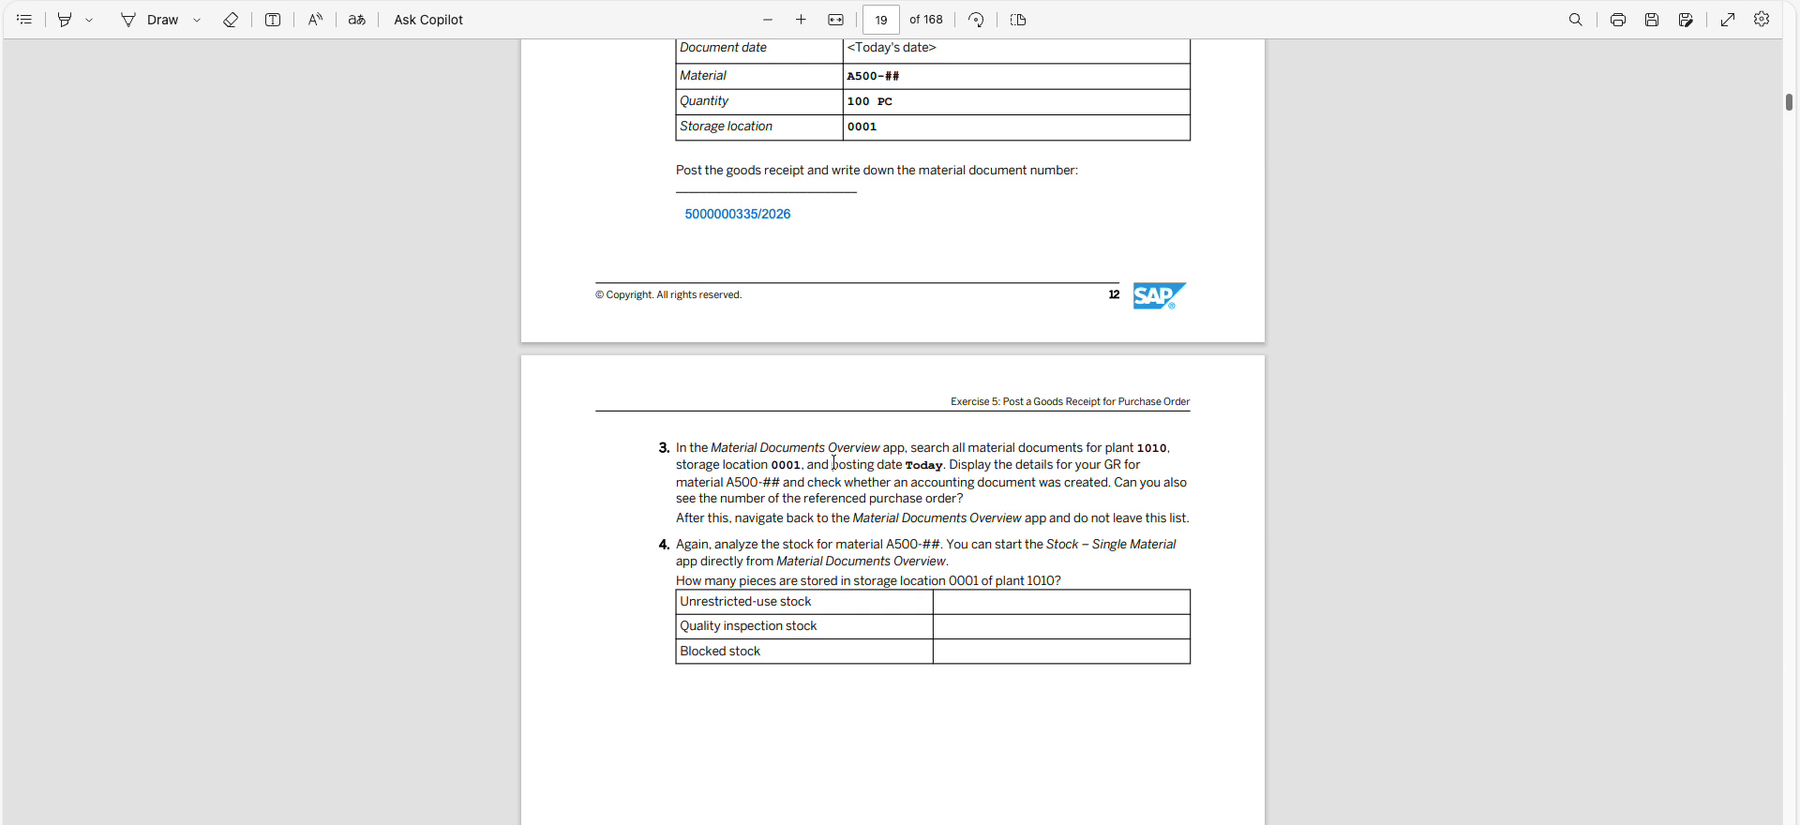
left_click_drag(813, 448, 724, 448)
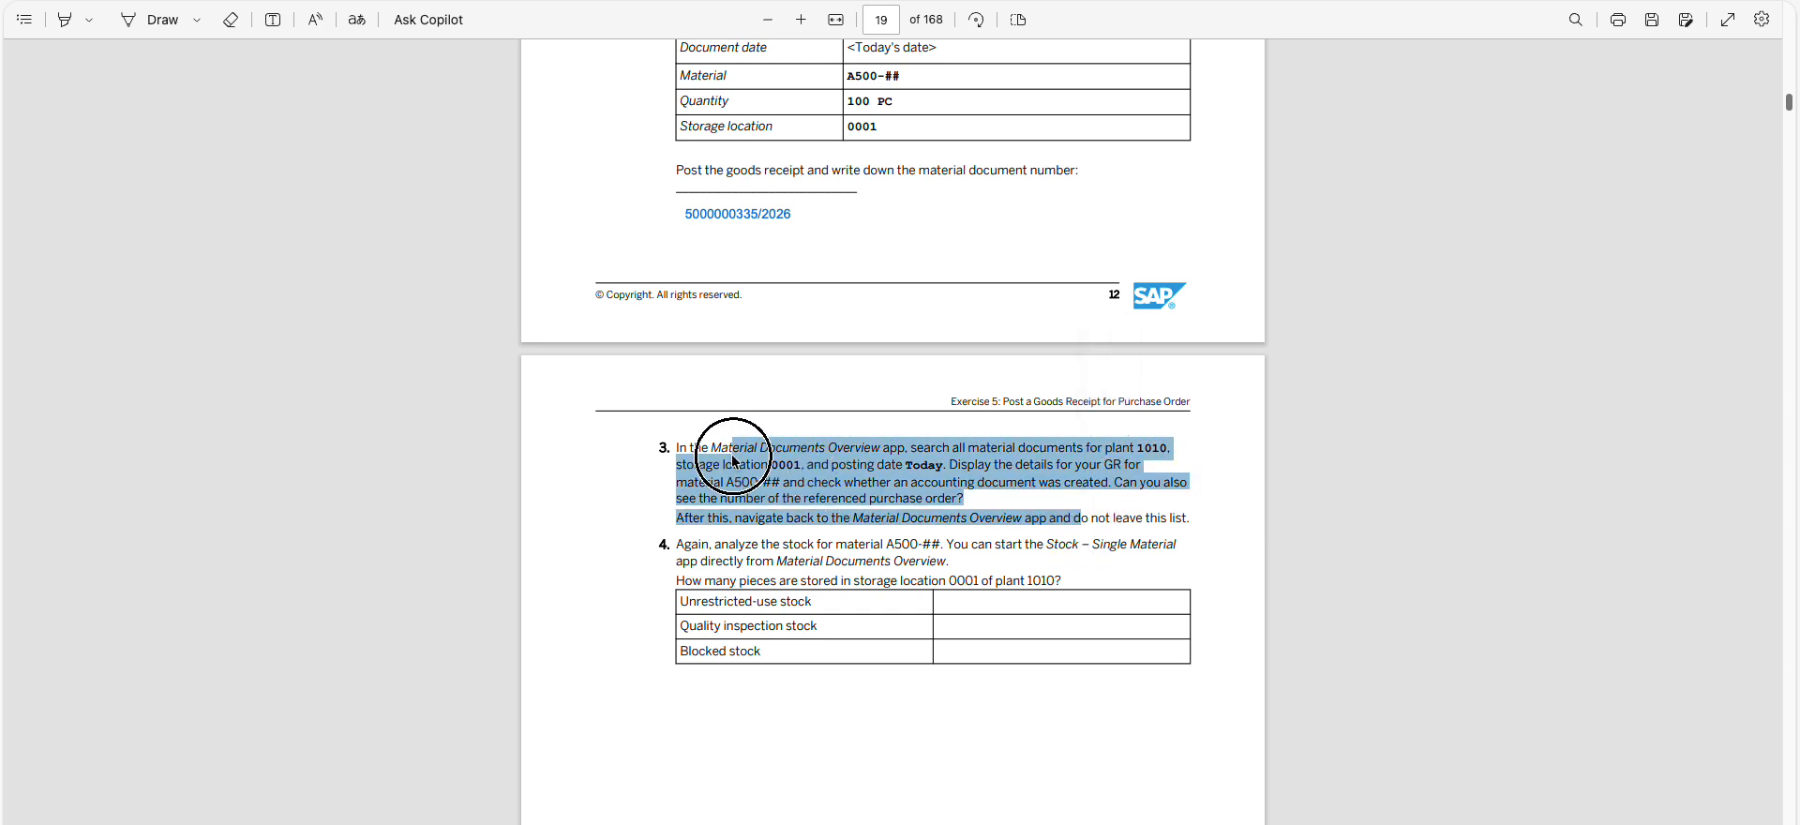
left_click(1069, 525)
left_click_drag(1069, 525, 700, 447)
double_click(699, 447)
left_click(1042, 520)
left_click_drag(1043, 521, 1107, 518)
left_click(1091, 524)
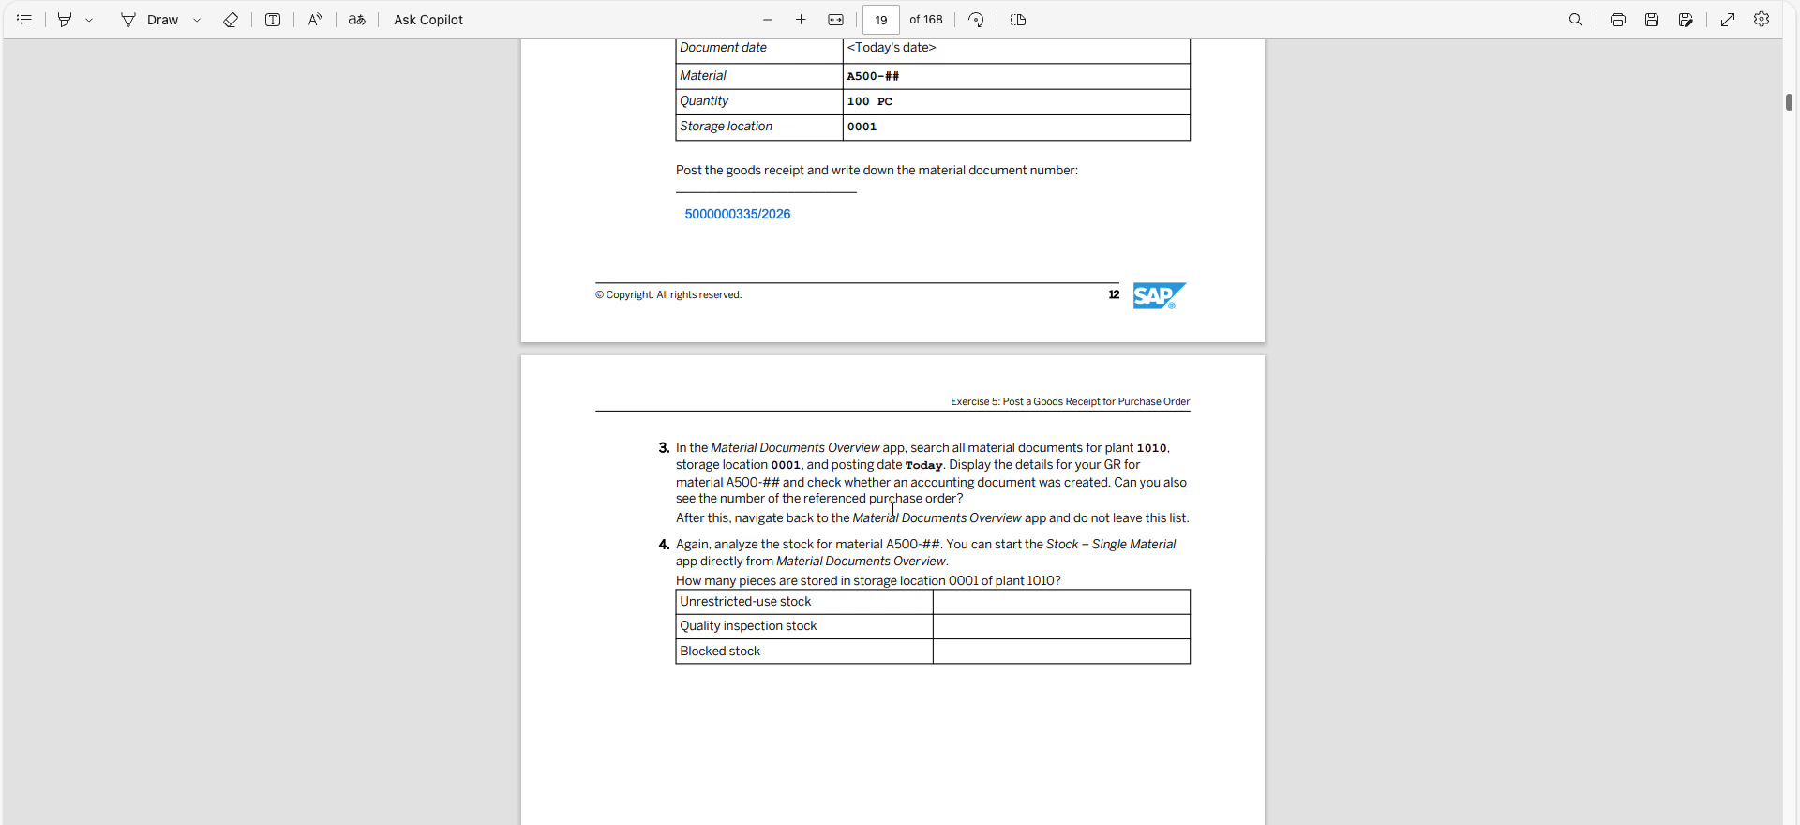
left_click_drag(785, 518, 1205, 521)
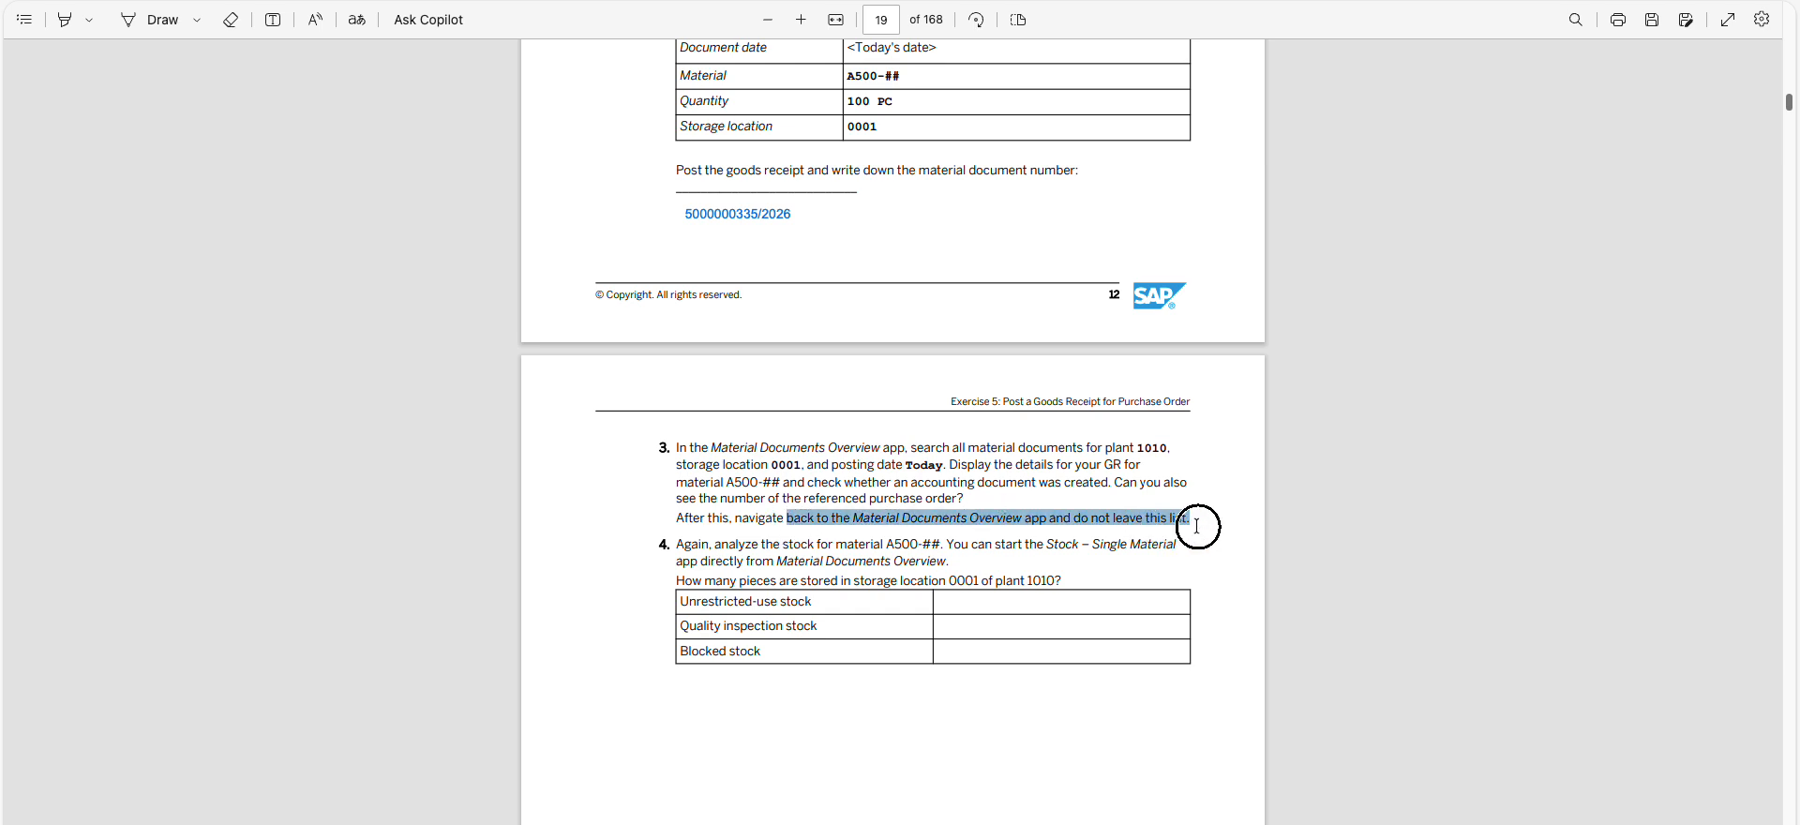
left_click(1198, 527)
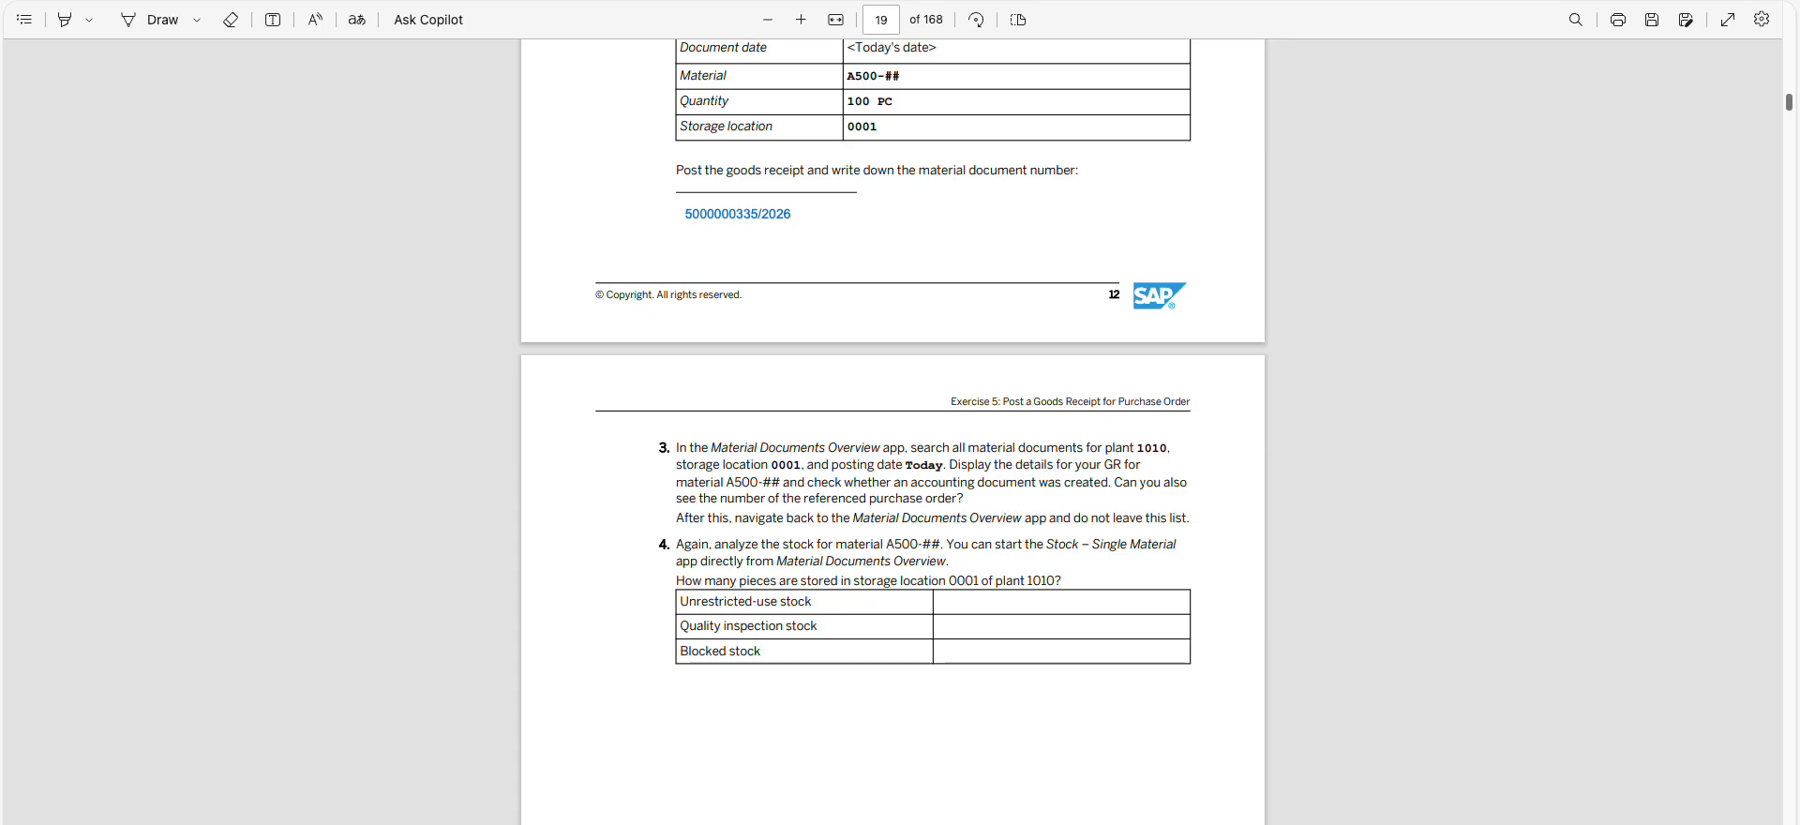
Switch back to SAP Fiori, open the material document for oil pump A500-91 and review its general information against the exercise task
key("alt+Tab")
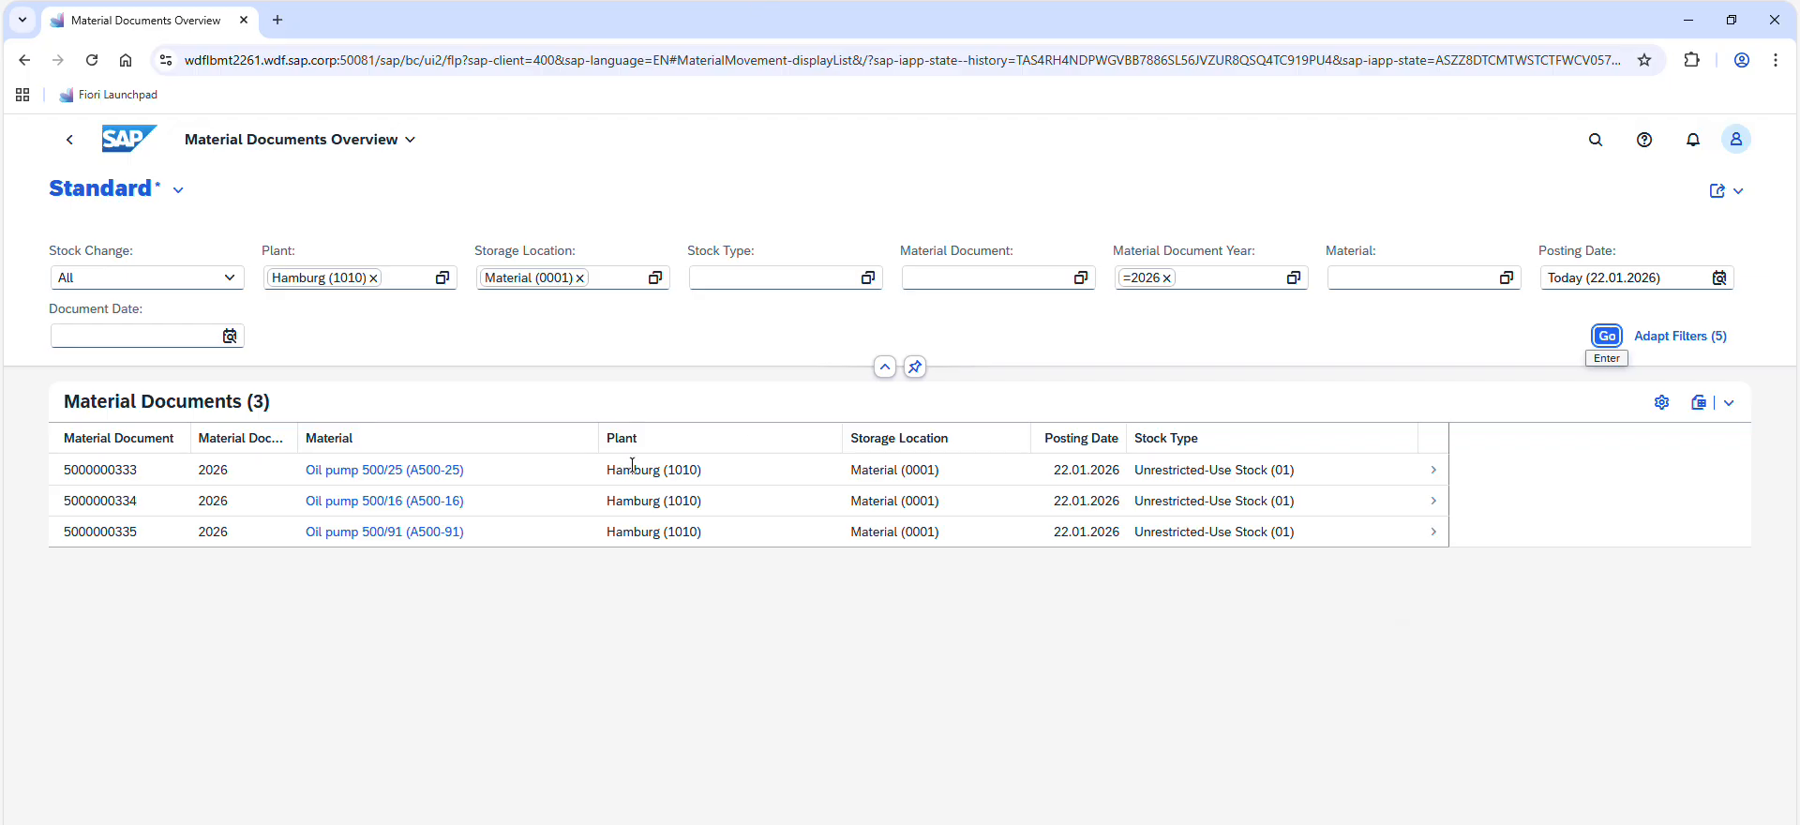
left_click(1377, 542)
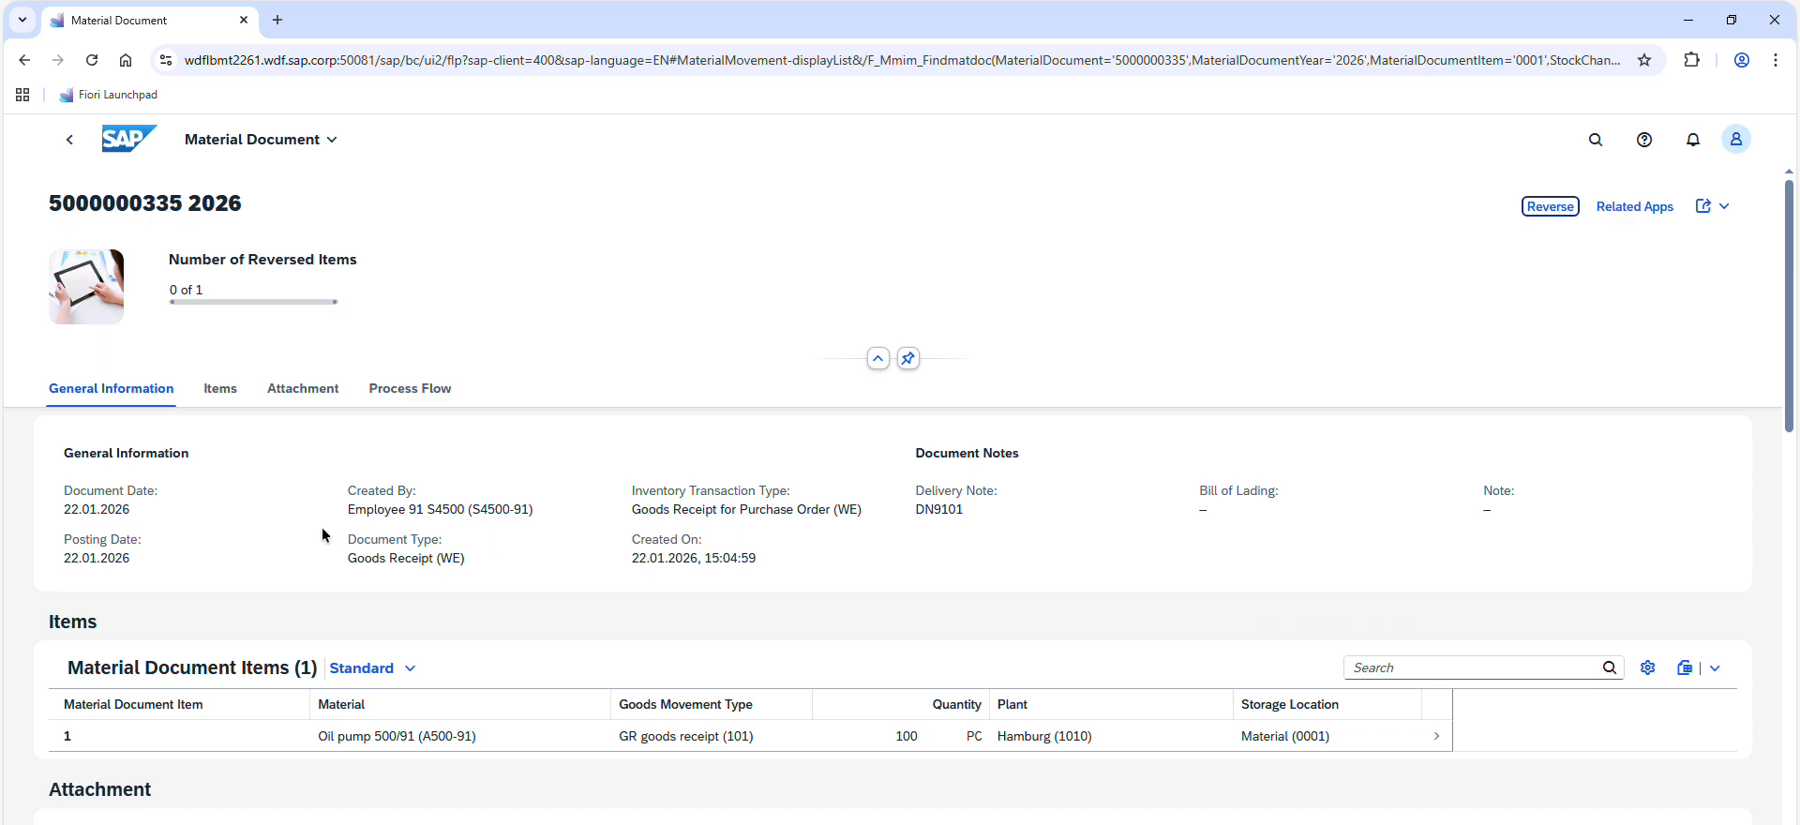
scroll(328, 525, "down", 5)
scroll(441, 540, "up", 5)
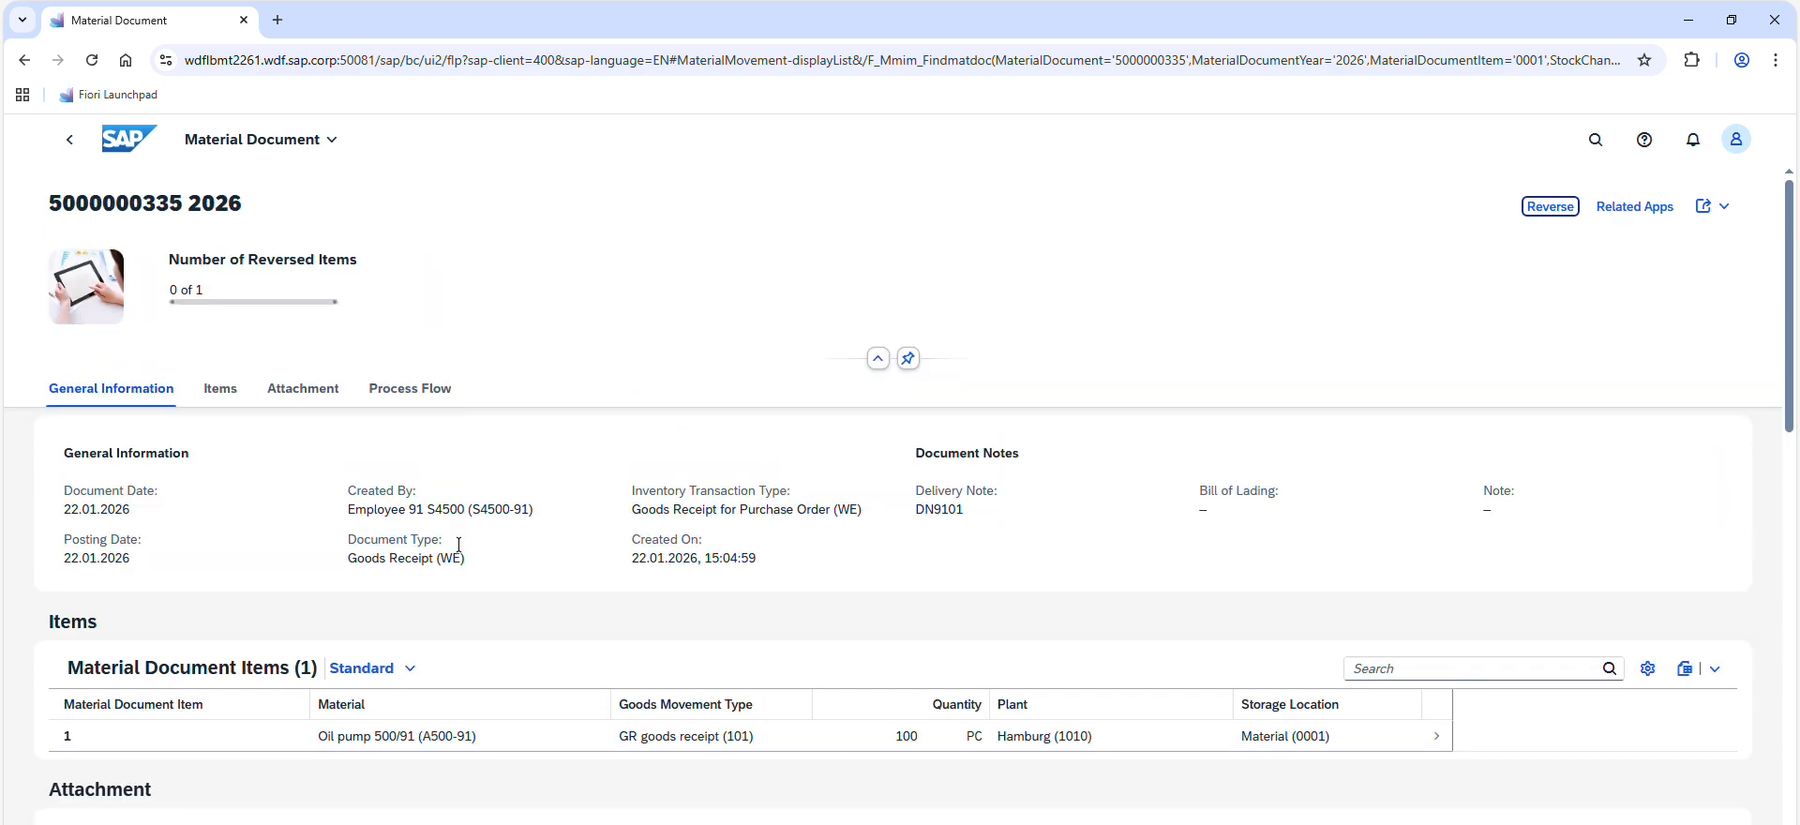
key("alt+Tab")
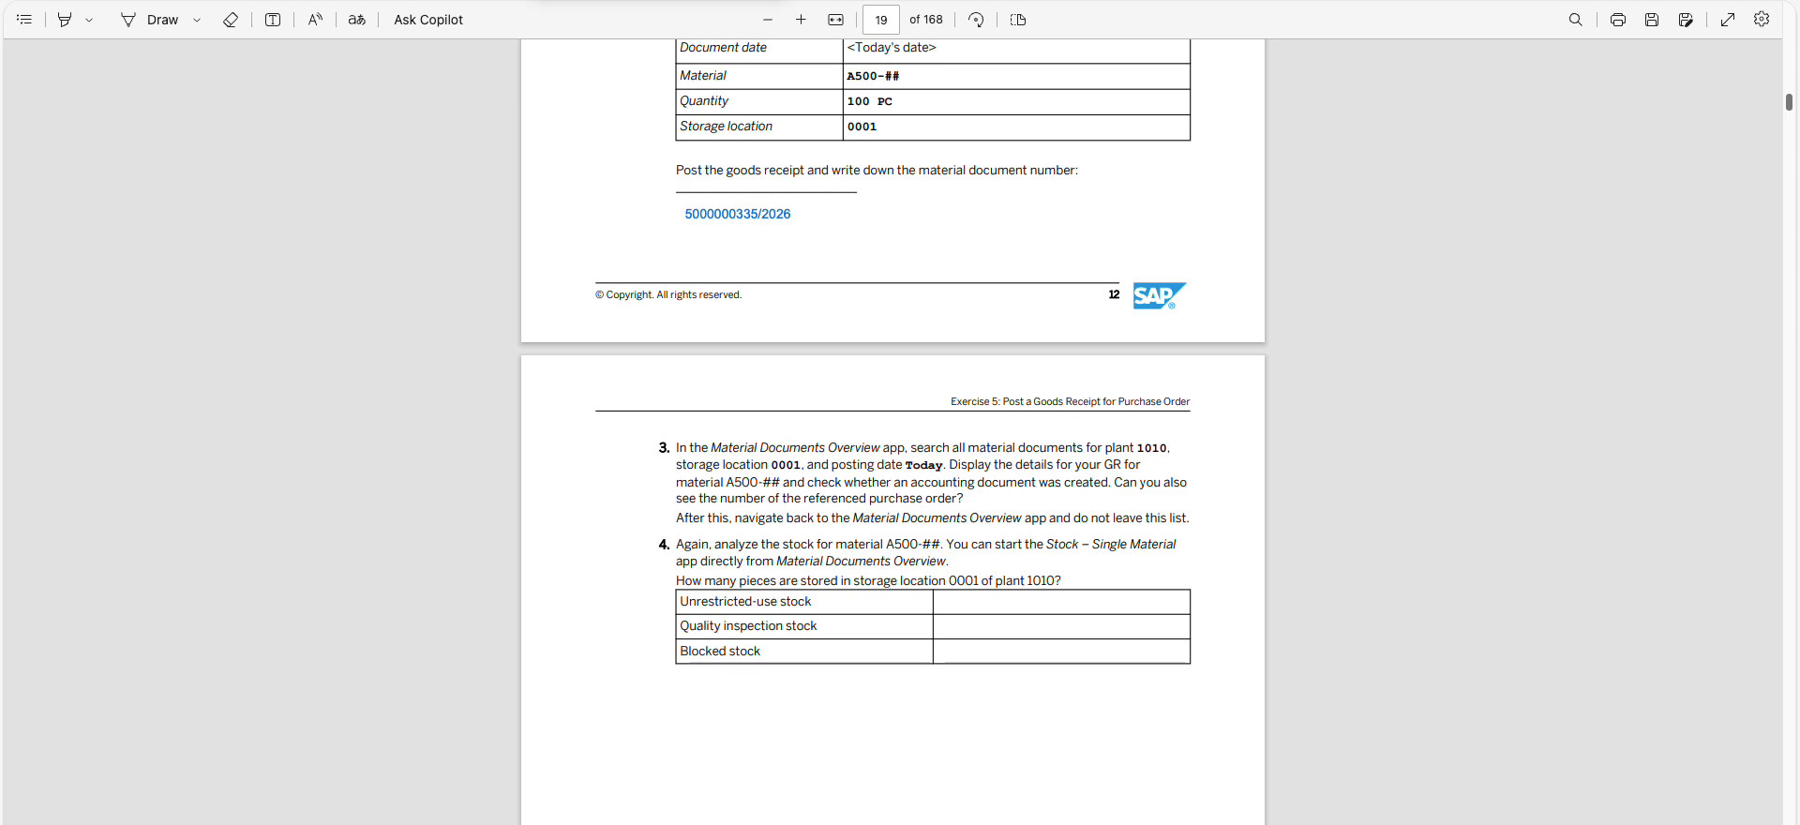
key("alt+Tab")
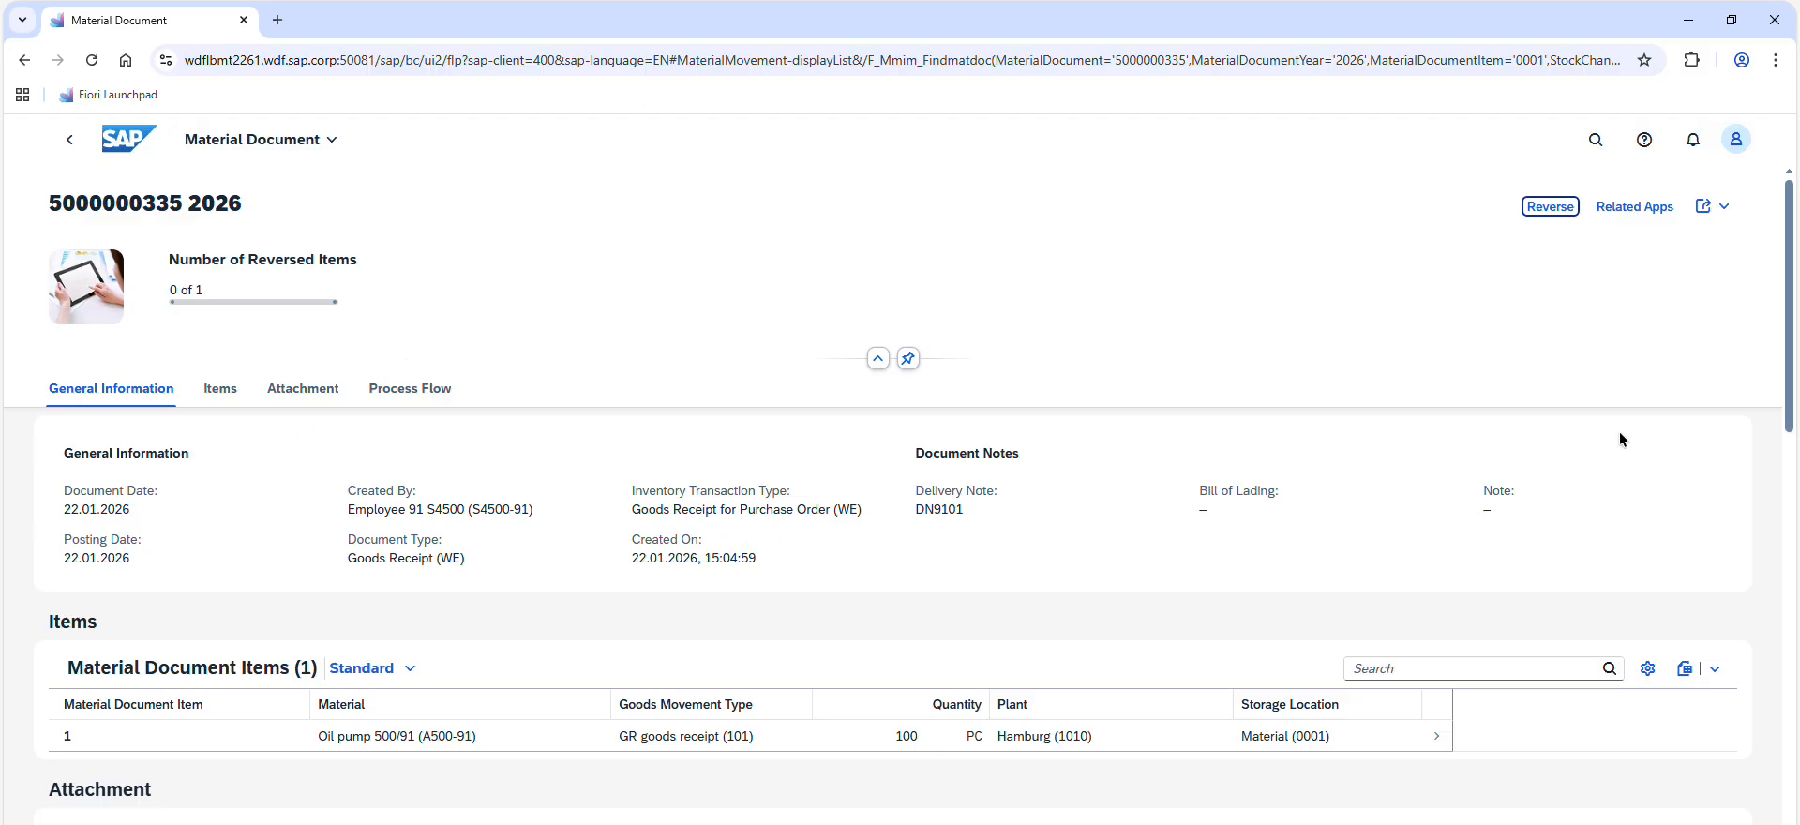
Open the A500-91 item of the material document, examine its general information, output management and accounting sections, and return to the document
left_click_drag(1783, 443, 1781, 209)
left_click(222, 390)
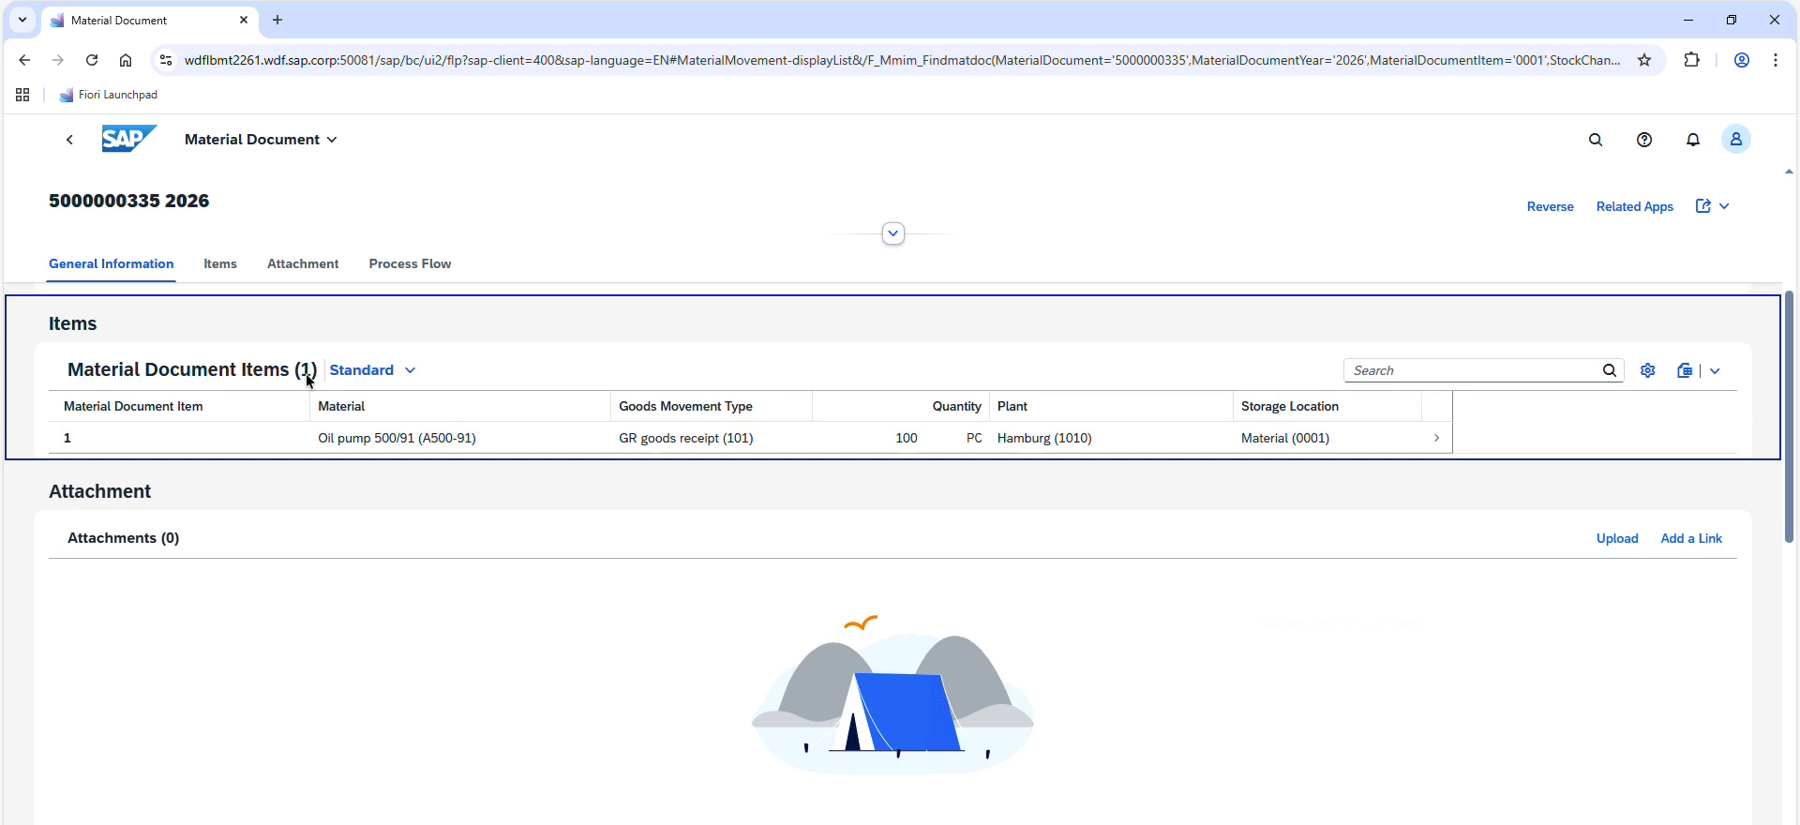
left_click(1413, 431)
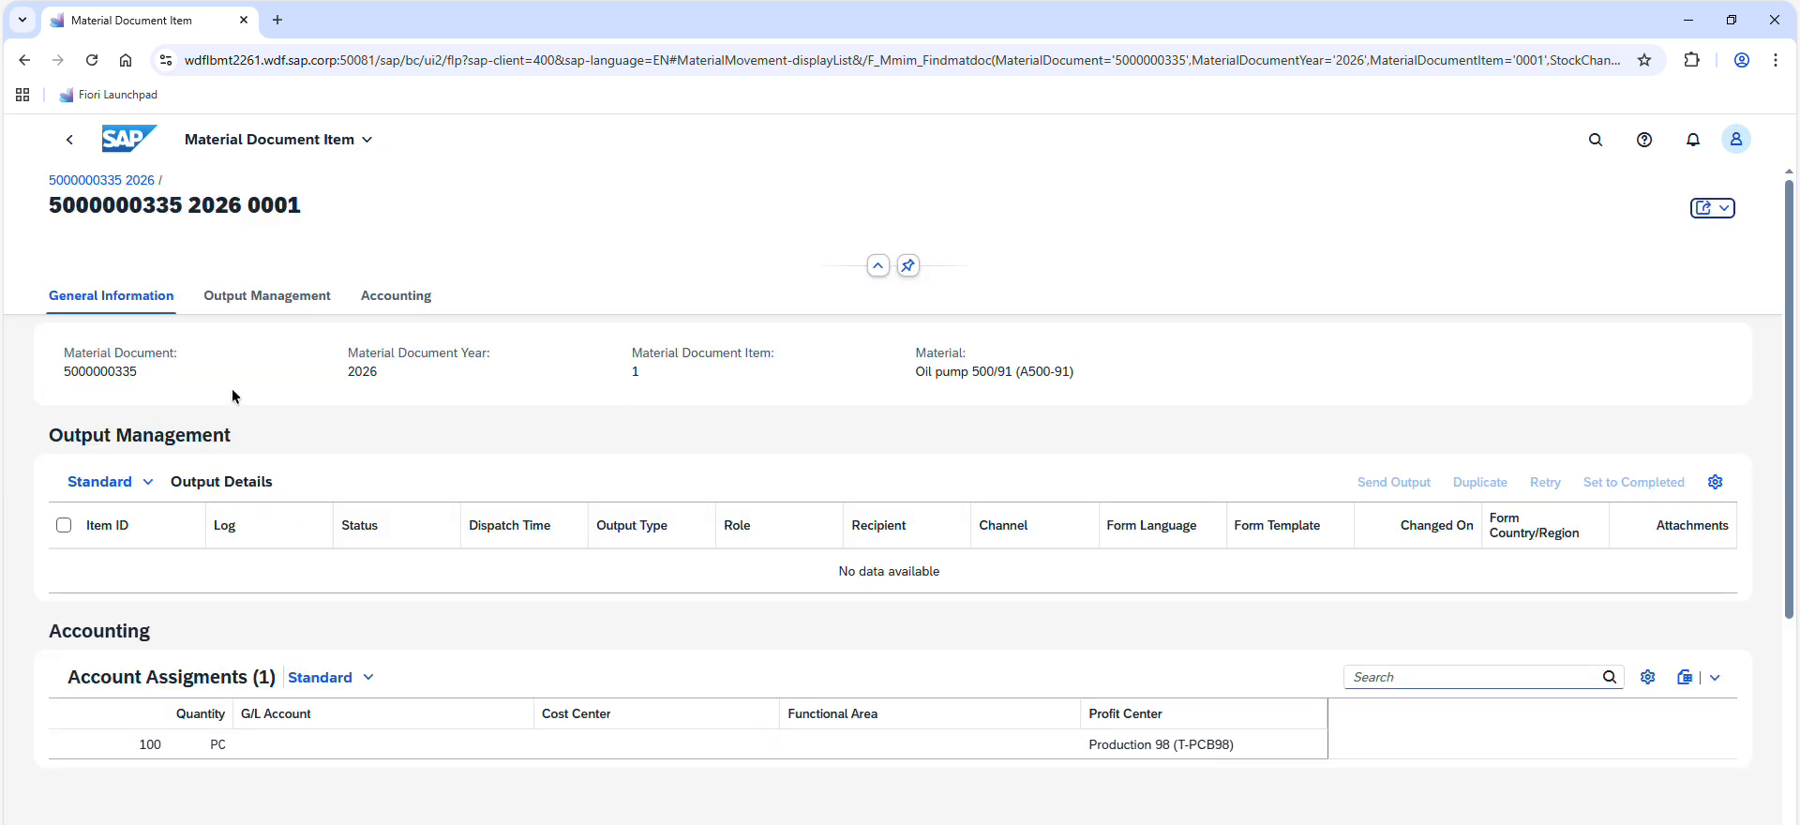
double_click(124, 373)
left_click(506, 391)
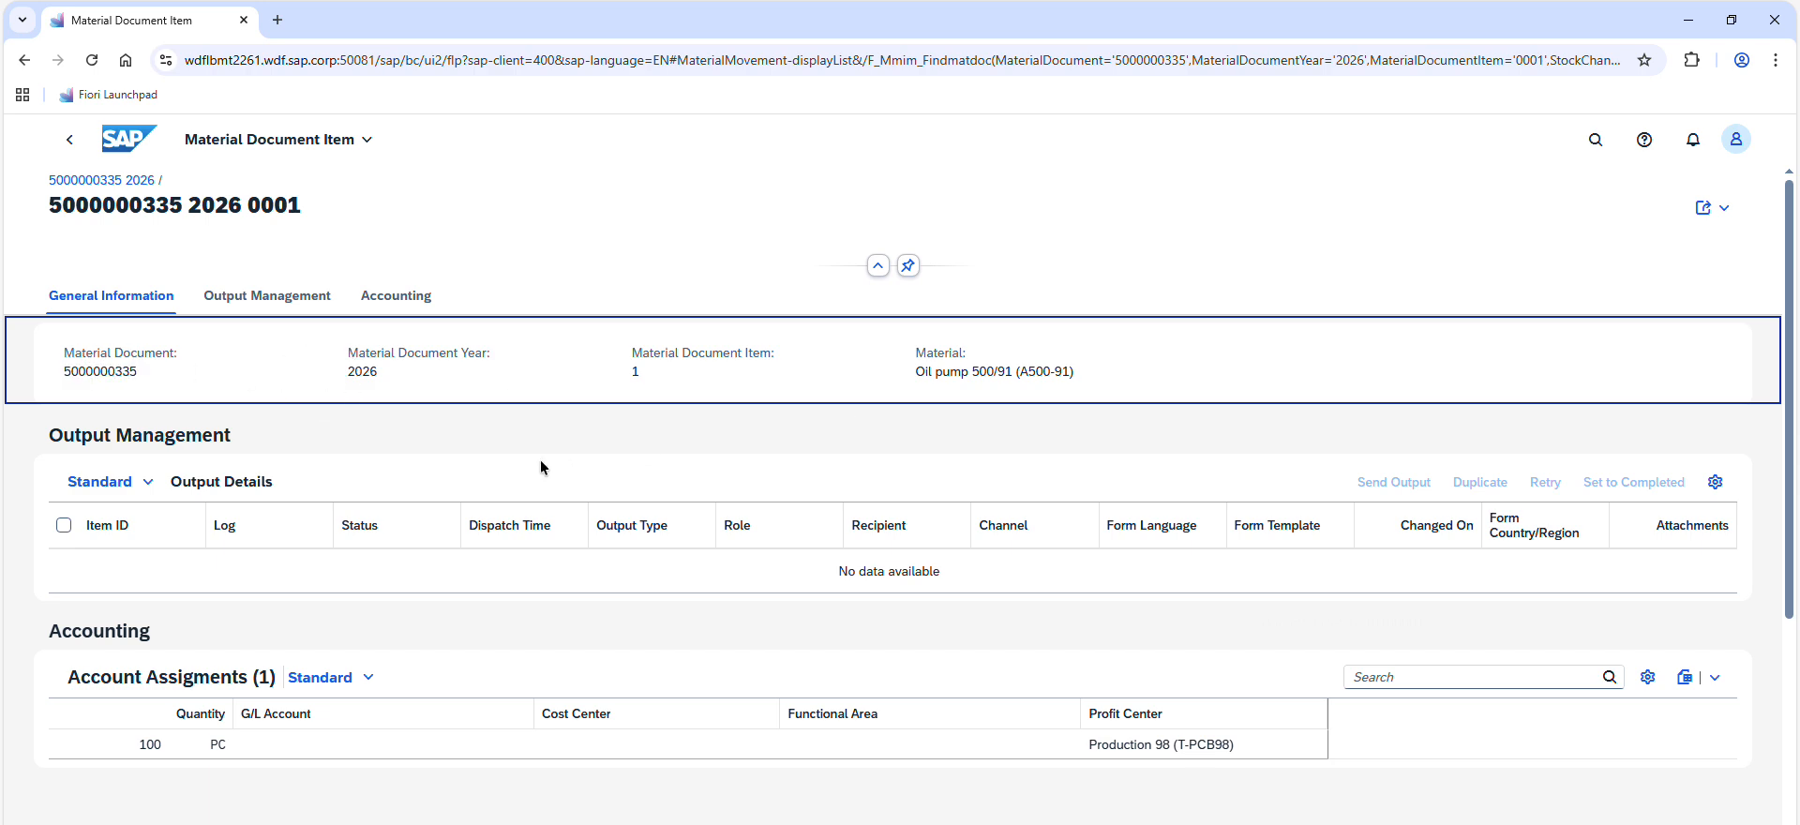
scroll(540, 461, "down", 4)
scroll(540, 462, "up", 4)
left_click(250, 293)
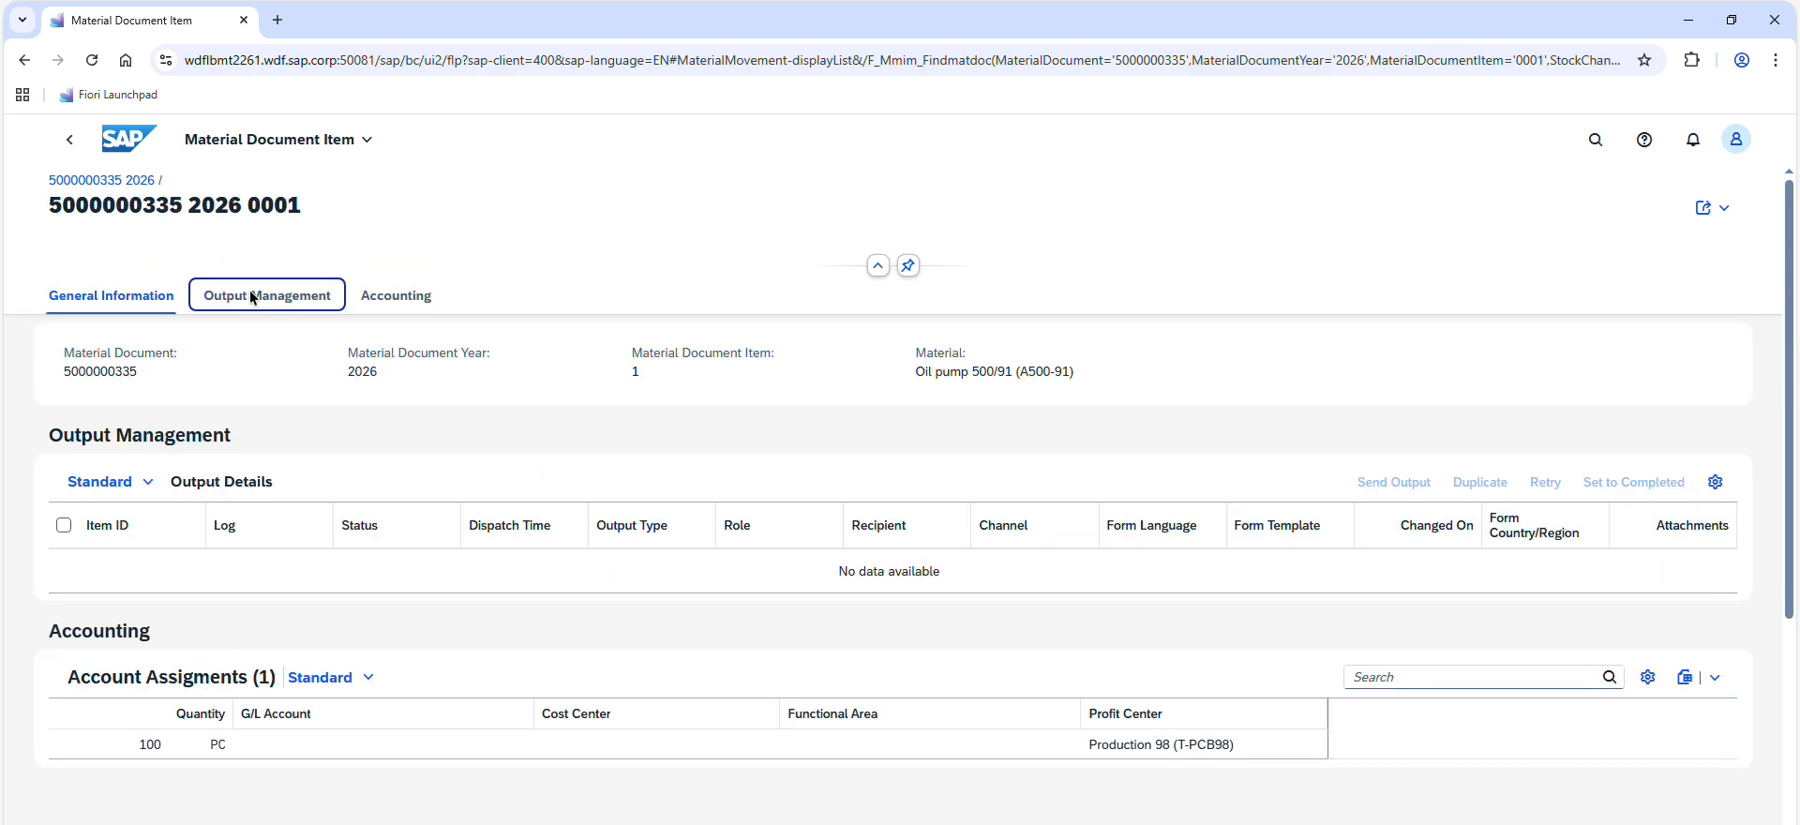
left_click(403, 270)
left_click(70, 142)
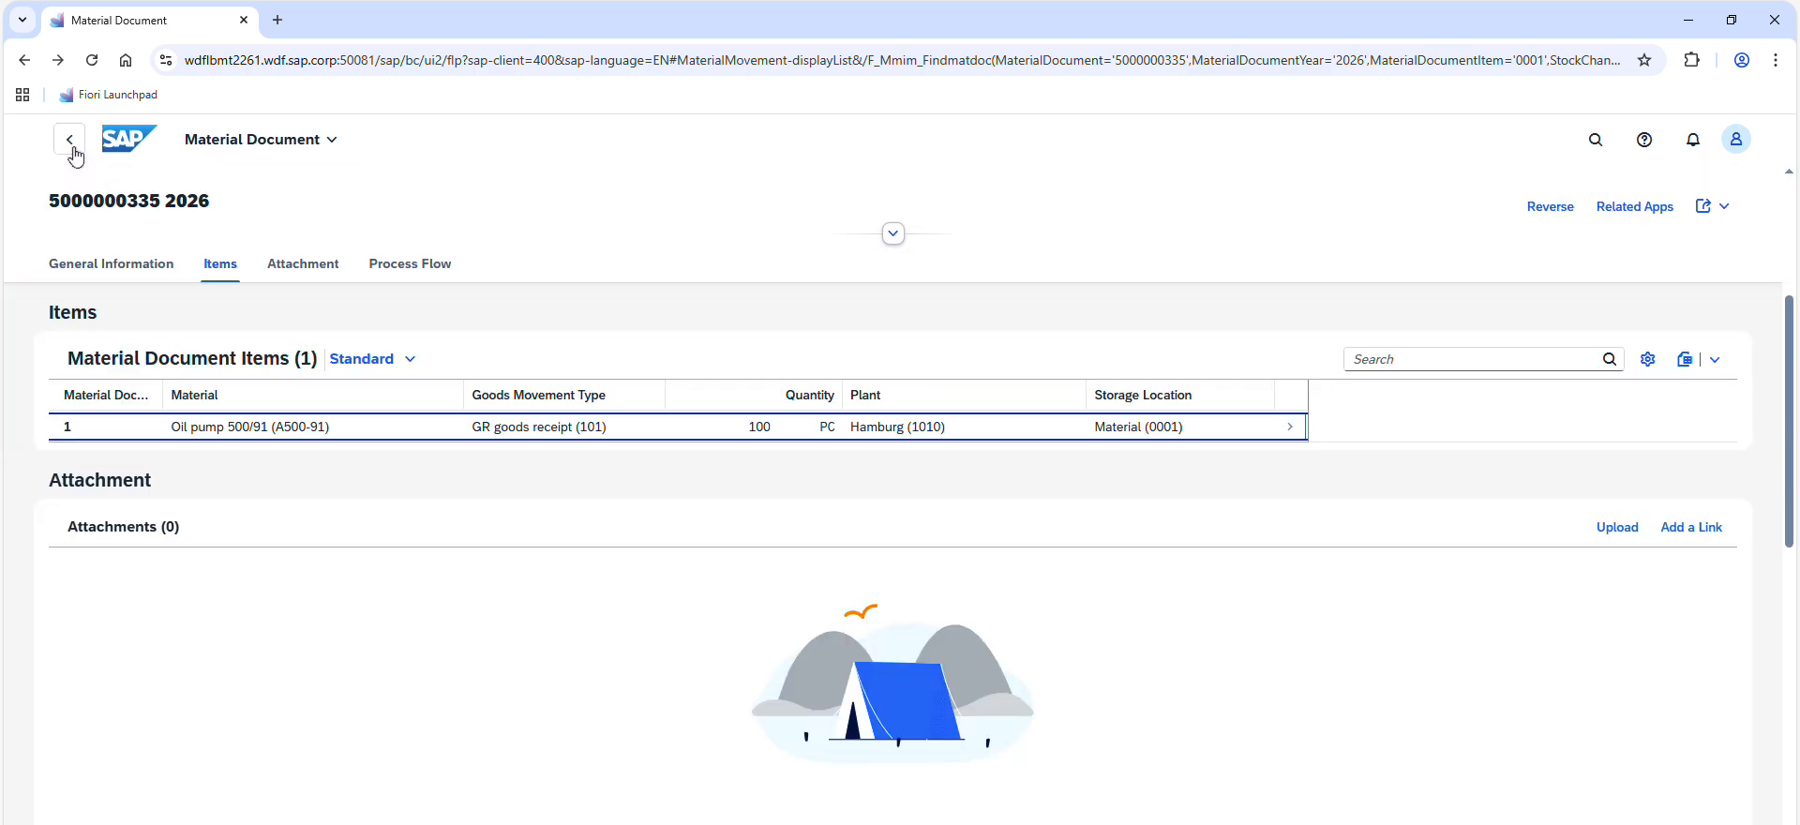
Check the document's process flow for an accounting document and display the referenced purchasing document's number
left_click(410, 266)
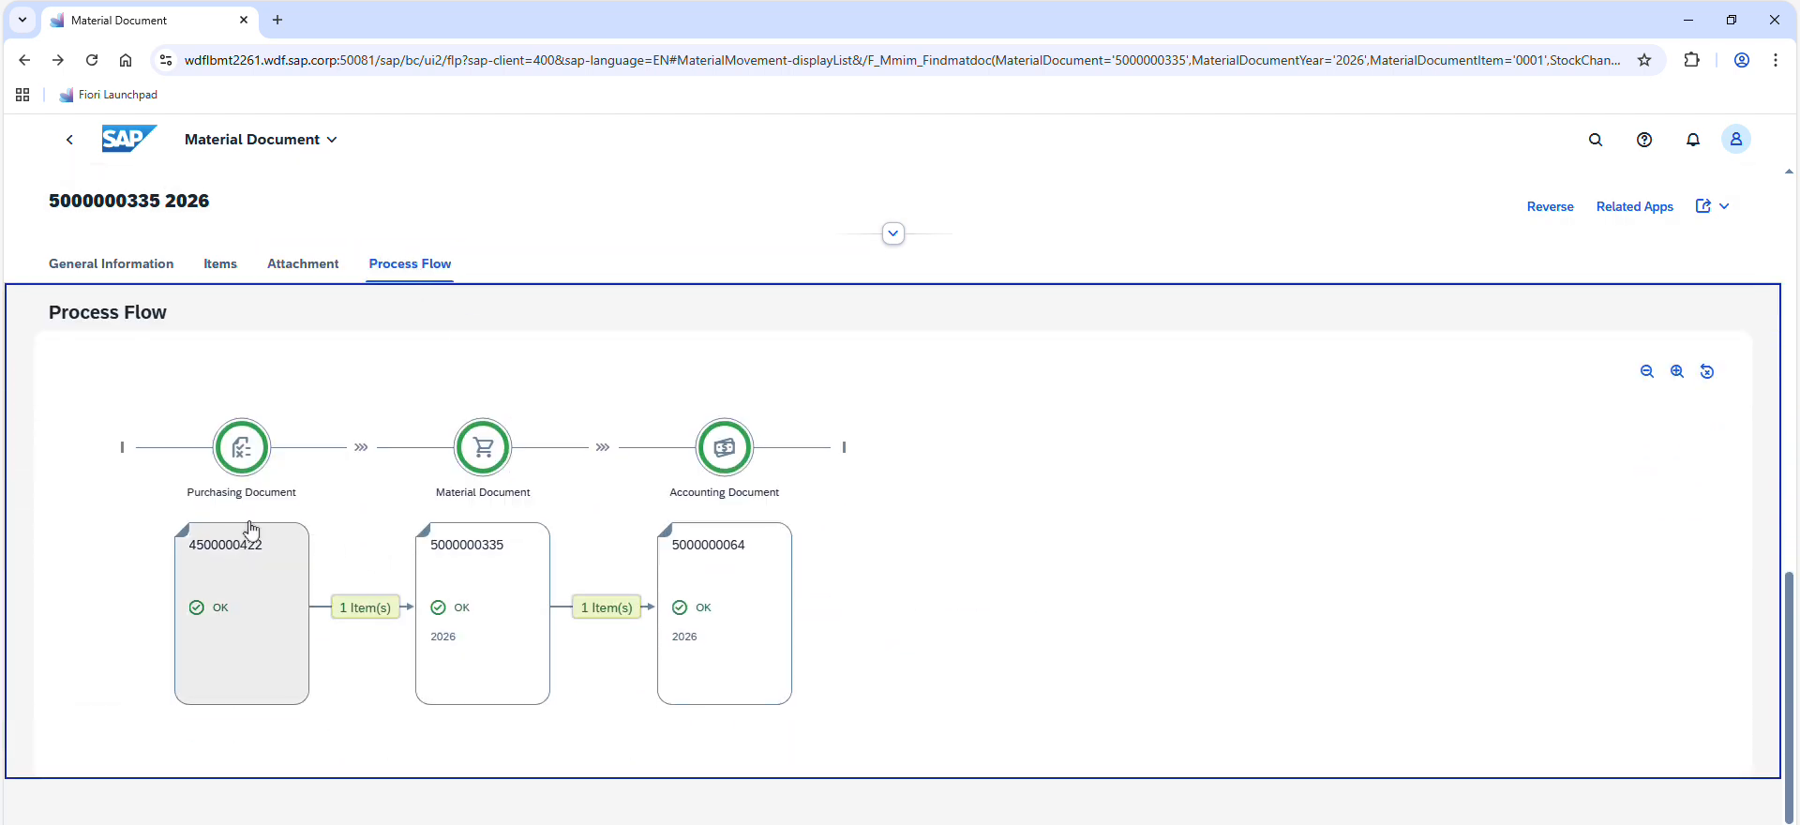
left_click(503, 555)
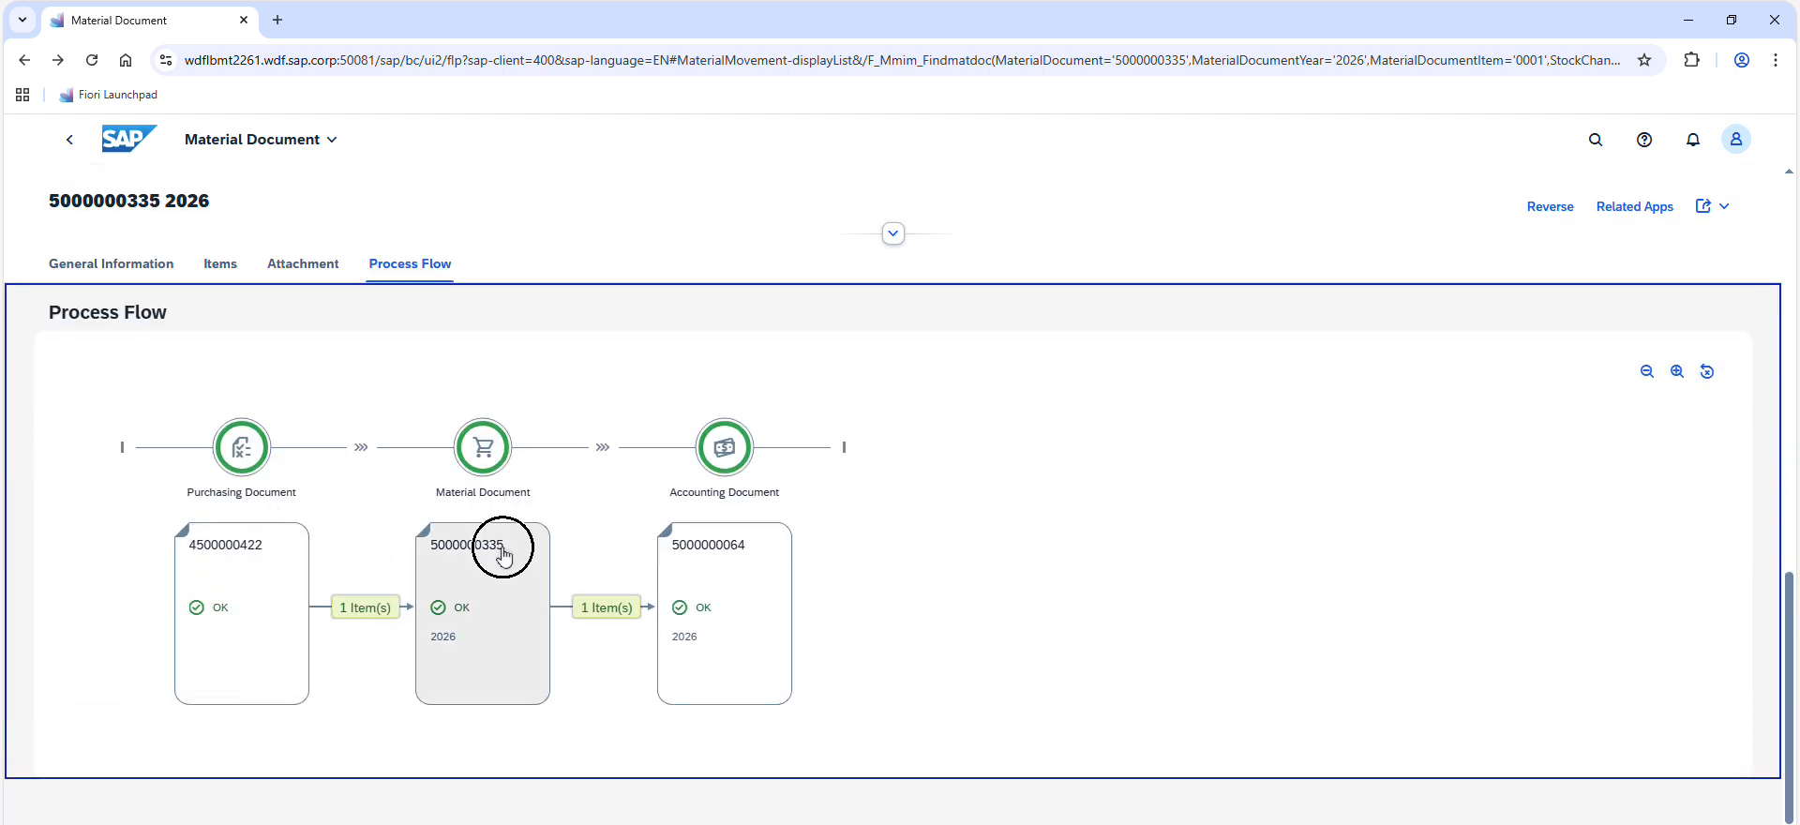
left_click(243, 547)
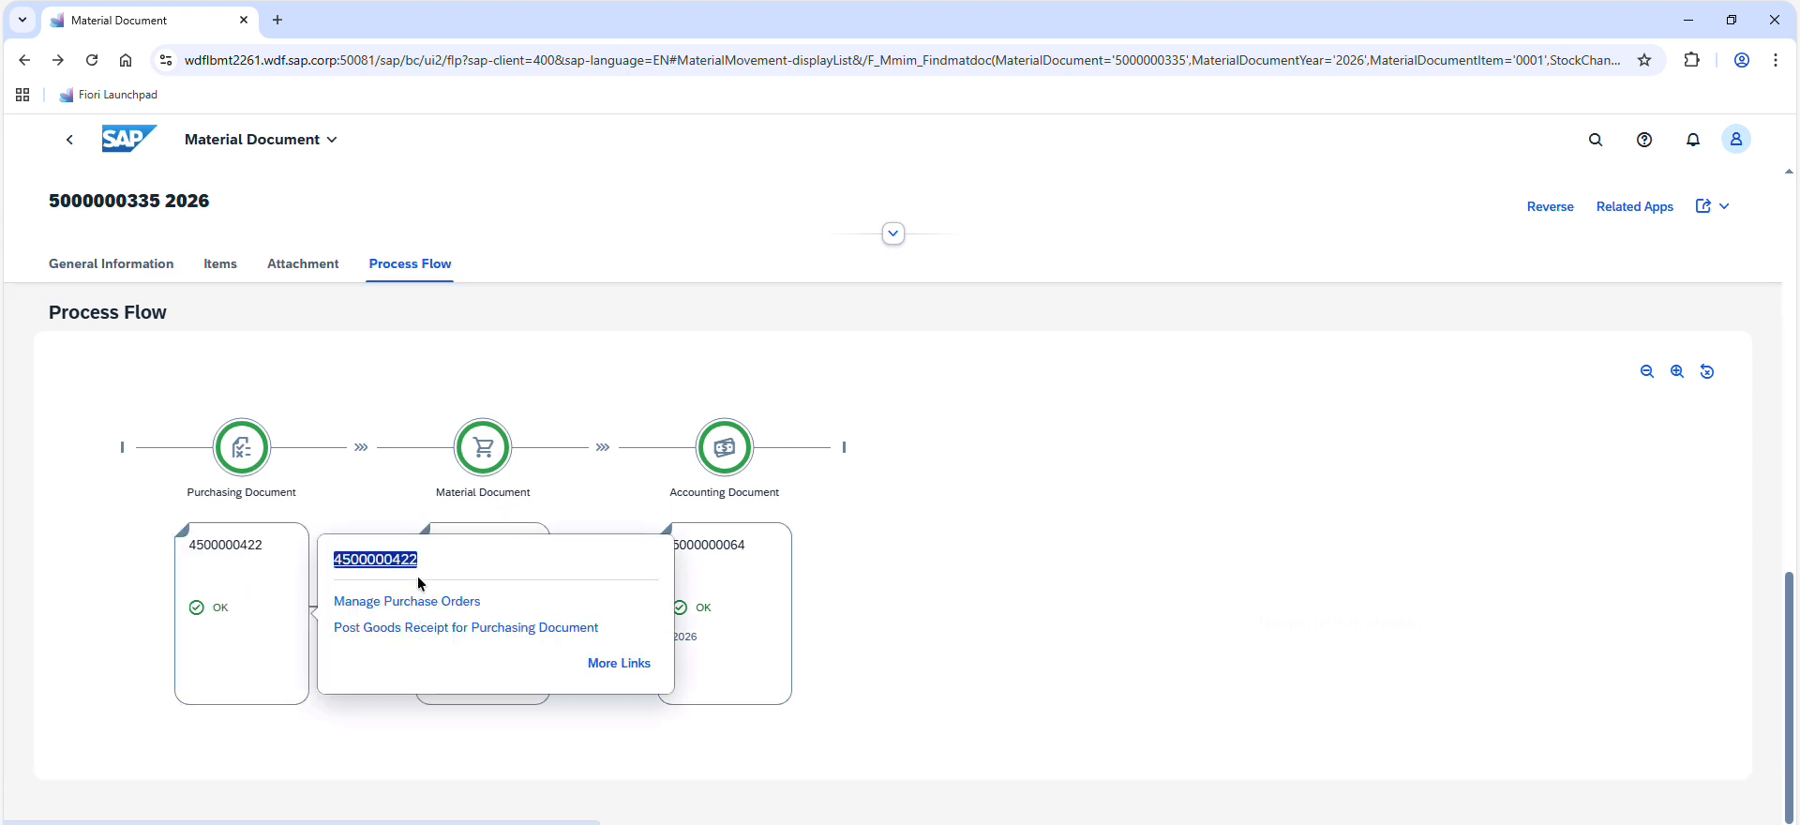
left_click_drag(422, 567, 329, 559)
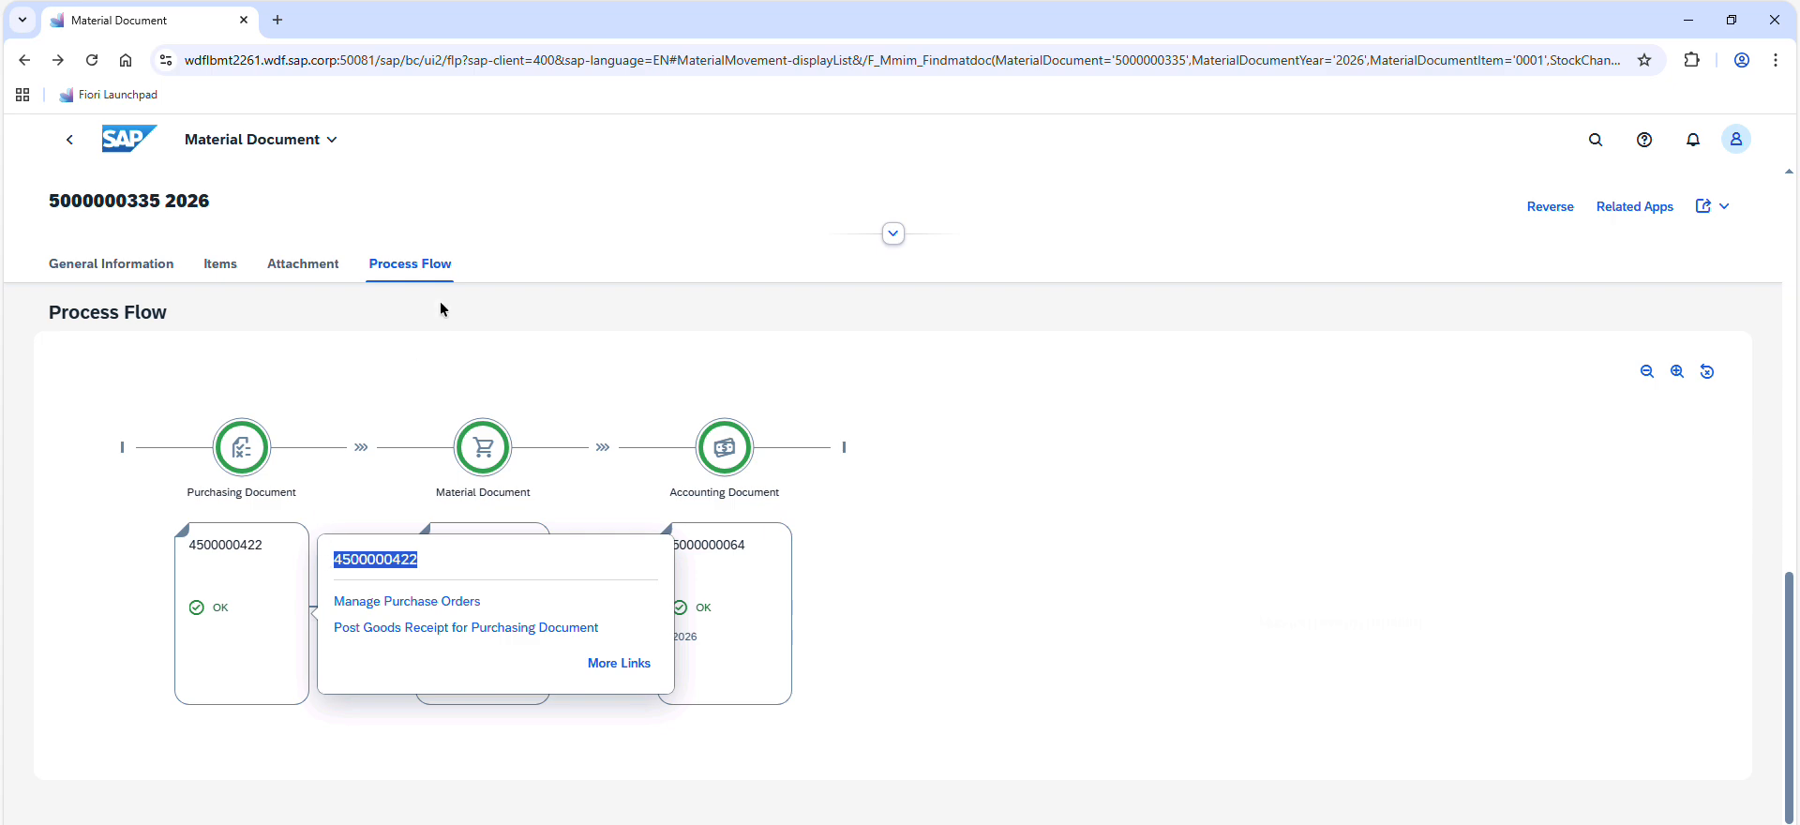
Recheck in the exercise PDF task 3's accounting document question and its instruction on navigating back, and return to SAP Fiori
key("alt+Tab")
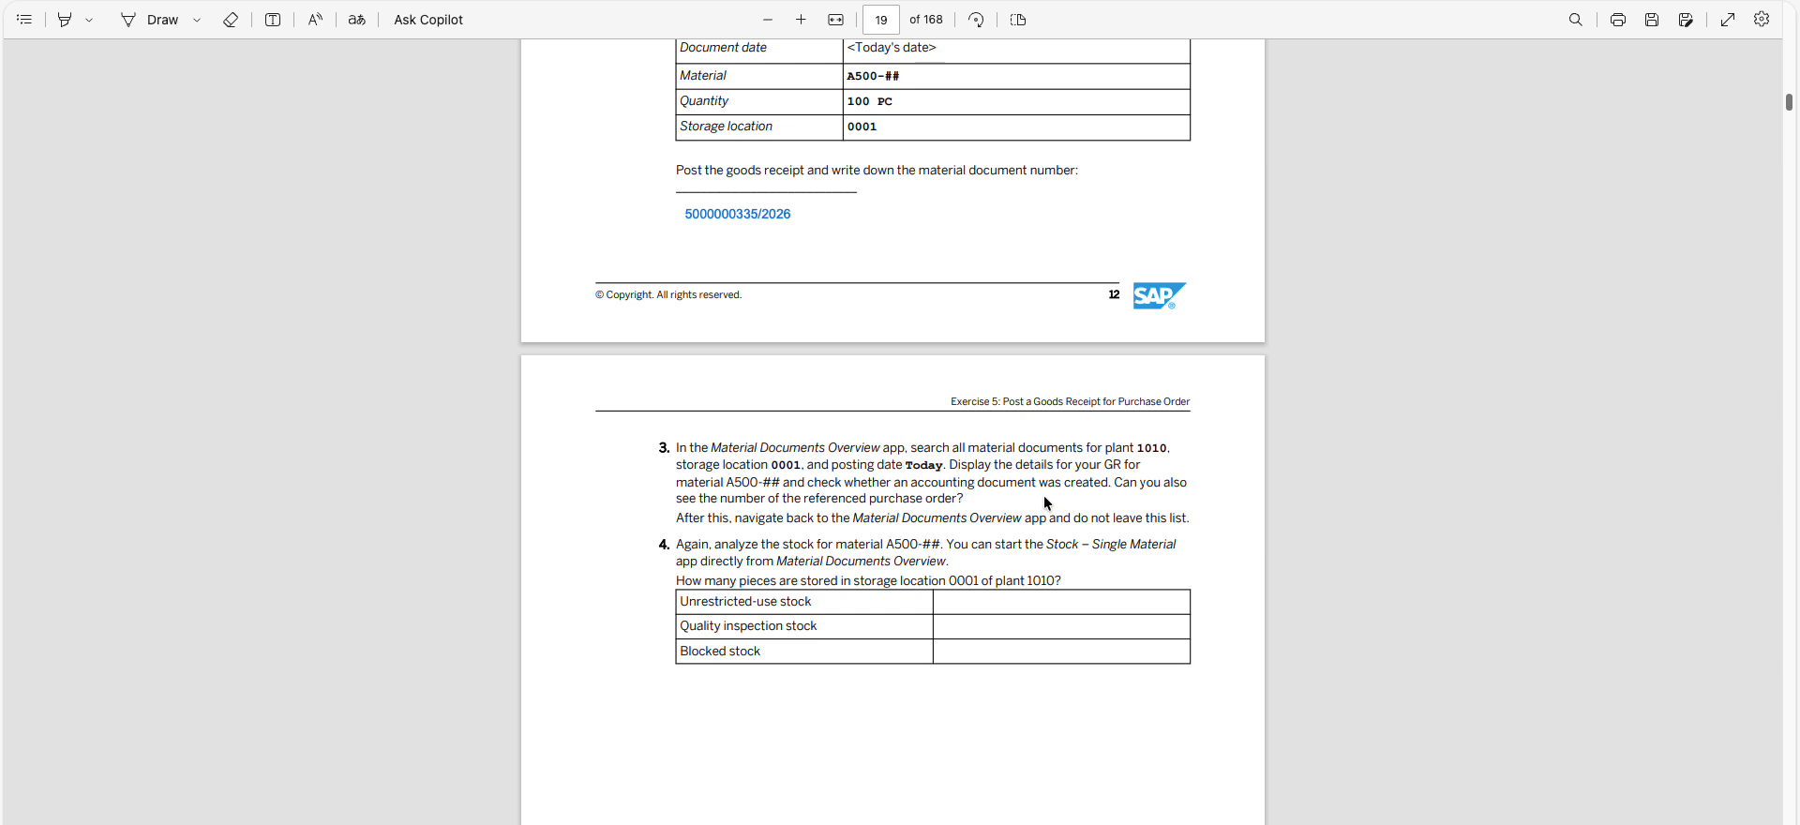
left_click_drag(920, 486, 1057, 480)
triple_click(793, 521)
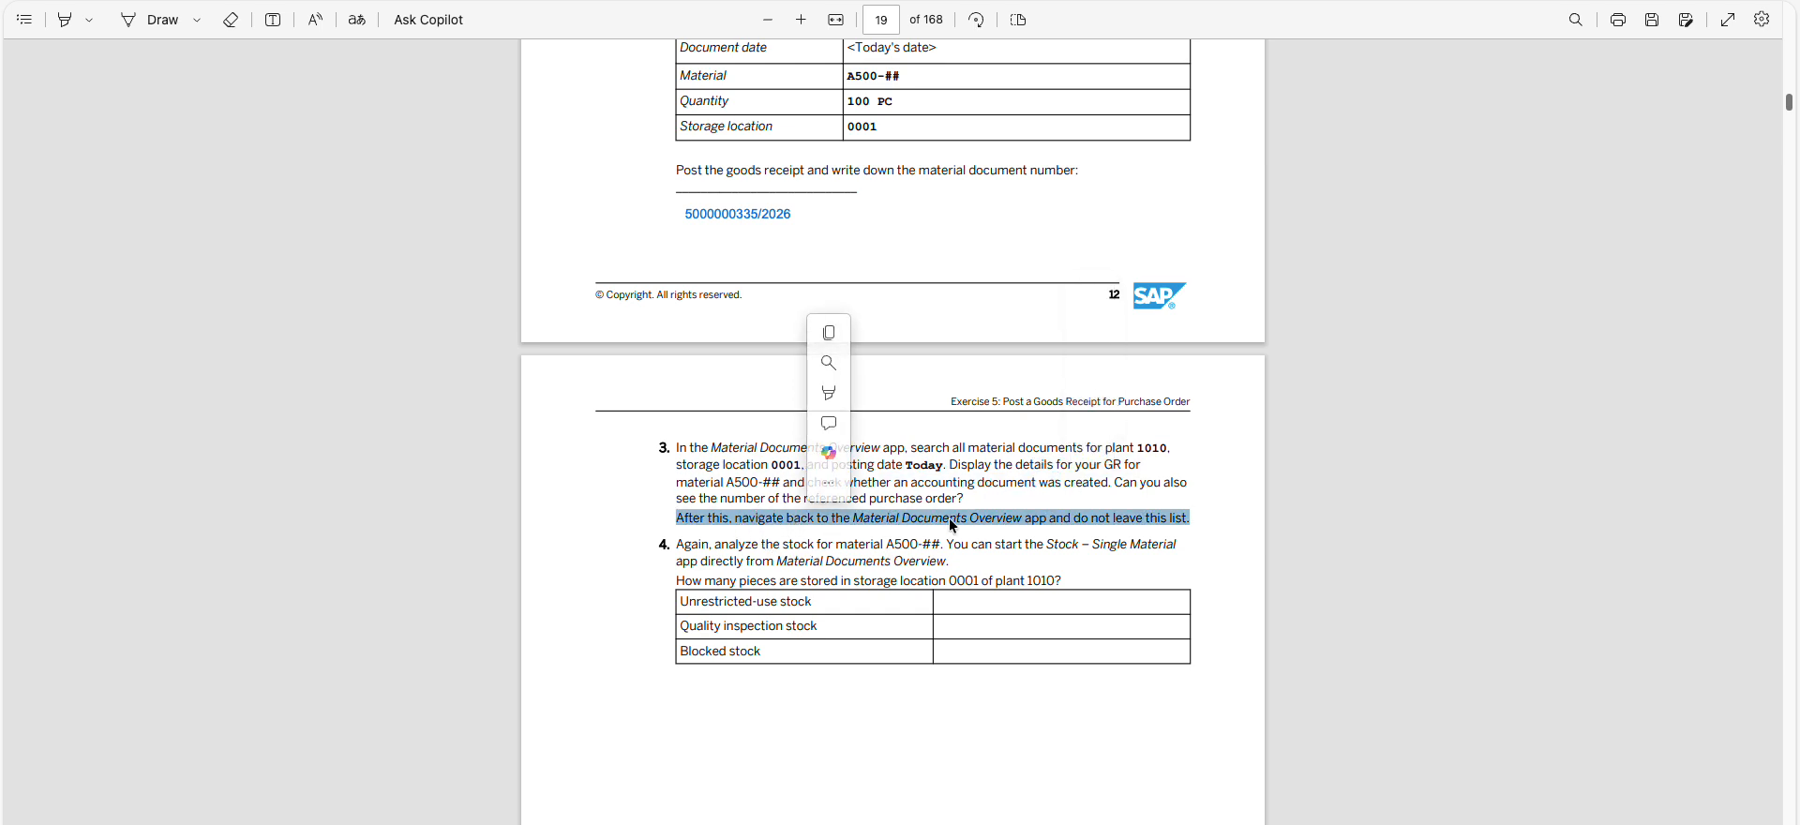
left_click(1143, 526)
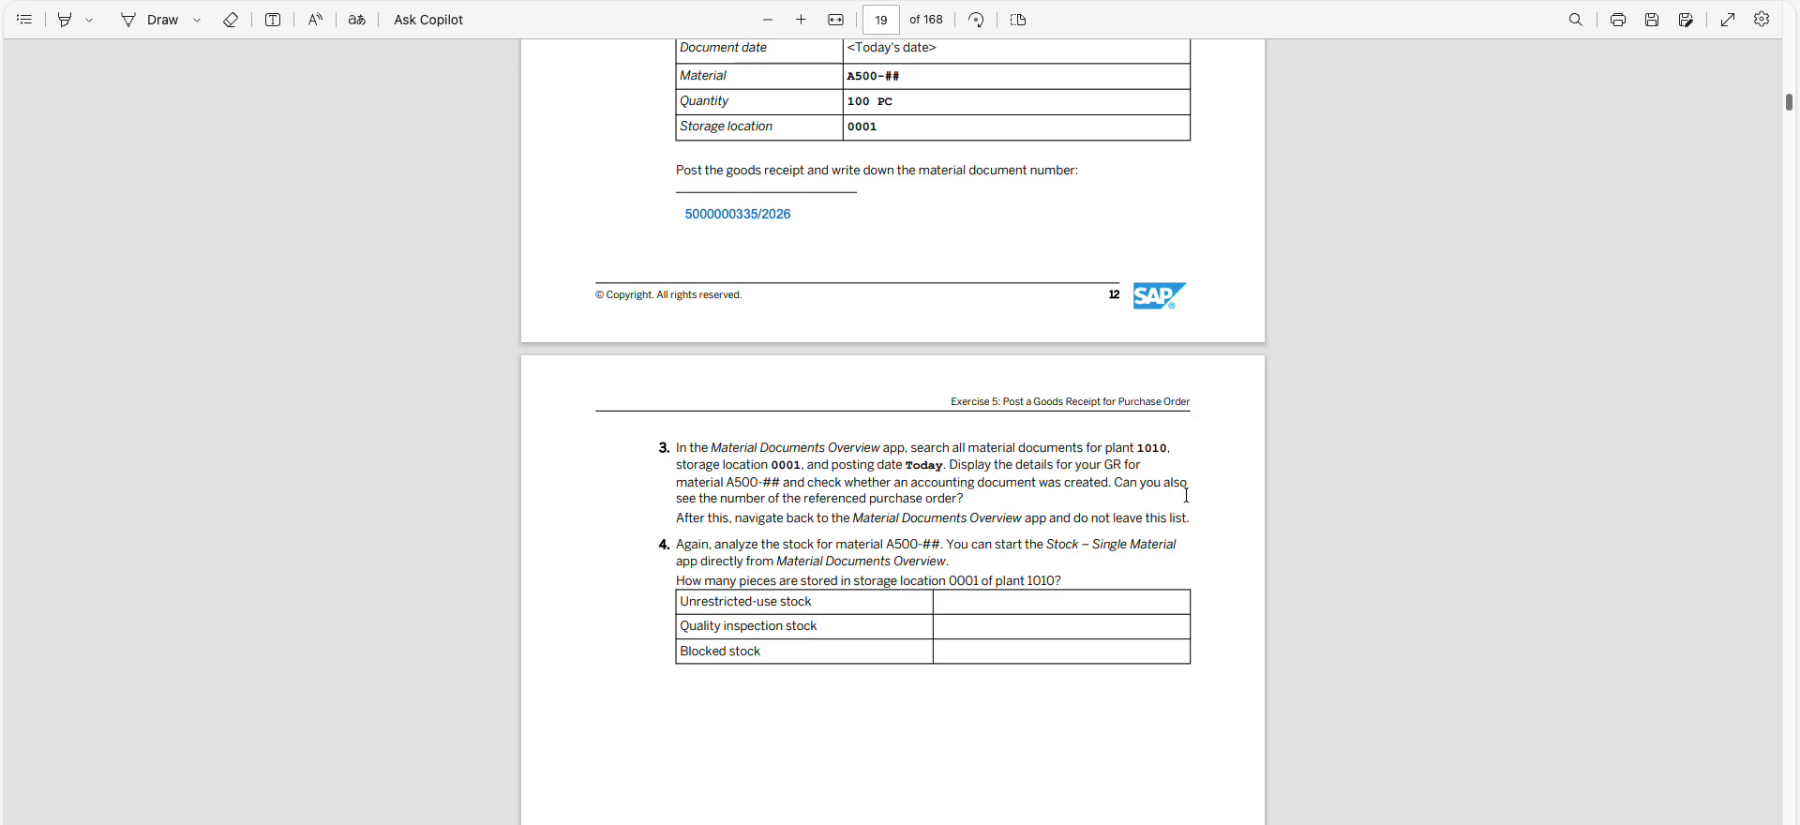
key("alt+Tab")
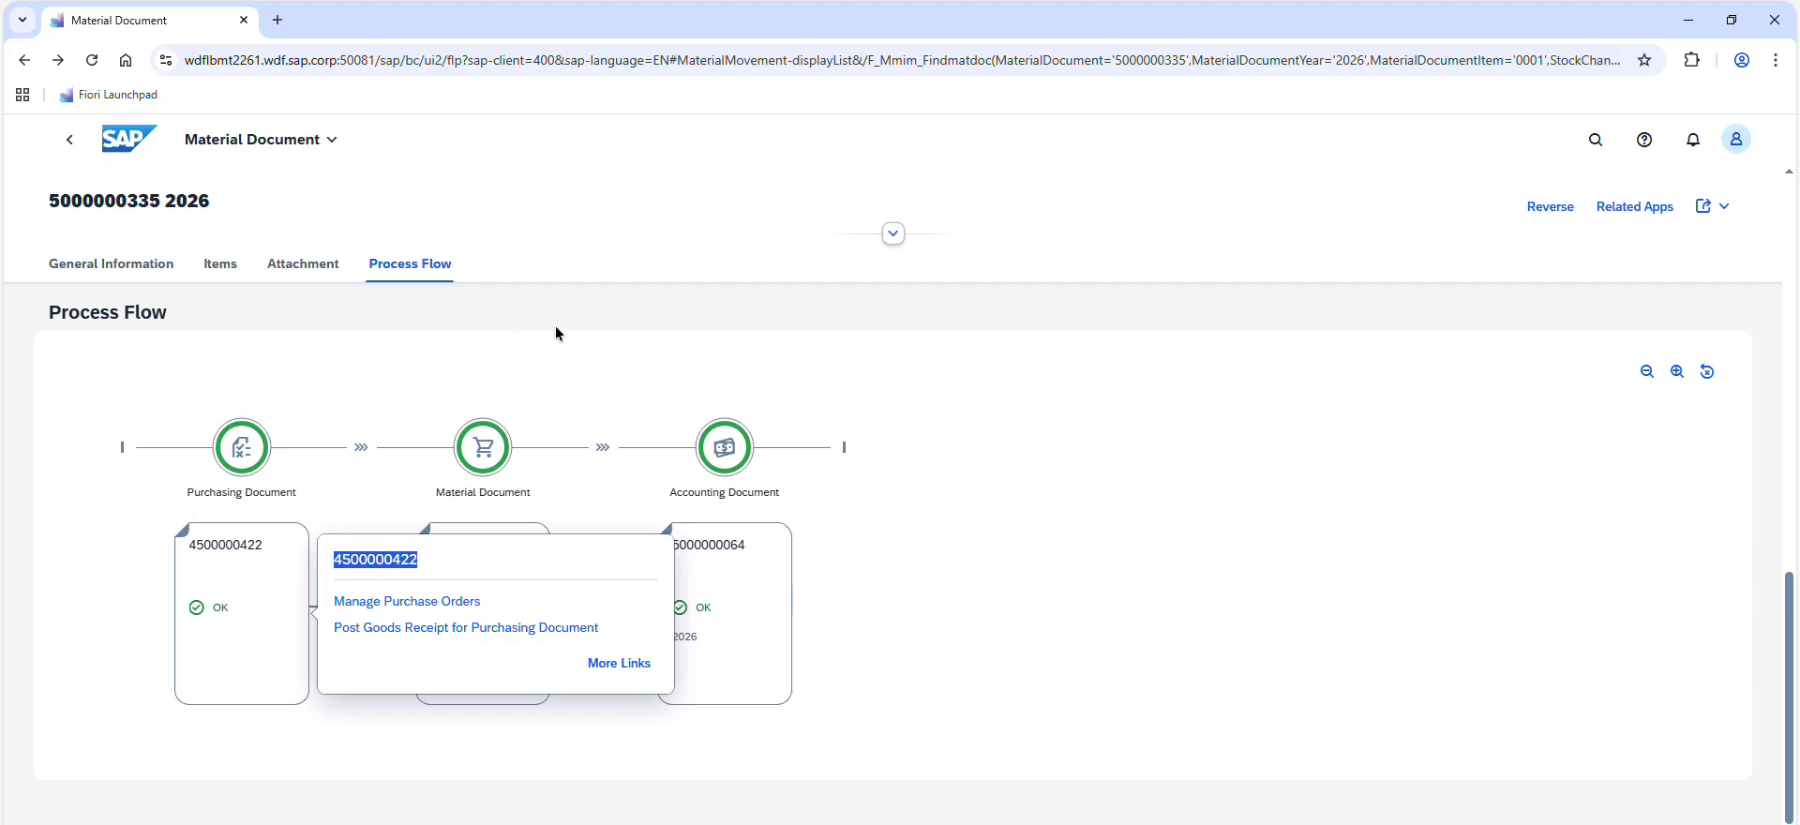
Return to the Material Documents Overview list, read task 4 on re-analyzing the stock in the exercise PDF, and switch back to SAP Fiori
left_click(82, 146)
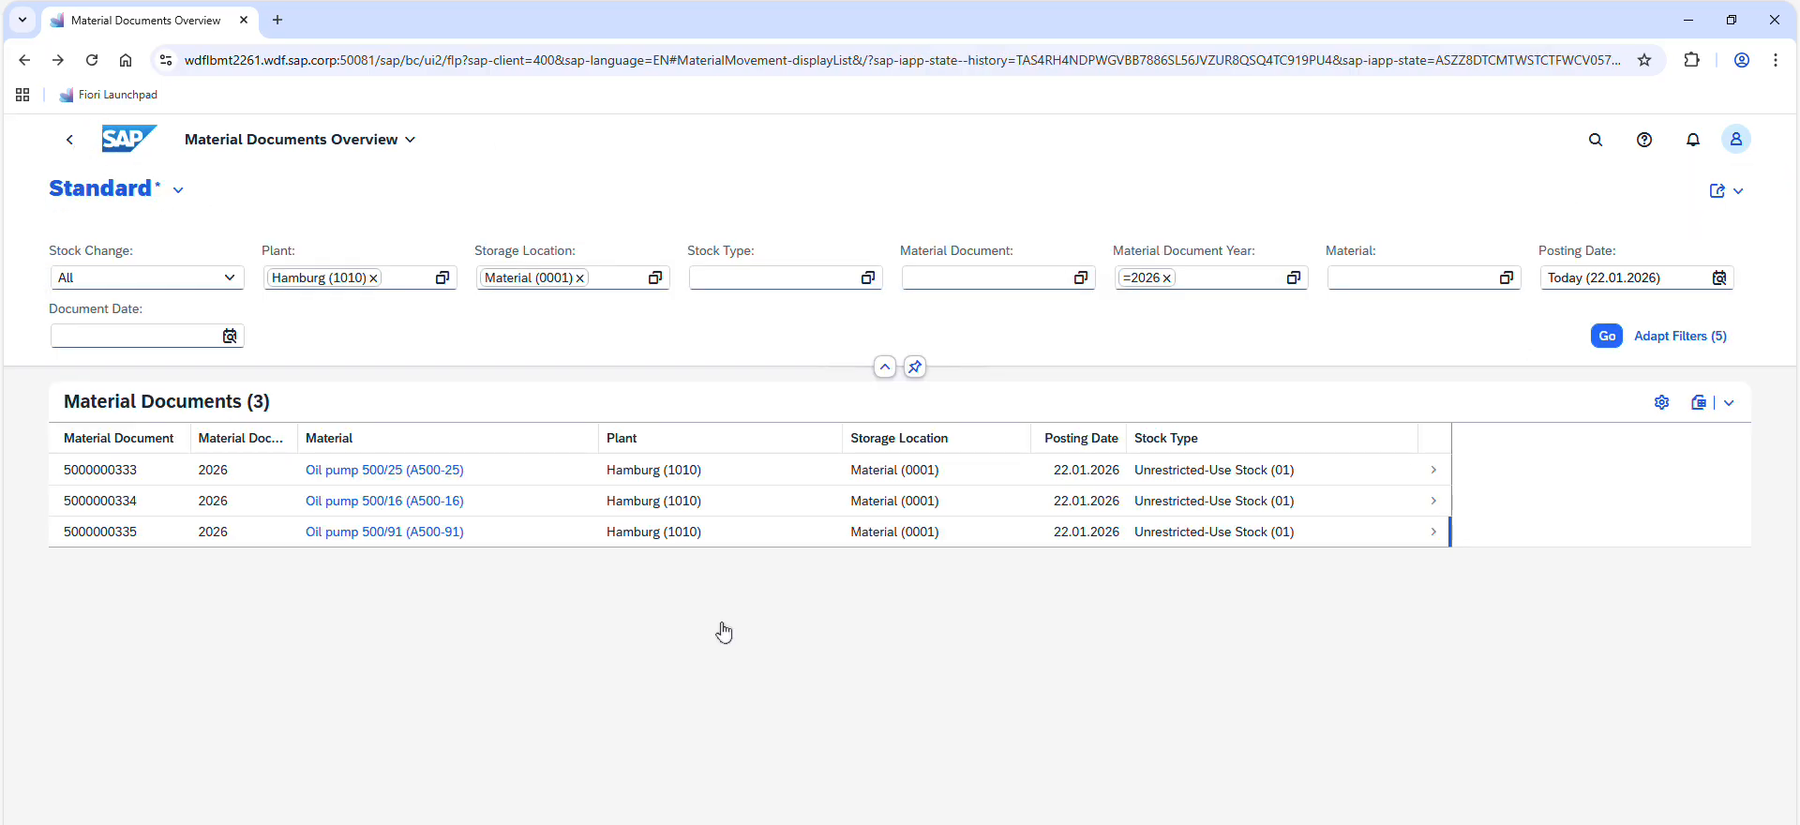
key("alt+Tab")
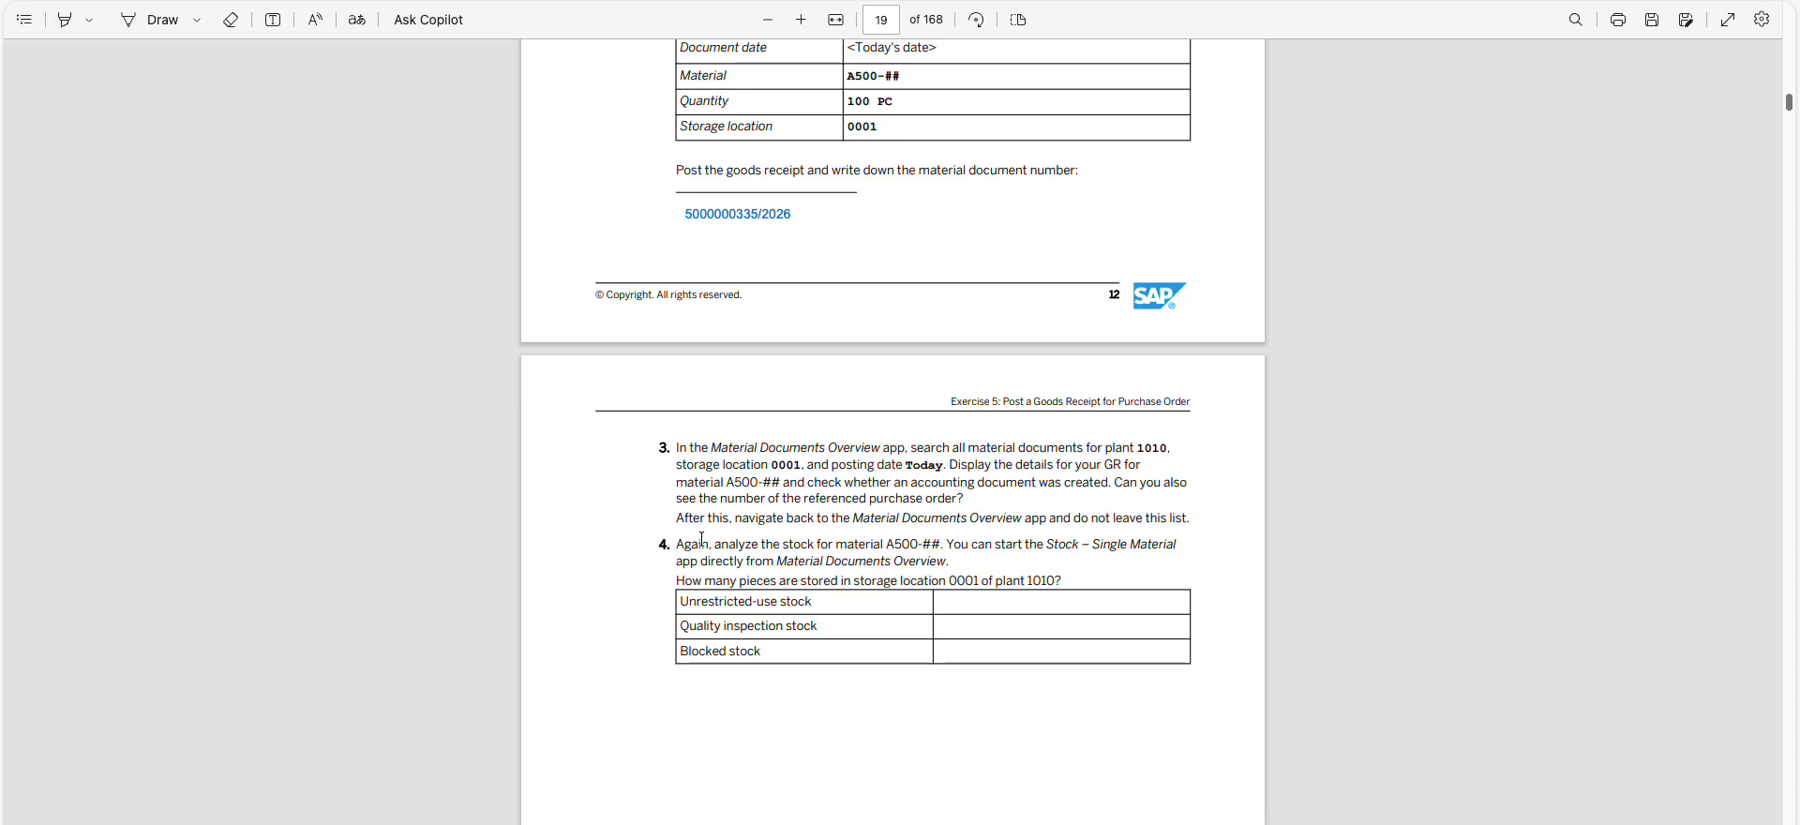
left_click_drag(686, 544, 974, 579)
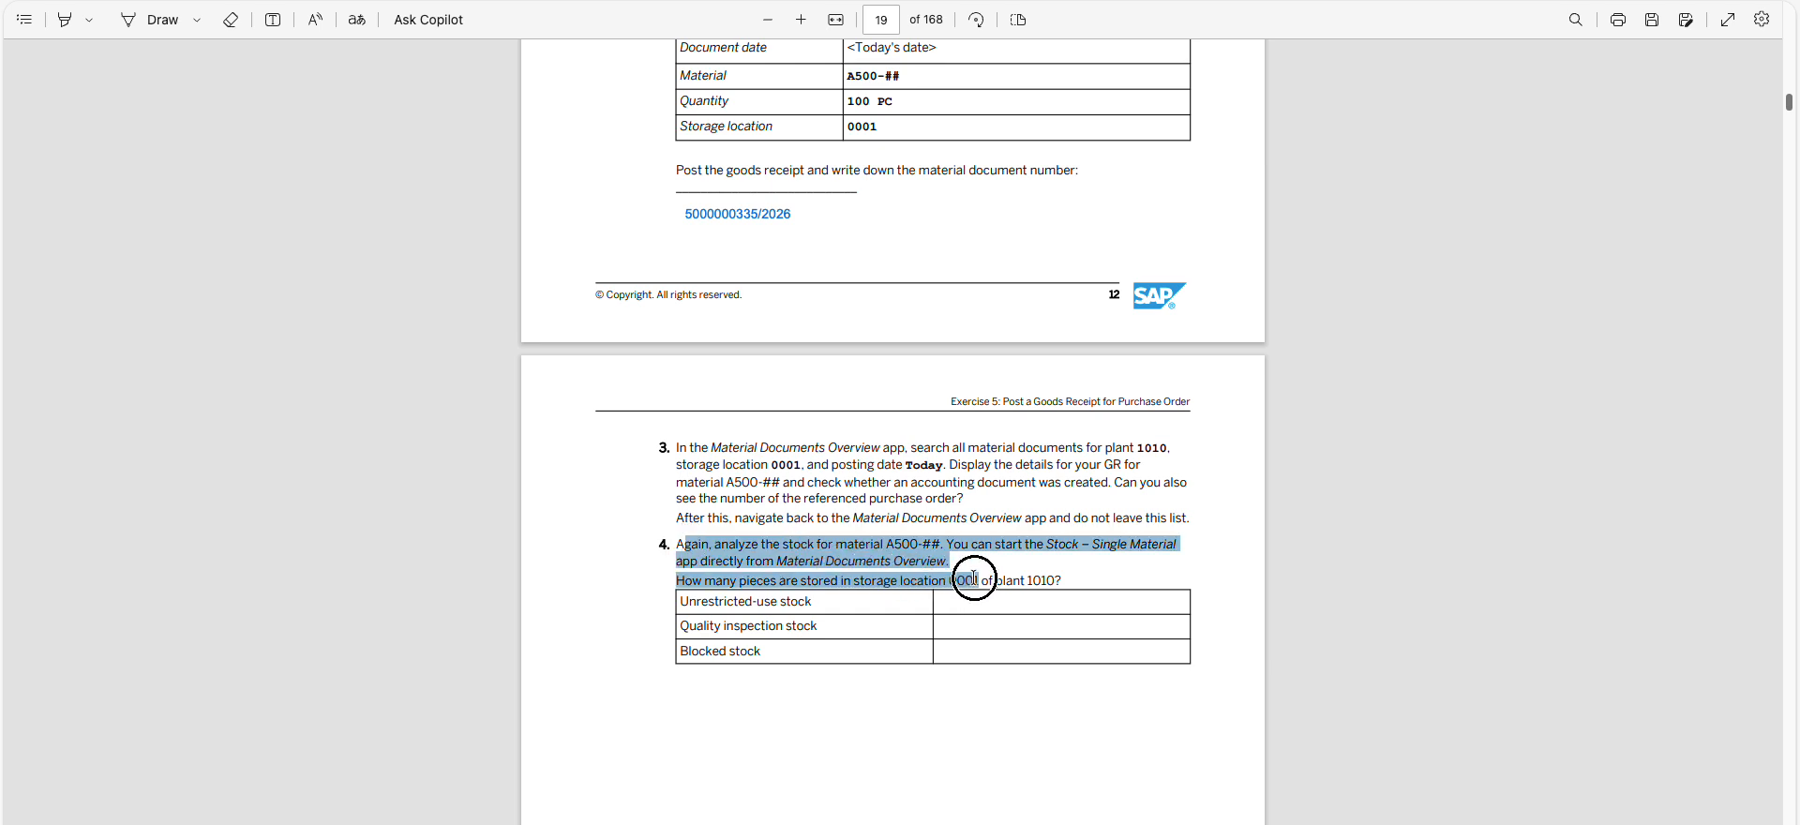
left_click_drag(974, 579, 975, 578)
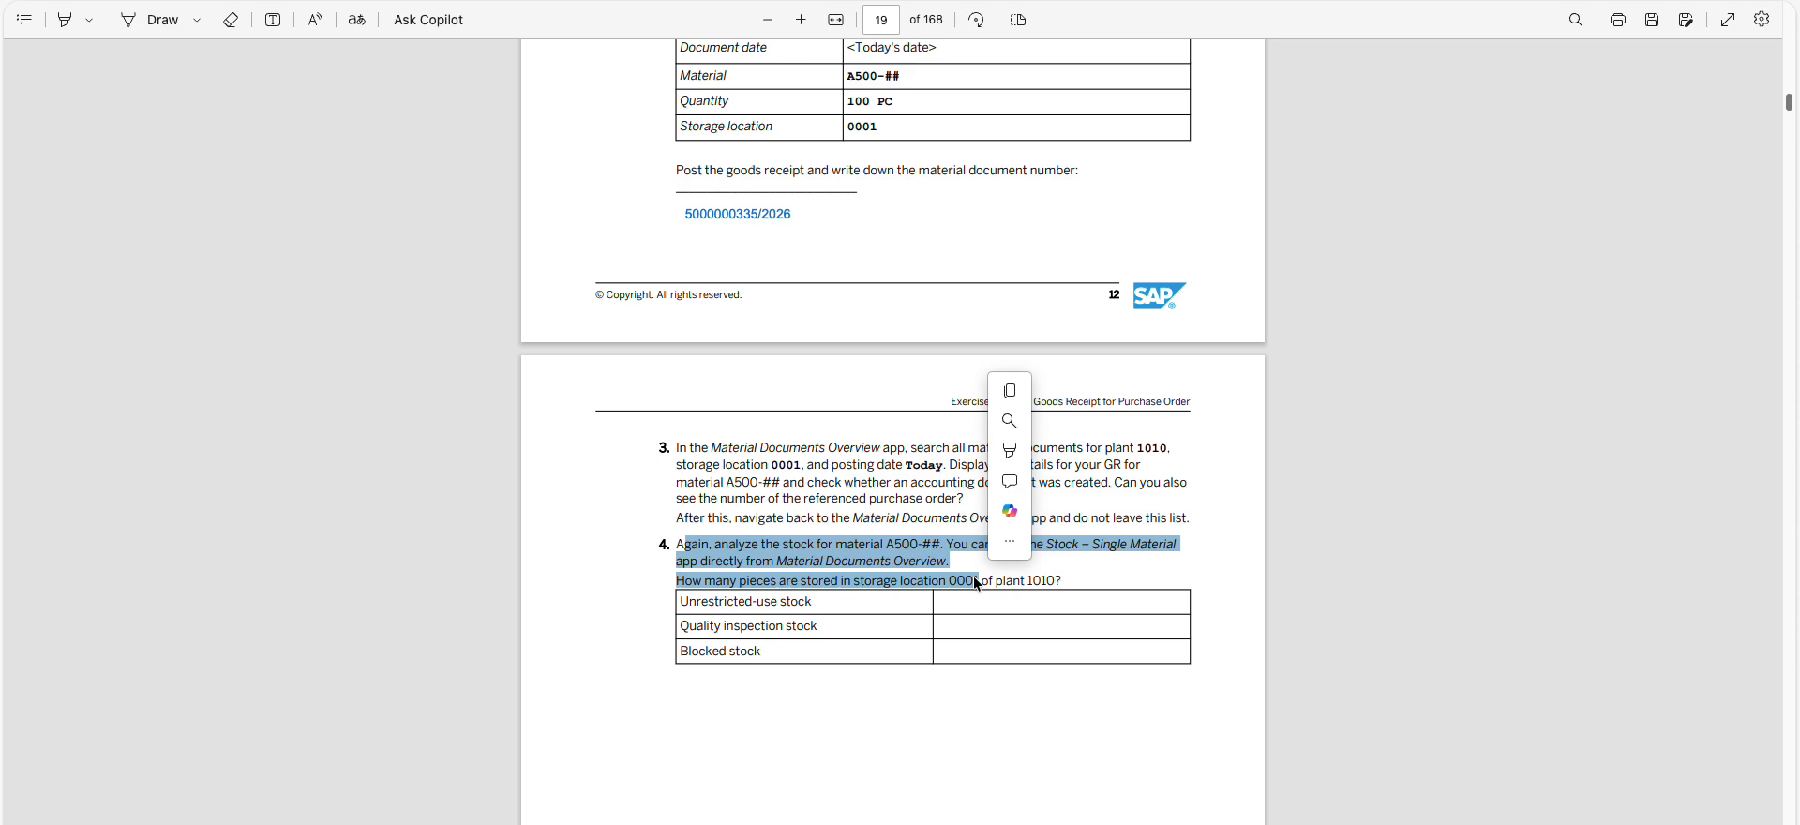
left_click(1058, 588)
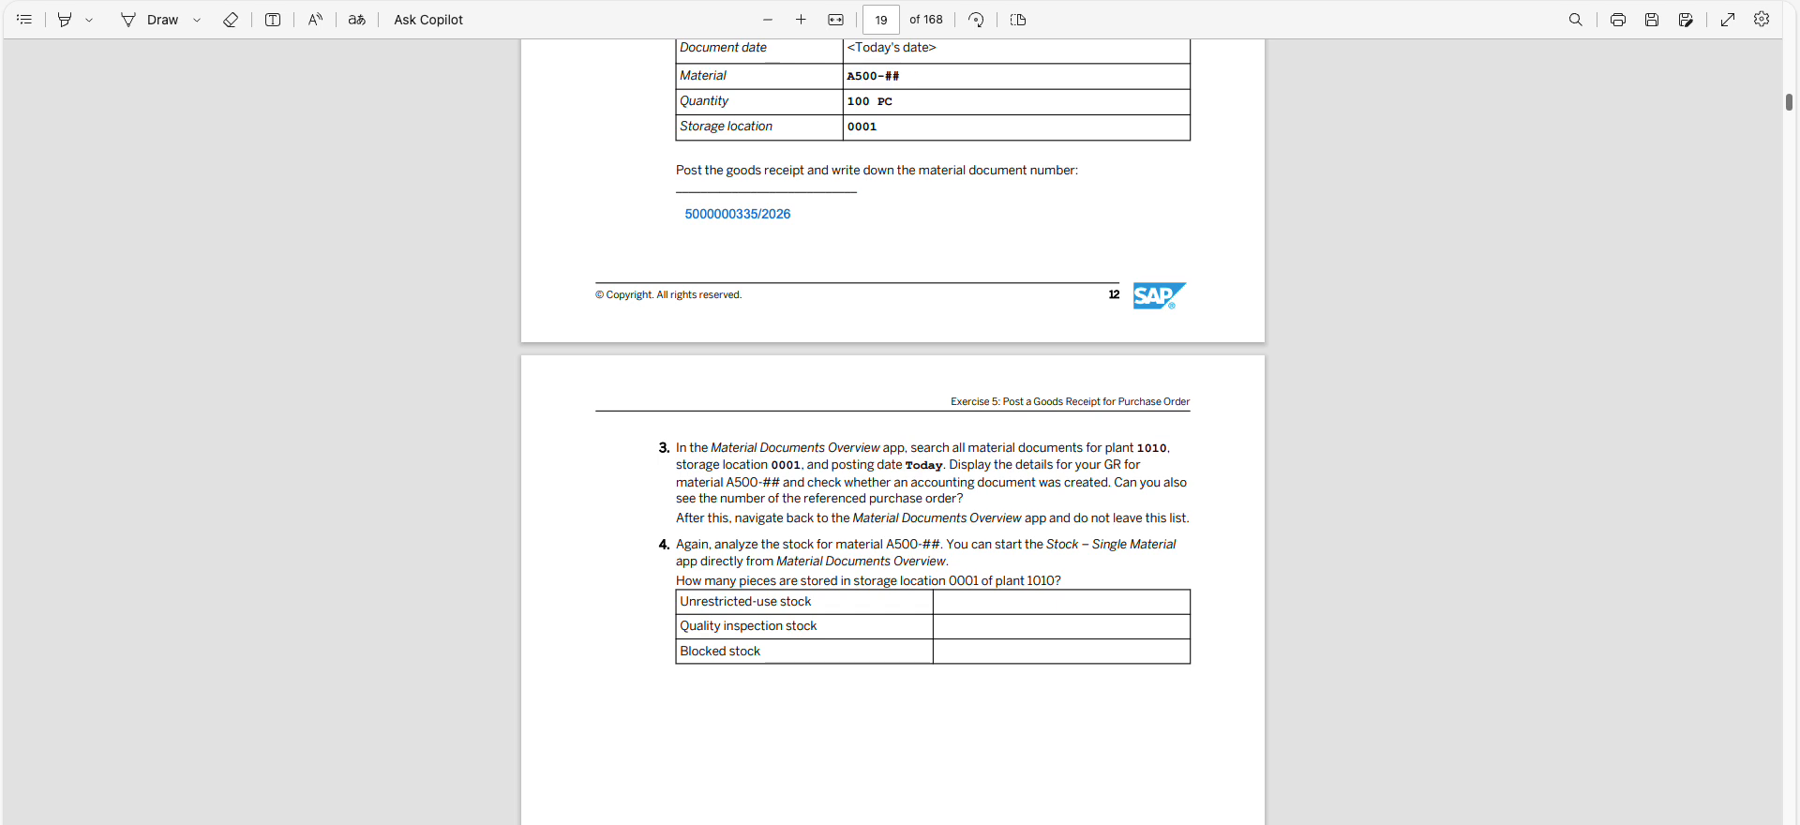
key("alt+Tab")
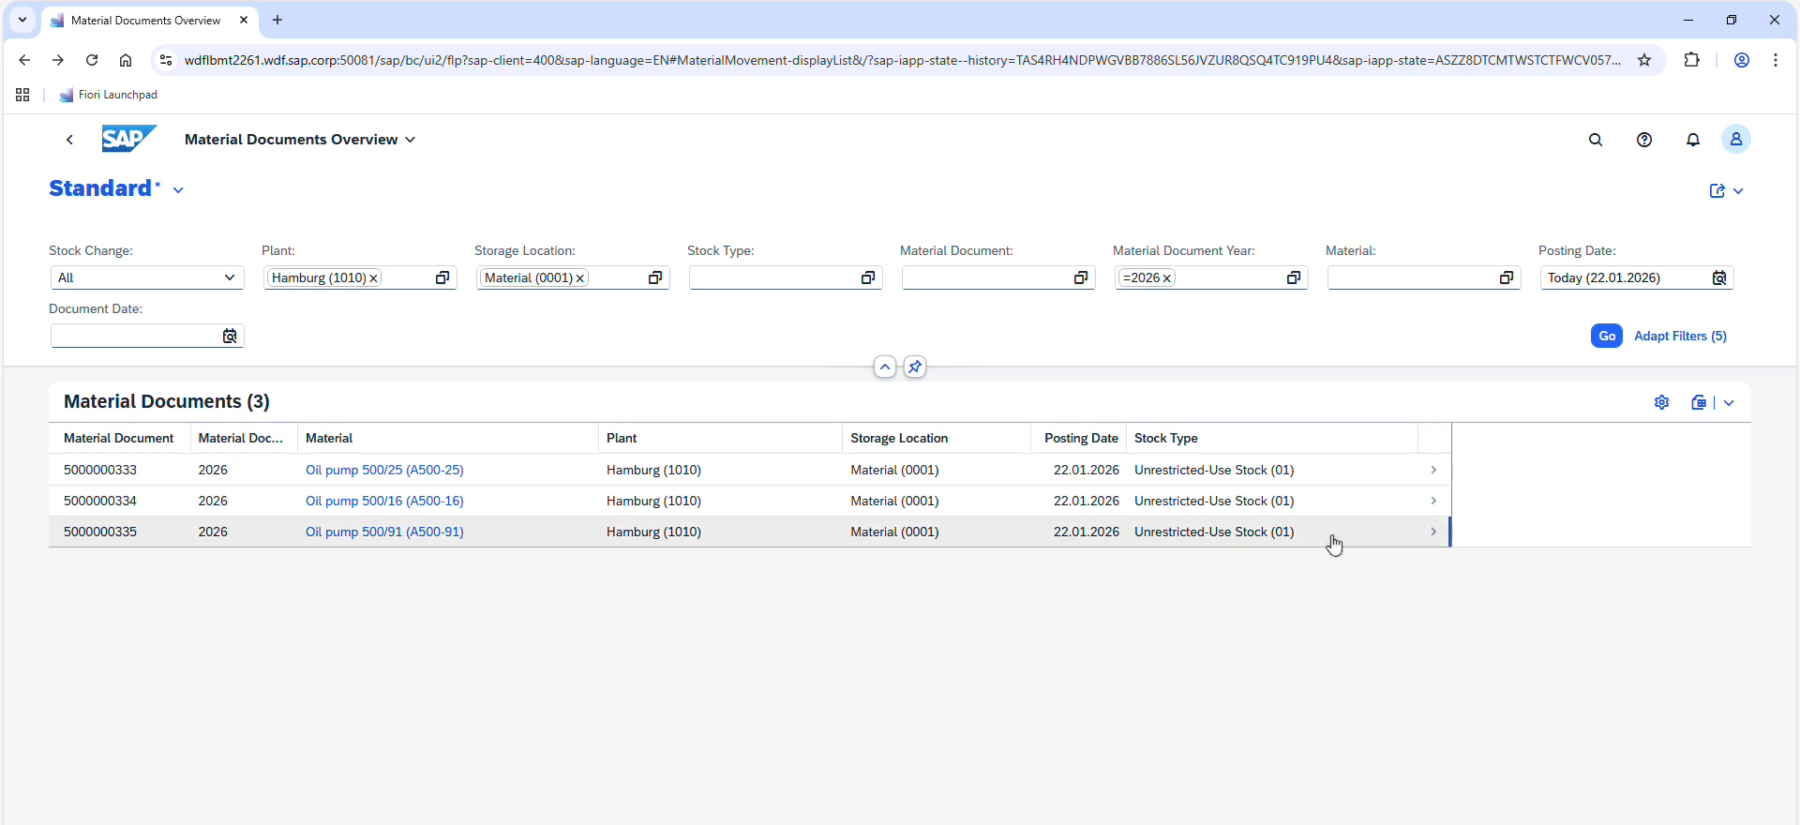
In the link list for oil pump A500-91, replace Manage Product Master Data with Stock - Single Material
triple_click(420, 534)
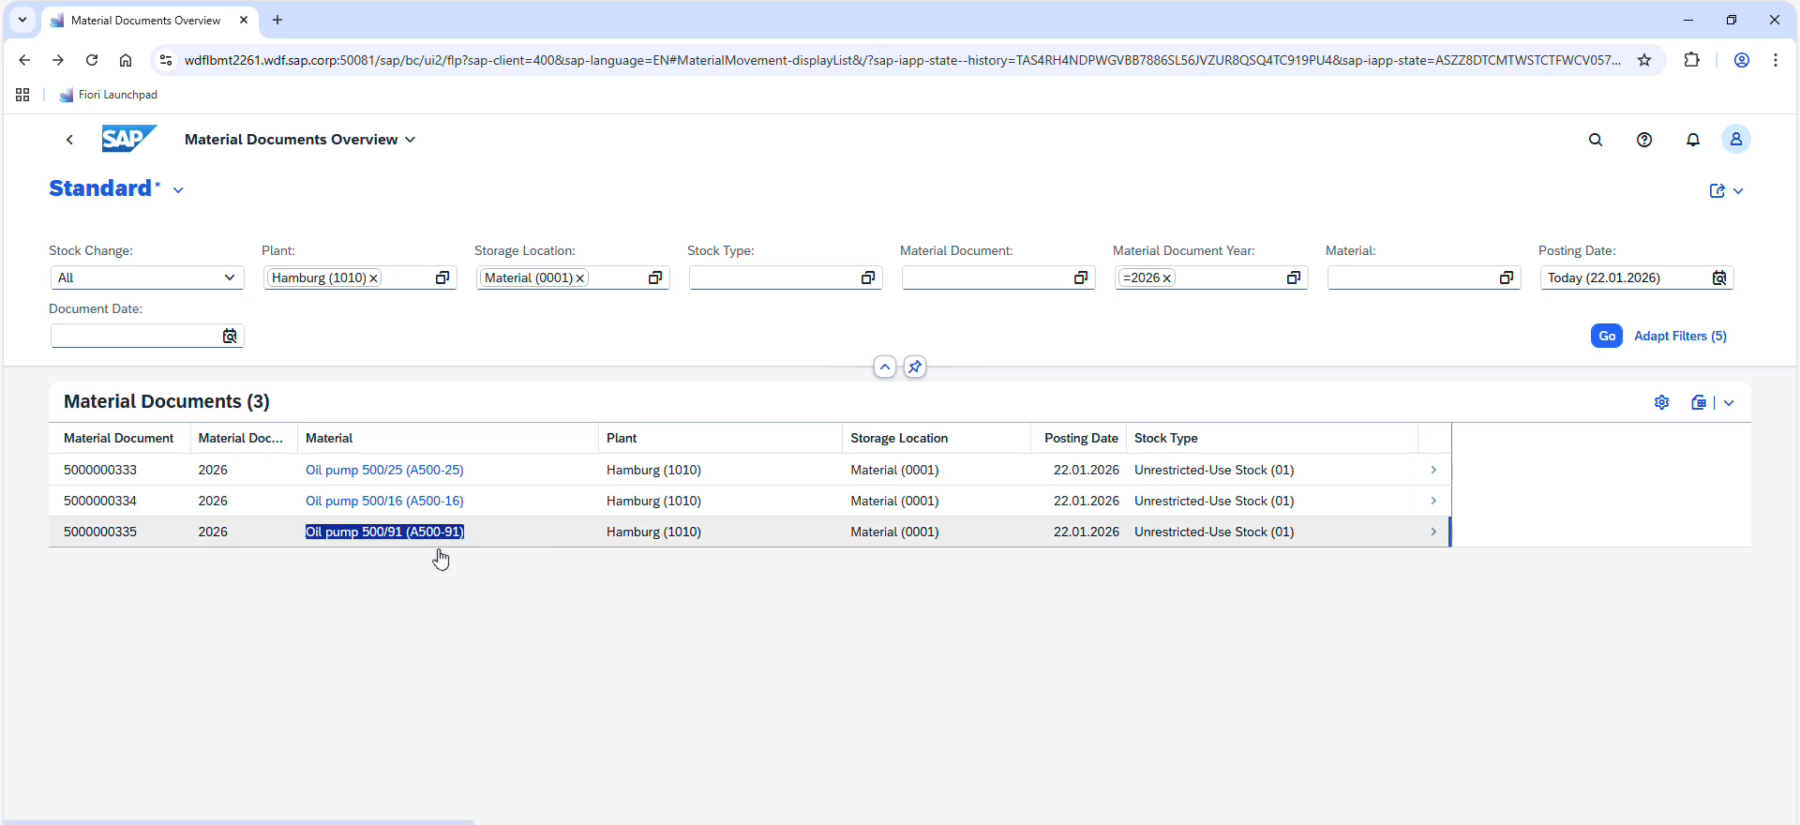
left_click(434, 537)
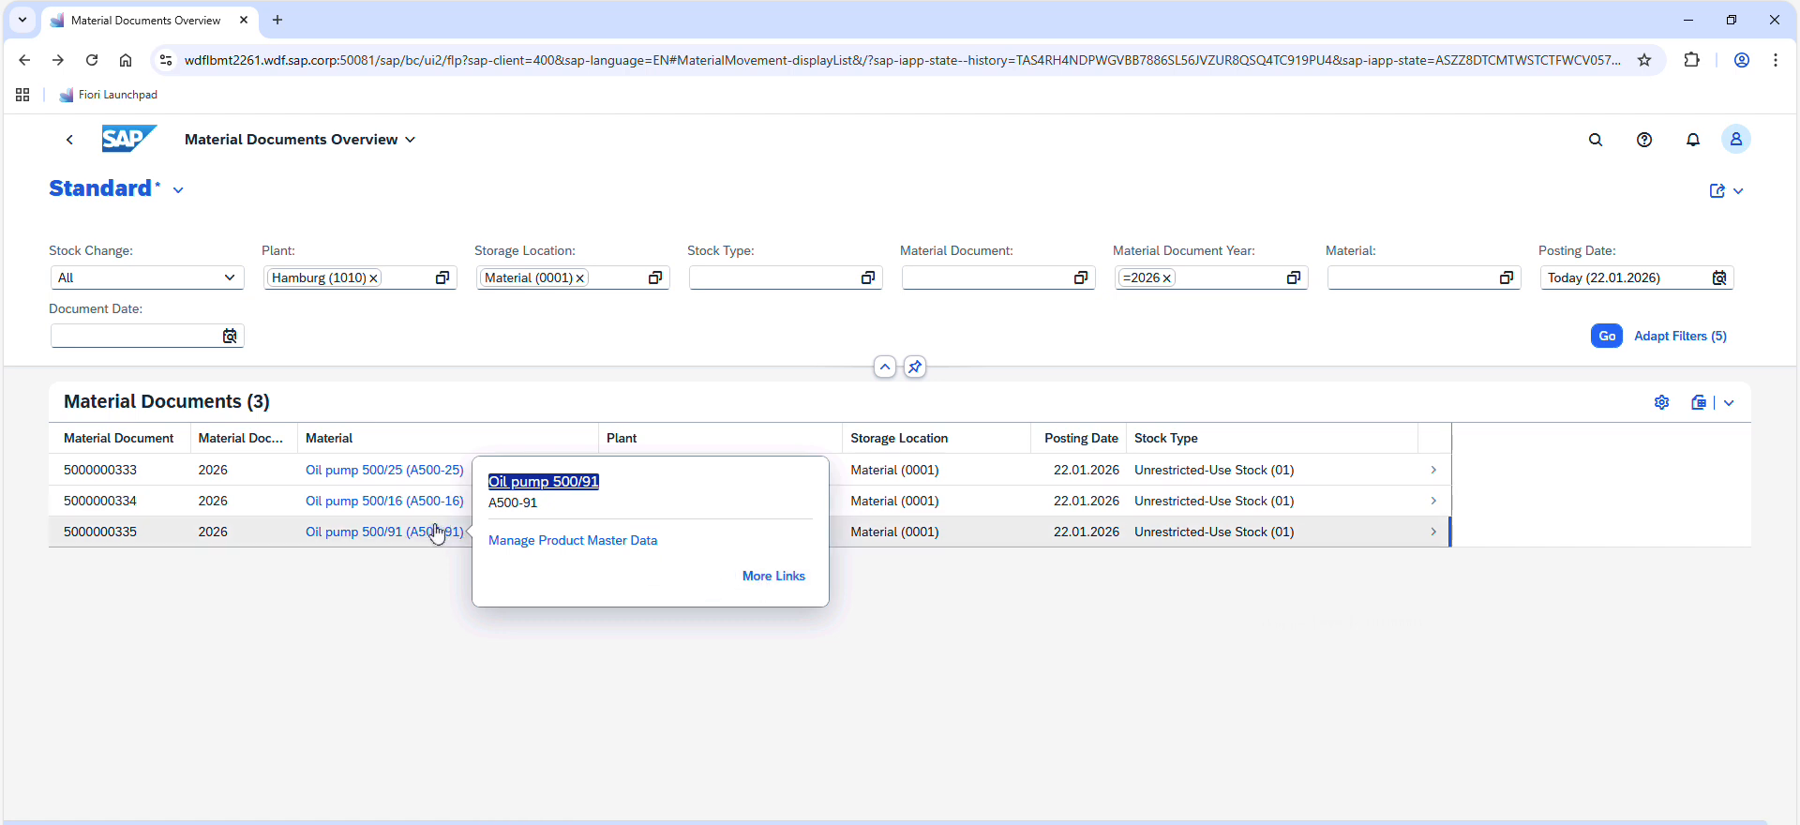
left_click(763, 577)
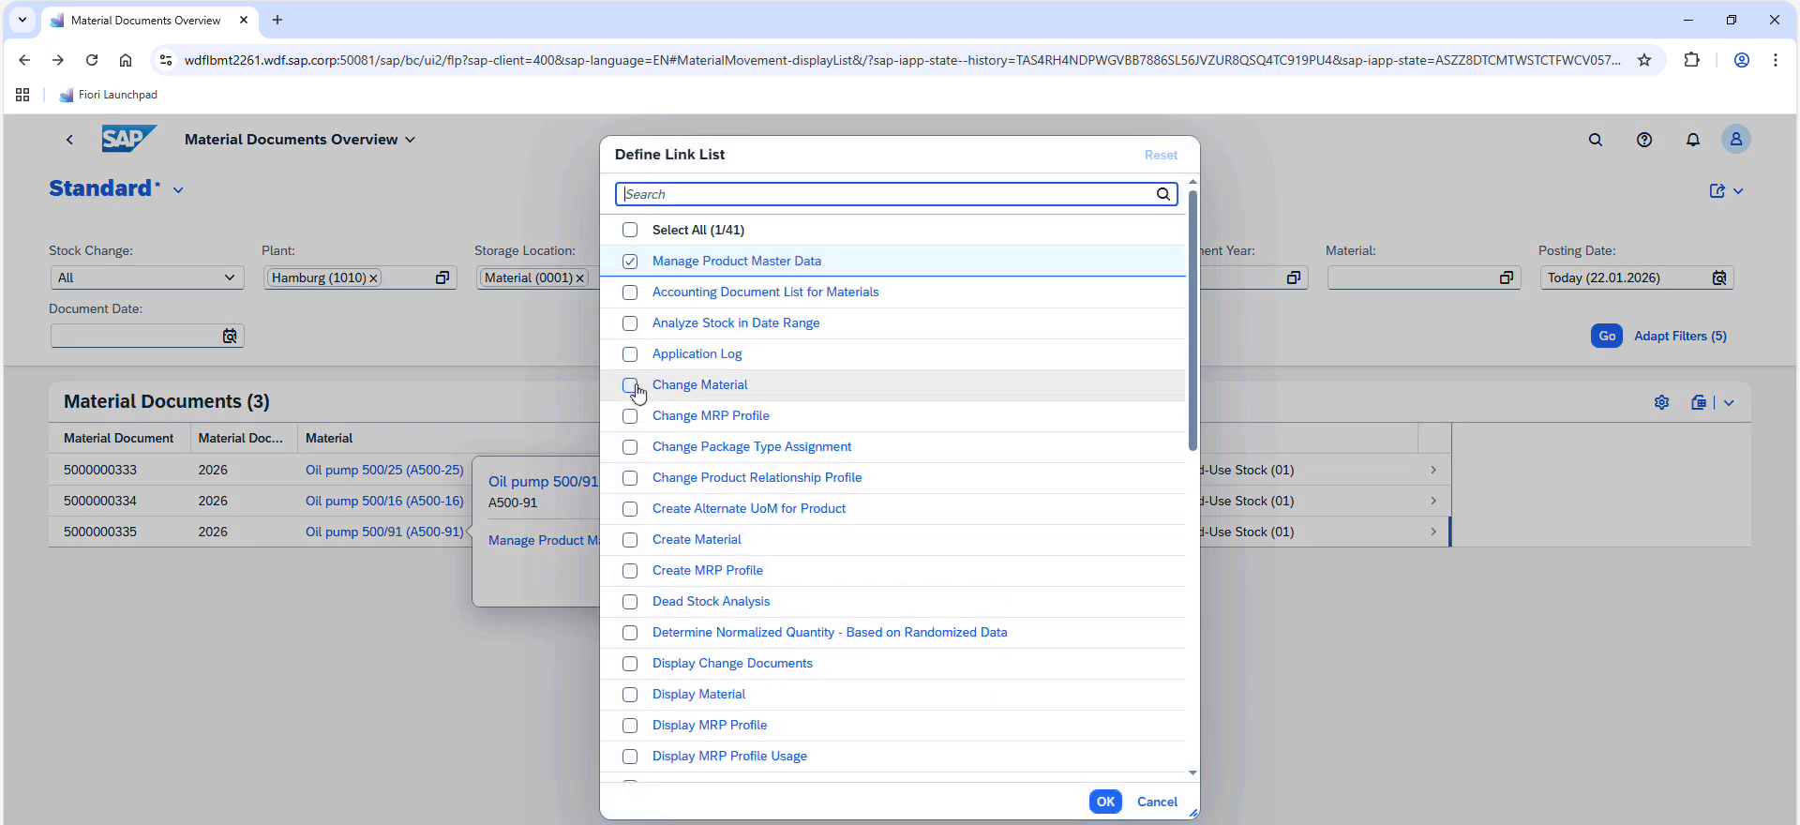
left_click(630, 261)
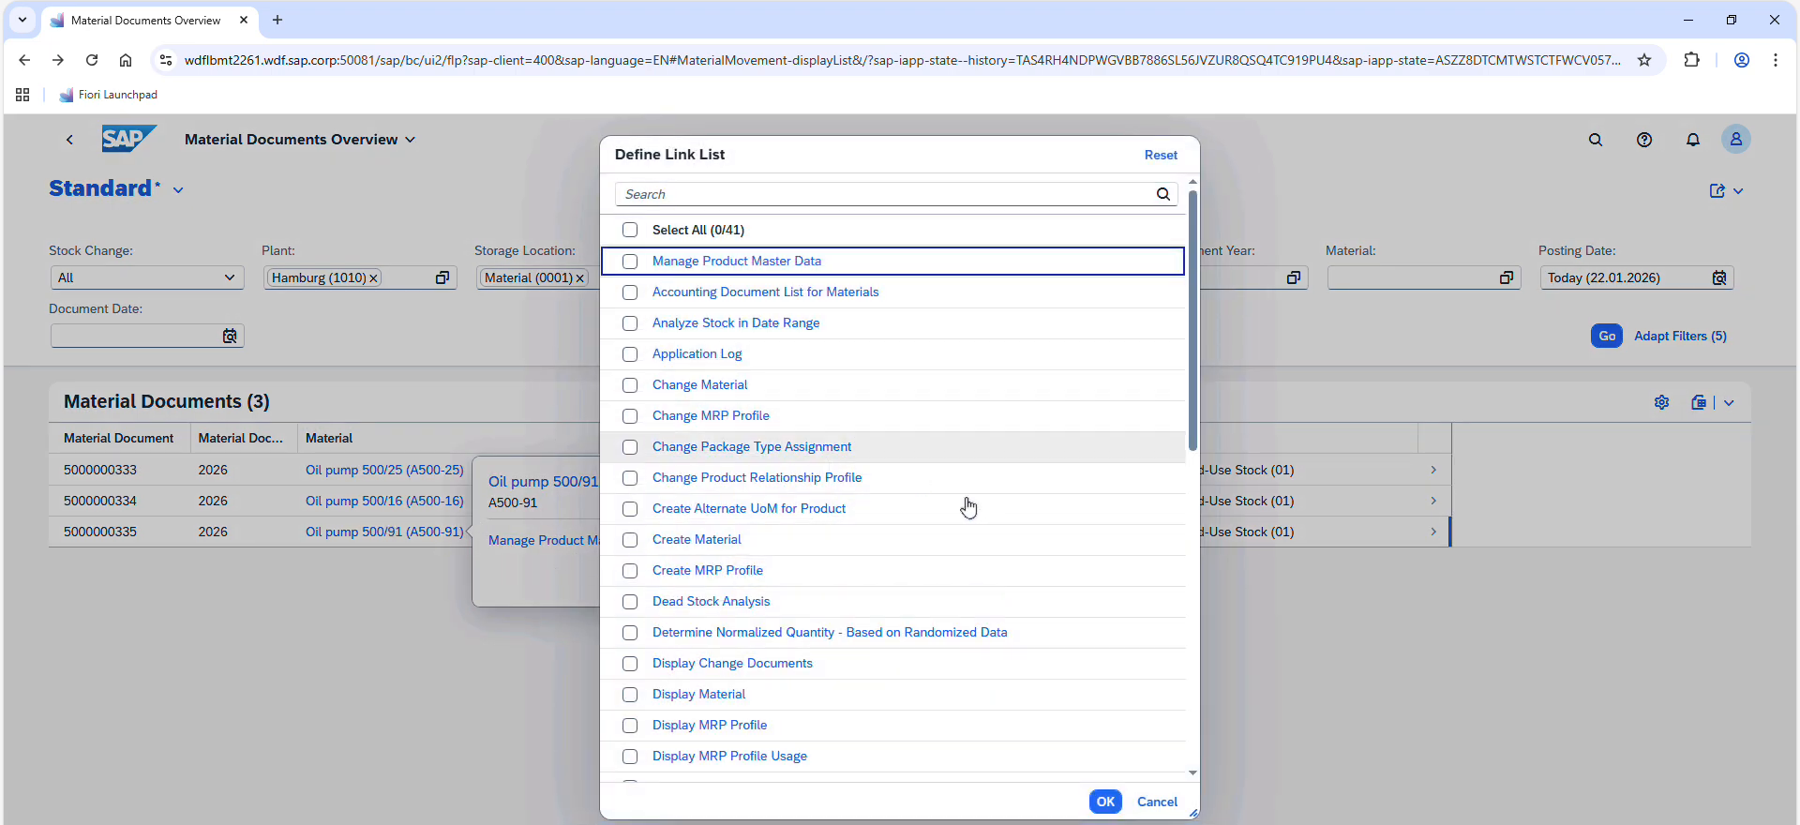
left_click_drag(1198, 443, 1206, 551)
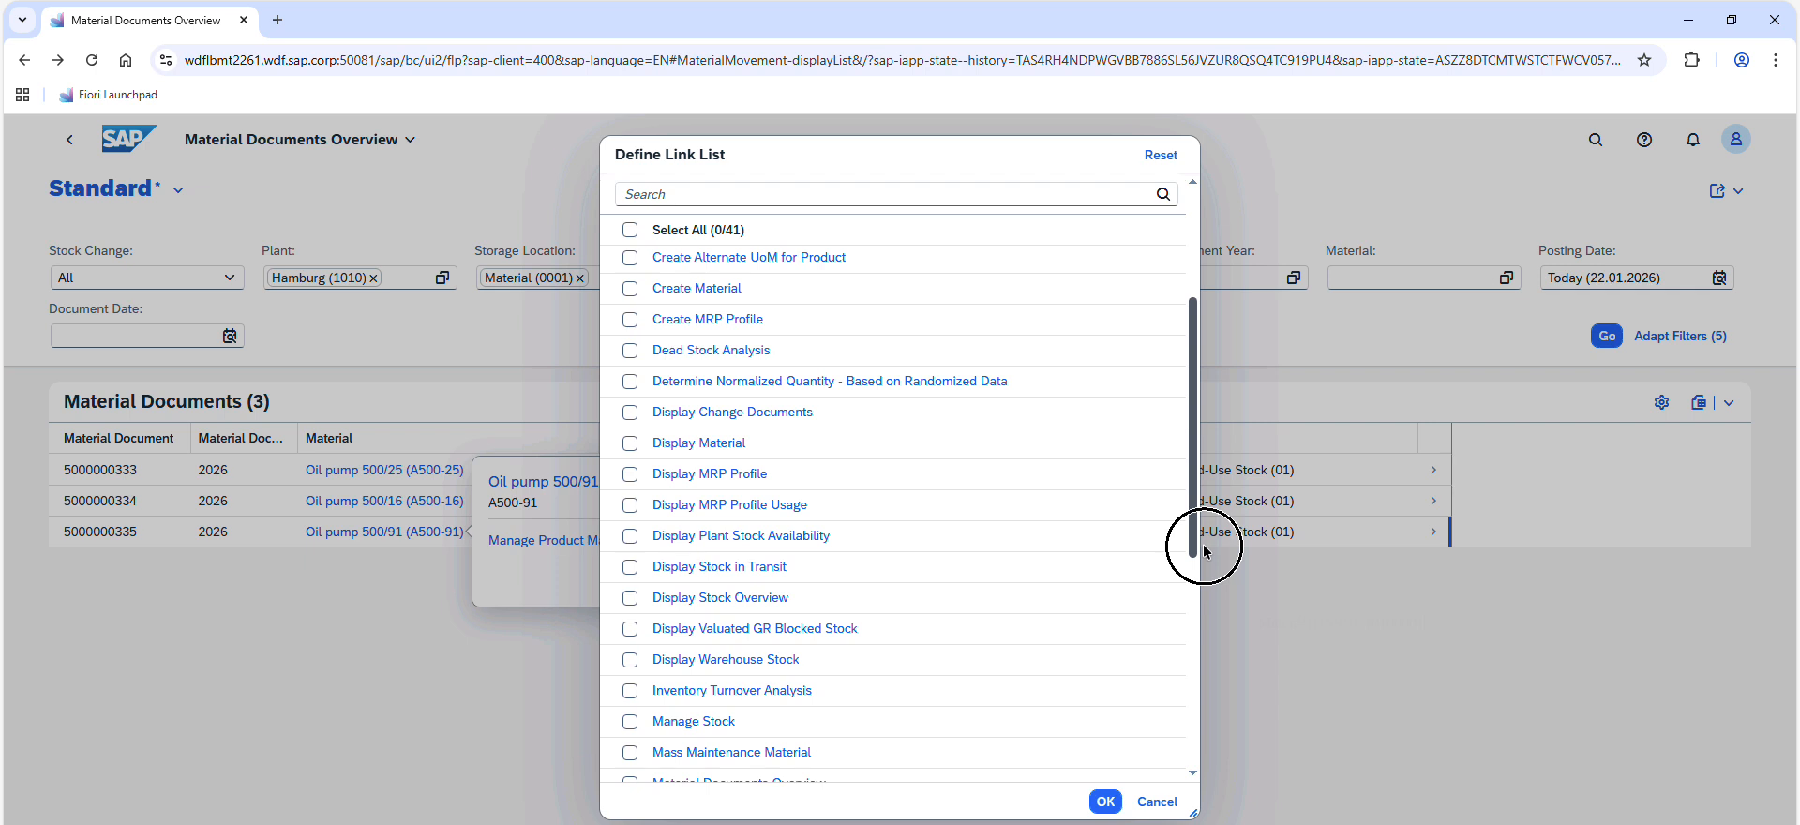
left_click_drag(1206, 551, 1184, 735)
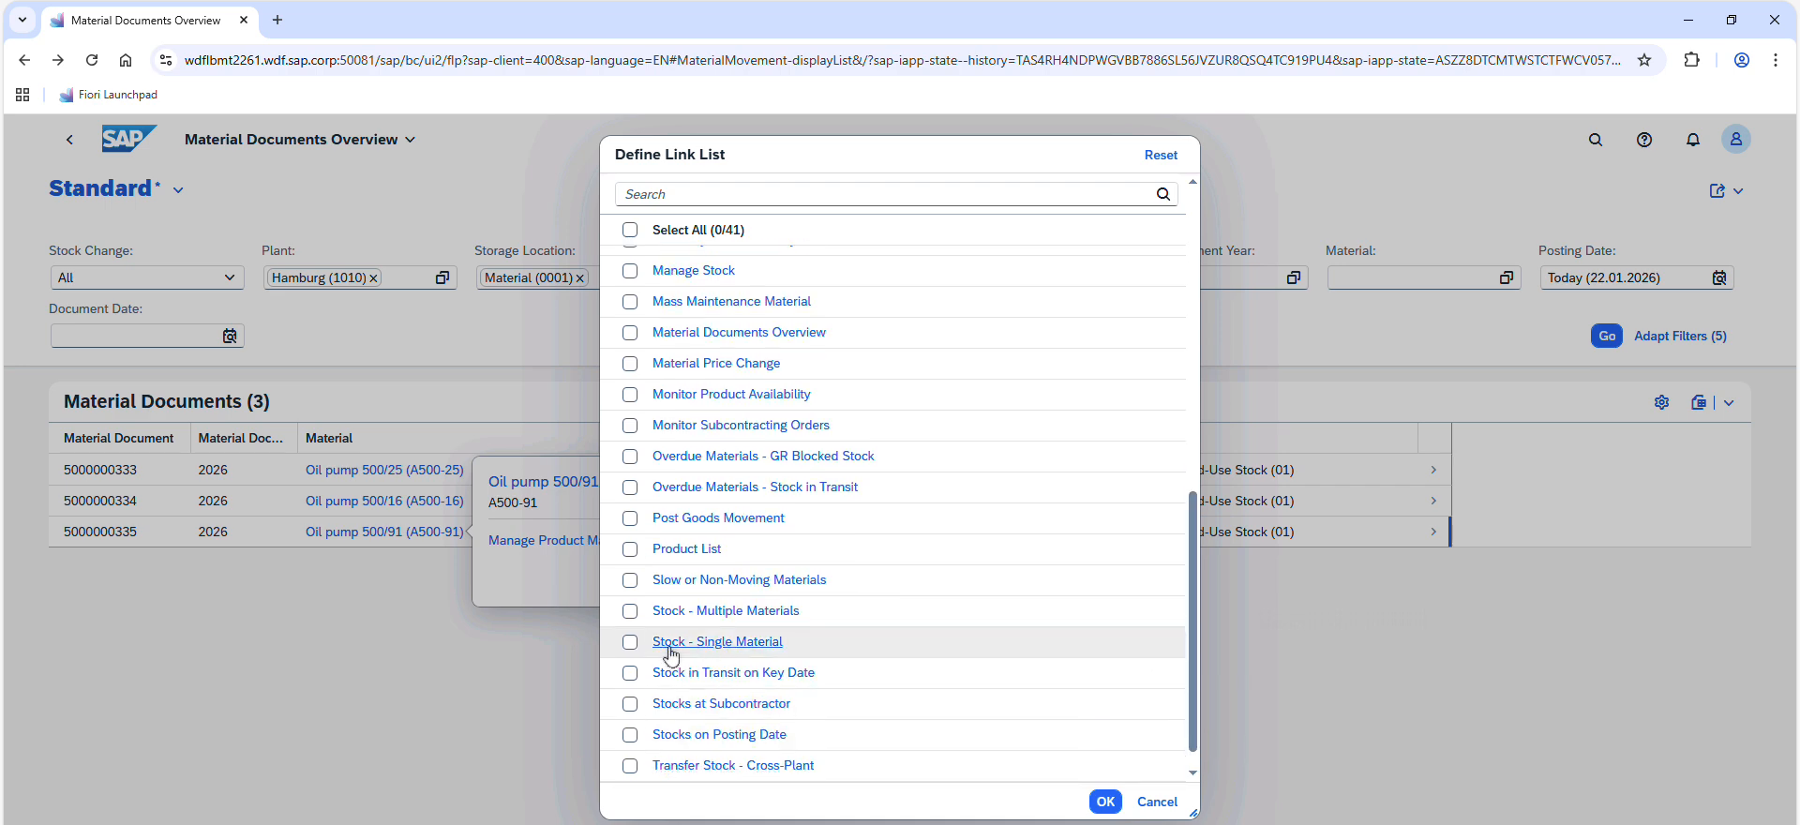
left_click(629, 641)
left_click(1106, 801)
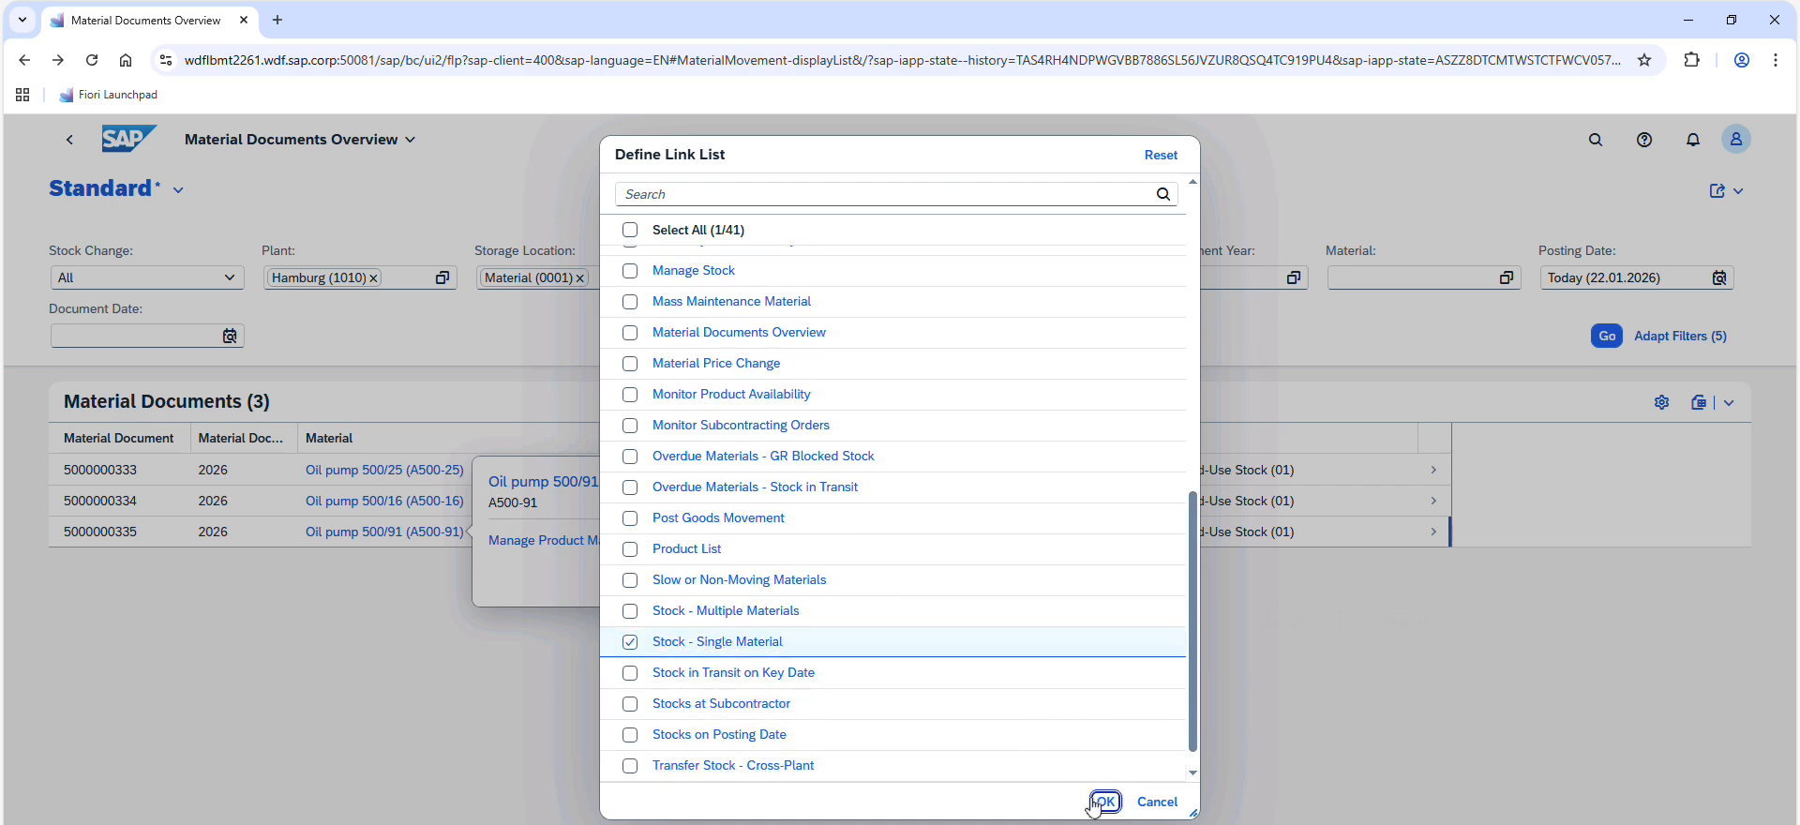
Open Stock - Single Material for A500-91 and check its stock types in plant 1010, storage location 0001
left_click(586, 542)
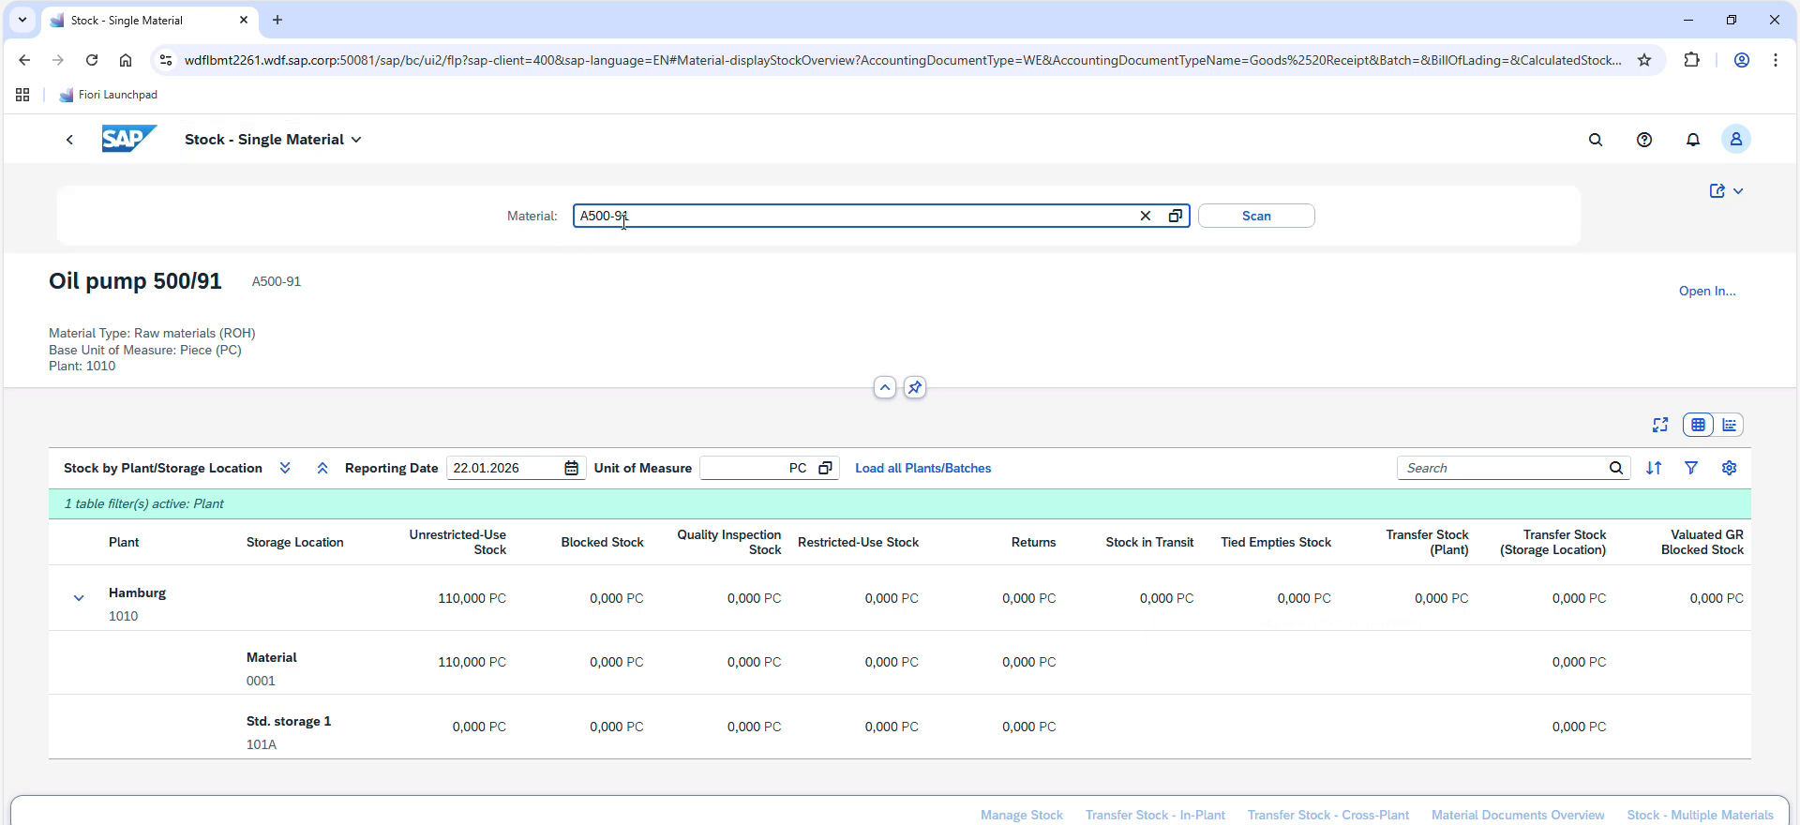
left_click(530, 217)
left_click(474, 319)
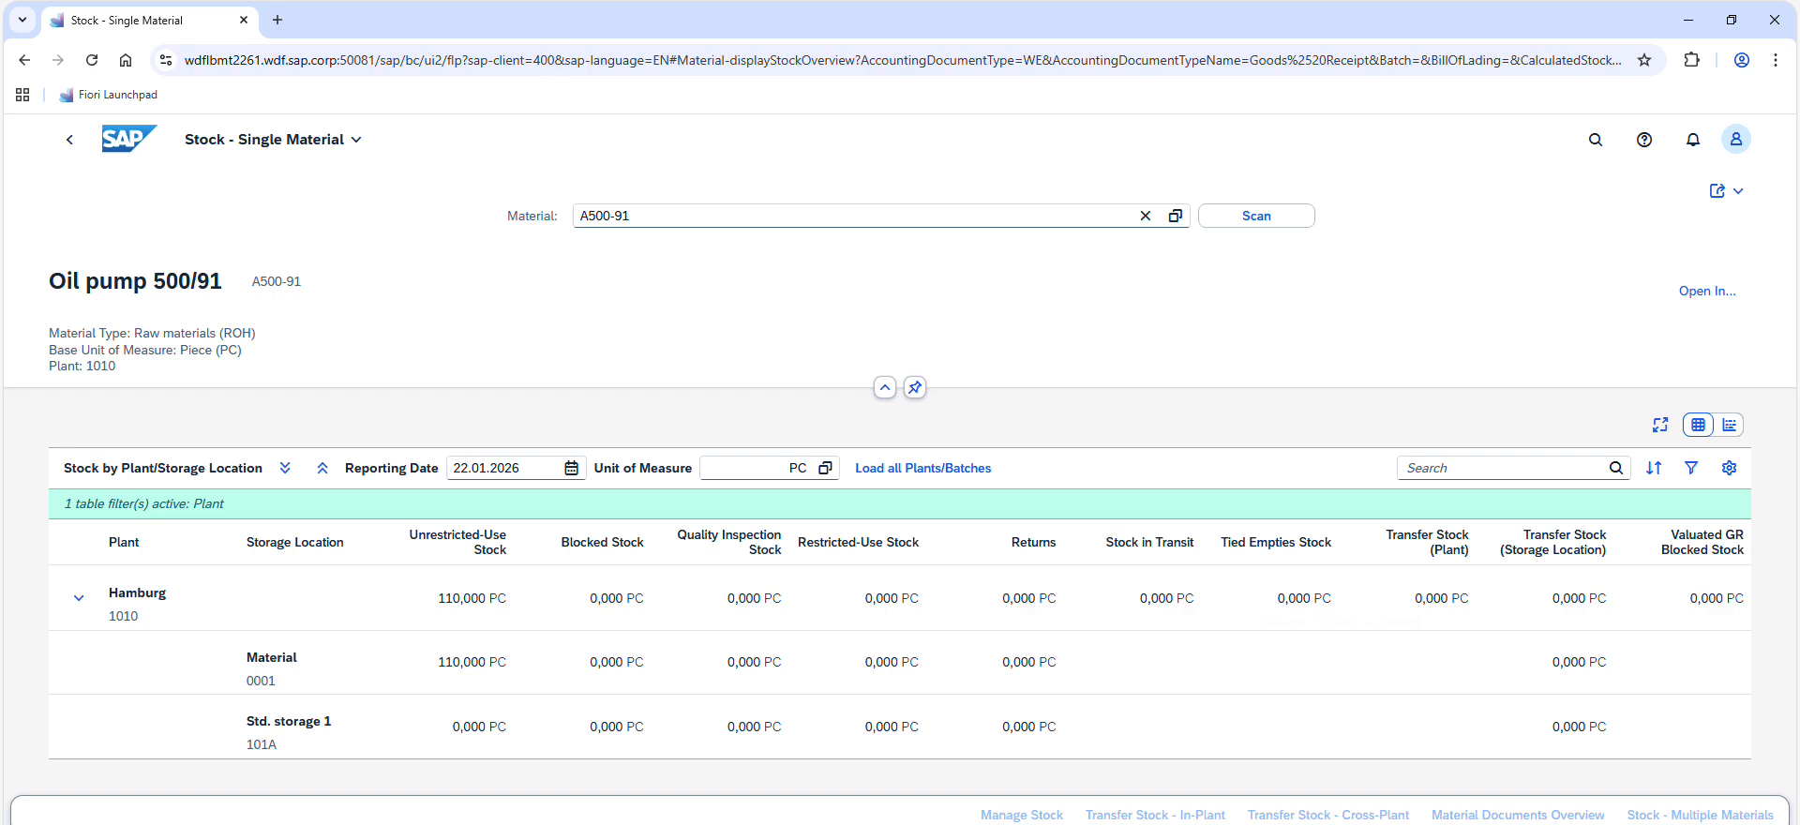
Switch to the exercise PDF and fill in task 4's table with unrestricted-use stock 110, quality inspection stock 0 and blocked stock 0
key("alt+Tab")
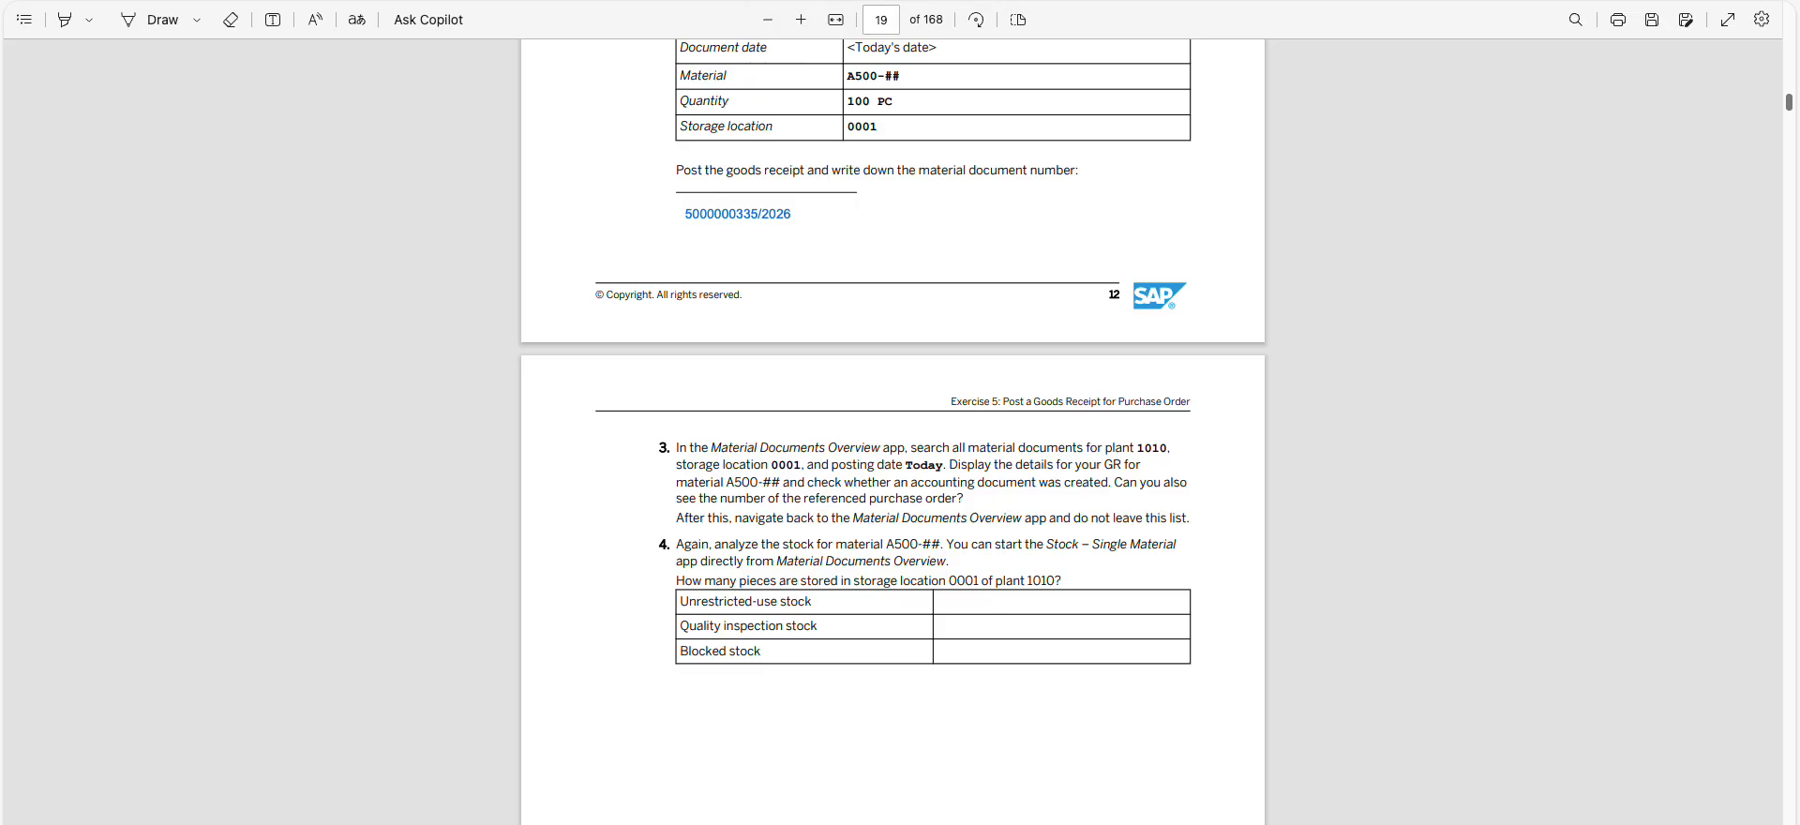
left_click(276, 22)
left_click(976, 605)
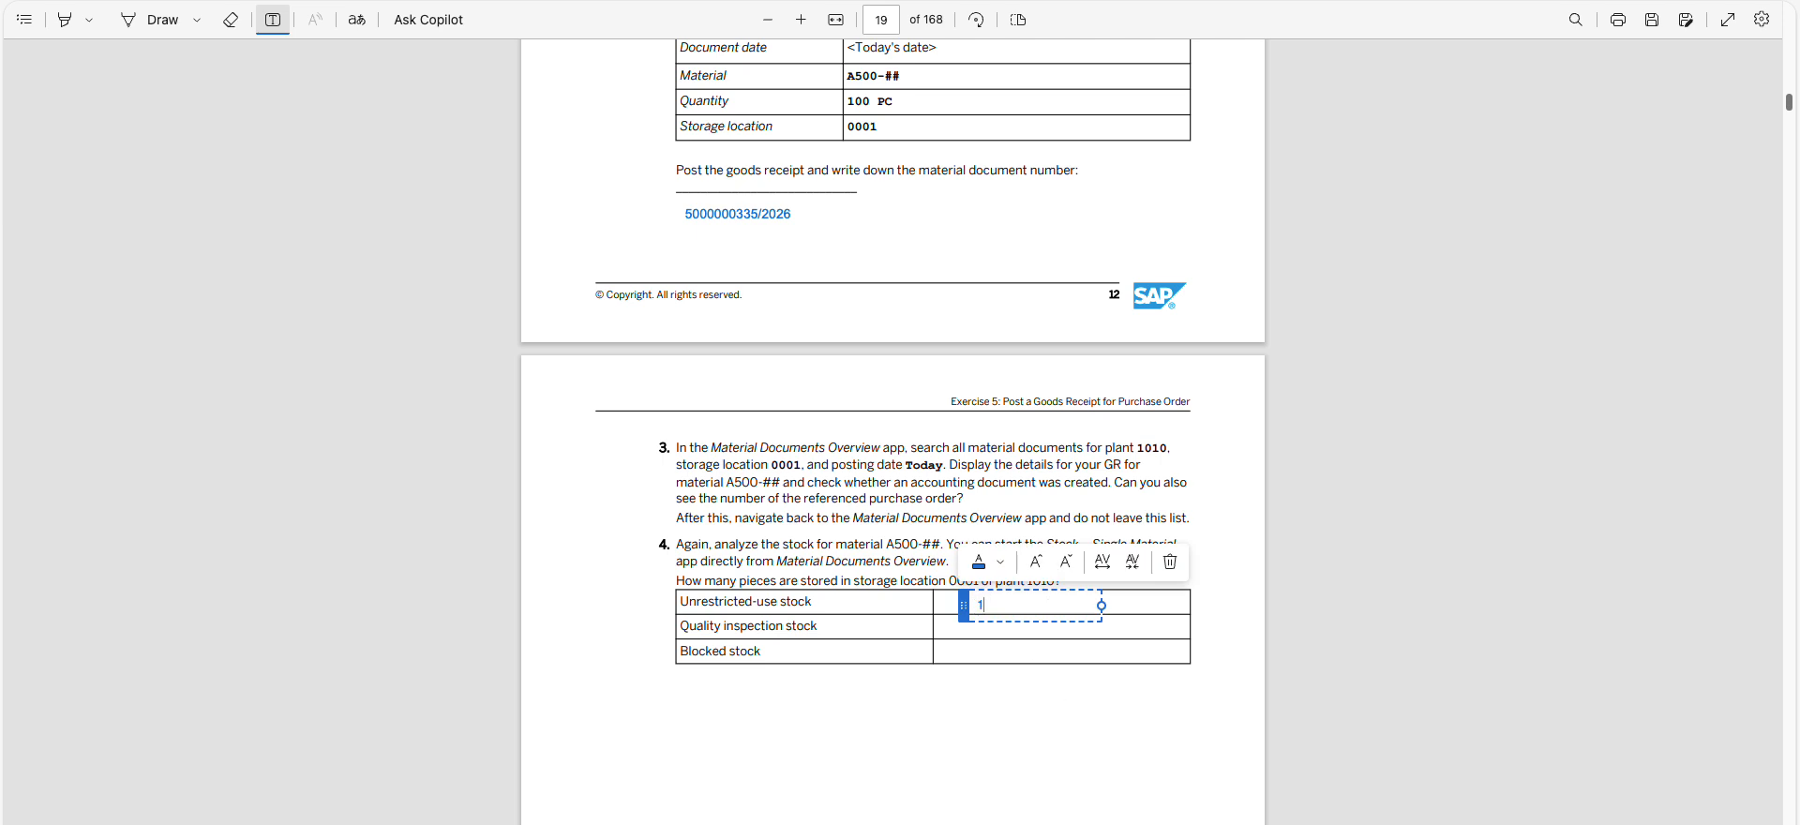
type("110")
left_click(1153, 671)
left_click(976, 627)
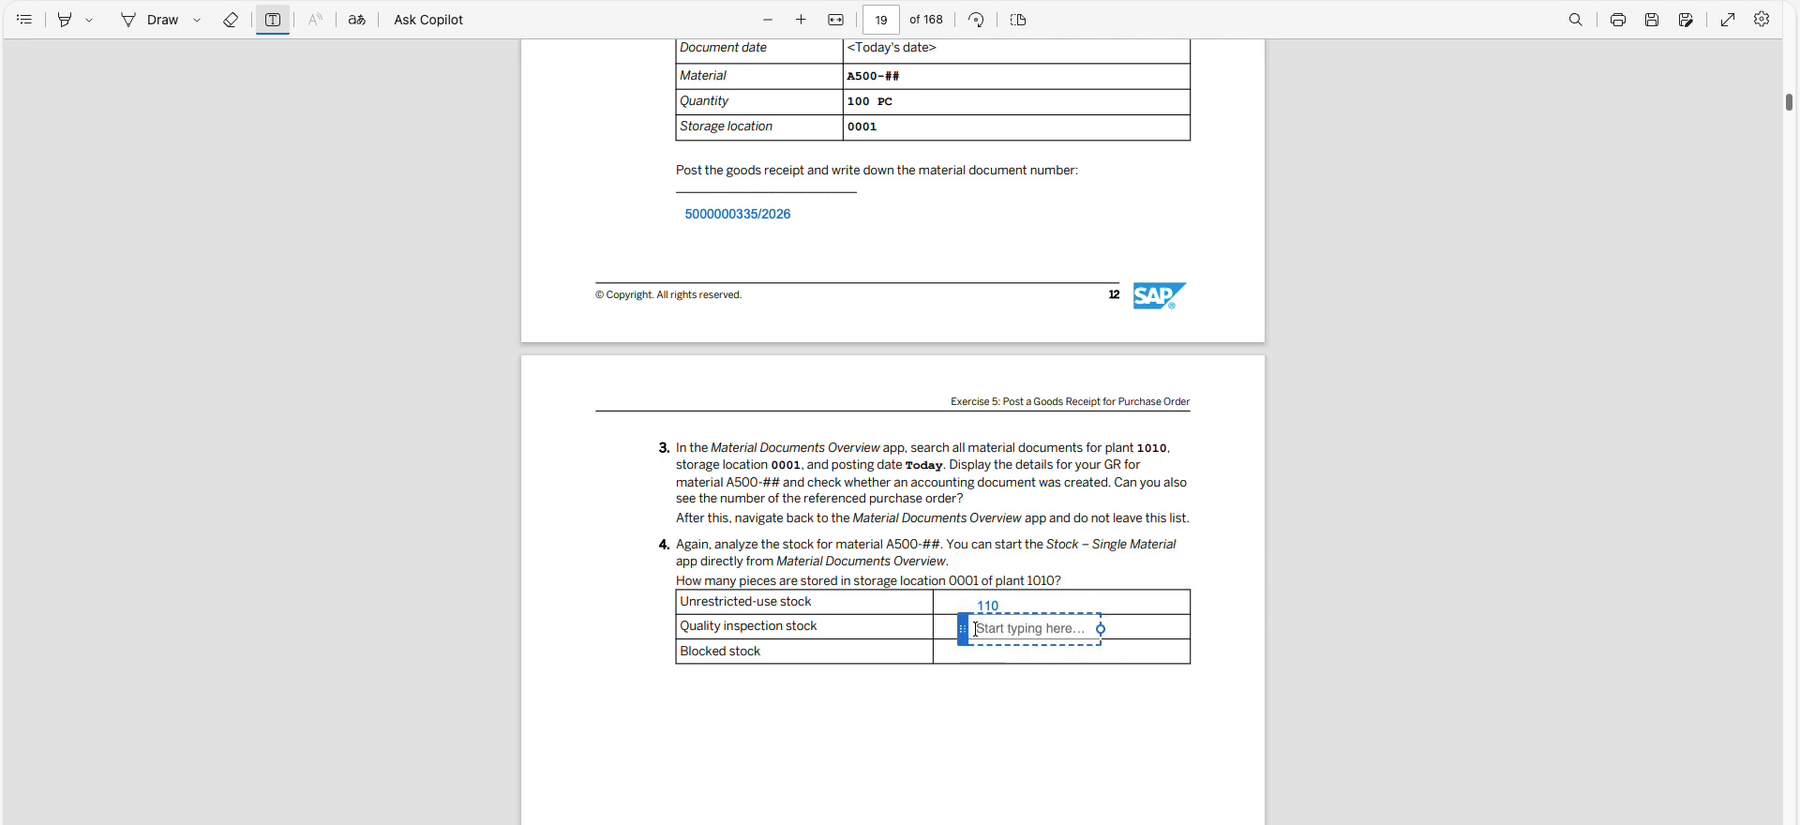
type("0")
left_click(981, 672)
left_click(981, 653)
type("0")
left_click(1004, 740)
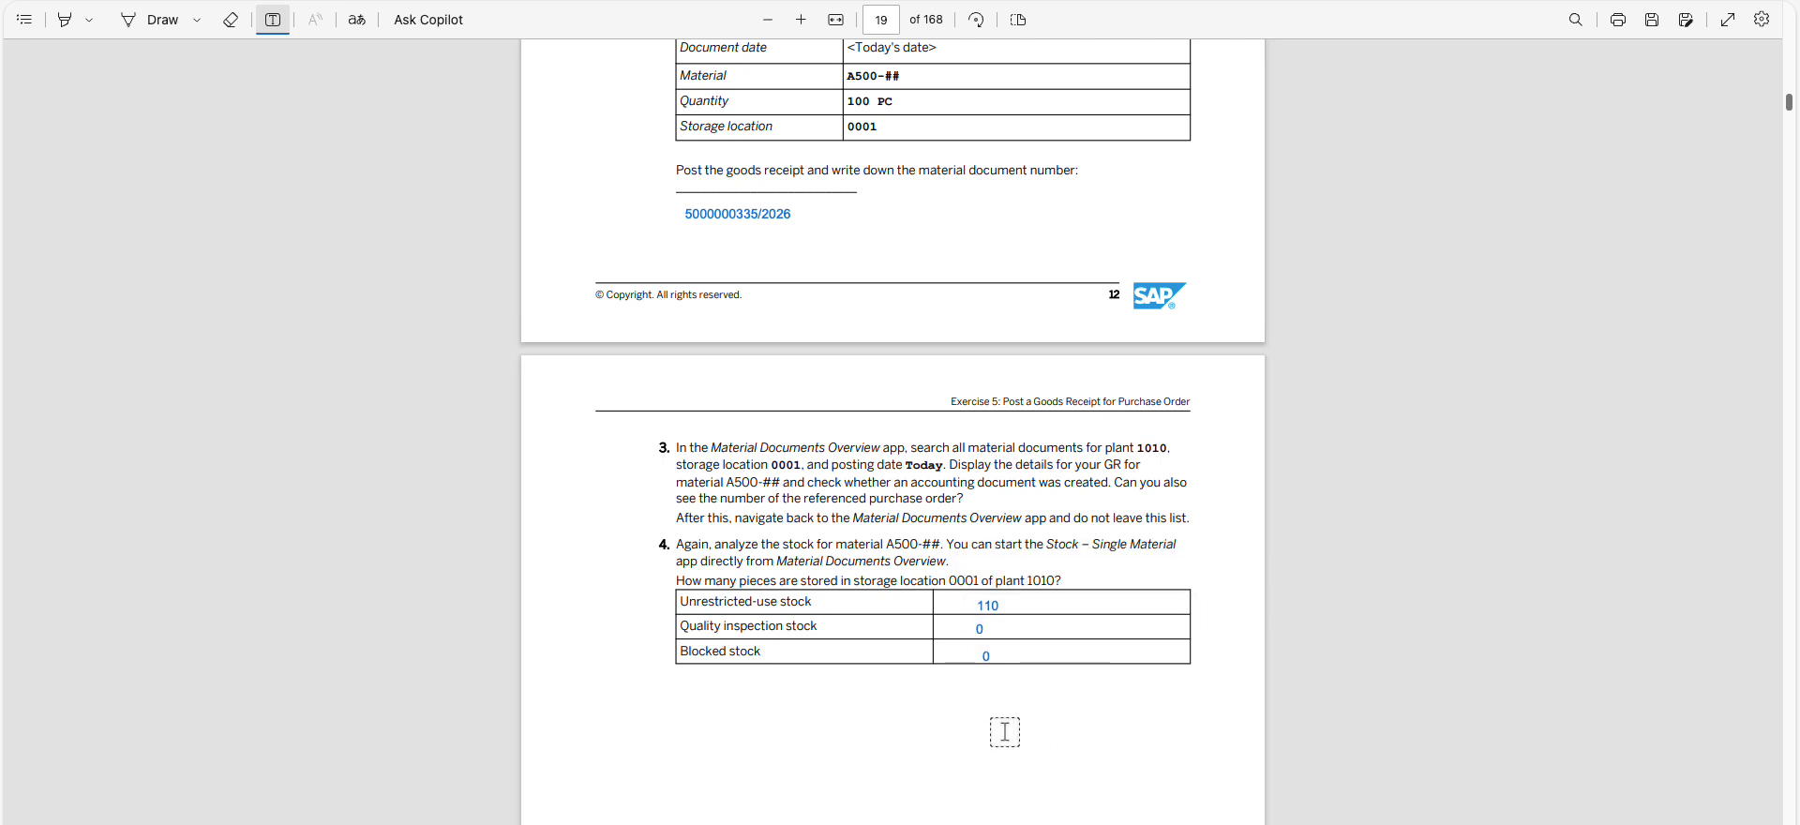
key("Escape")
Review the tasks and written answers of Exercise 5 in the PDF from its beginning through task 4
scroll(1009, 735, "up", 6)
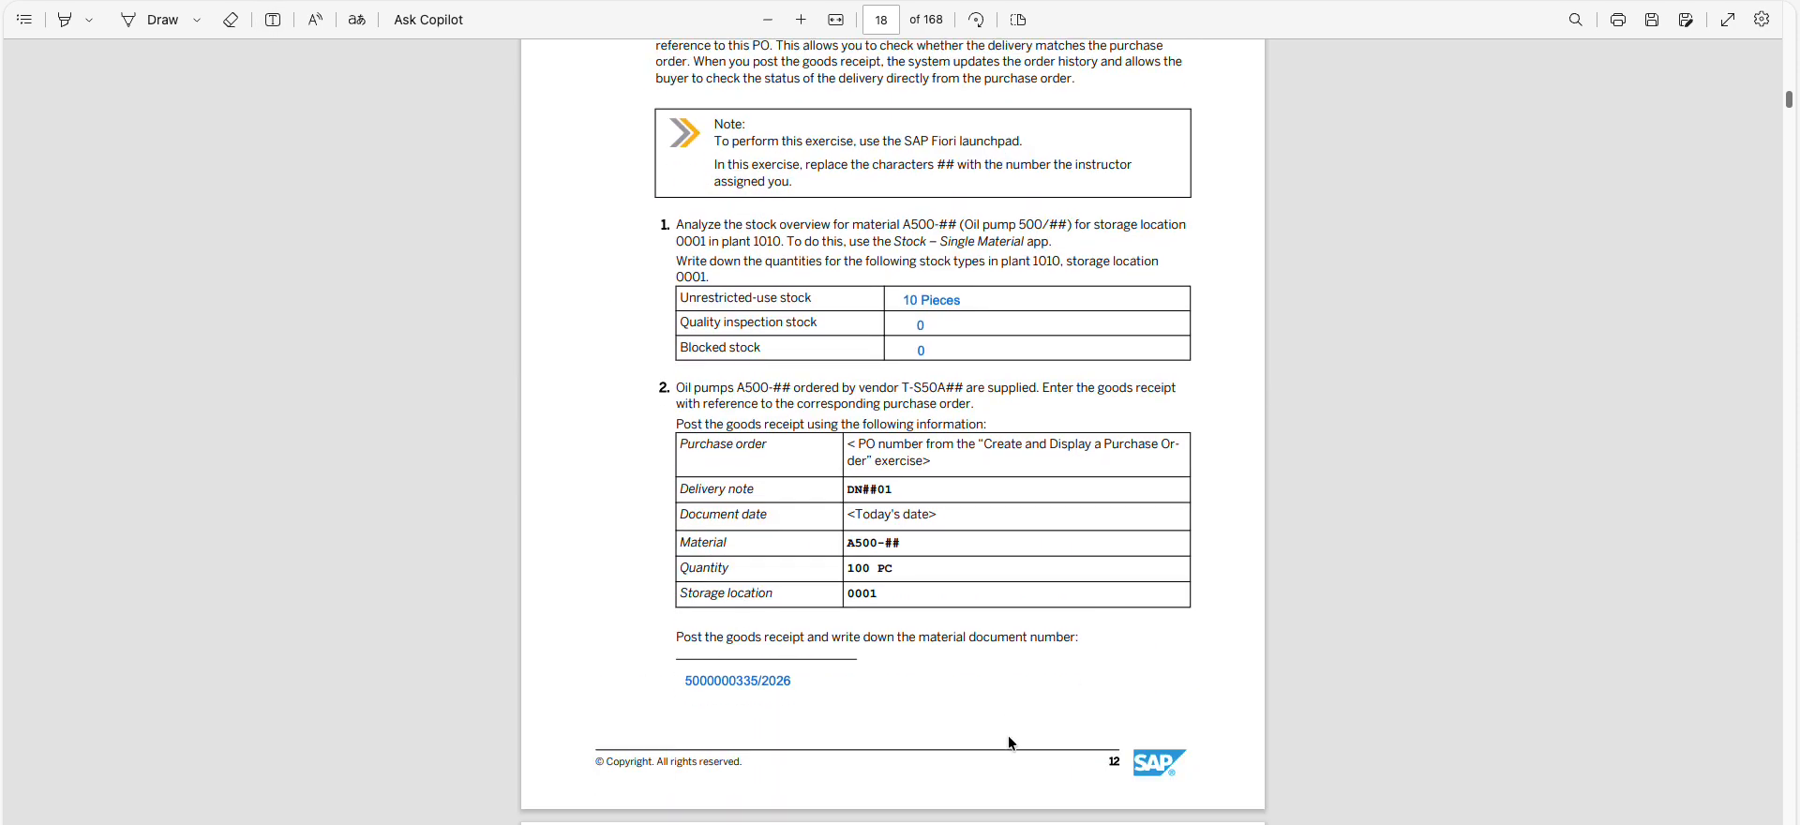
scroll(1009, 737, "down", 1)
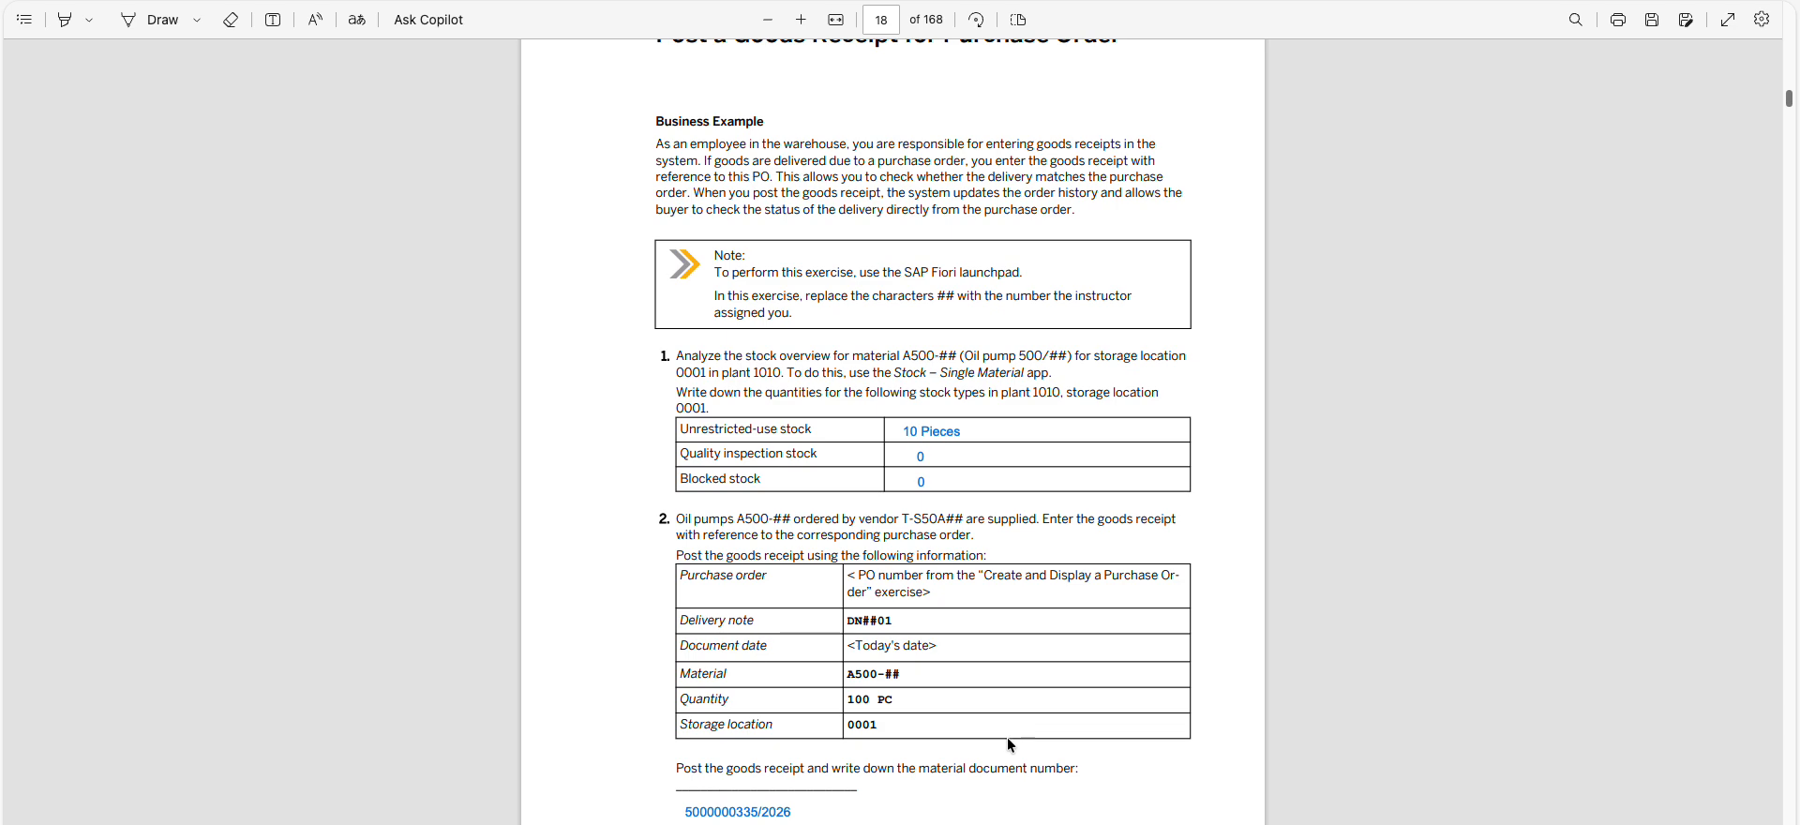
scroll(1008, 740, "up", 2)
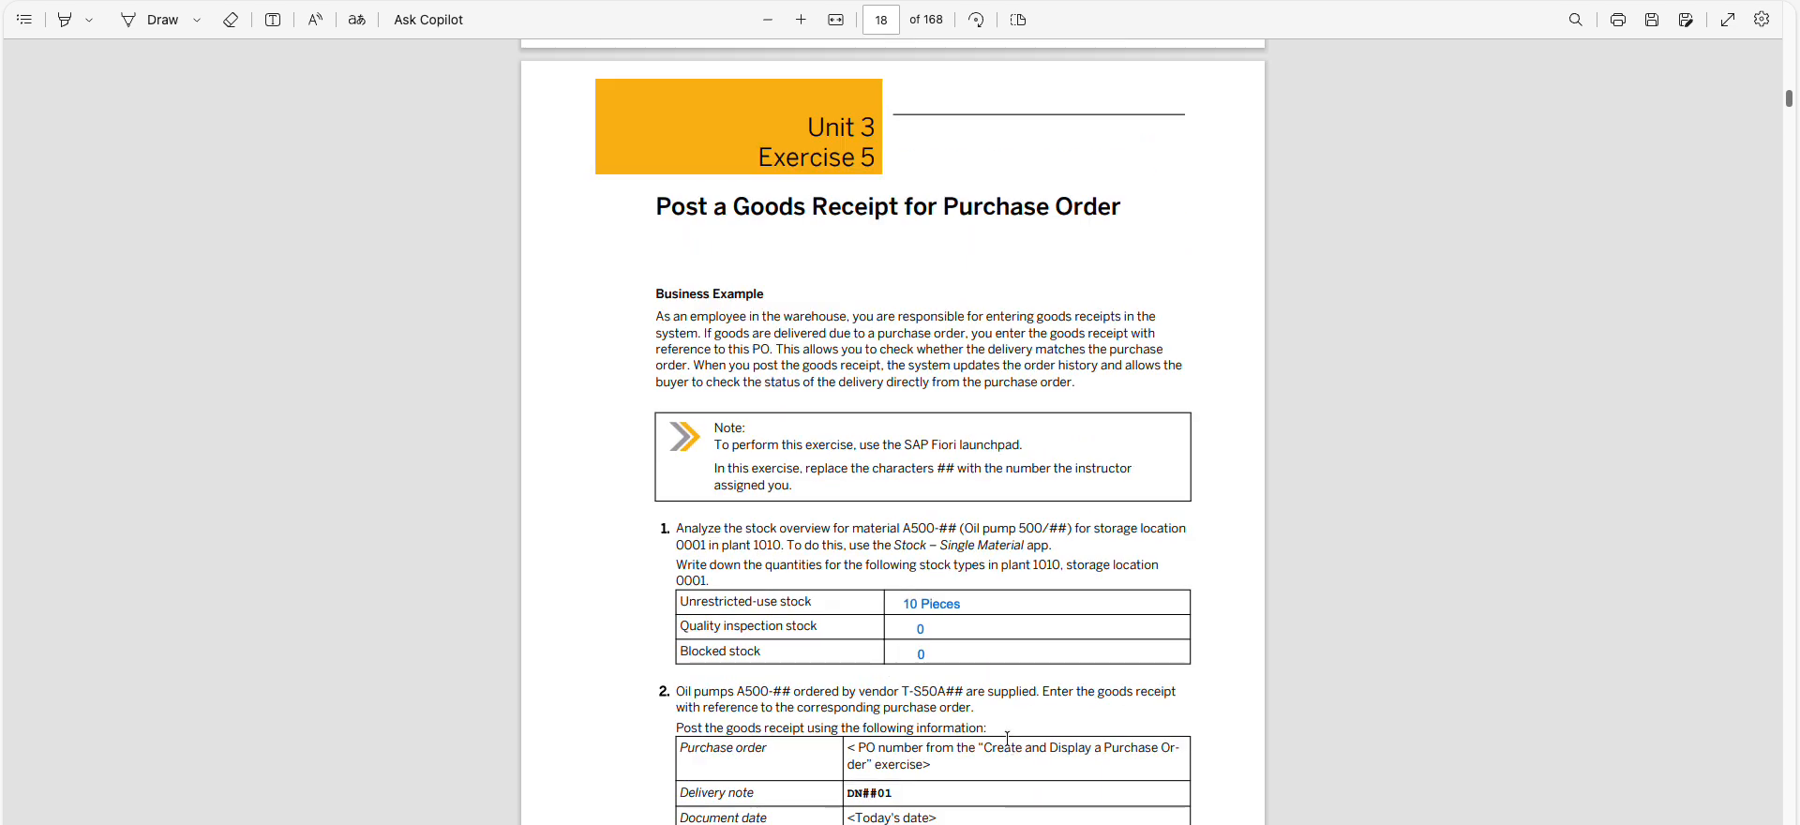
scroll(764, 729, "down", 1)
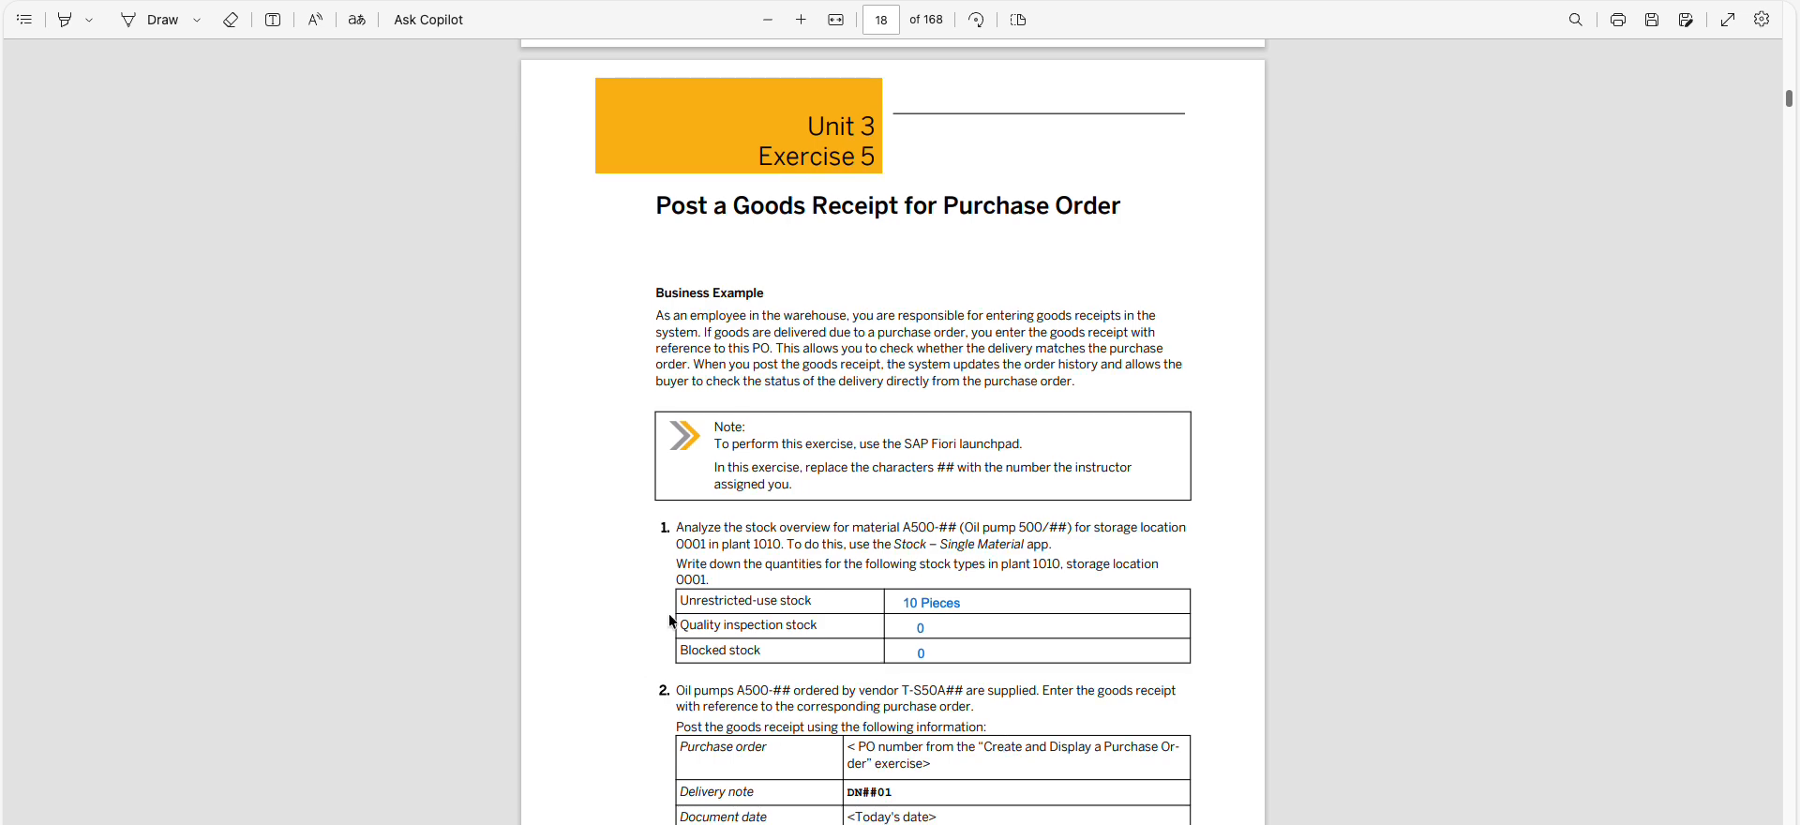
scroll(598, 533, "down", 1)
scroll(597, 532, "down", 2)
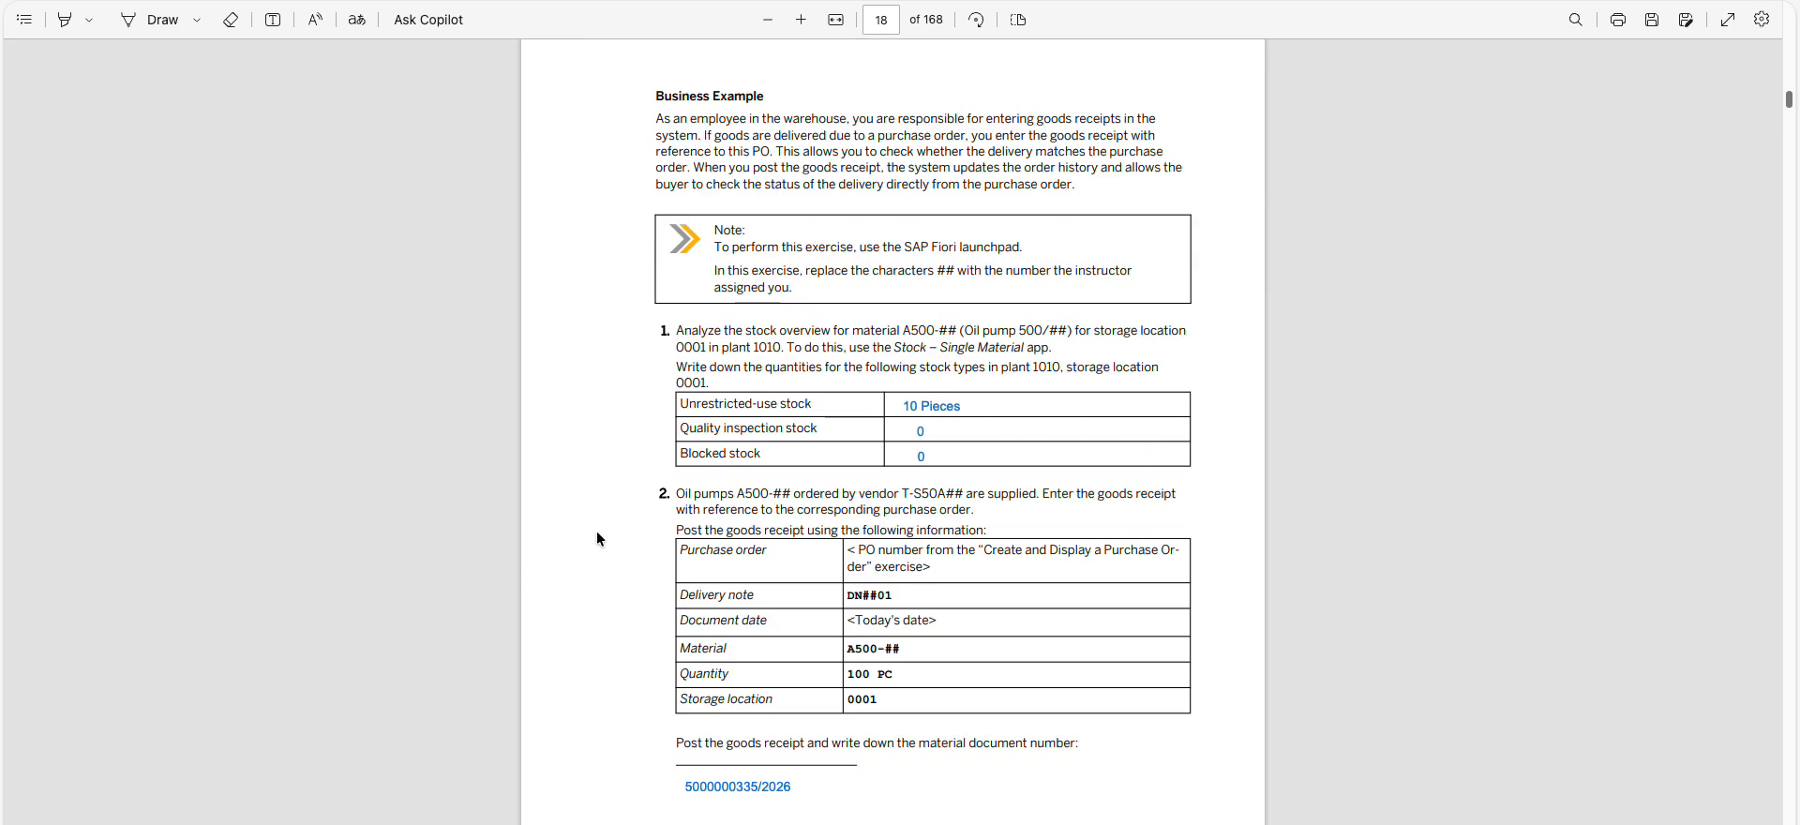
scroll(596, 530, "up", 4)
scroll(596, 530, "down", 4)
scroll(596, 531, "down", 15)
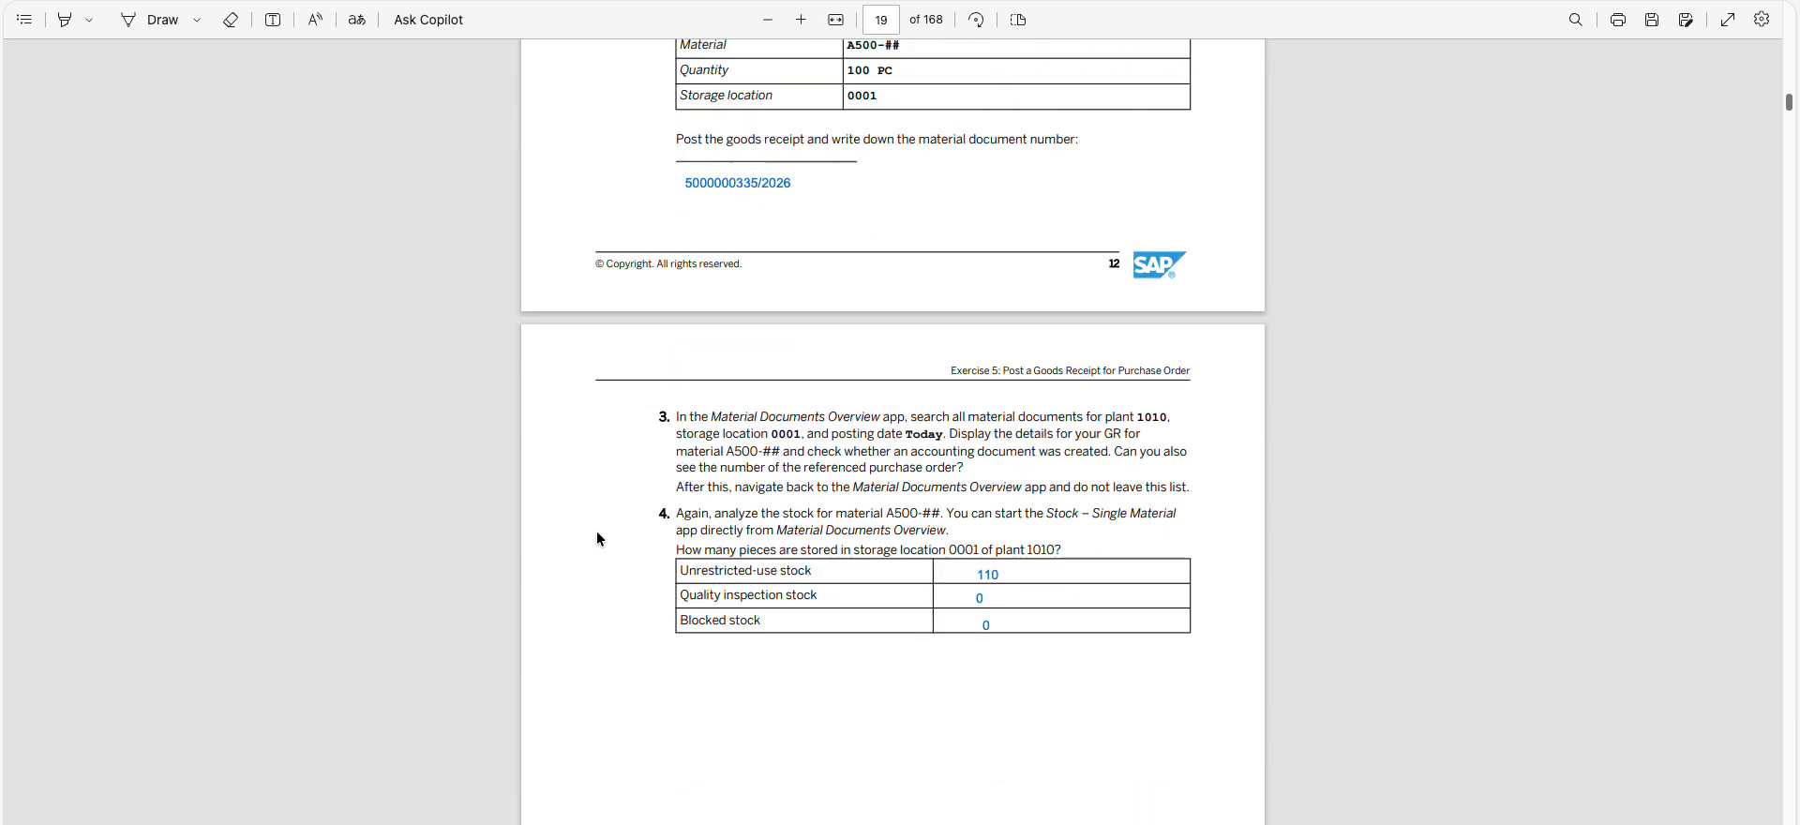
Look through the Solution 5 pages and go on to the start of Exercise 6, Enter an Invoice
scroll(598, 531, "down", 4)
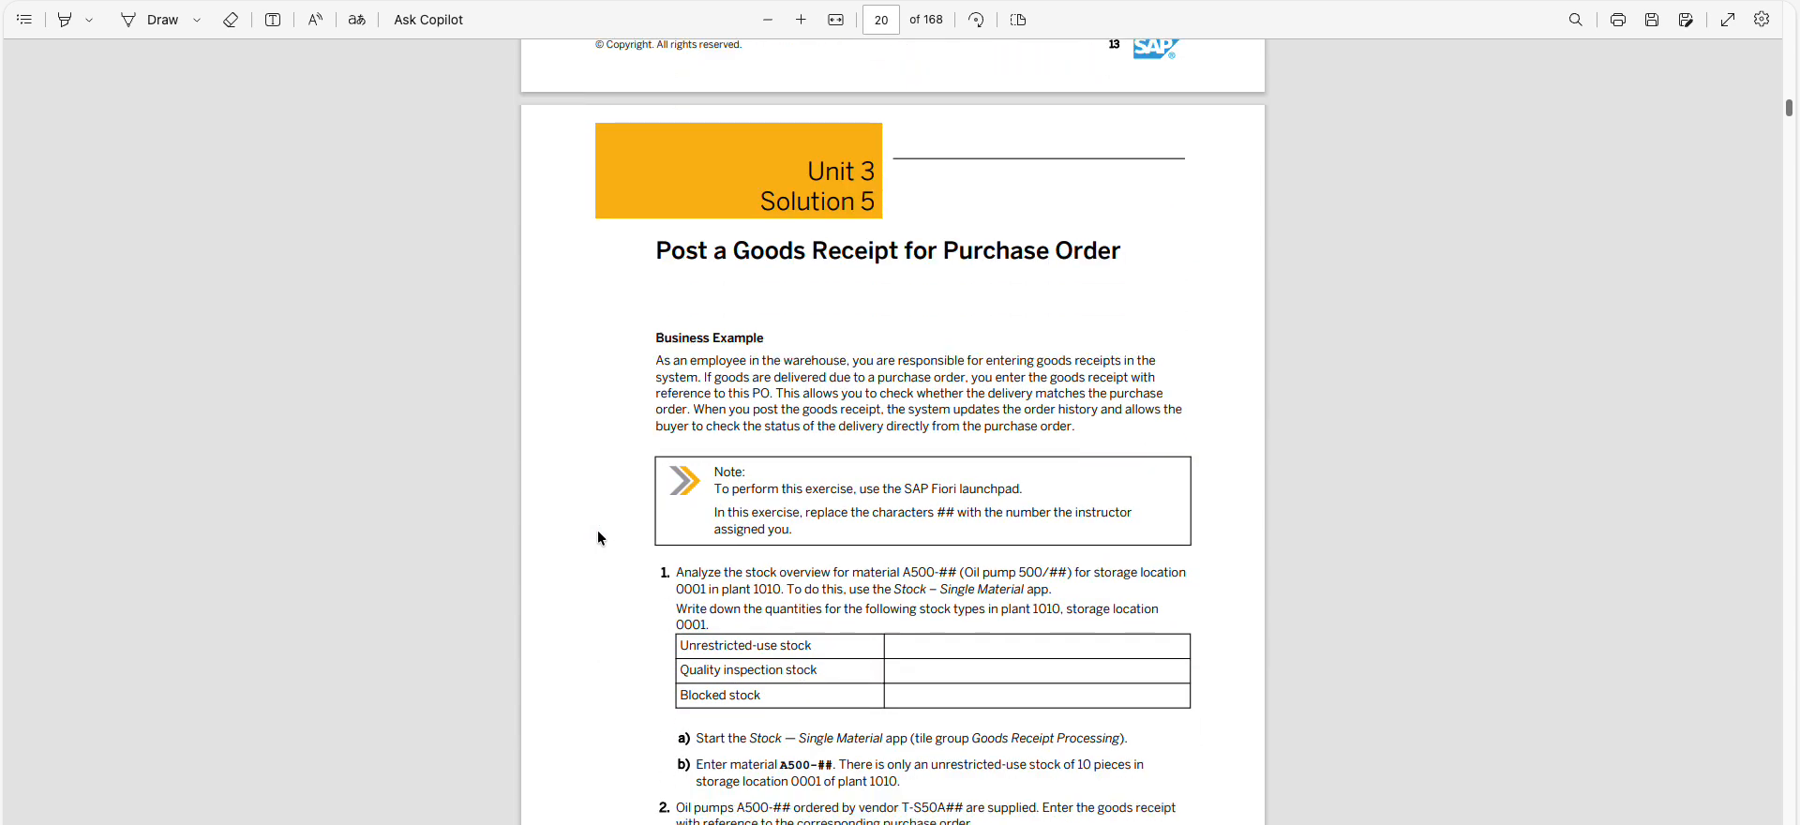
scroll(598, 531, "down", 18)
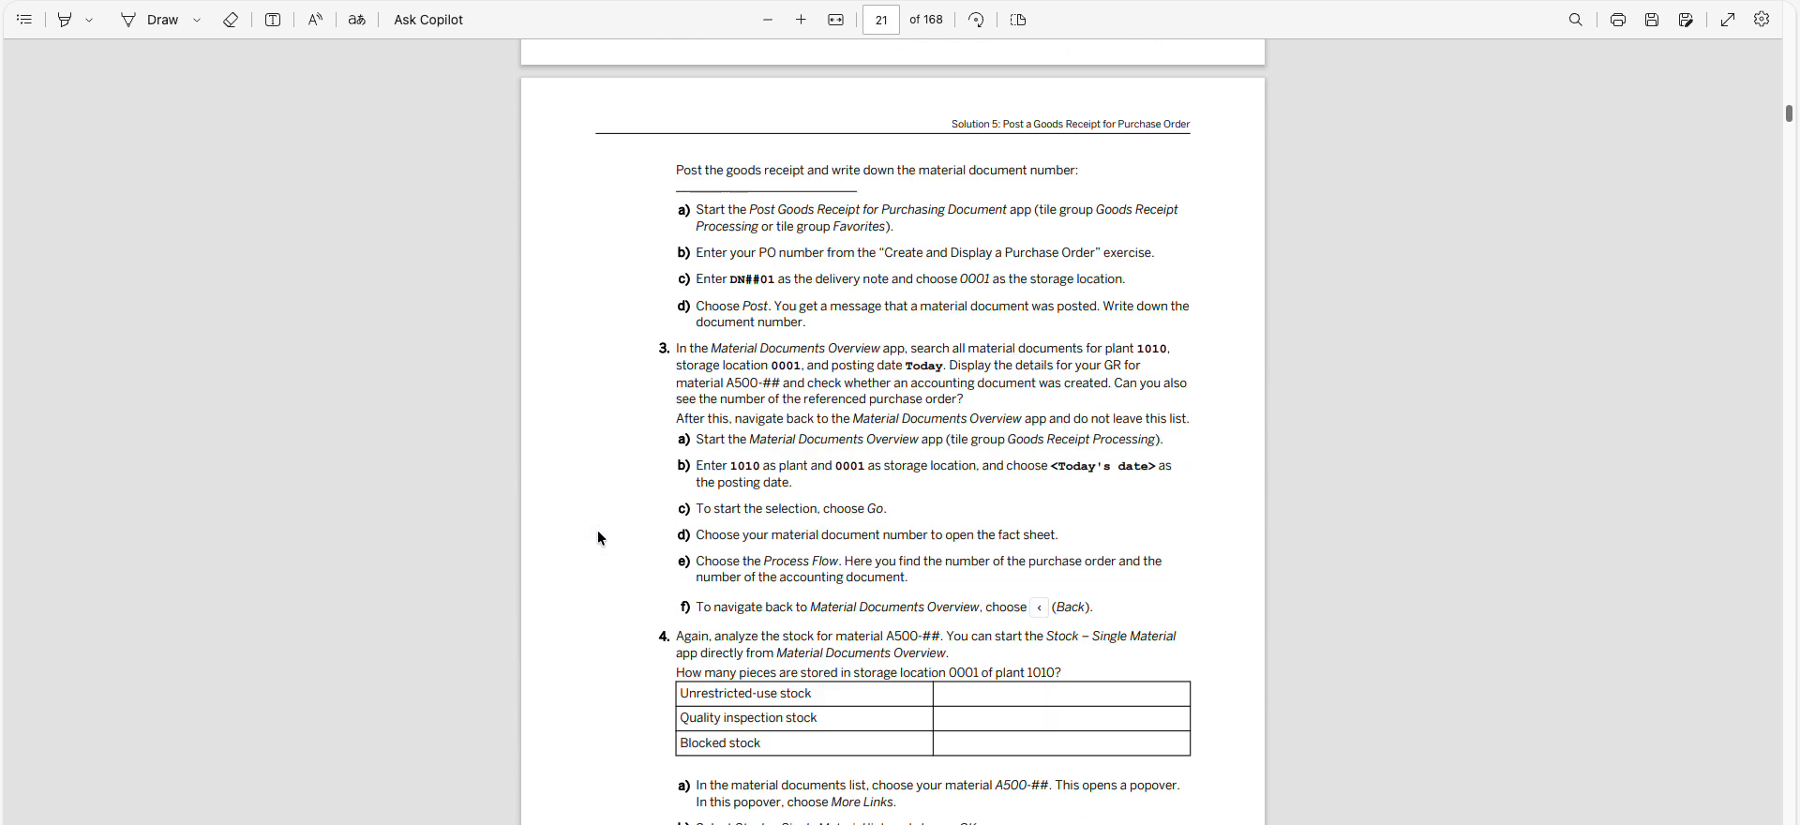
scroll(598, 530, "down", 2)
scroll(598, 531, "up", 1)
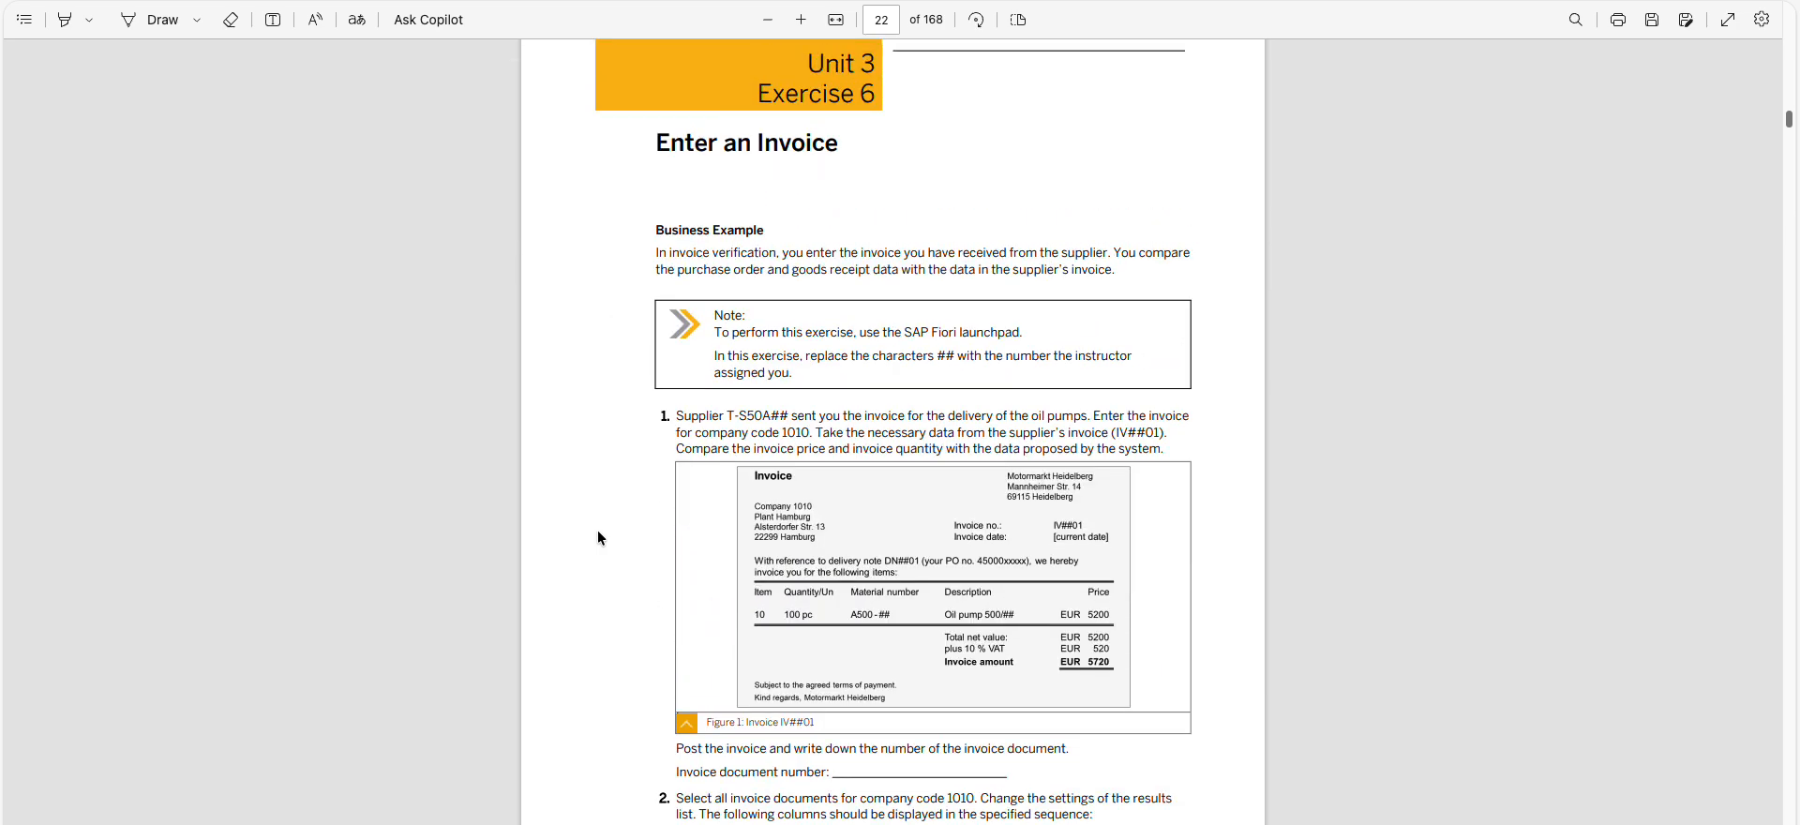
scroll(598, 537, "up", 1)
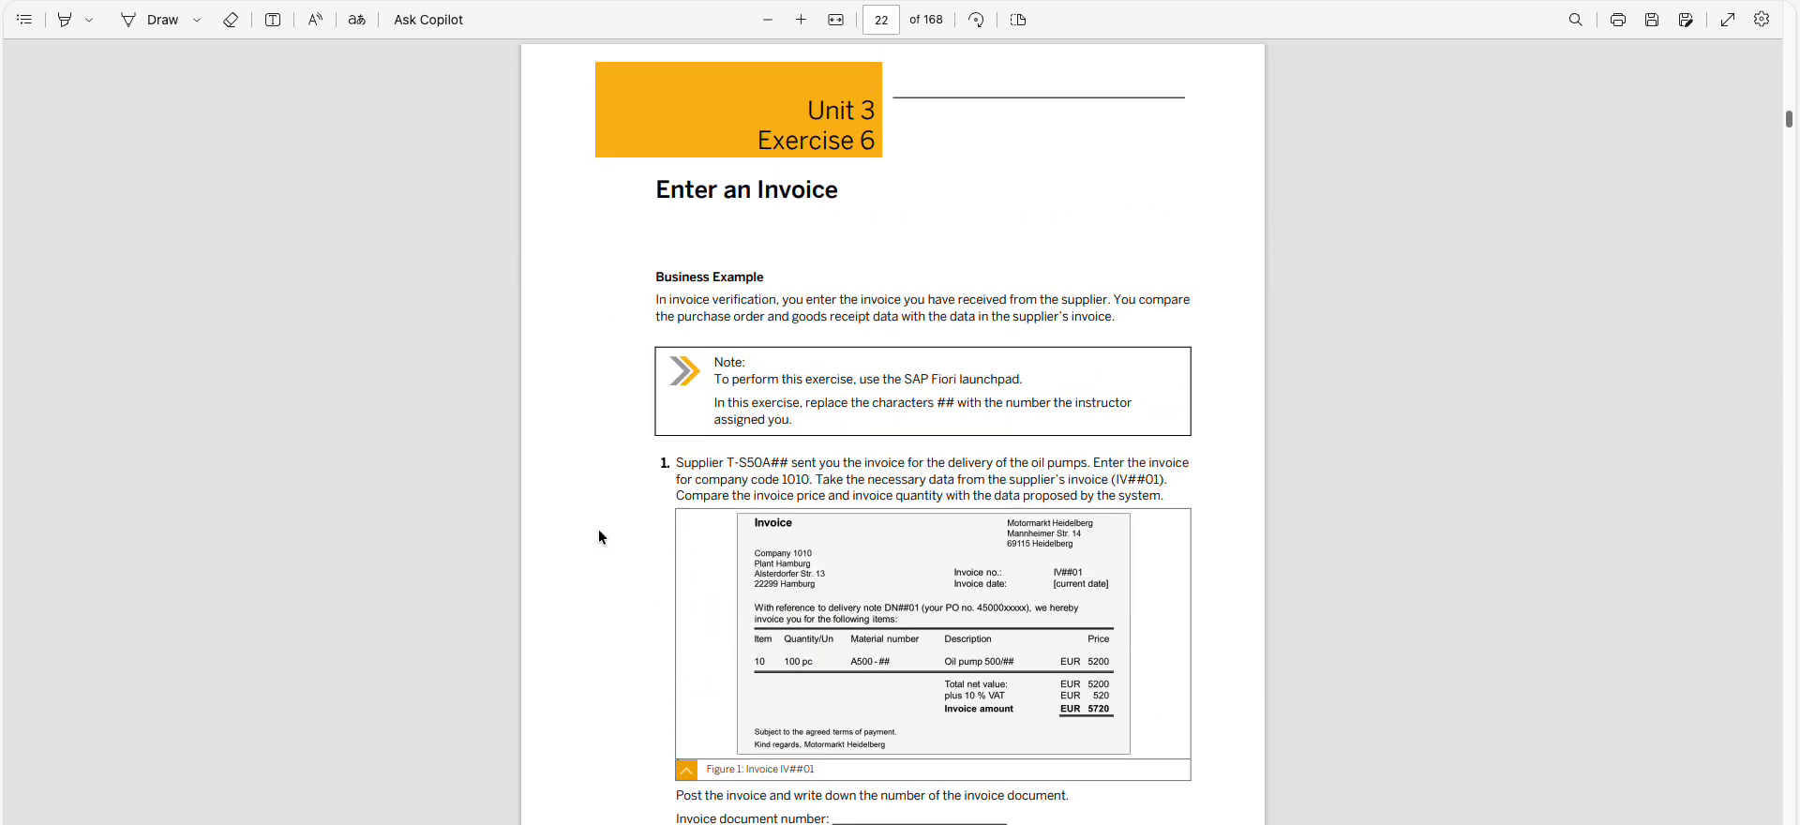